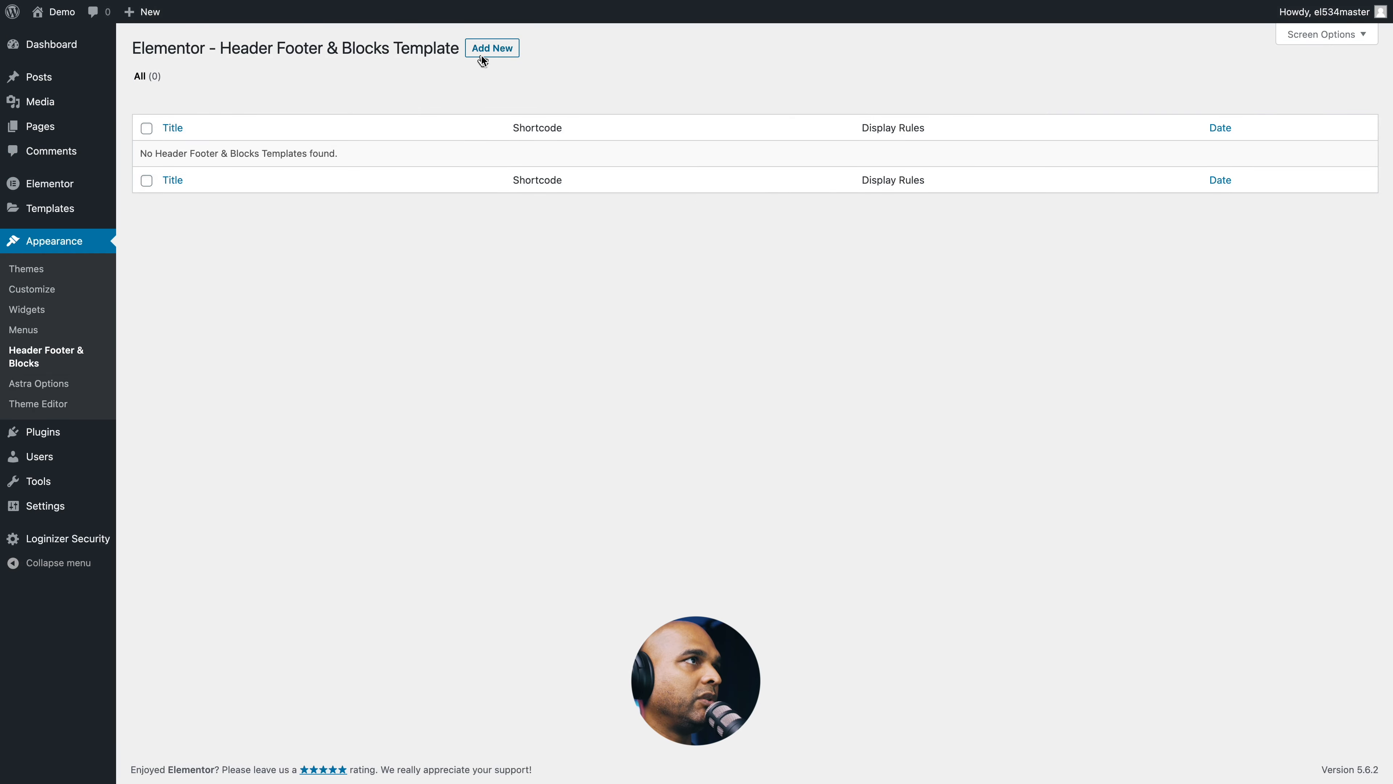
Step: Create a new Header Footer & Blocks template titled Header with the template type Header
{"action": "left_click", "coordinate": [481, 55]}
{"action": "type", "text": "Header"}
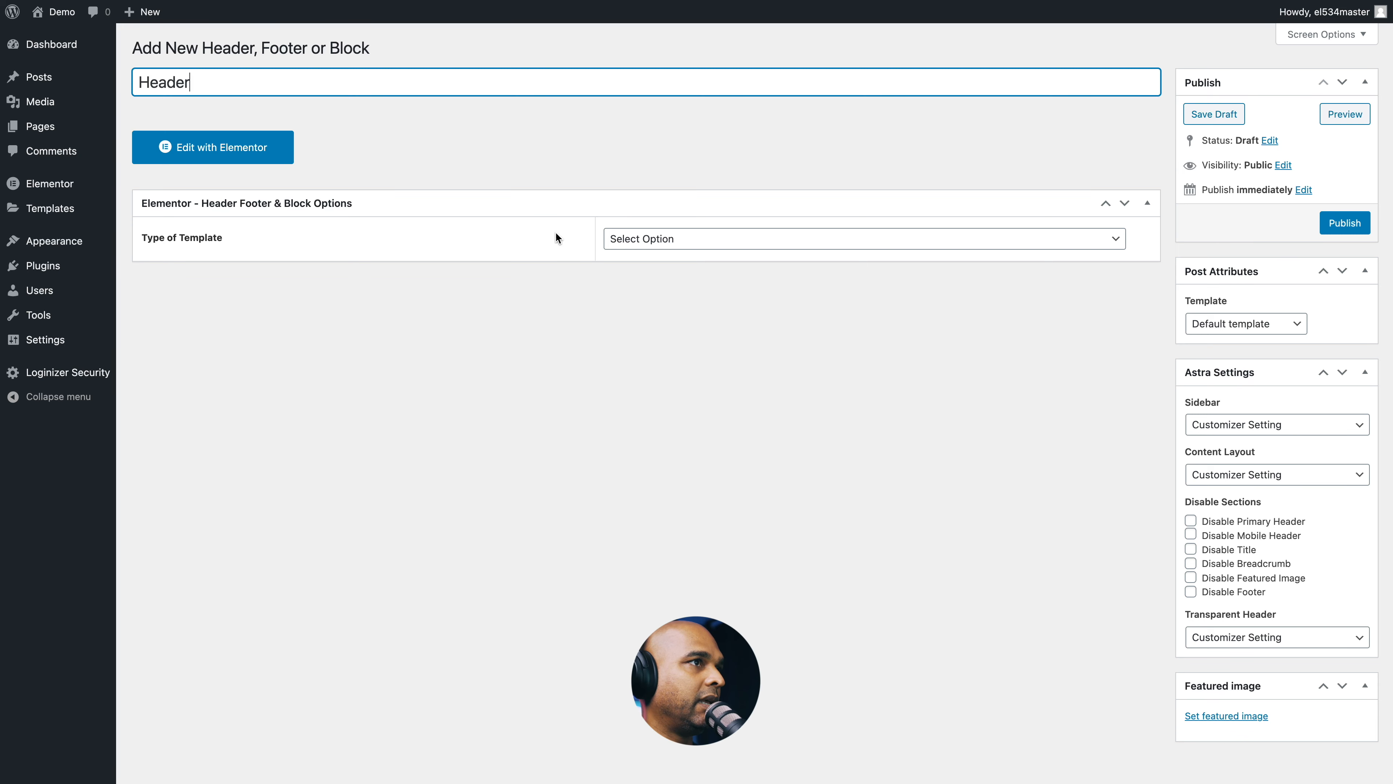
{"action": "left_click", "coordinate": [639, 238]}
{"action": "left_click", "coordinate": [643, 255]}
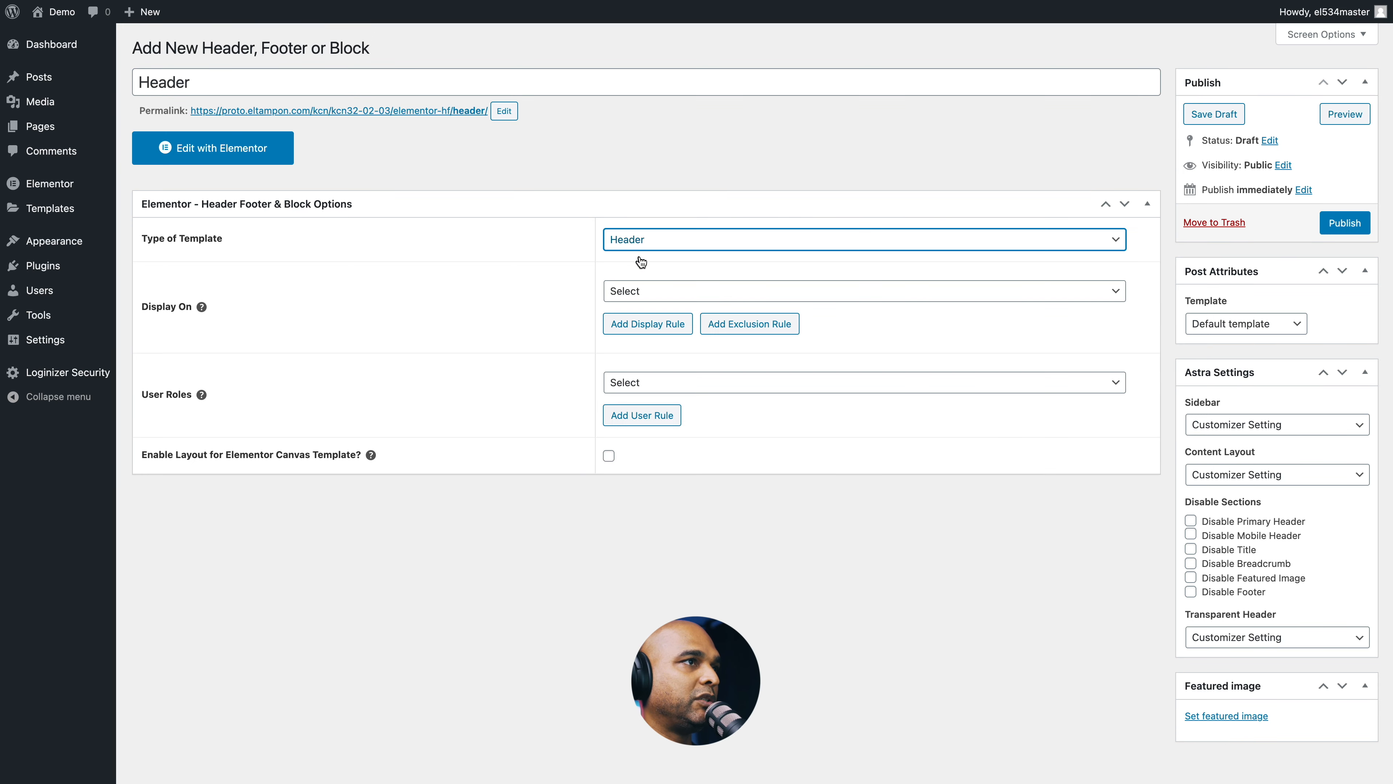
Step: Set the header template to display on the Entire Website and publish it
{"action": "left_click", "coordinate": [626, 296]}
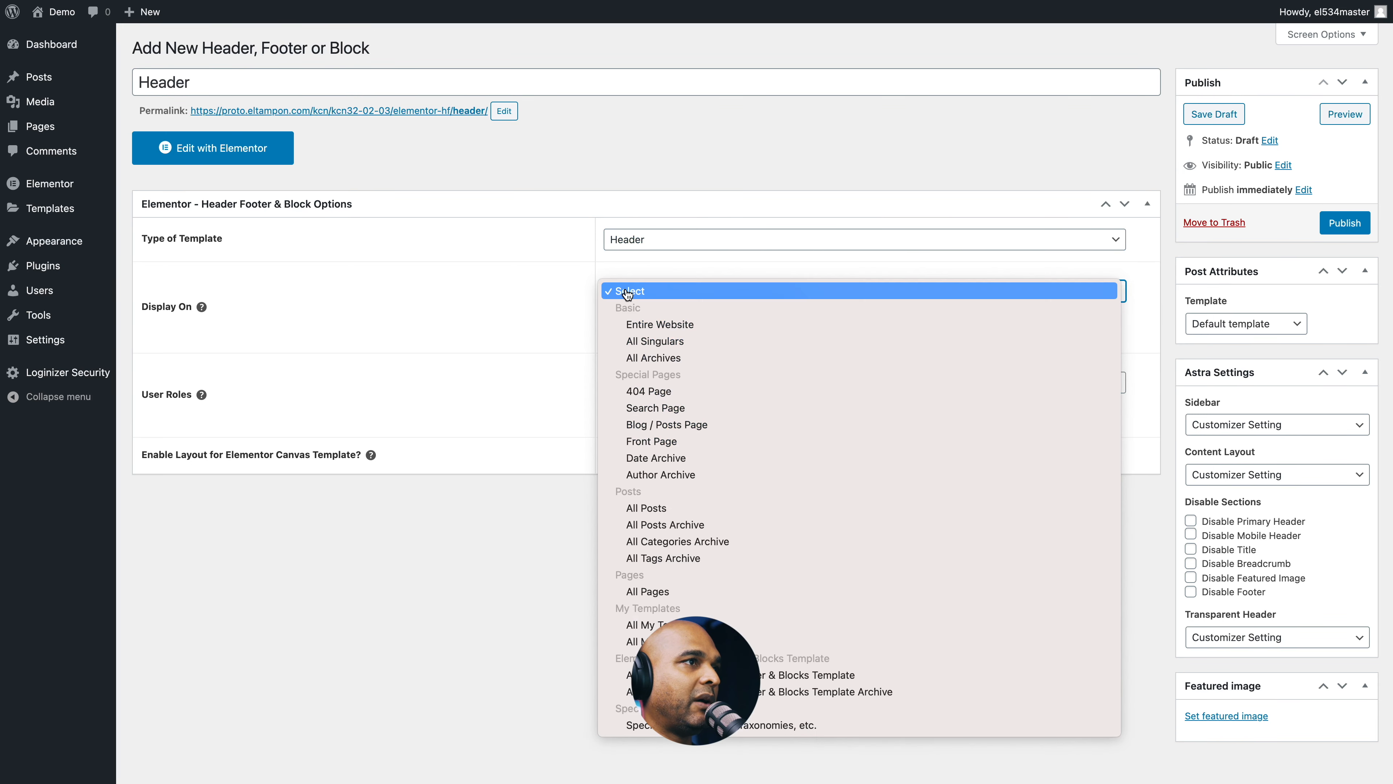
{"action": "left_click", "coordinate": [636, 325]}
{"action": "left_click", "coordinate": [637, 297]}
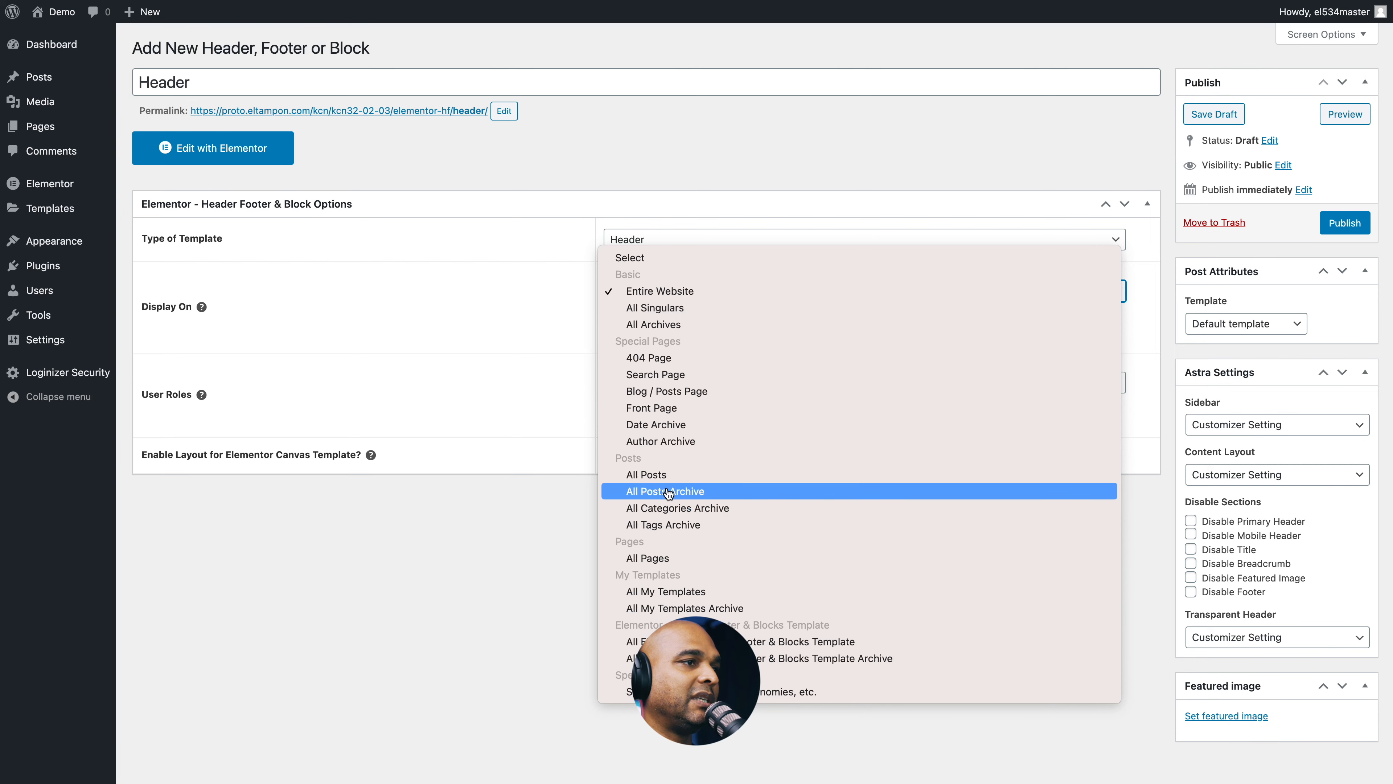
{"action": "left_click", "coordinate": [529, 329]}
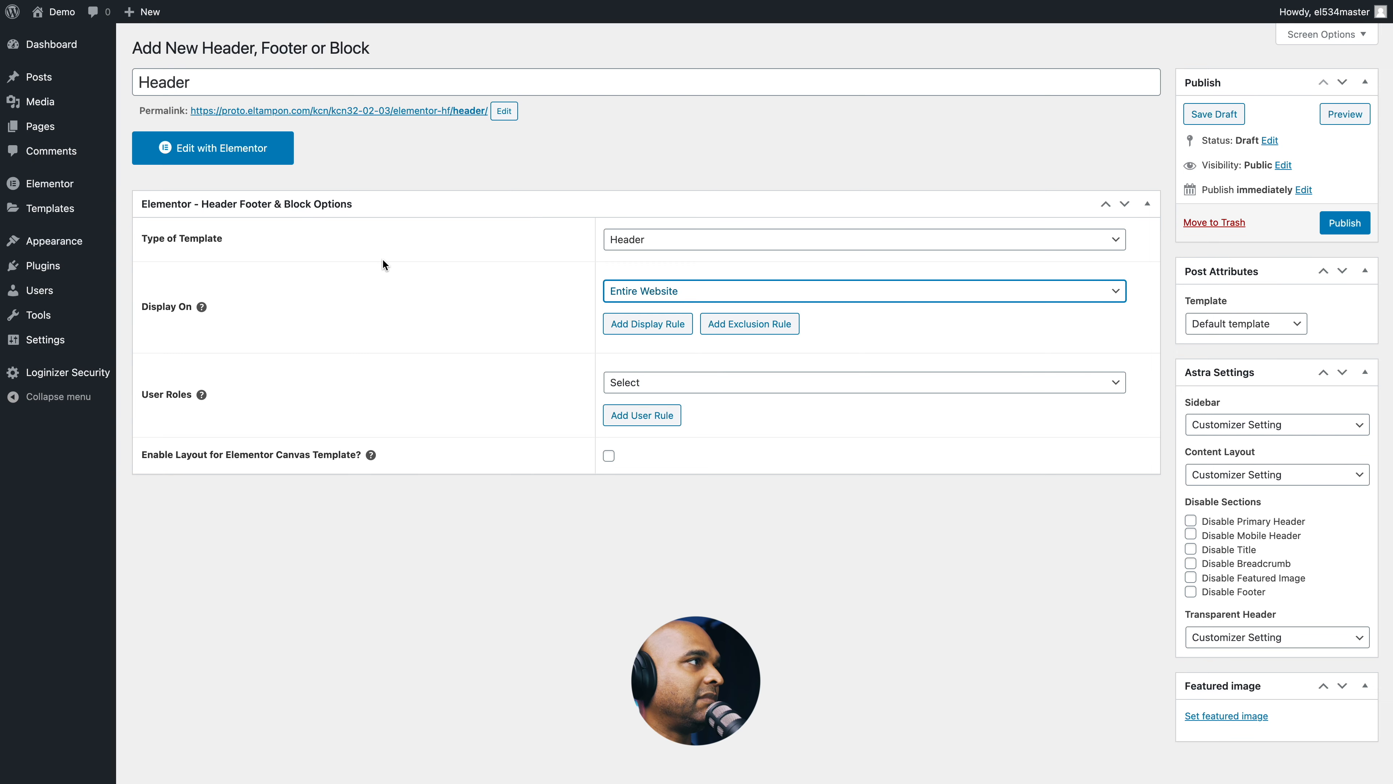
{"action": "left_click", "coordinate": [1361, 225]}
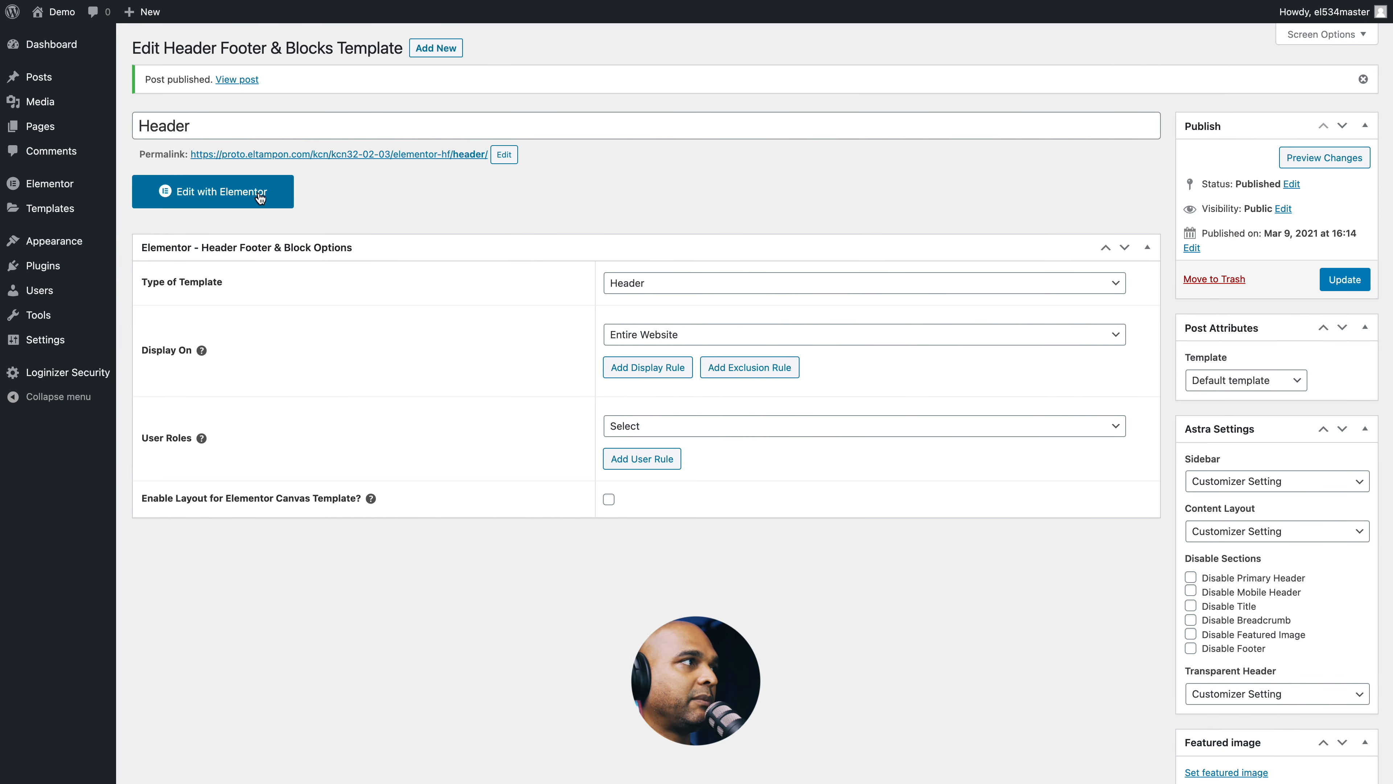
Step: Open the header template in the Elementor editor and show the Navigator, placed below the empty section area
{"action": "left_click", "coordinate": [261, 194]}
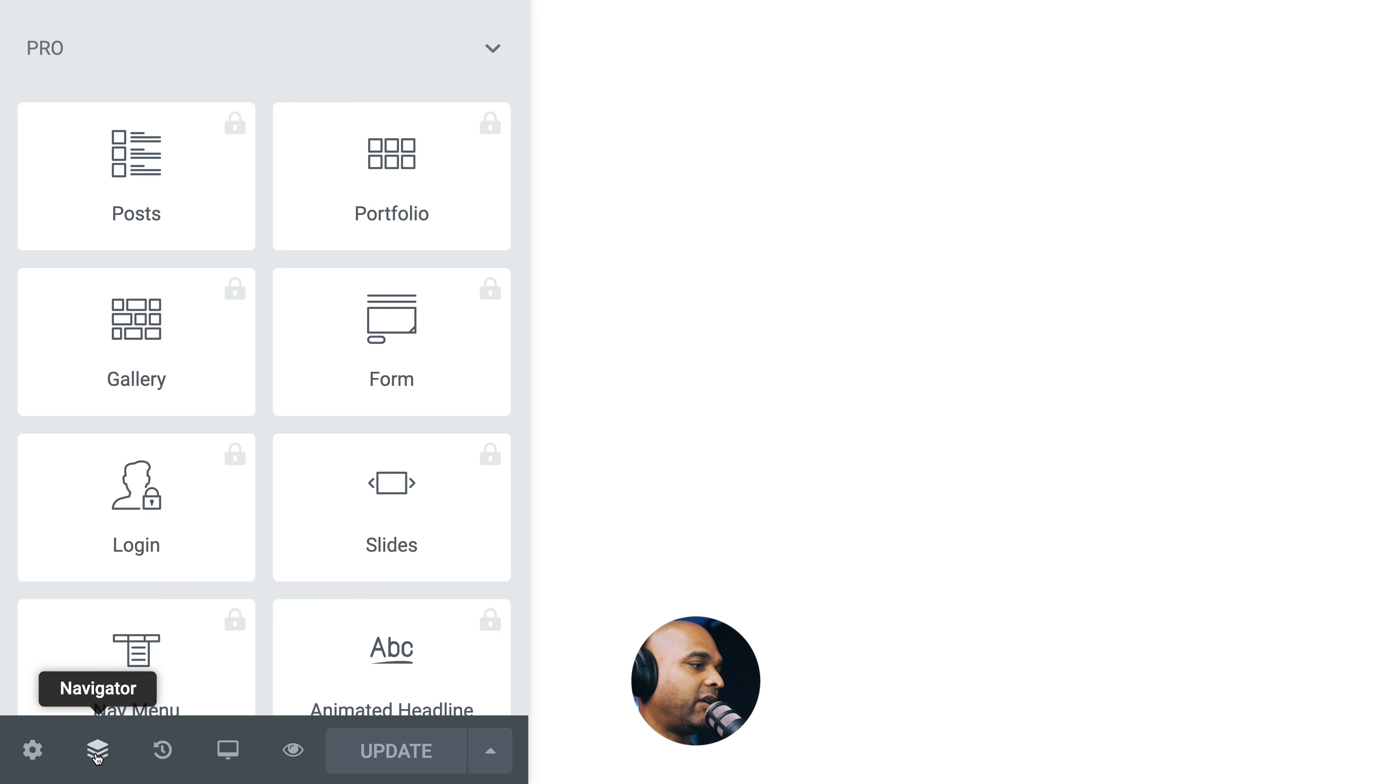
{"action": "left_click", "coordinate": [98, 751]}
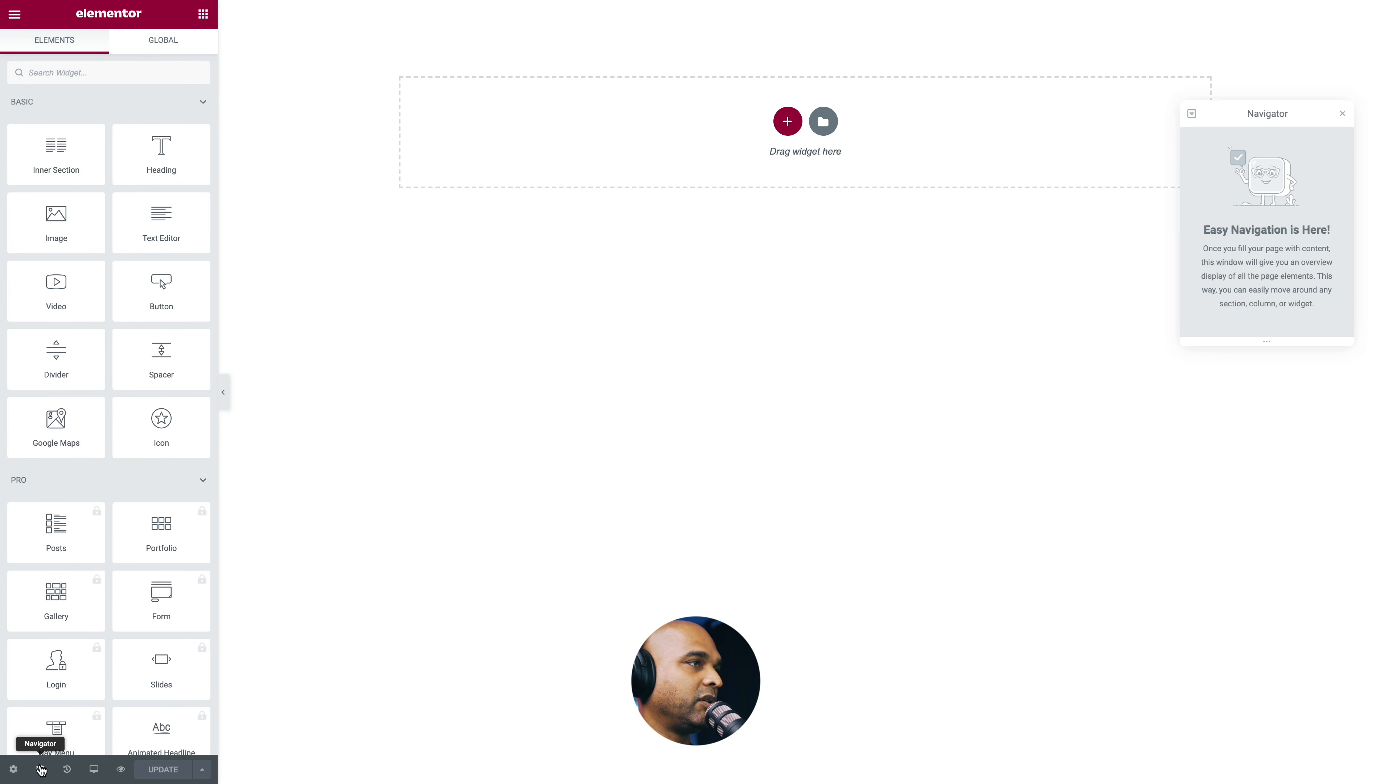
{"action": "left_click_drag", "start_coordinate": [1235, 119], "coordinate": [1149, 271]}
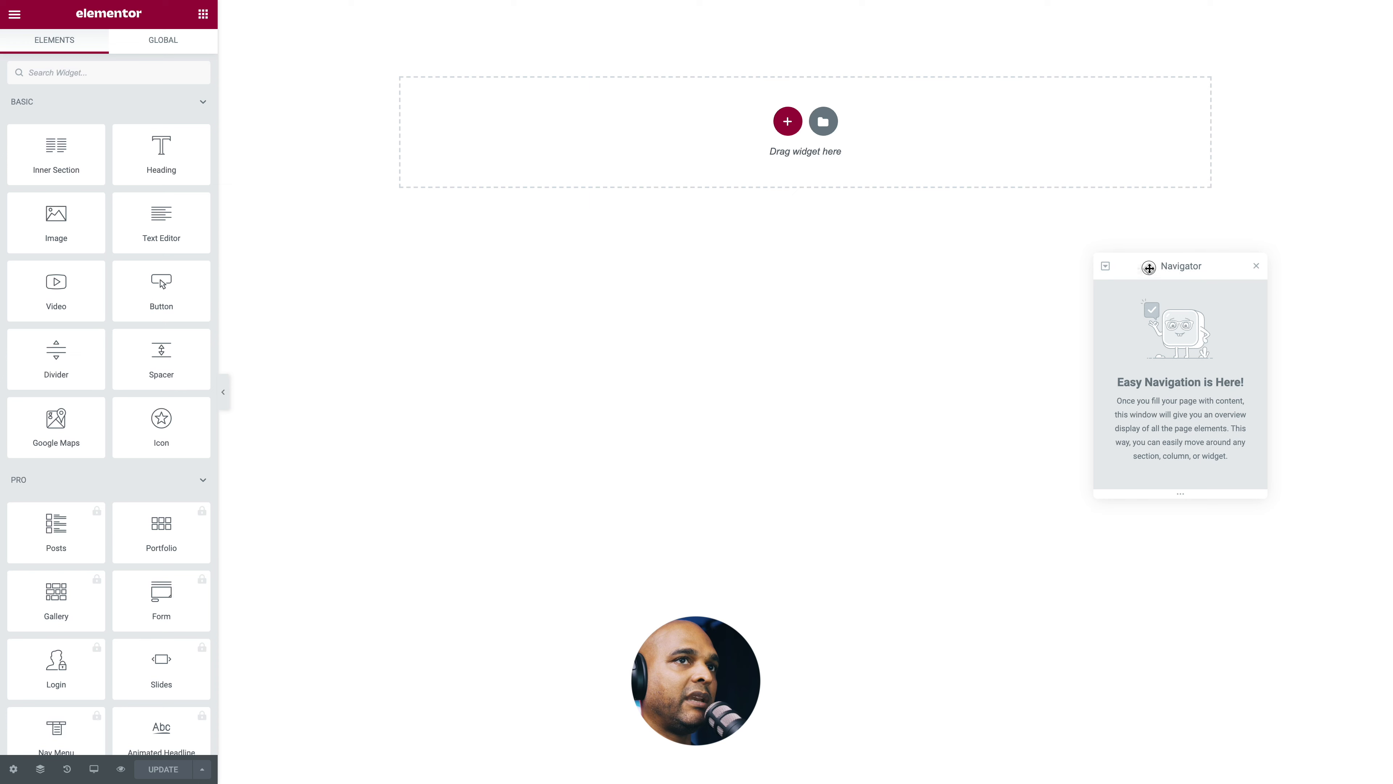
Step: Add a section with three equal columns and set its content width to Full Width
{"action": "left_click", "coordinate": [788, 123]}
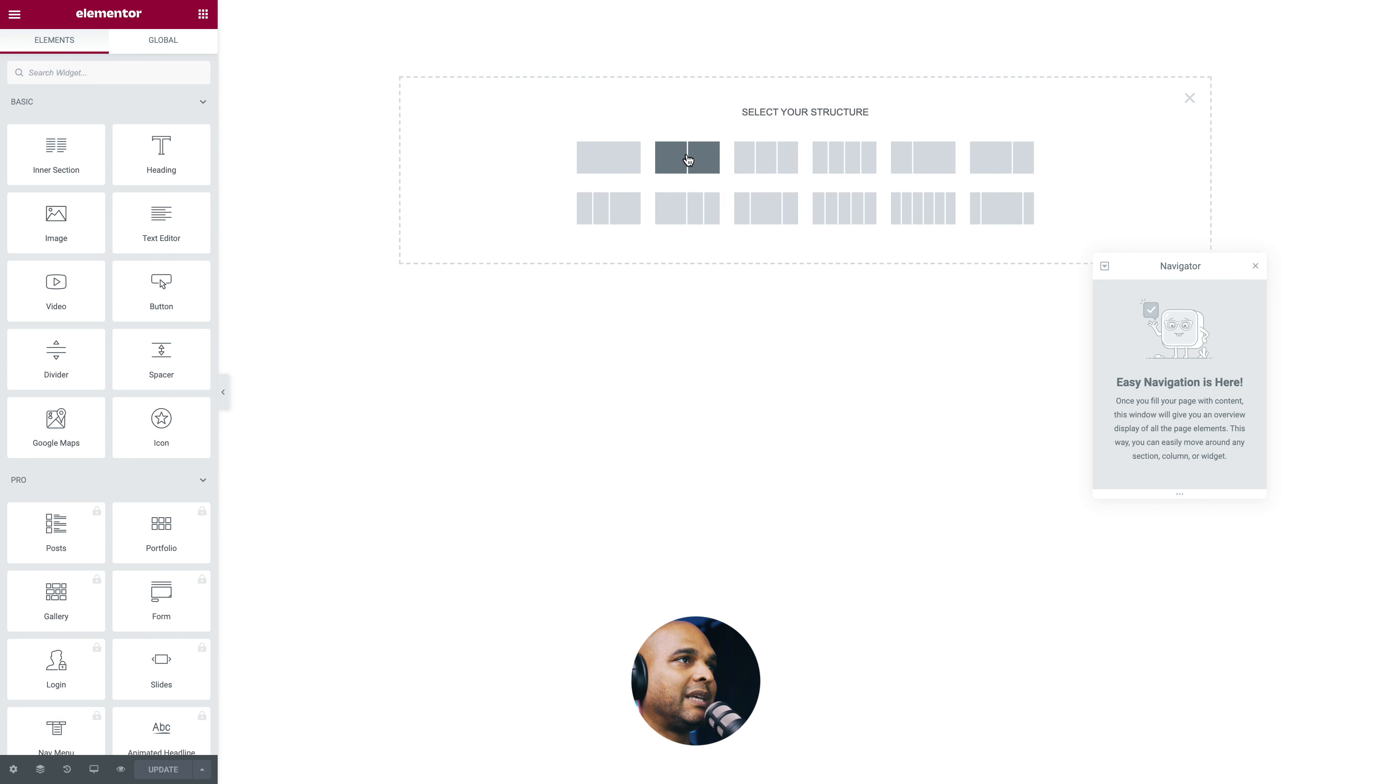
{"action": "left_click", "coordinate": [766, 164]}
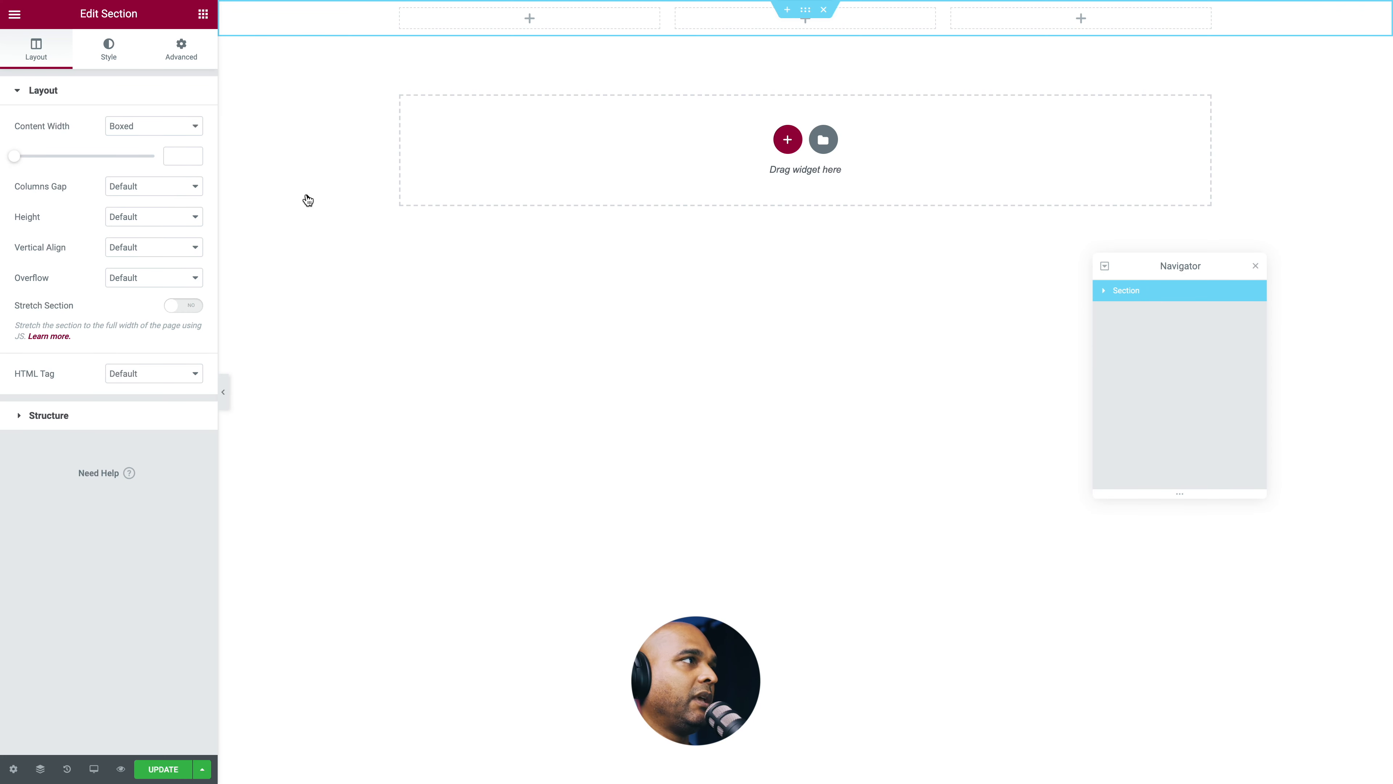
{"action": "left_click", "coordinate": [123, 126]}
{"action": "left_click", "coordinate": [136, 141]}
Step: Give the section a Min Height of 80 px and set its HTML tag to header
{"action": "left_click", "coordinate": [124, 187]}
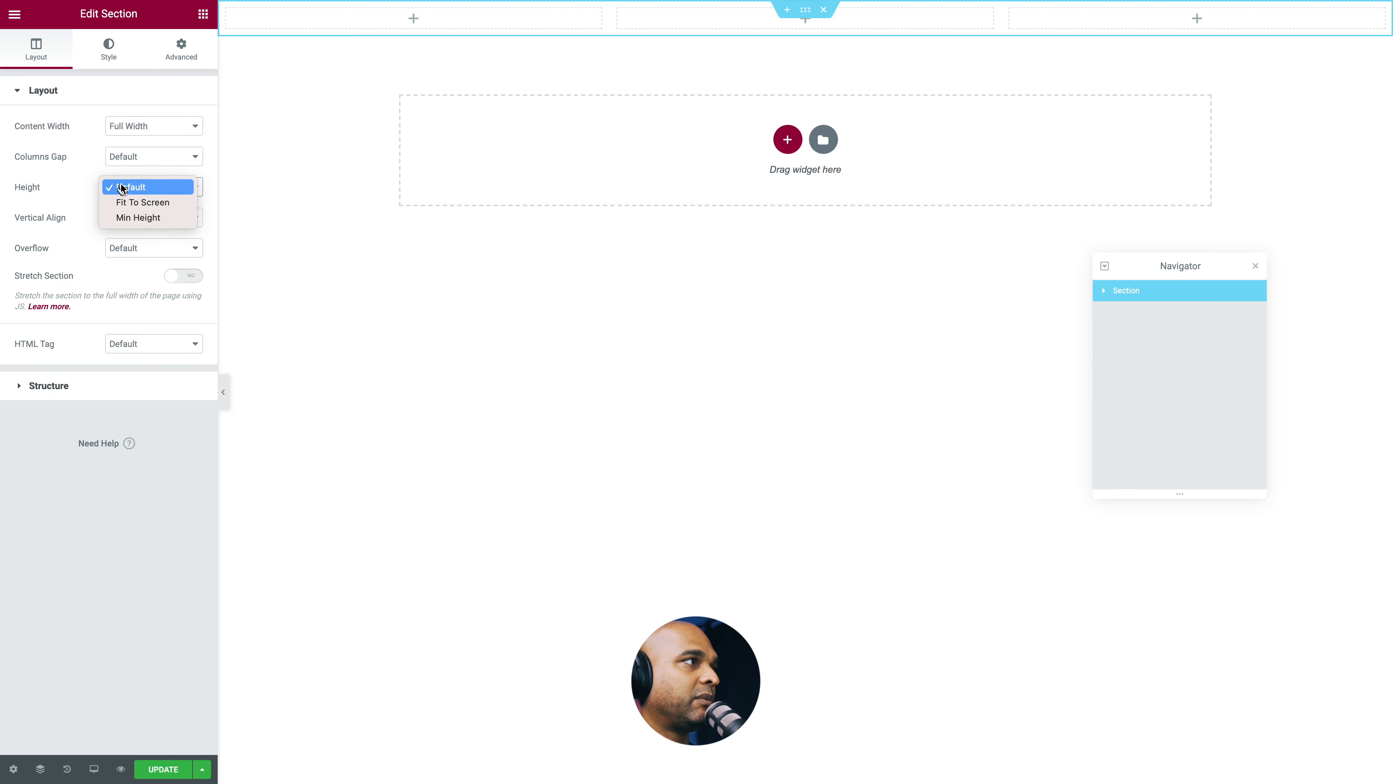
{"action": "left_click", "coordinate": [125, 218]}
{"action": "double_click", "coordinate": [172, 234]}
{"action": "type", "text": "50"}
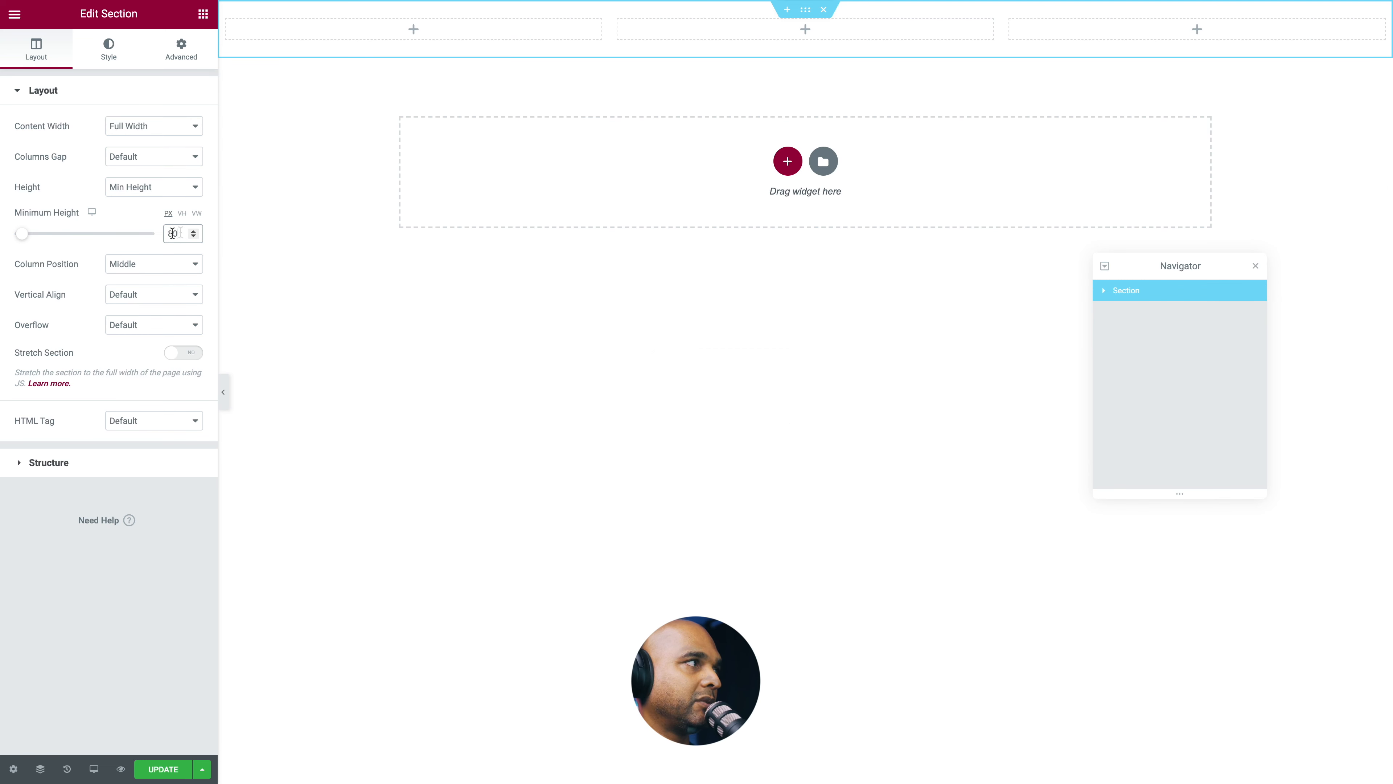
{"action": "left_click", "coordinate": [116, 421]}
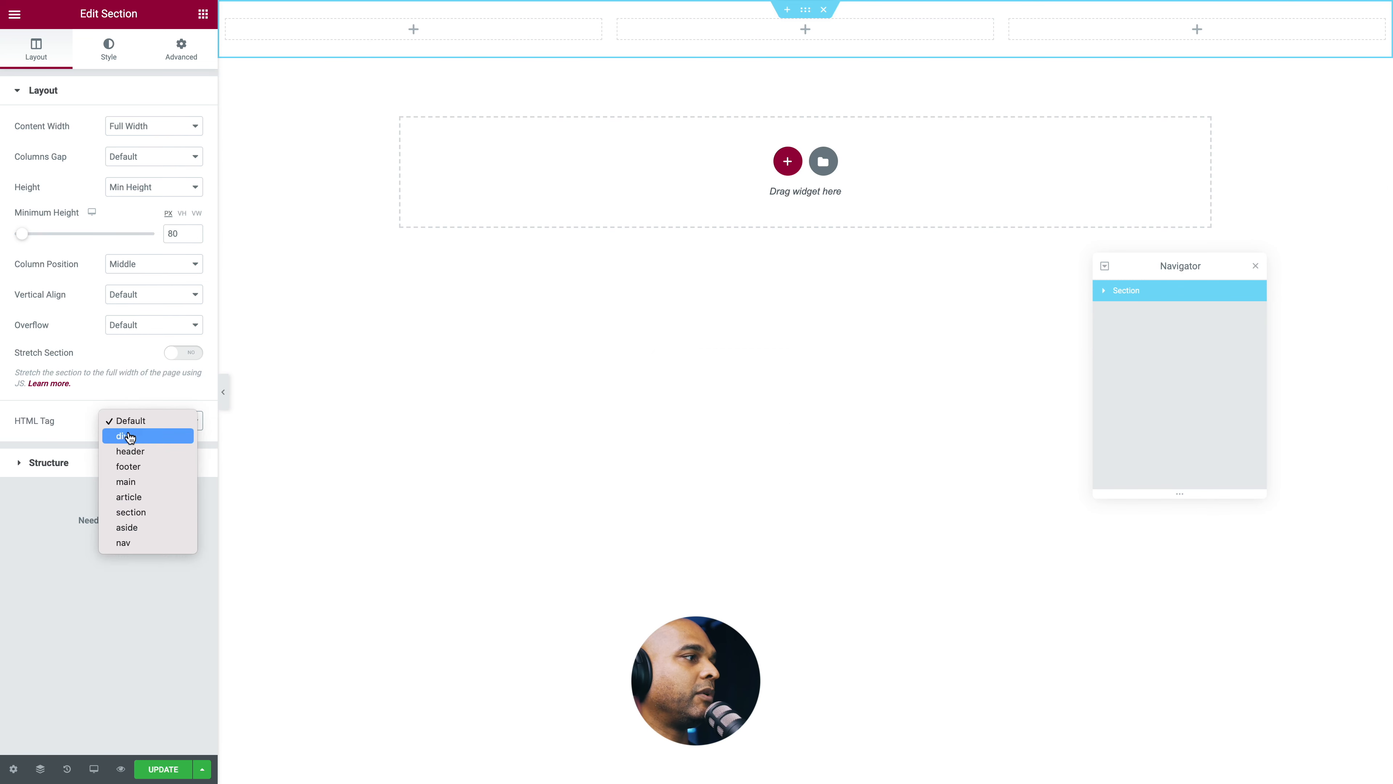
{"action": "left_click", "coordinate": [129, 453]}
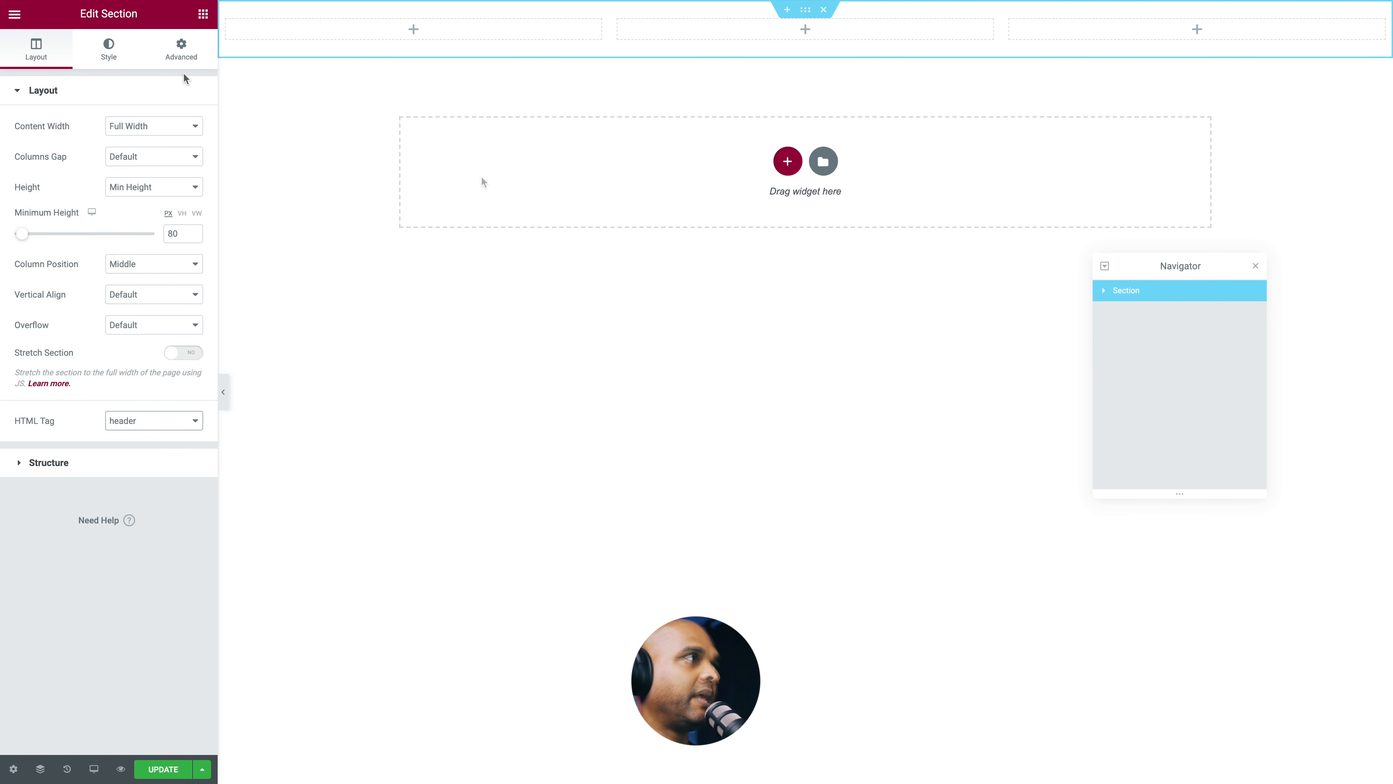
Step: Give the section a classic background with the color #FFFFFF
{"action": "left_click", "coordinate": [92, 49]}
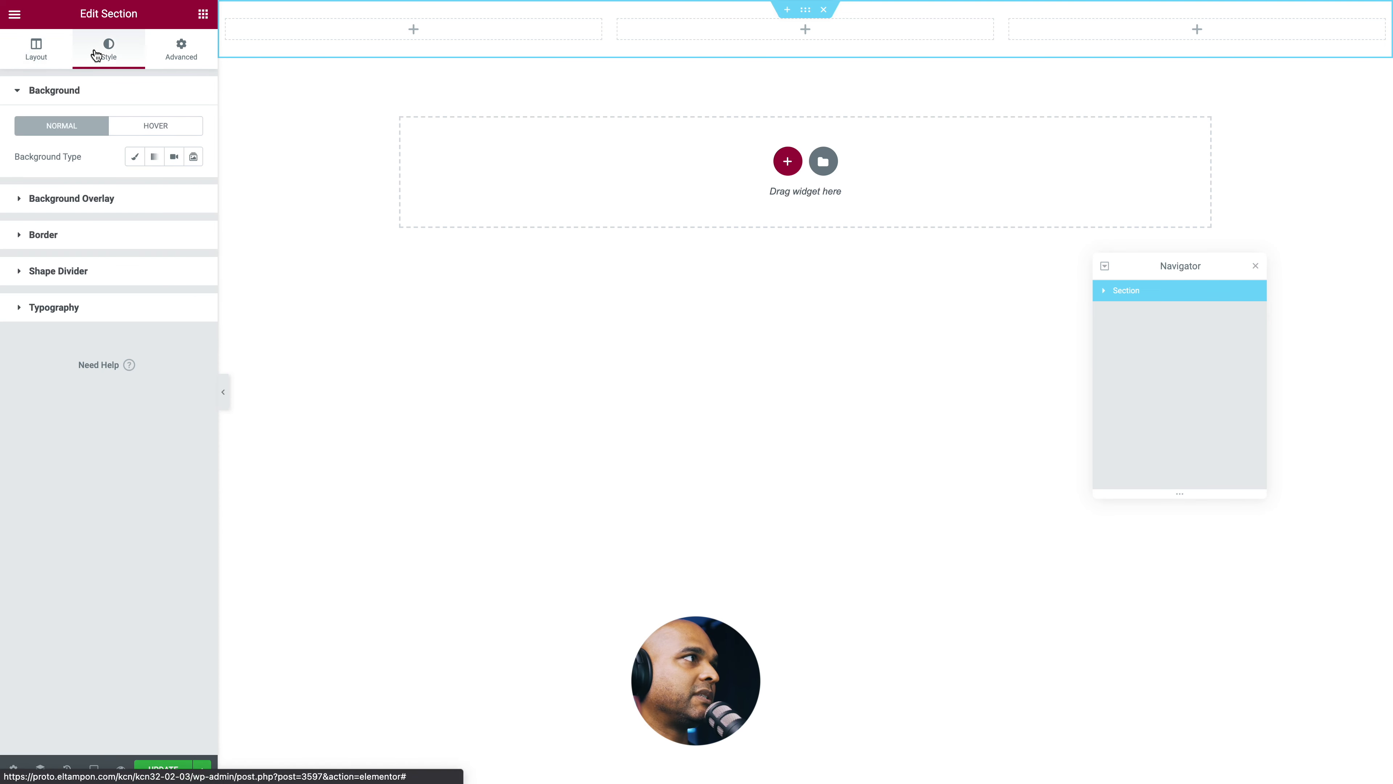
{"action": "left_click", "coordinate": [130, 159]}
{"action": "left_click", "coordinate": [192, 188]}
{"action": "left_click_drag", "start_coordinate": [94, 265], "coordinate": [5, 228]}
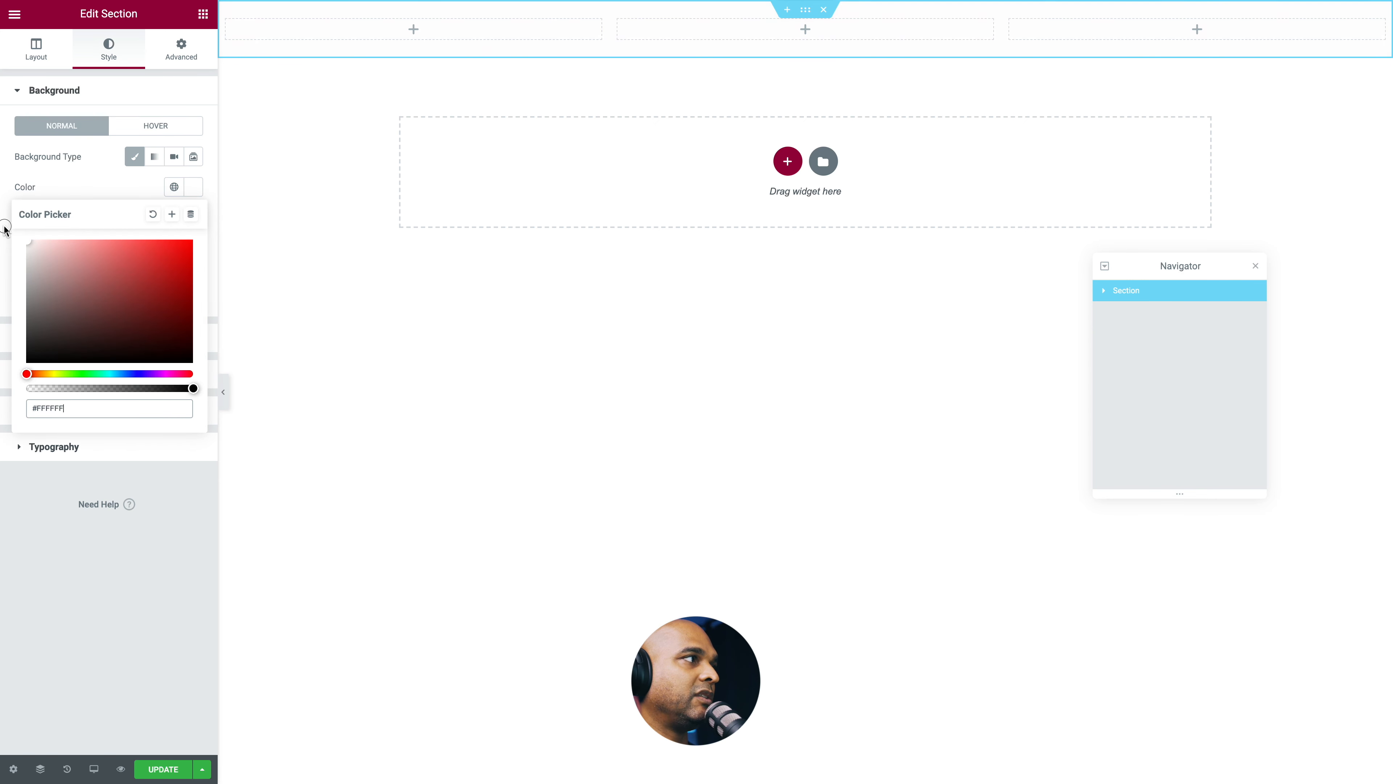
Step: Unlink the section's padding values and set the right and left padding to 30 px
{"action": "left_click", "coordinate": [176, 59]}
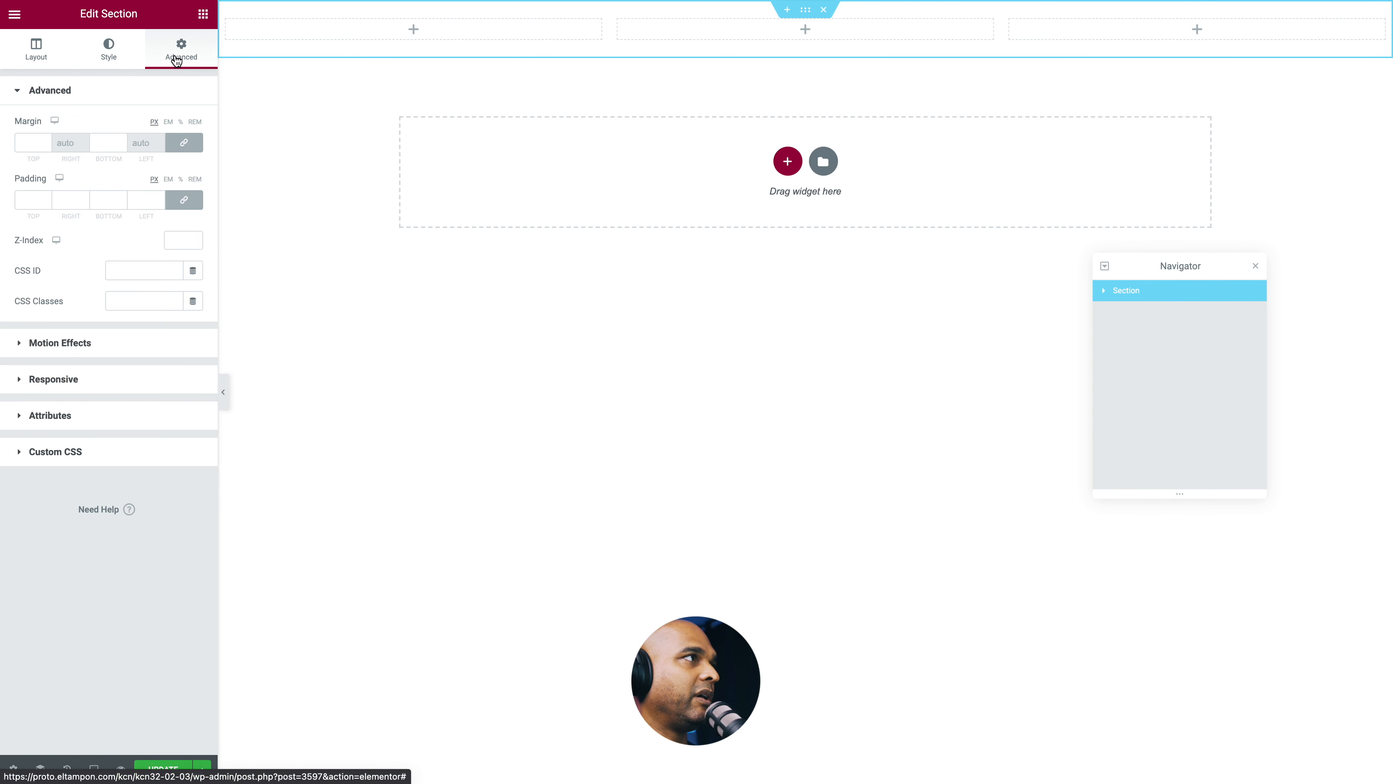
{"action": "left_click", "coordinate": [183, 200]}
{"action": "left_click", "coordinate": [61, 200]}
{"action": "type", "text": "3"}
{"action": "key", "text": "Tab"}
{"action": "key", "text": "Tab"}
{"action": "type", "text": "30"}
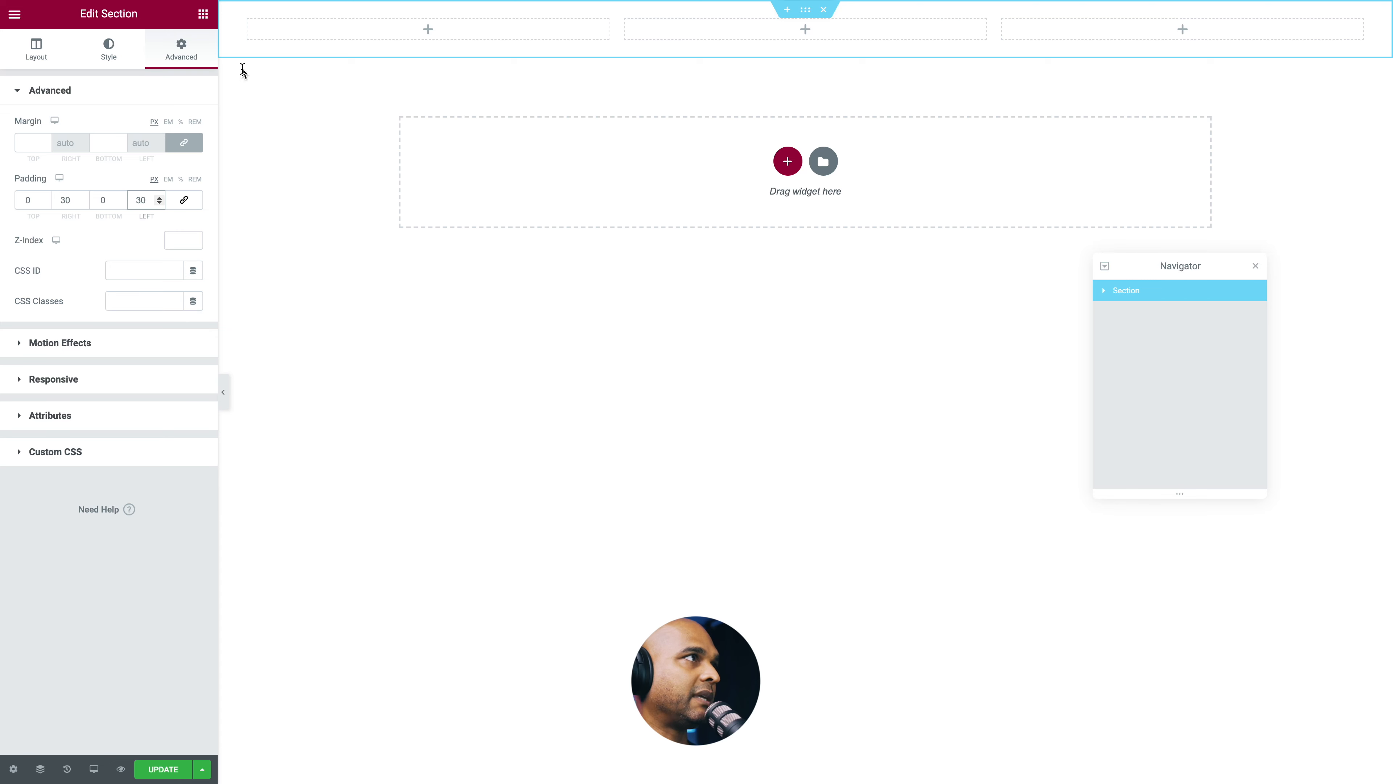
Step: Set the first column's width to 15% and its vertical alignment to Middle
{"action": "left_click", "coordinate": [248, 23]}
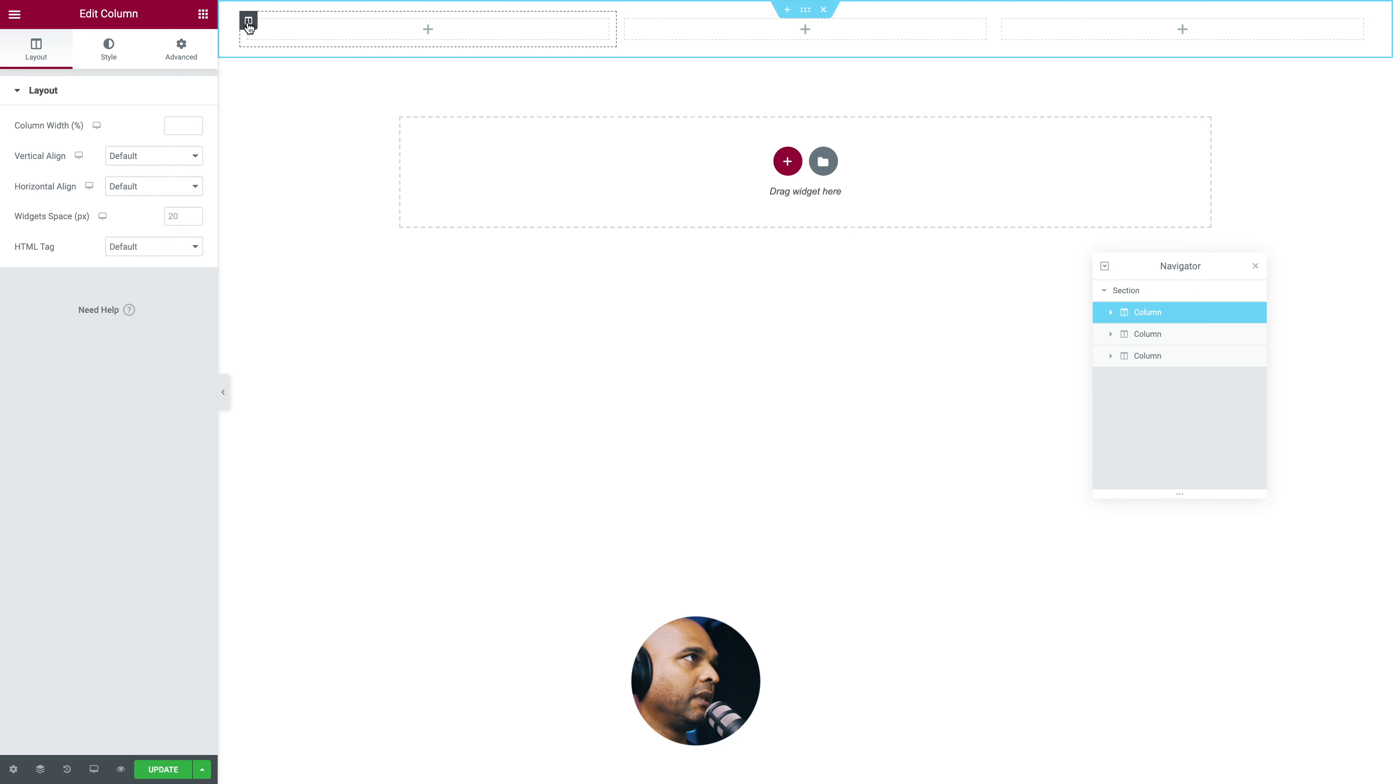
{"action": "left_click", "coordinate": [175, 125]}
{"action": "type", "text": "15"}
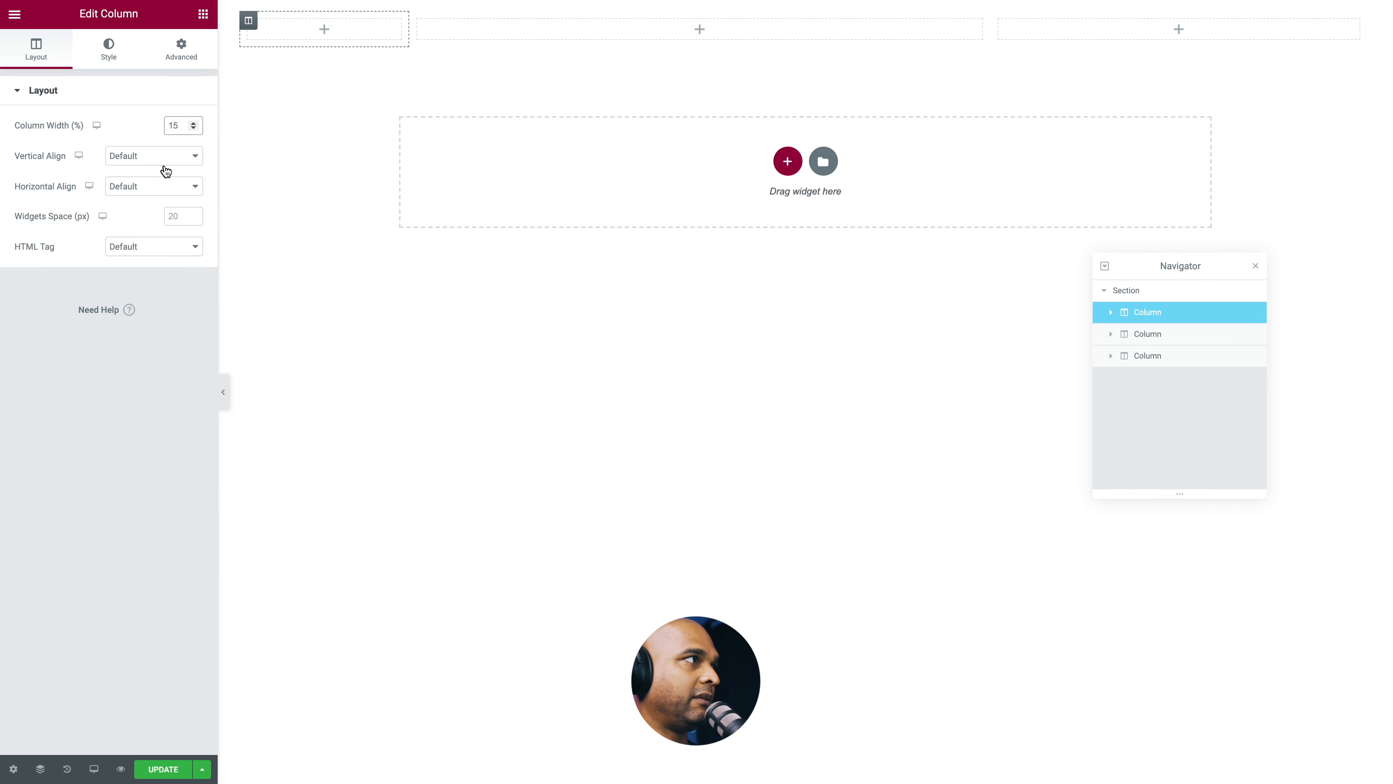
{"action": "left_click", "coordinate": [115, 160]}
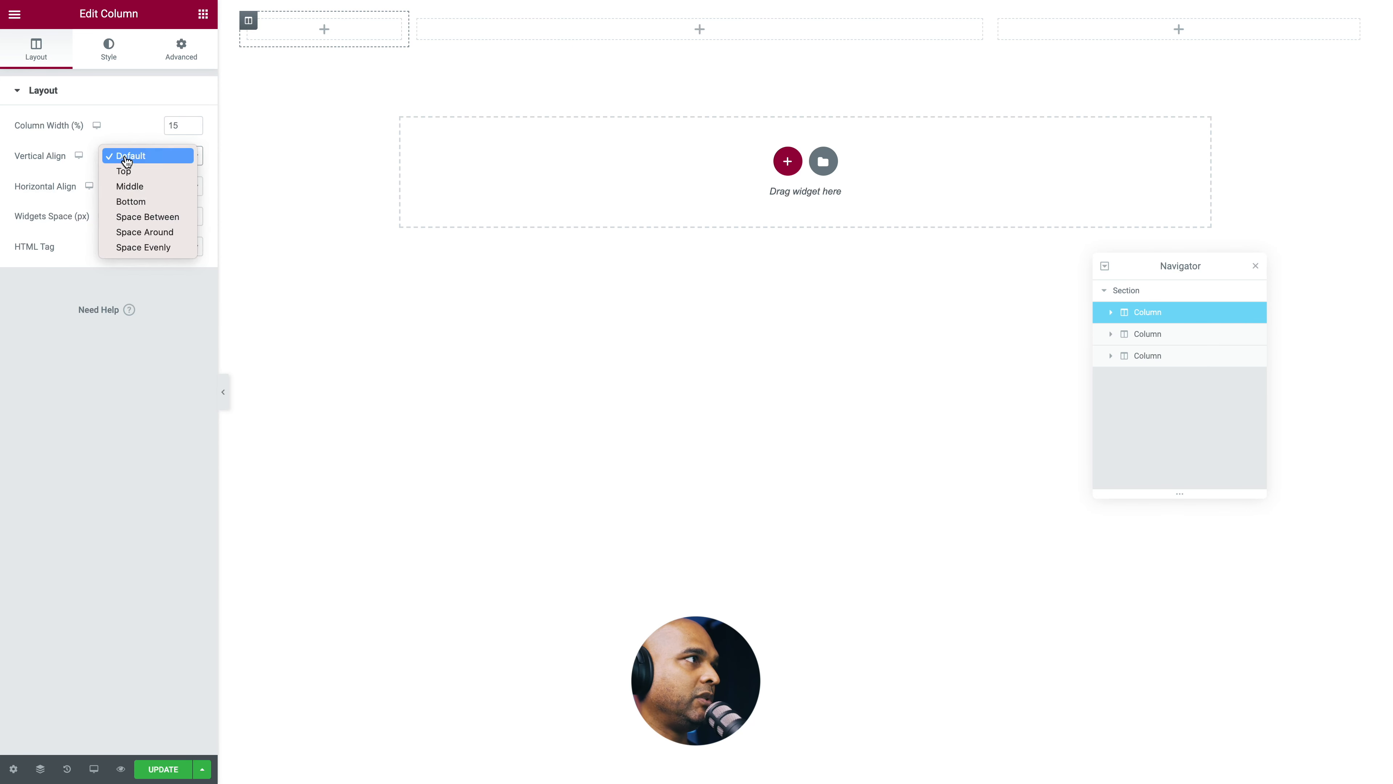
{"action": "left_click", "coordinate": [126, 188]}
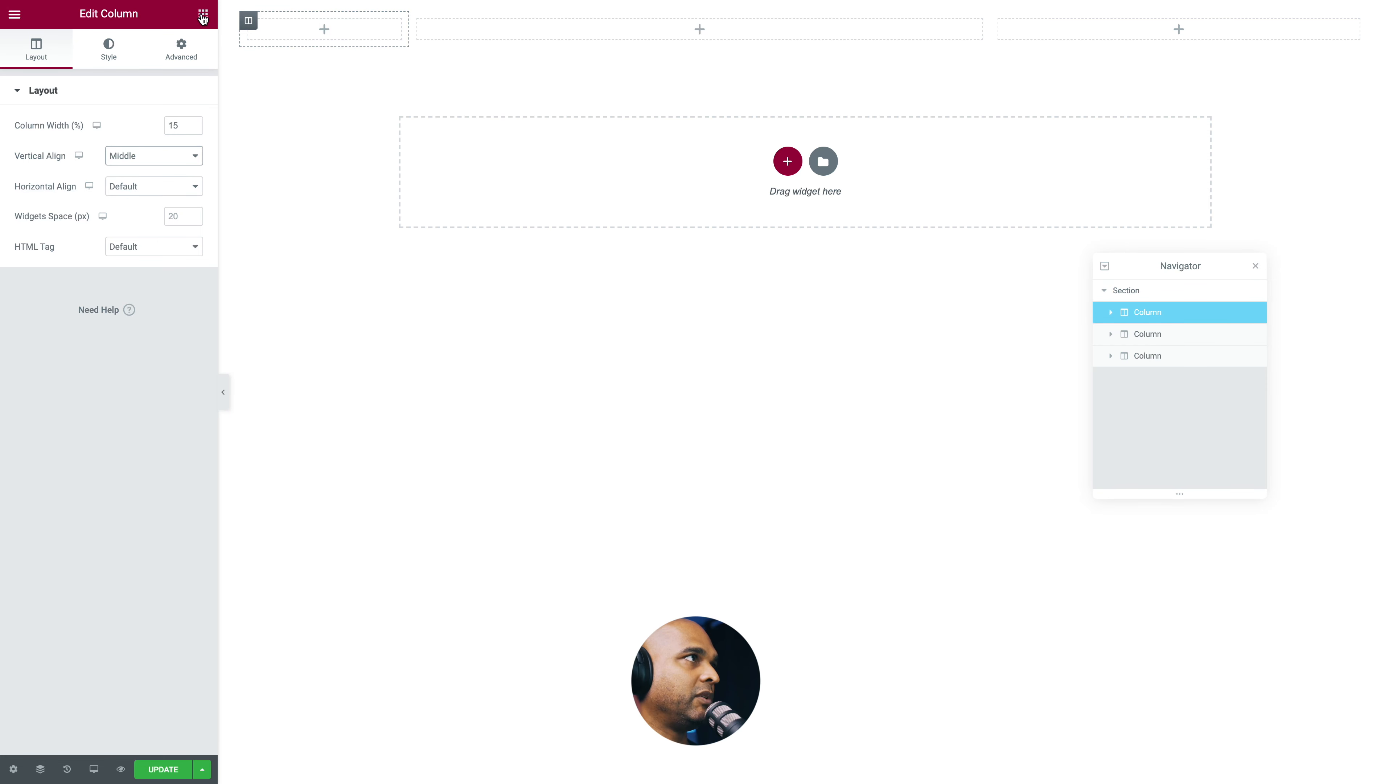
Step: Add an Image widget to the first column and insert the blue LOGO image from the media library
{"action": "left_click", "coordinate": [203, 16]}
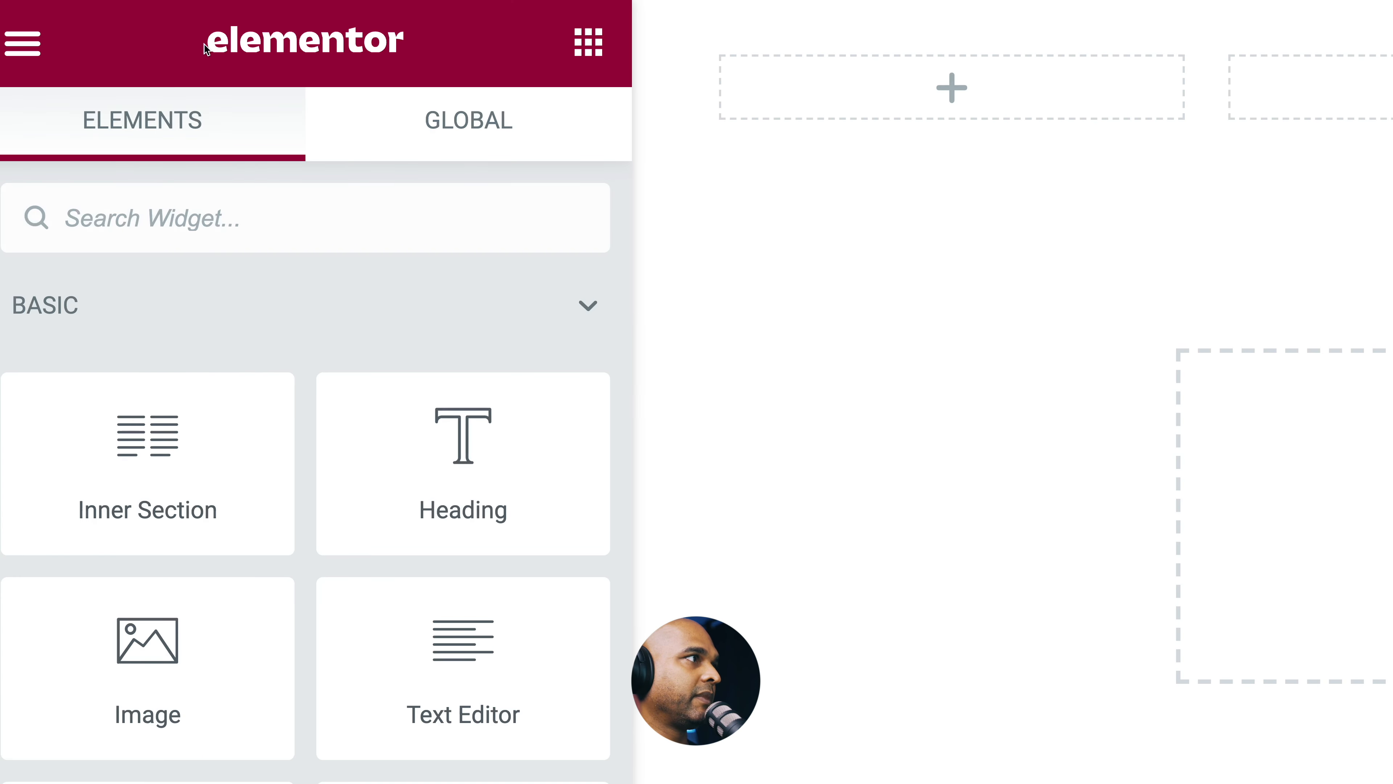
{"action": "scroll", "coordinate": [356, 263], "scroll_direction": "down", "scroll_amount": 1}
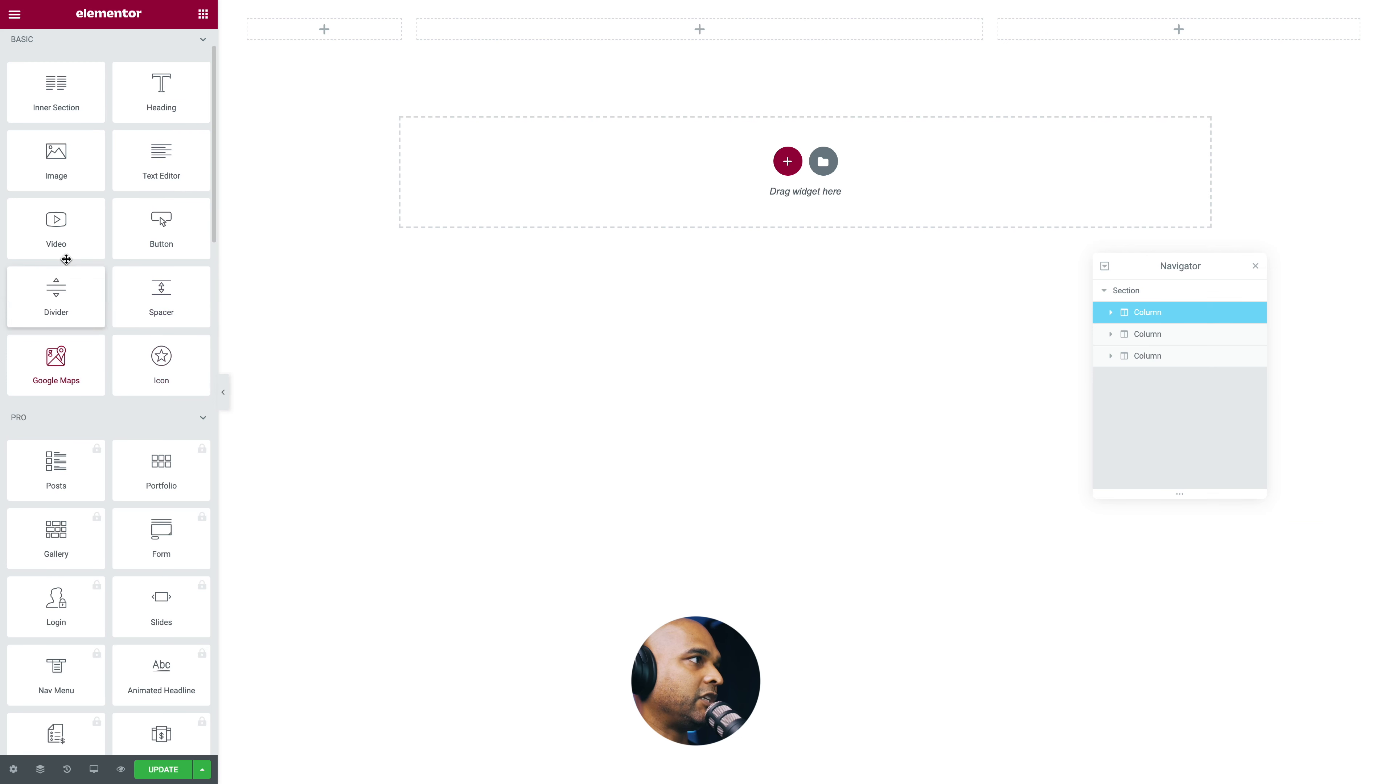
{"action": "left_click_drag", "start_coordinate": [55, 152], "coordinate": [318, 33]}
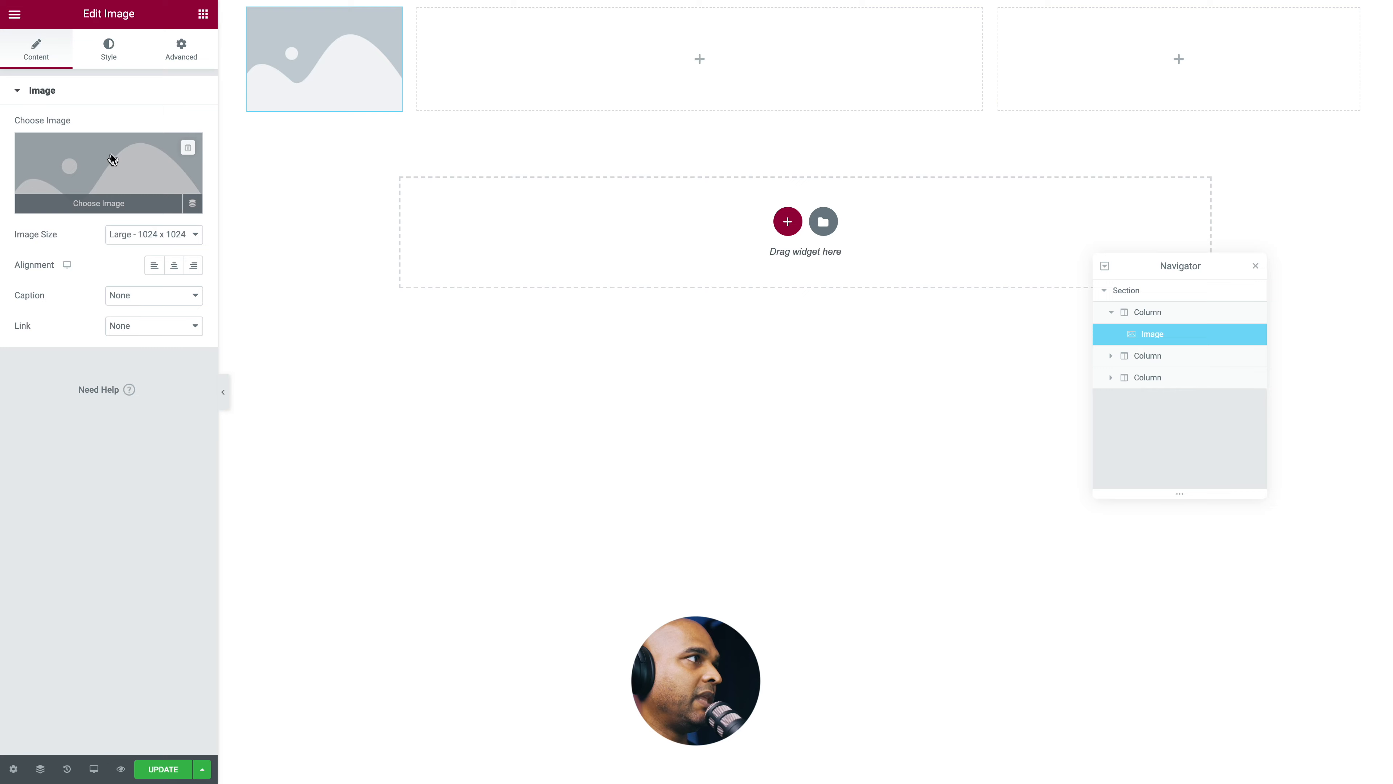
{"action": "left_click", "coordinate": [104, 165]}
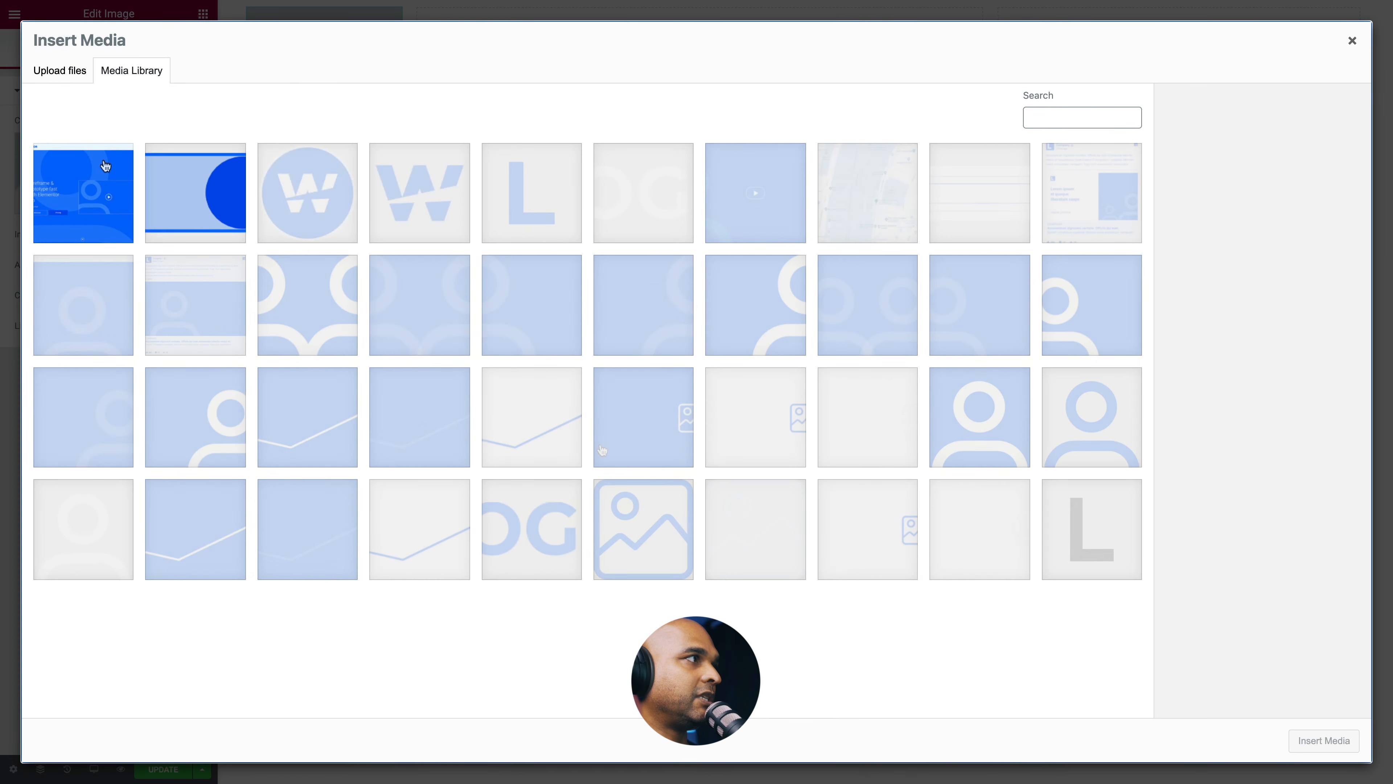
{"action": "left_click", "coordinate": [519, 537]}
{"action": "left_click", "coordinate": [1317, 741]}
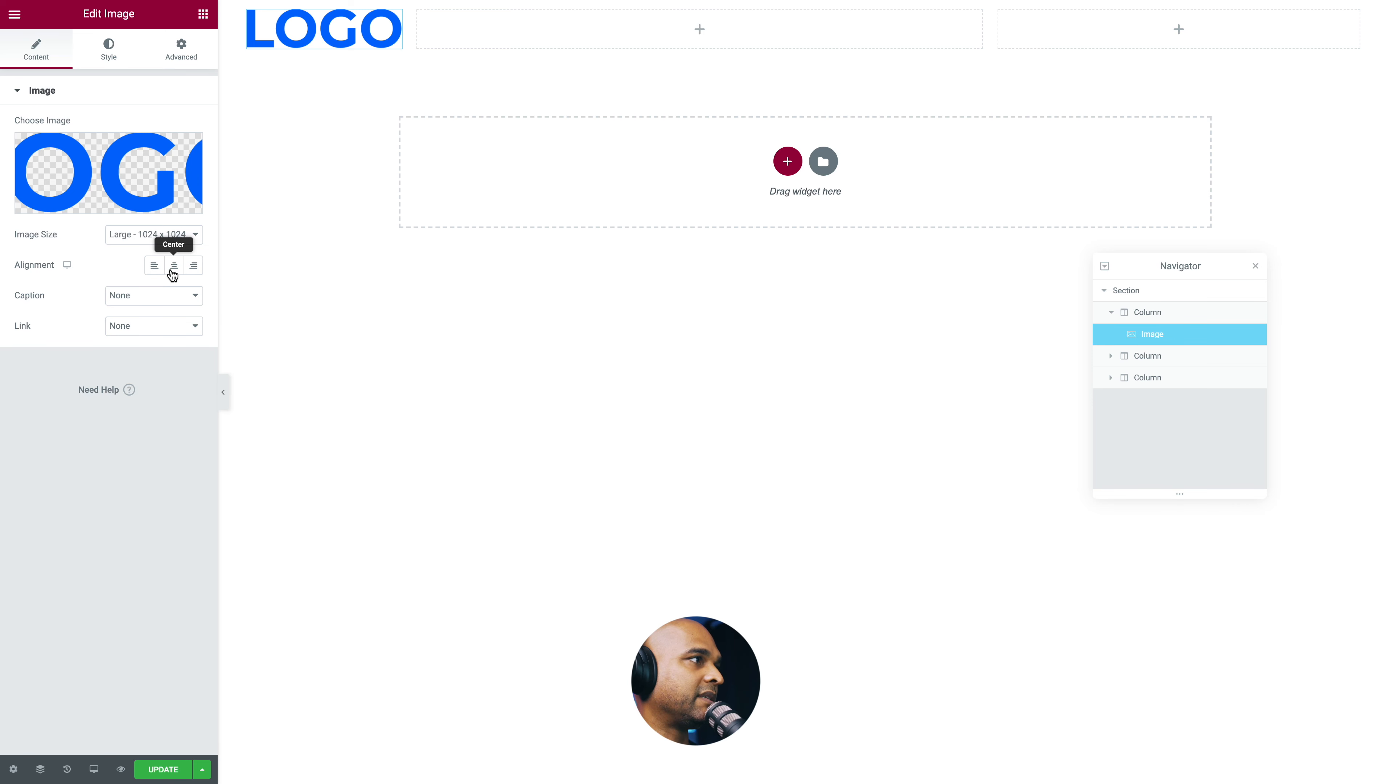
Step: Align the logo image left and link it to the custom URL #
{"action": "left_click", "coordinate": [154, 267]}
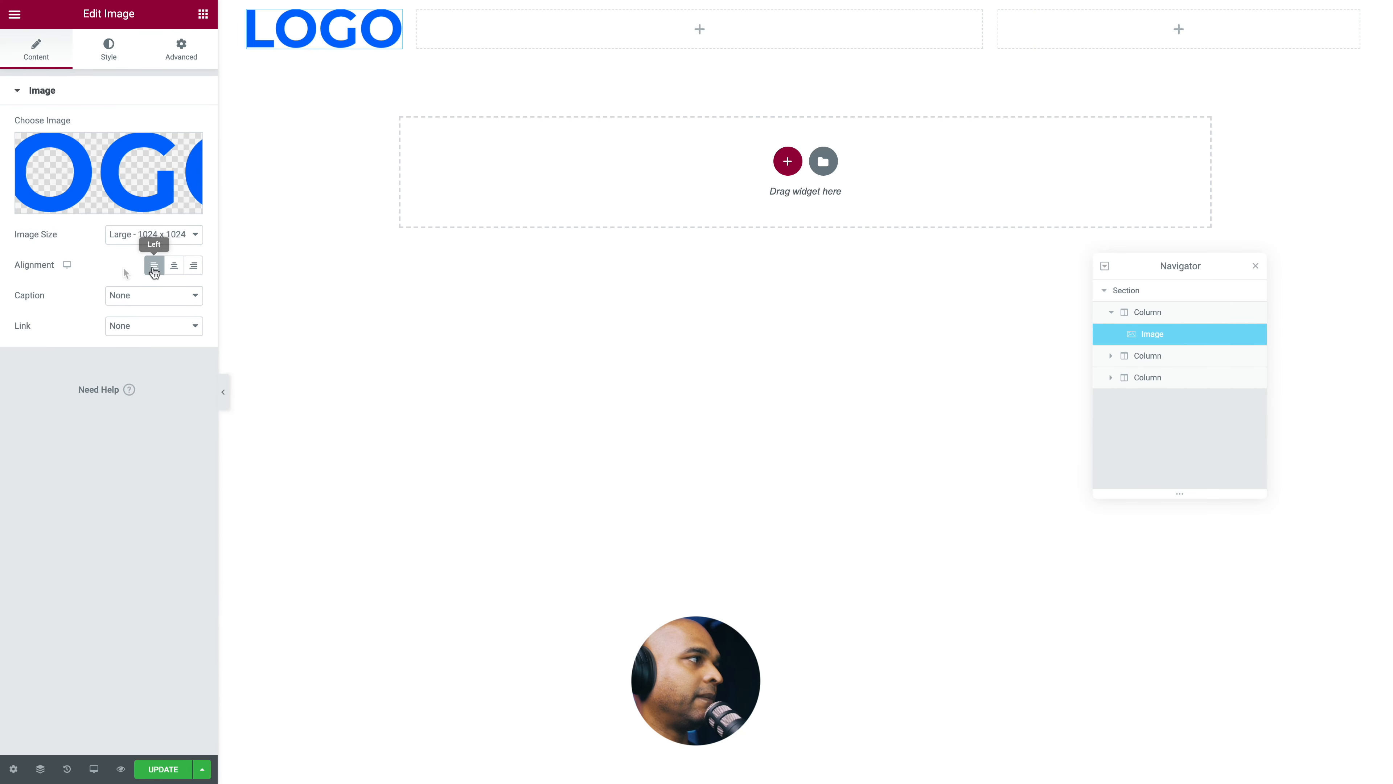
{"action": "left_click", "coordinate": [125, 326]}
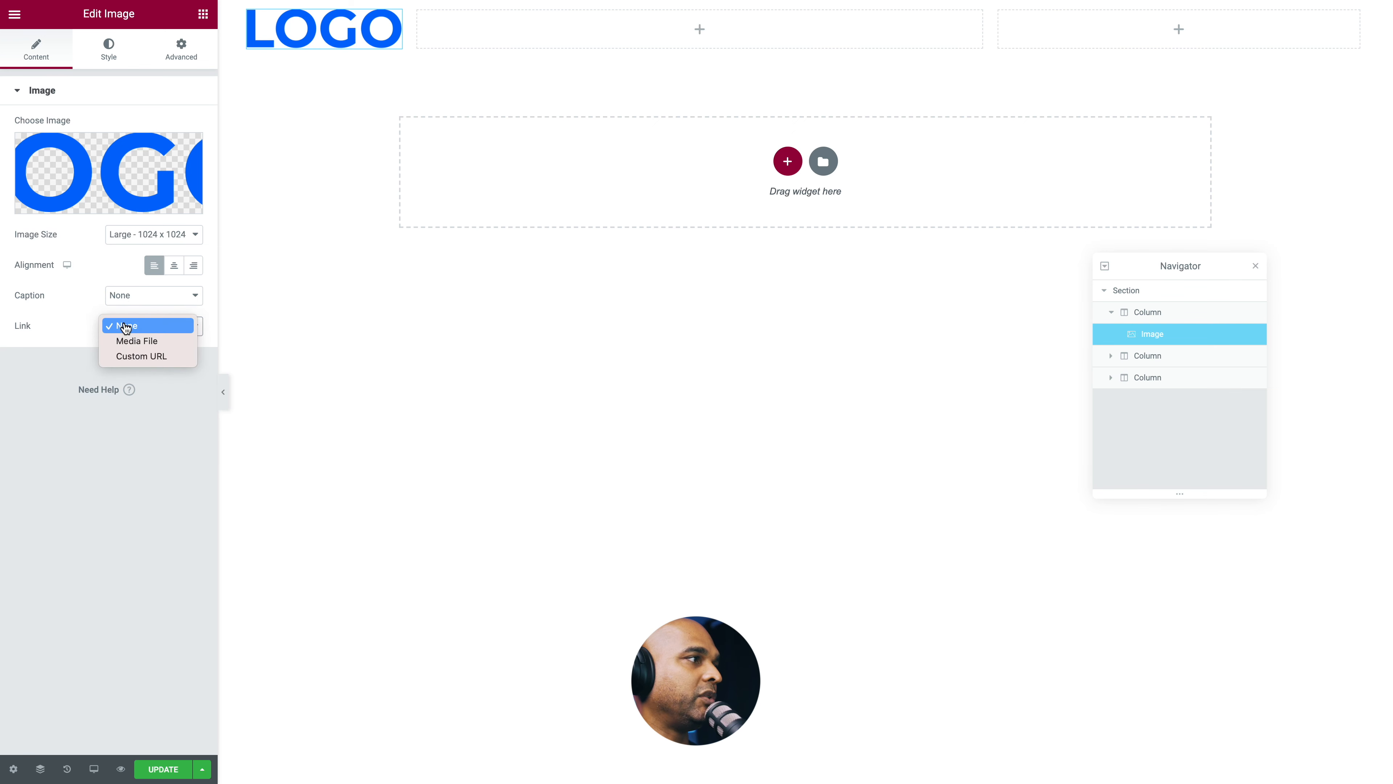
{"action": "left_click", "coordinate": [126, 357]}
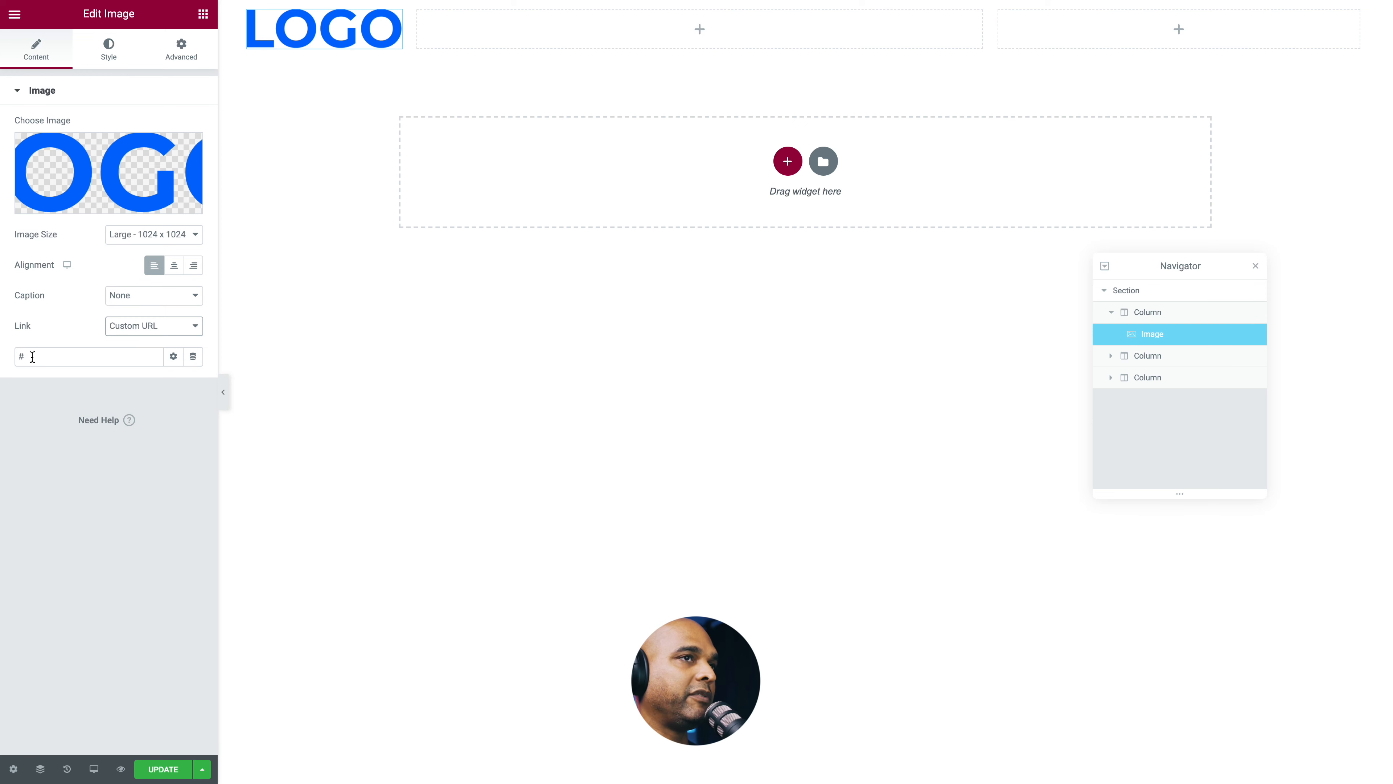
Step: Set the logo image's width to 120 px
{"action": "left_click", "coordinate": [109, 55]}
{"action": "left_click", "coordinate": [181, 121]}
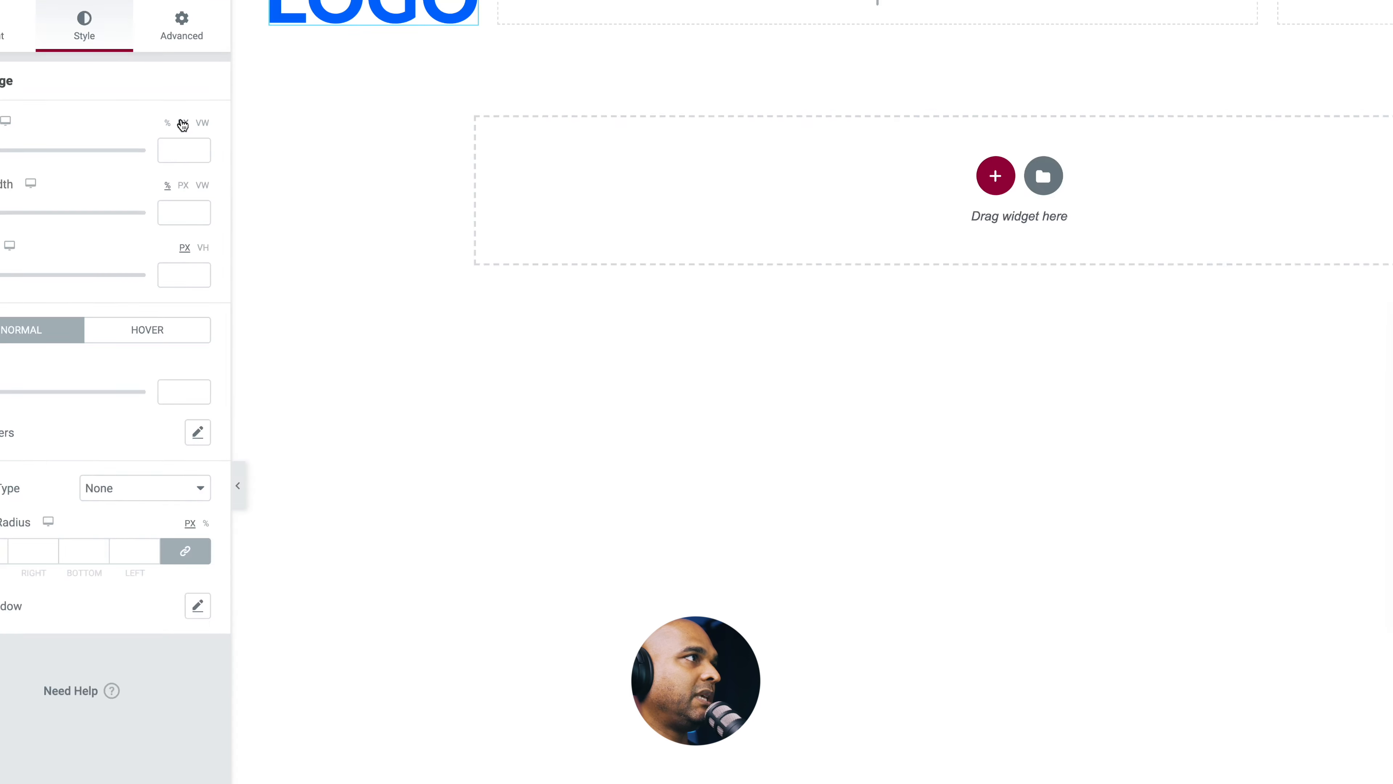
{"action": "left_click", "coordinate": [170, 158]}
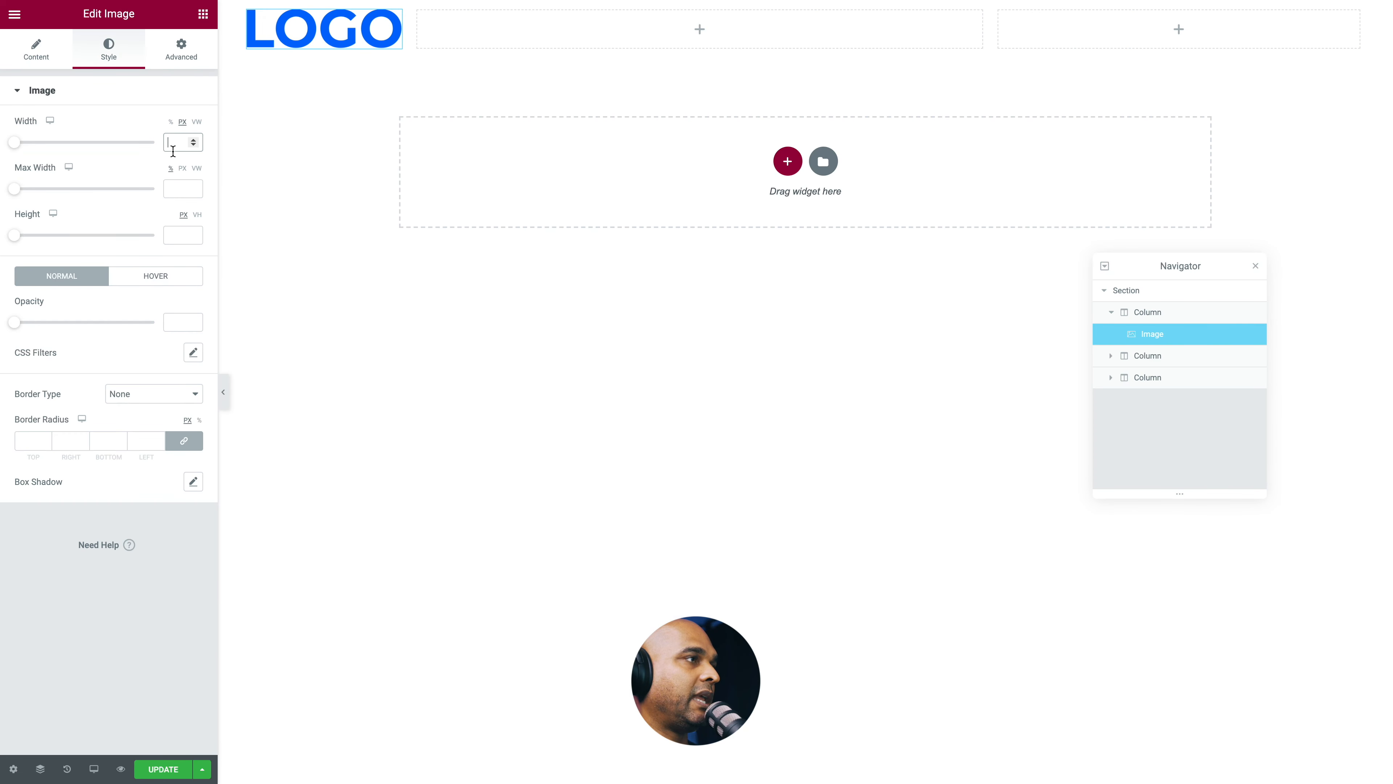
{"action": "type", "text": "120"}
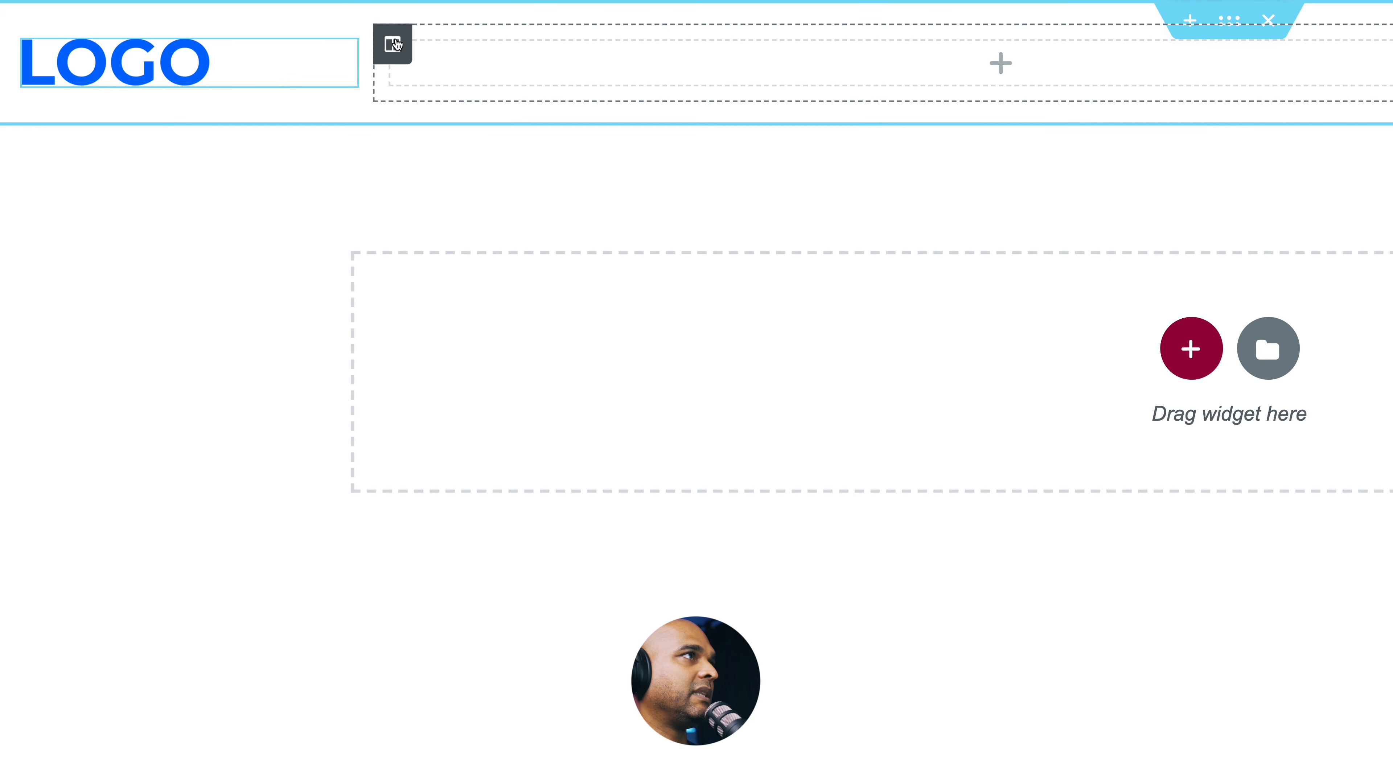
Step: Set the second column's width to 70% and its vertical alignment to Middle
{"action": "left_click", "coordinate": [396, 44]}
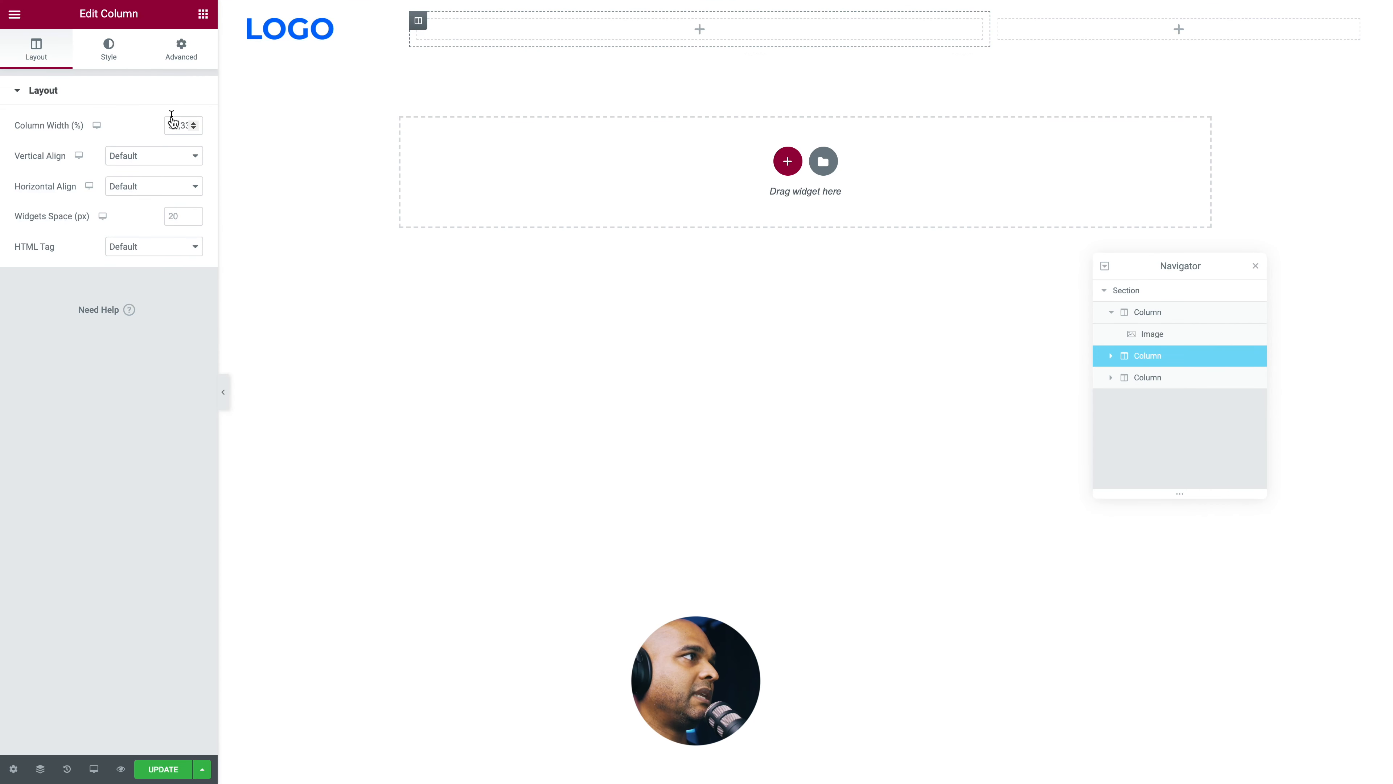
{"action": "left_click", "coordinate": [171, 121]}
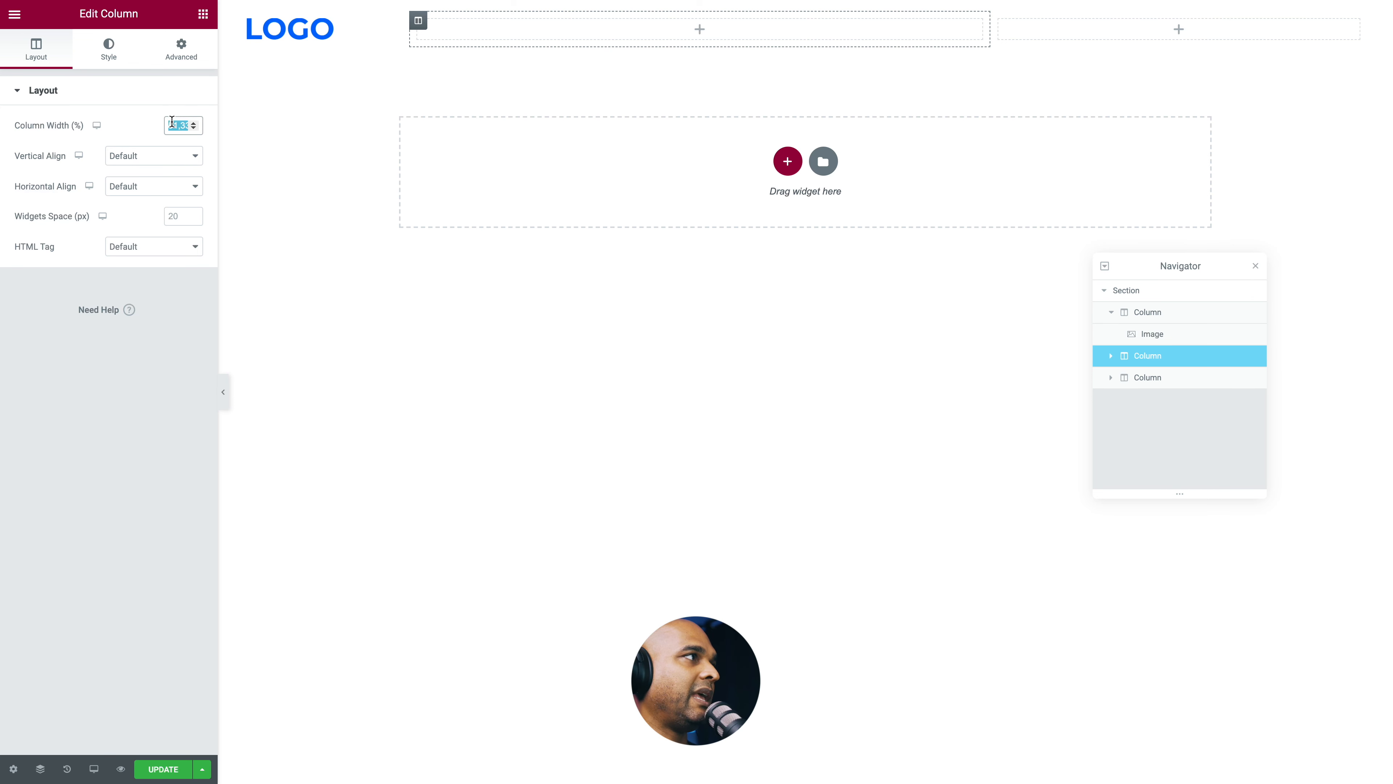
{"action": "type", "text": "70"}
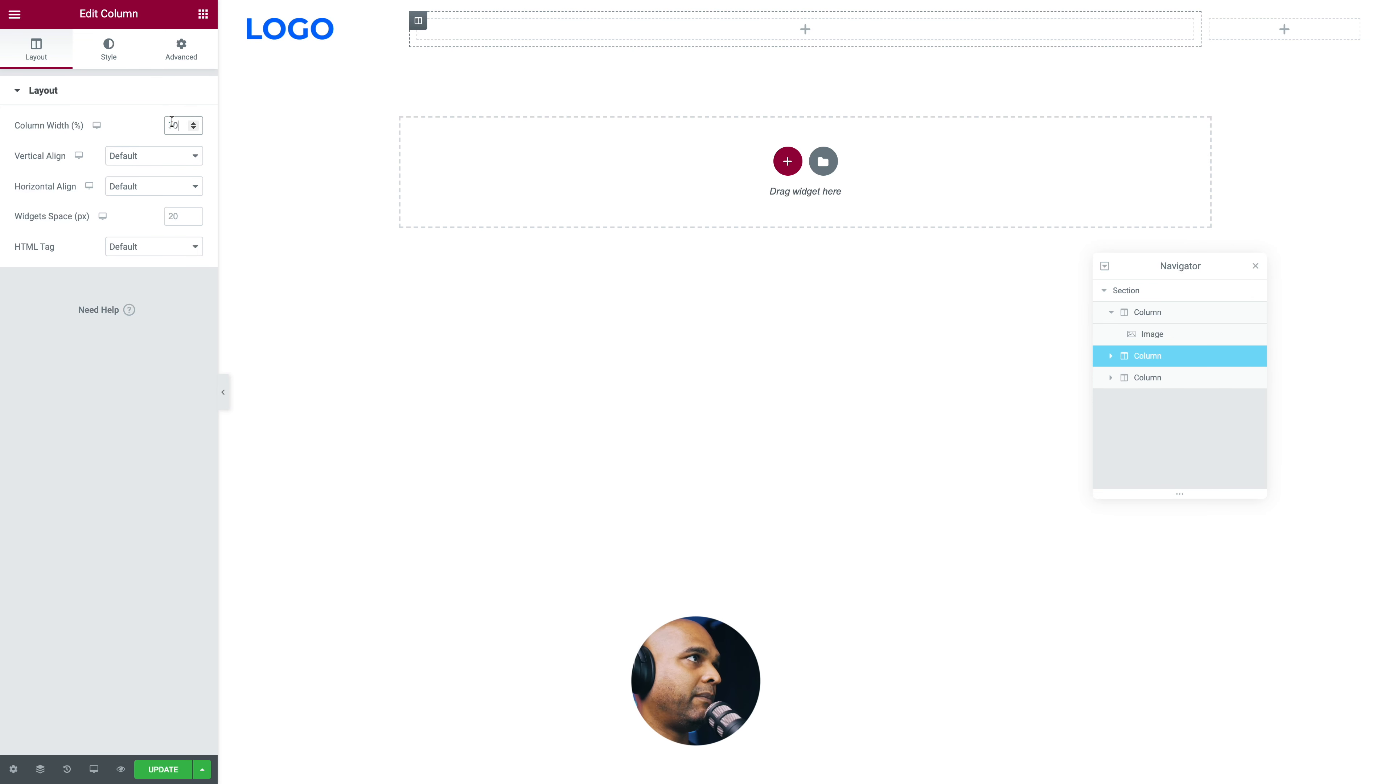
{"action": "left_click", "coordinate": [117, 156]}
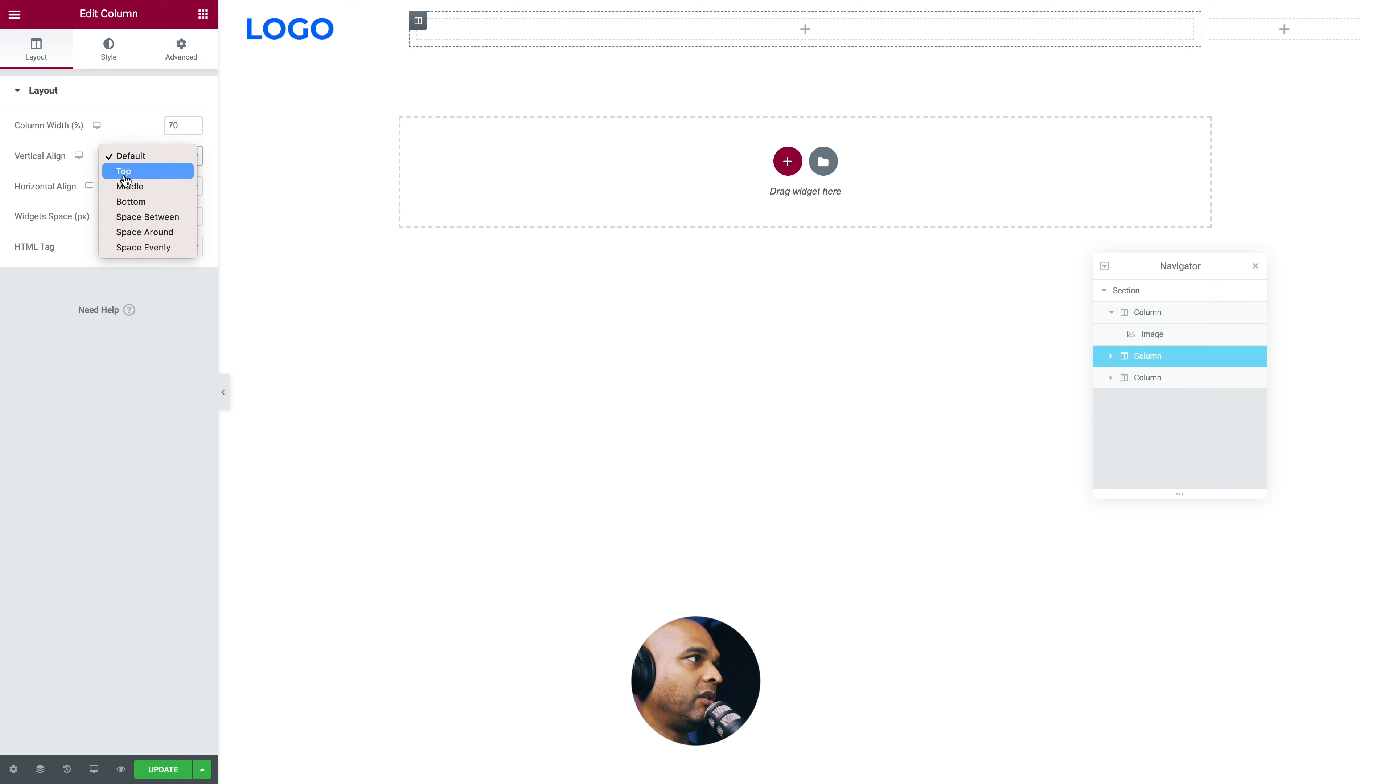
{"action": "left_click", "coordinate": [125, 183]}
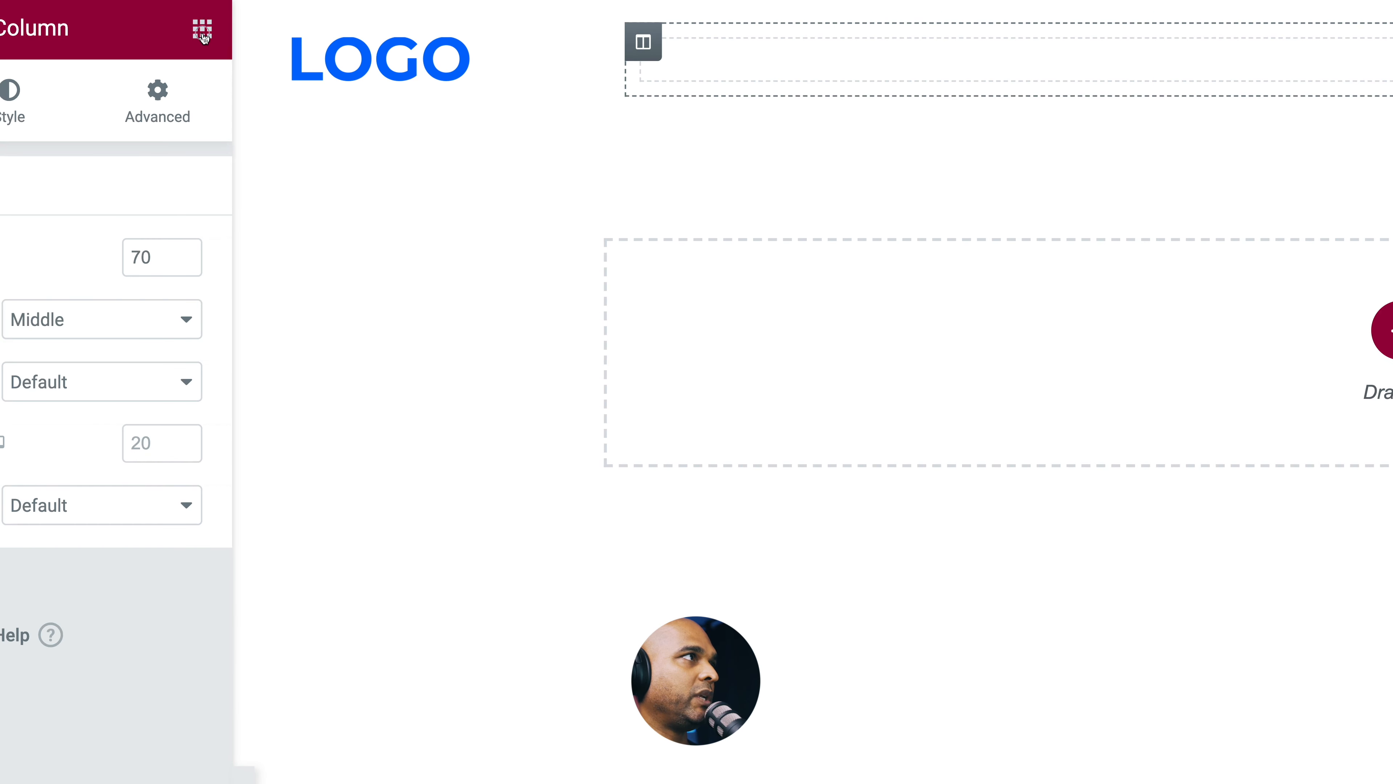
Step: Find the HFB Navigation Menu widget with the search term "menu" and add it to the second column
{"action": "left_click", "coordinate": [202, 33]}
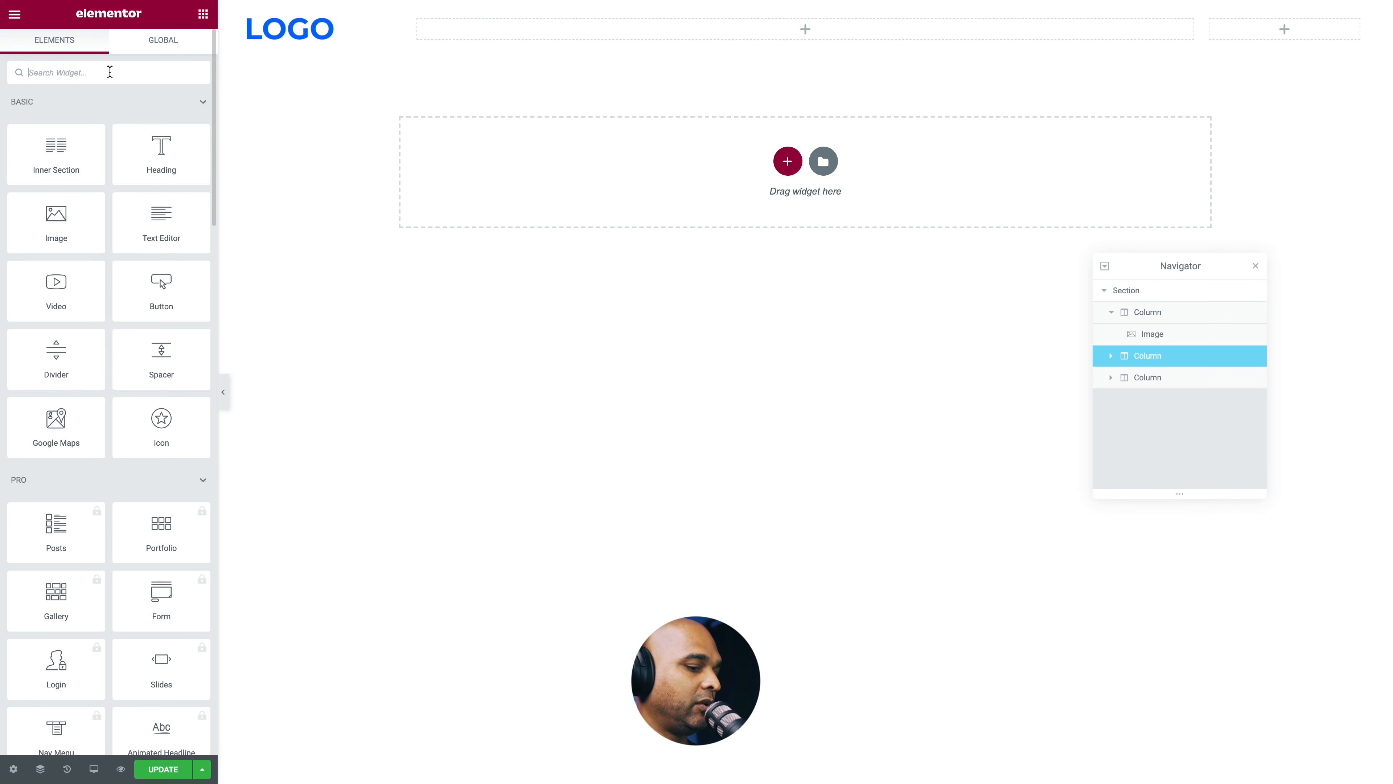
{"action": "left_click", "coordinate": [110, 72]}
{"action": "type", "text": "menu"}
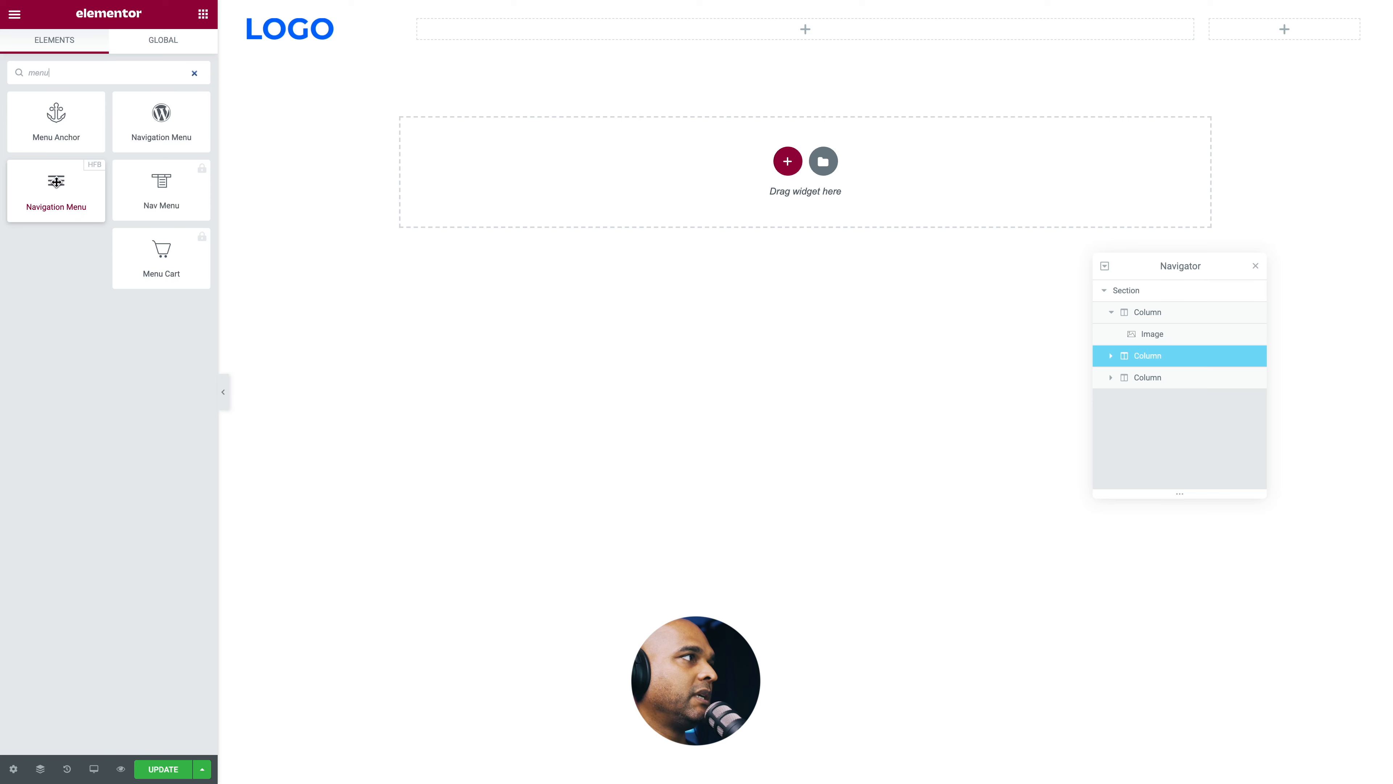
{"action": "left_click_drag", "start_coordinate": [56, 182], "coordinate": [543, 30]}
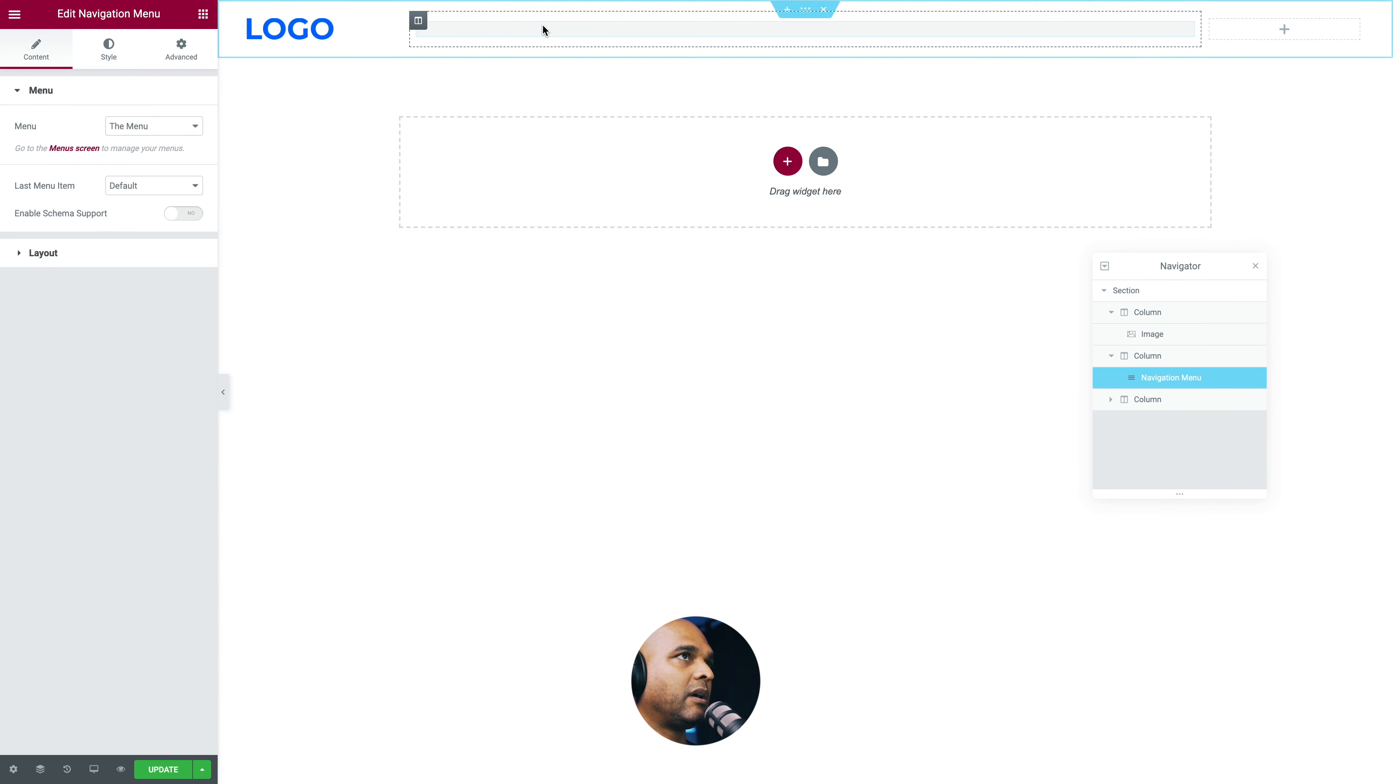
Step: Keep The Menu as the navigation widget's source, enabling schema support and centering its items
{"action": "left_click", "coordinate": [122, 130]}
{"action": "left_click", "coordinate": [55, 128]}
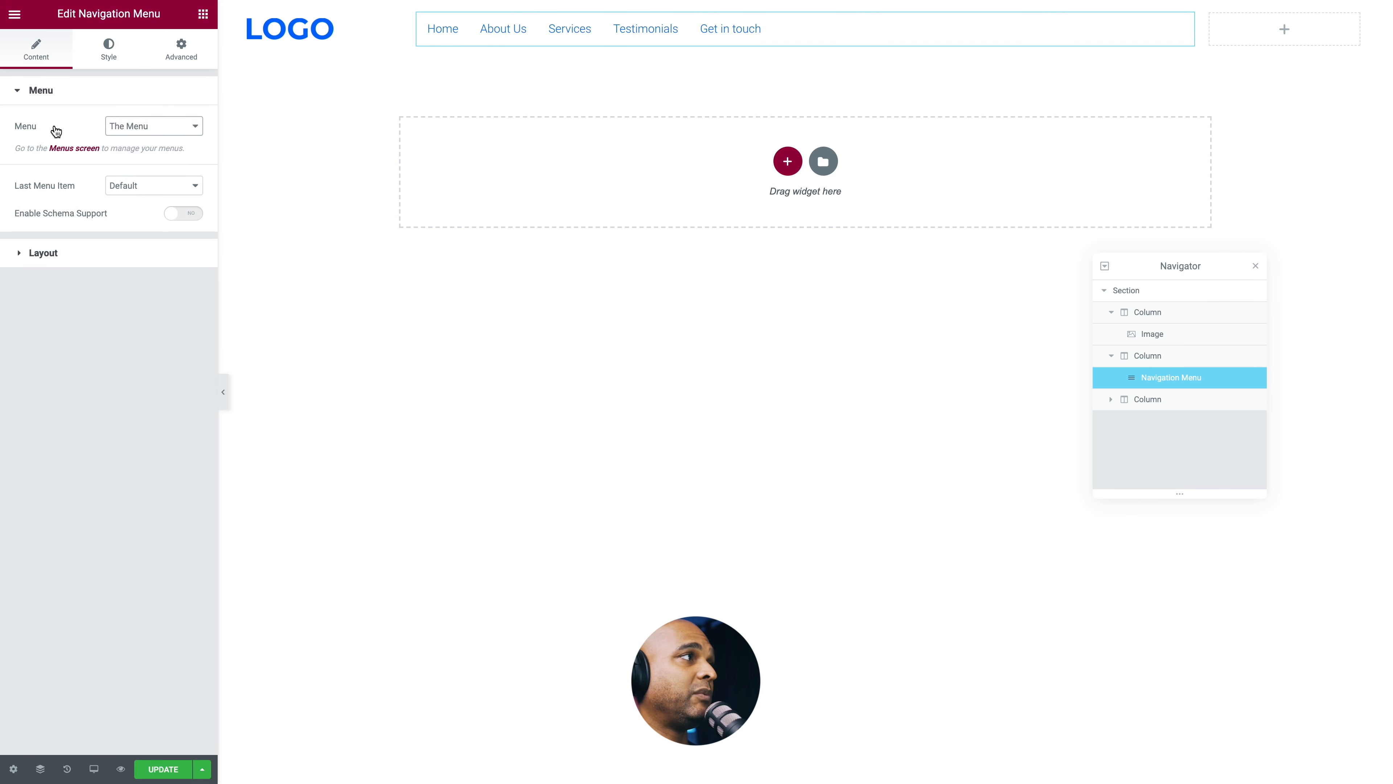
{"action": "left_click", "coordinate": [114, 129]}
{"action": "left_click", "coordinate": [60, 142]}
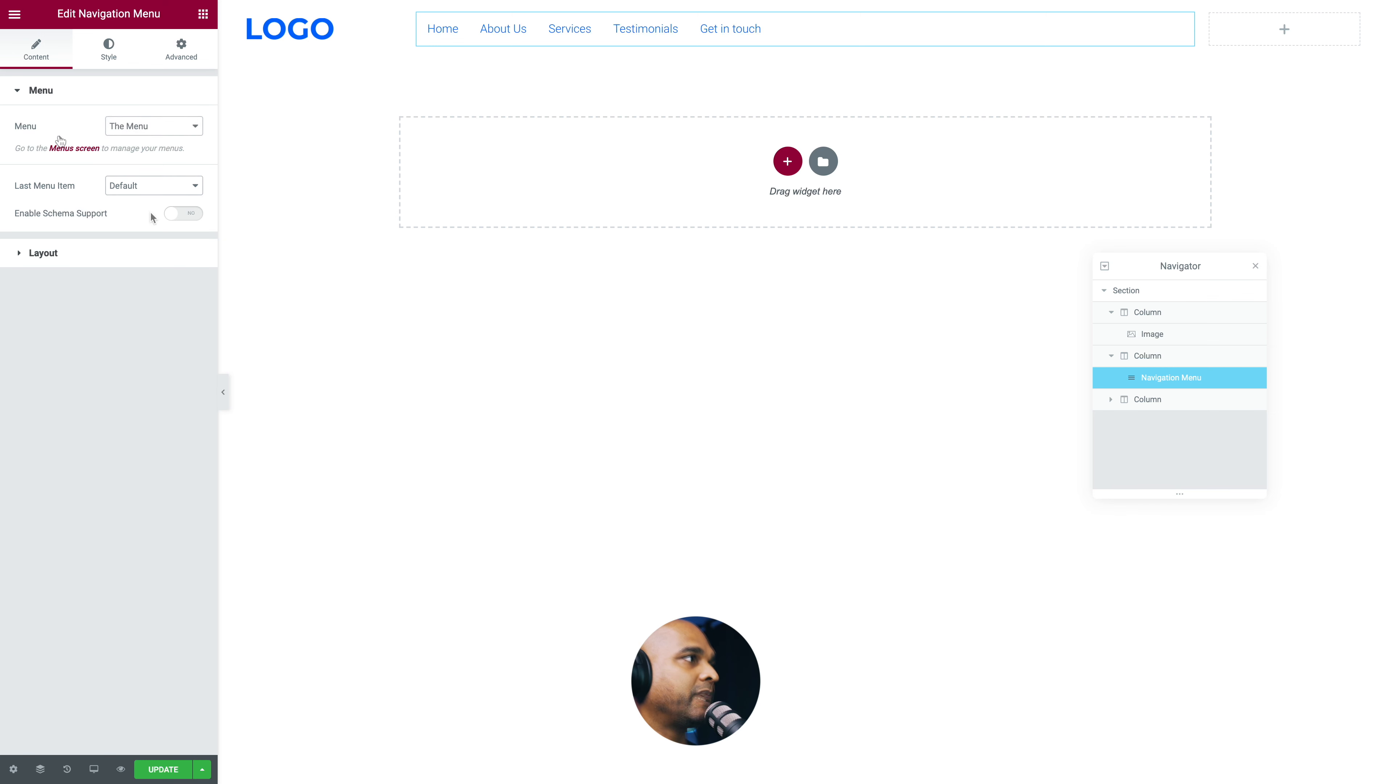
{"action": "left_click", "coordinate": [178, 216]}
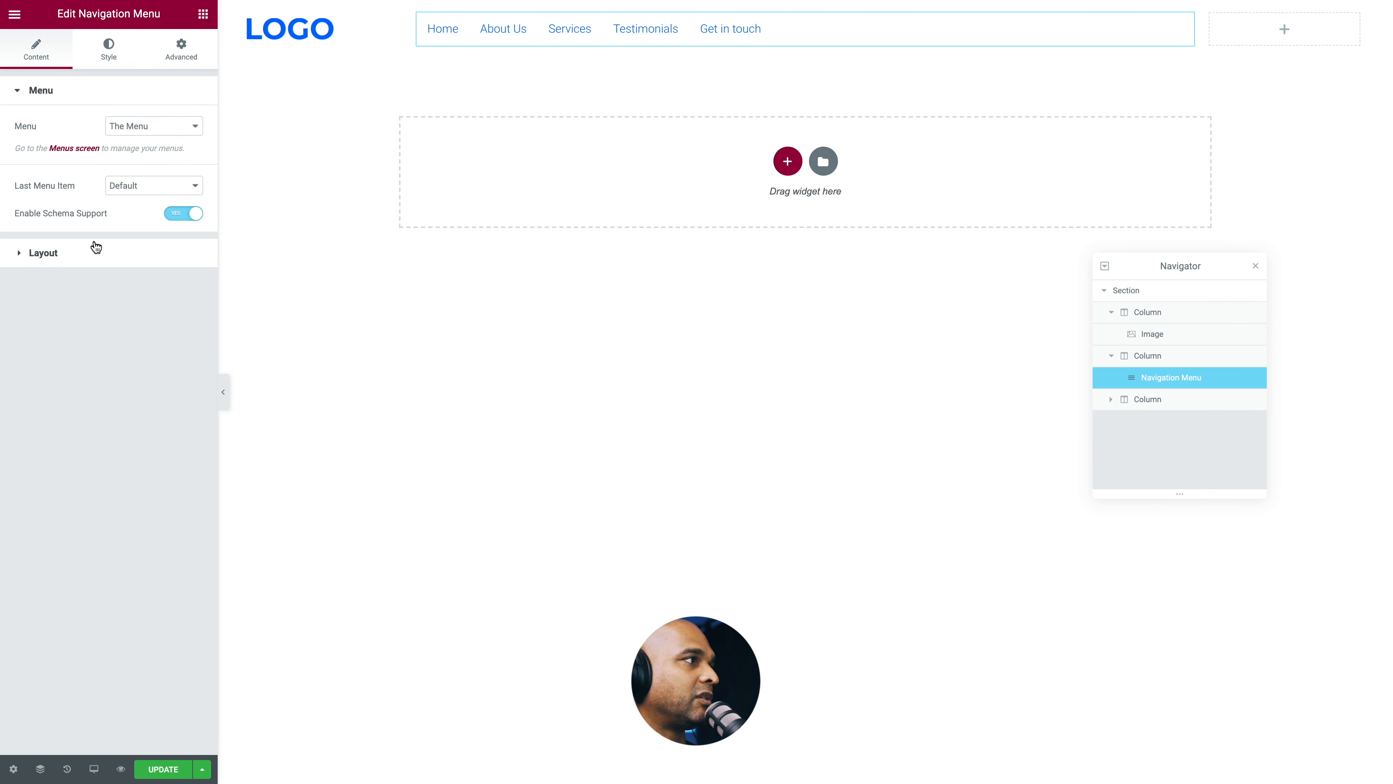
{"action": "left_click", "coordinate": [38, 256]}
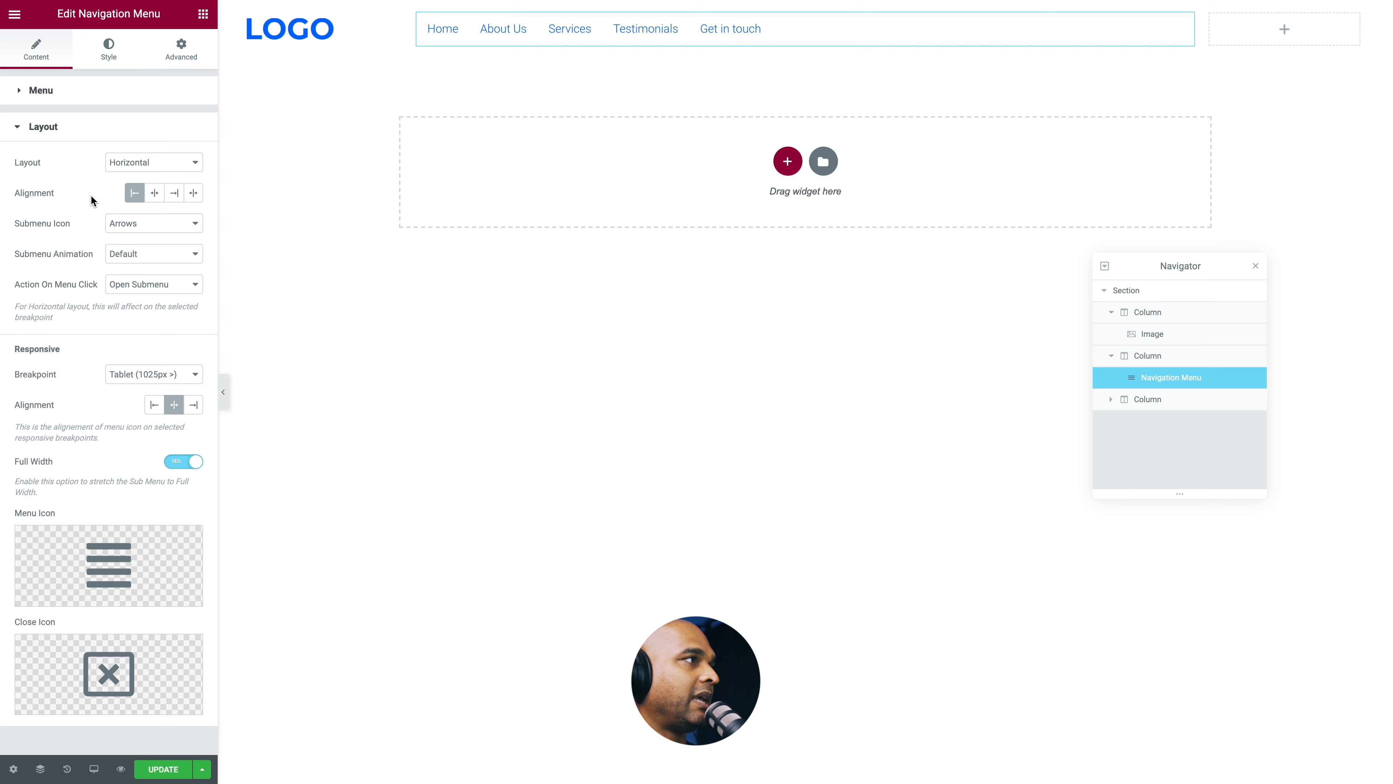
{"action": "left_click", "coordinate": [156, 193]}
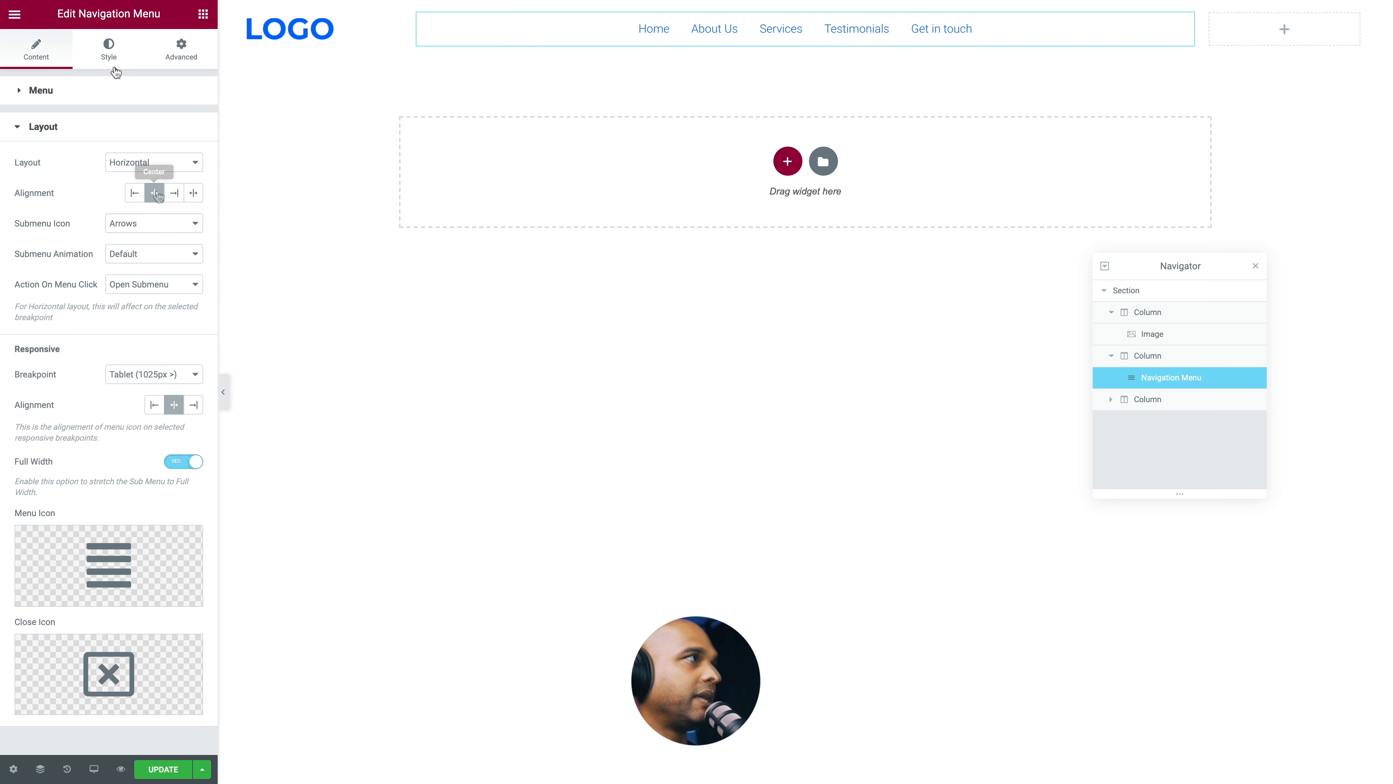
Step: Set the navigation menu's typography weight to 500 and update the header template
{"action": "left_click", "coordinate": [108, 55]}
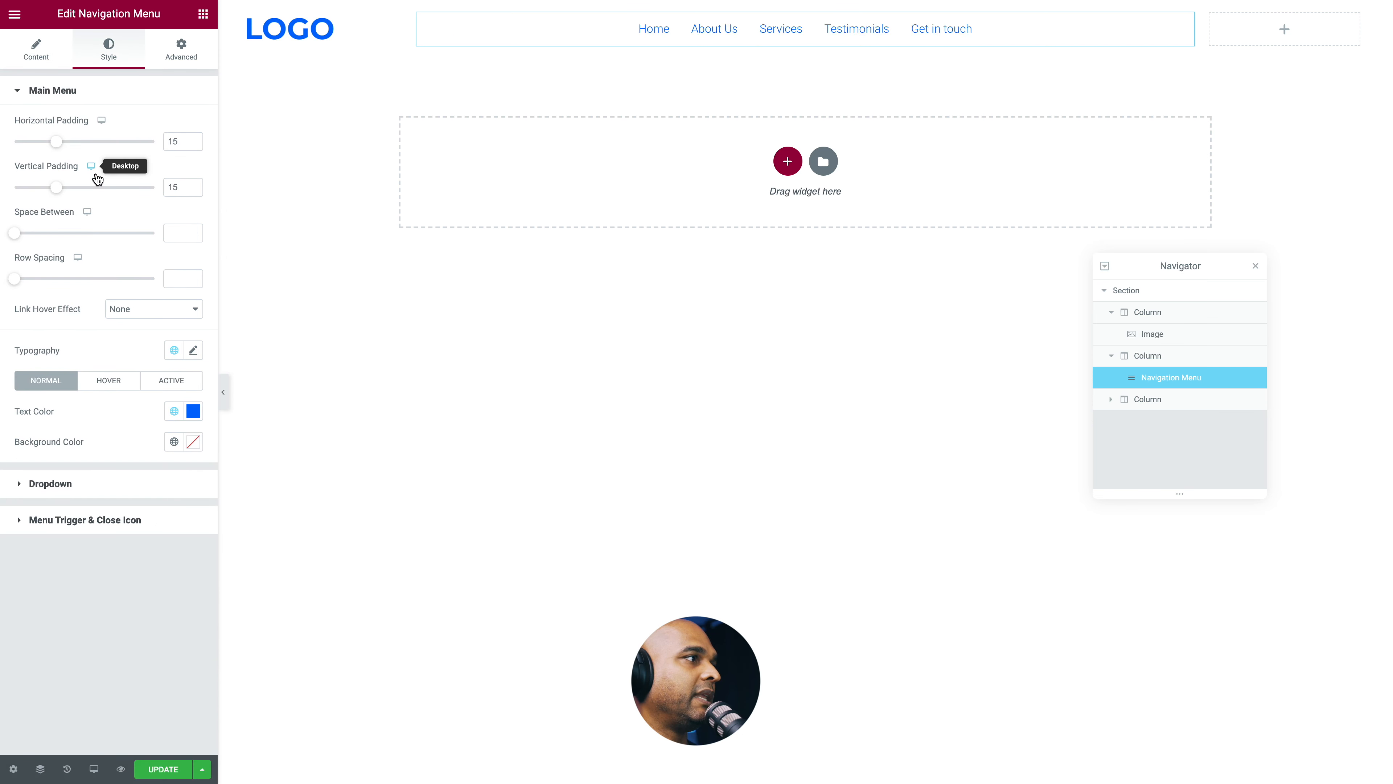
{"action": "left_click", "coordinate": [192, 351]}
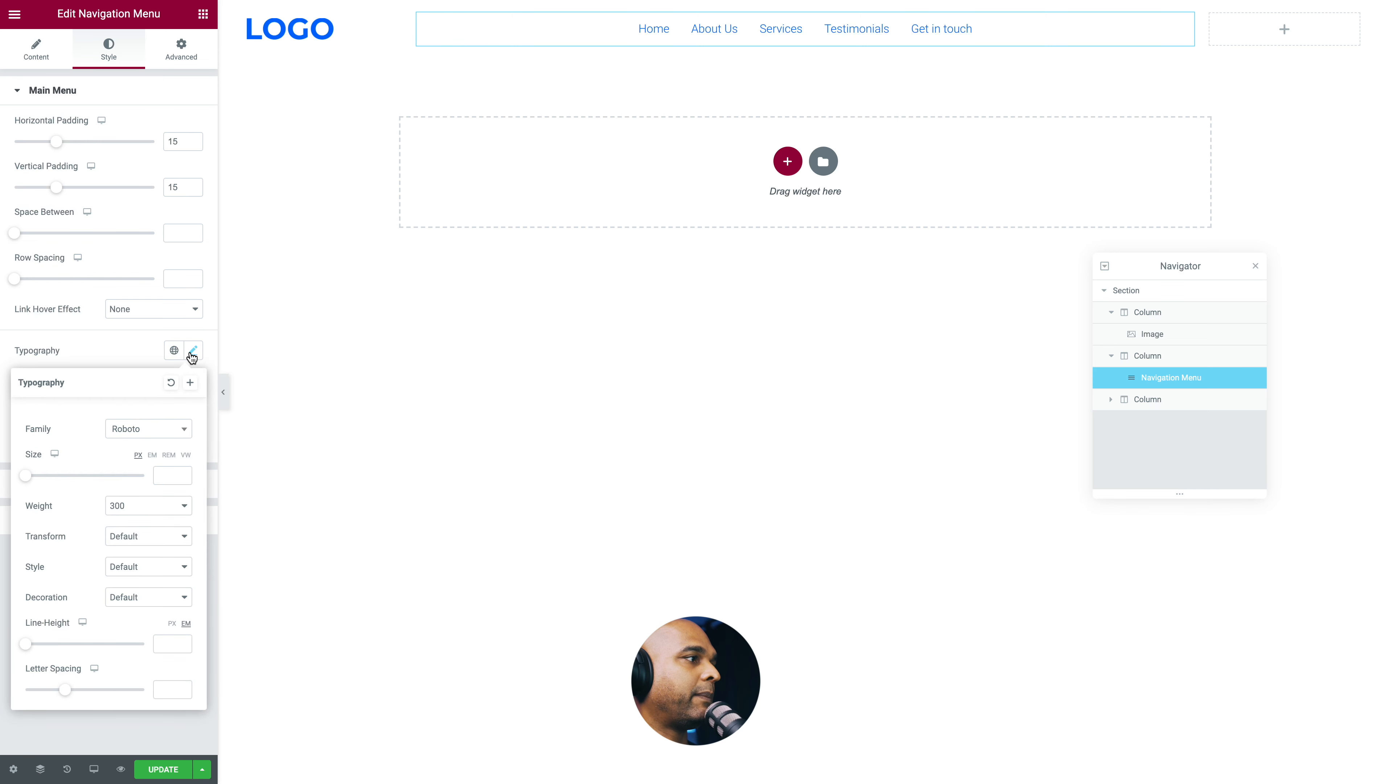
{"action": "left_click", "coordinate": [123, 505]}
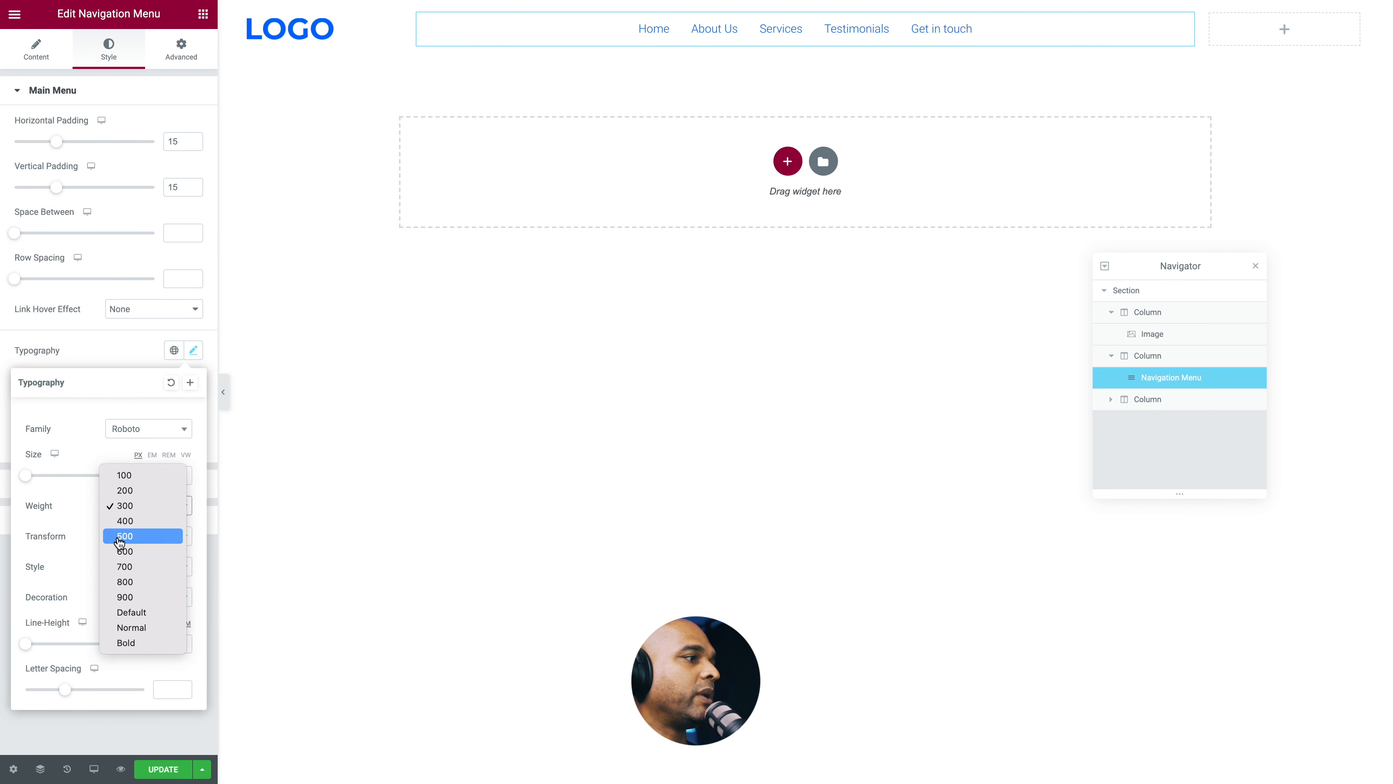
{"action": "left_click", "coordinate": [120, 536]}
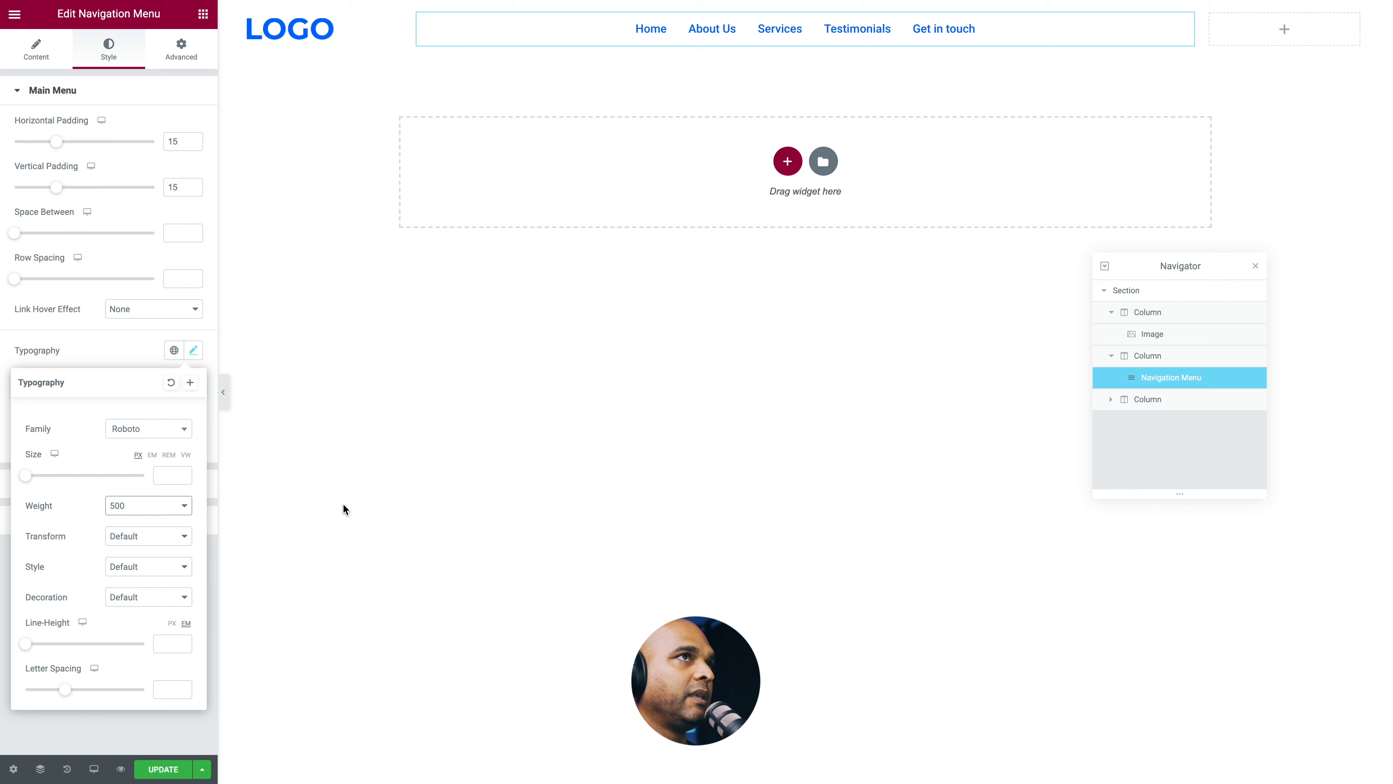
{"action": "left_click", "coordinate": [163, 765]}
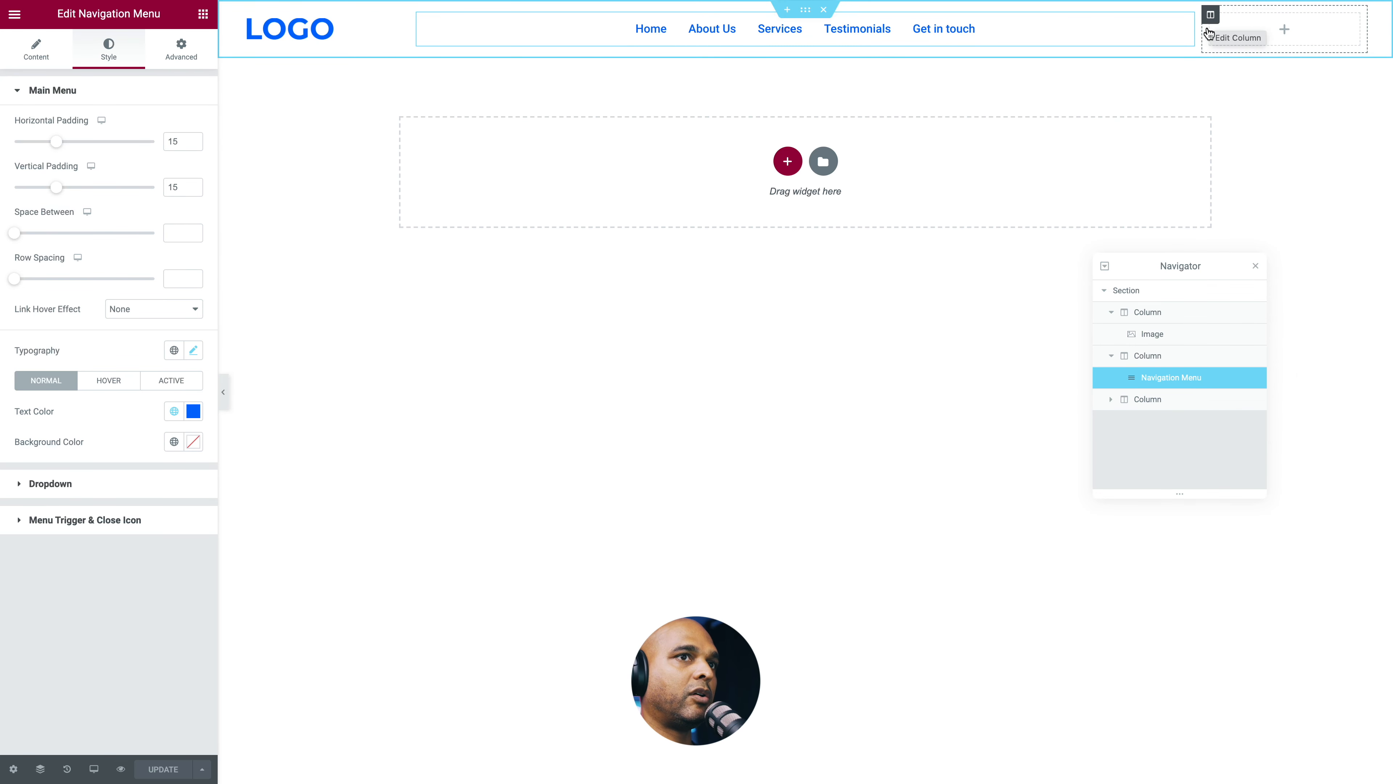
Step: Set the third column's vertical alignment to Middle and add a blue "Get in touch" button to it
{"action": "left_click", "coordinate": [1145, 399]}
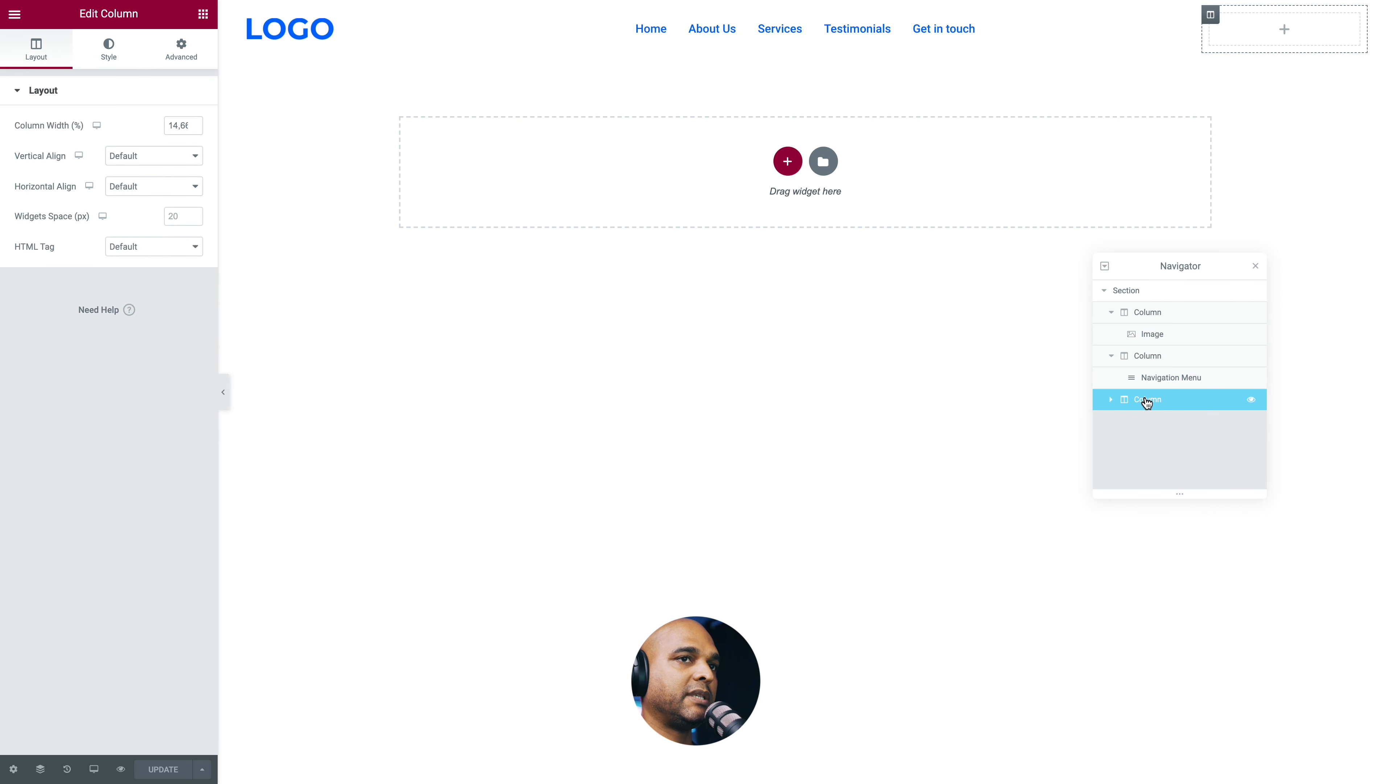
{"action": "double_click", "coordinate": [174, 128]}
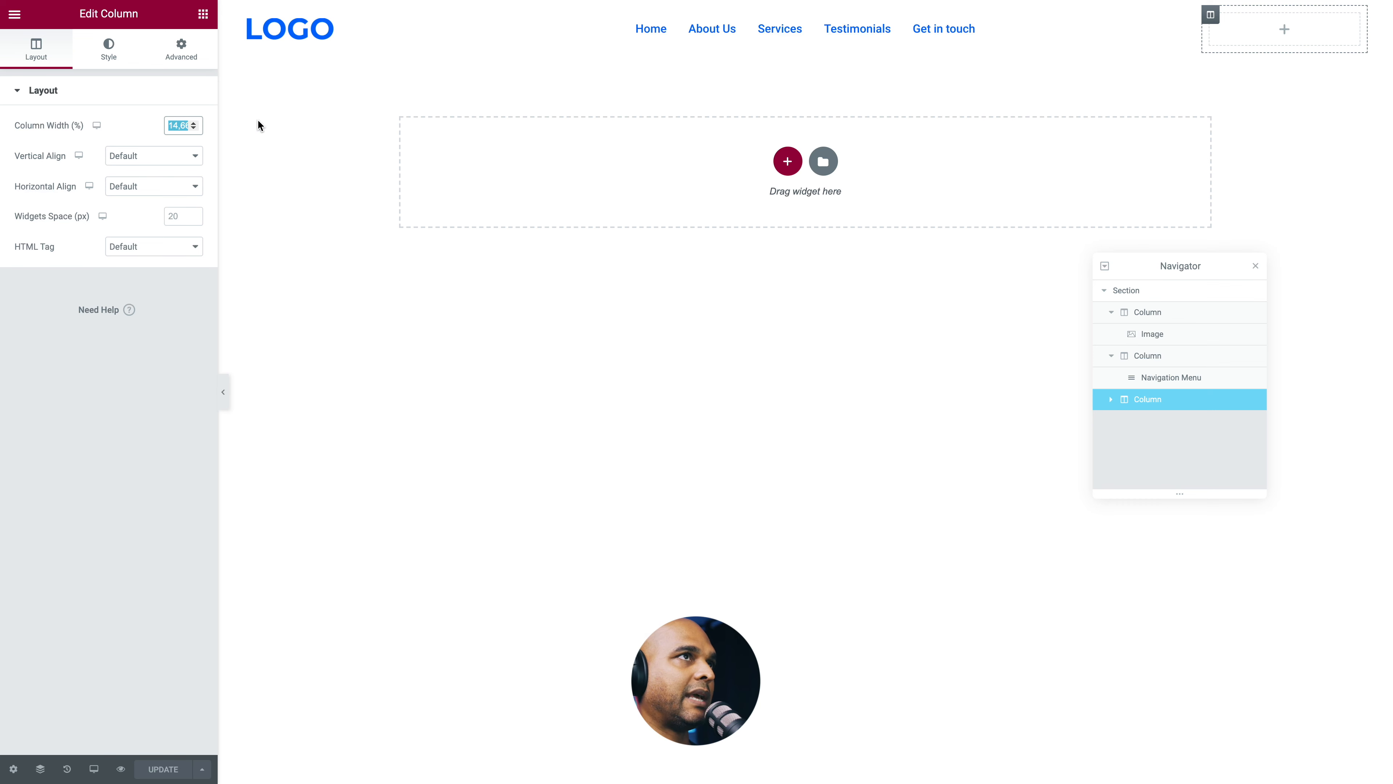
{"action": "left_click", "coordinate": [120, 157]}
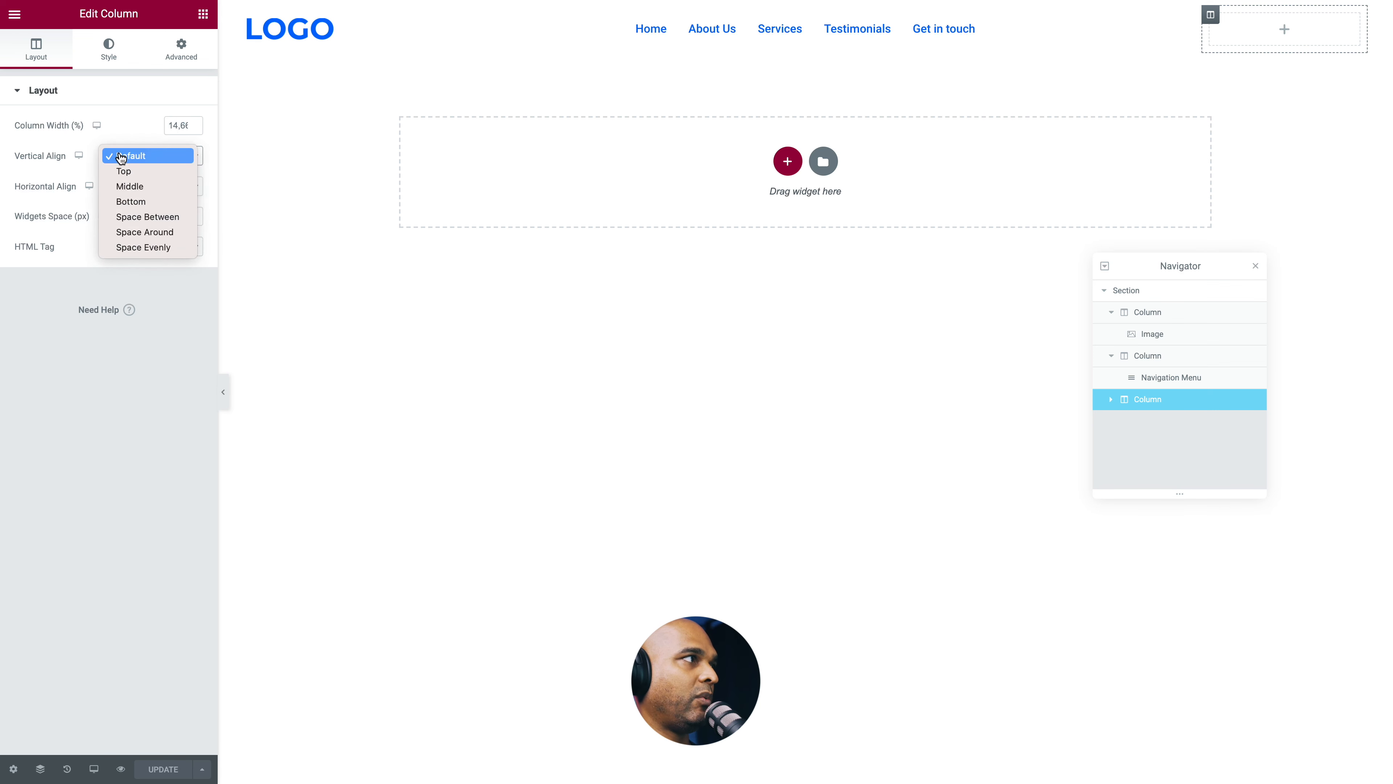
{"action": "left_click", "coordinate": [125, 187]}
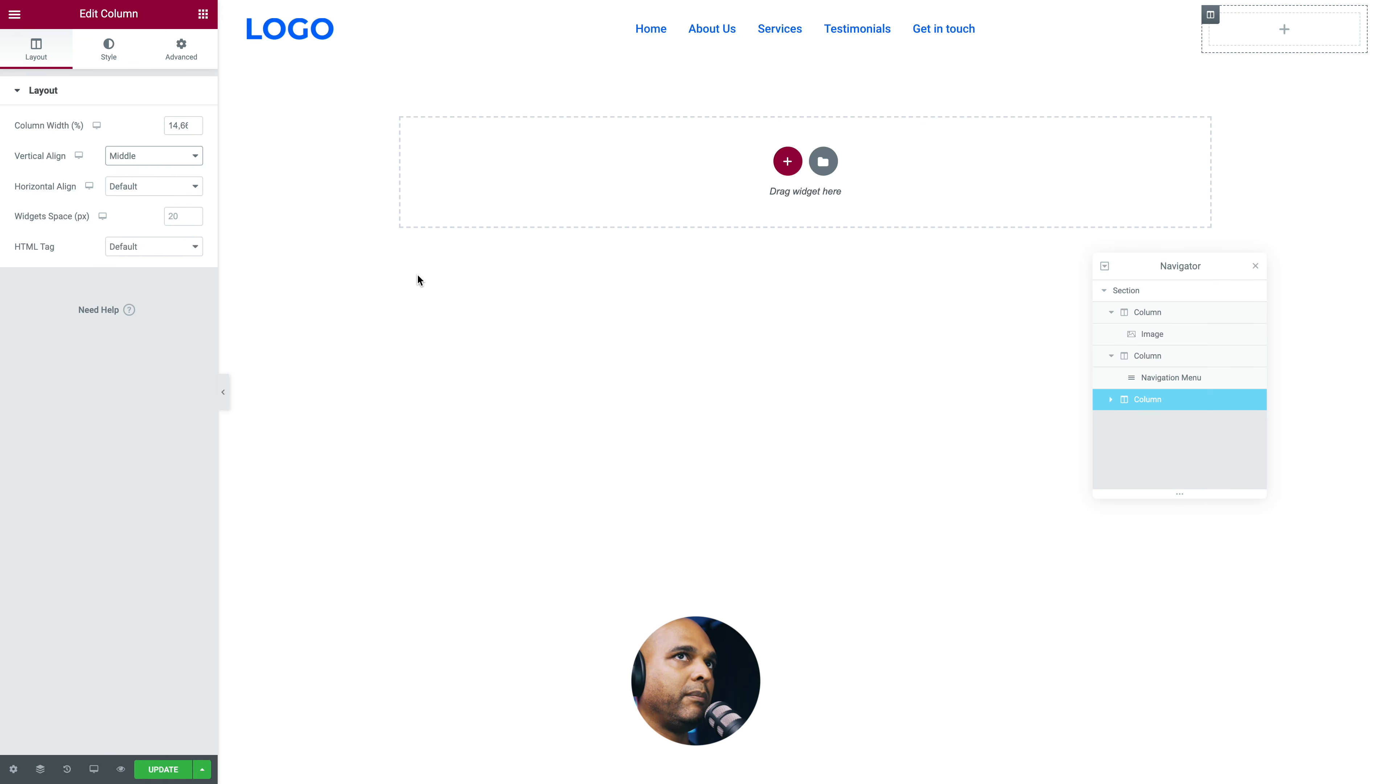
{"action": "left_click", "coordinate": [202, 14]}
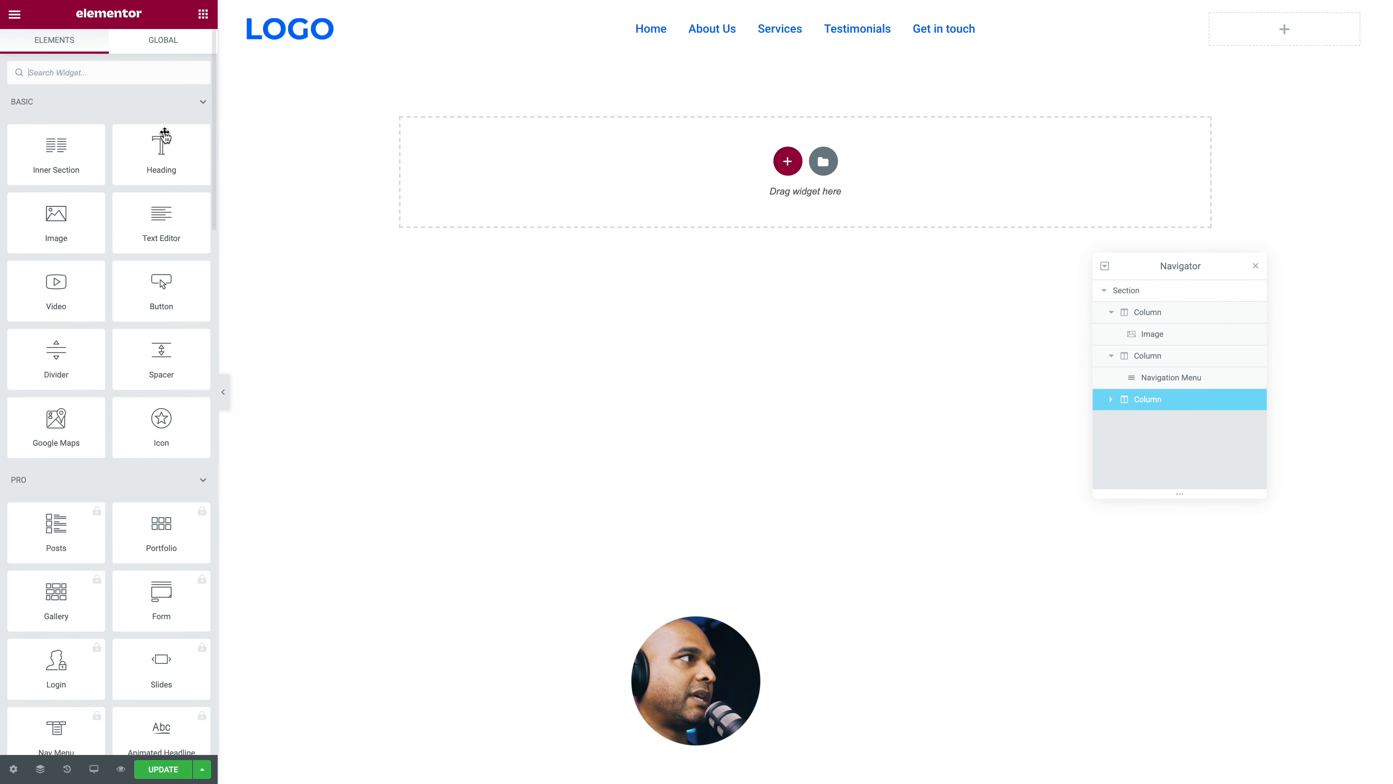
{"action": "left_click_drag", "start_coordinate": [140, 289], "coordinate": [1280, 32]}
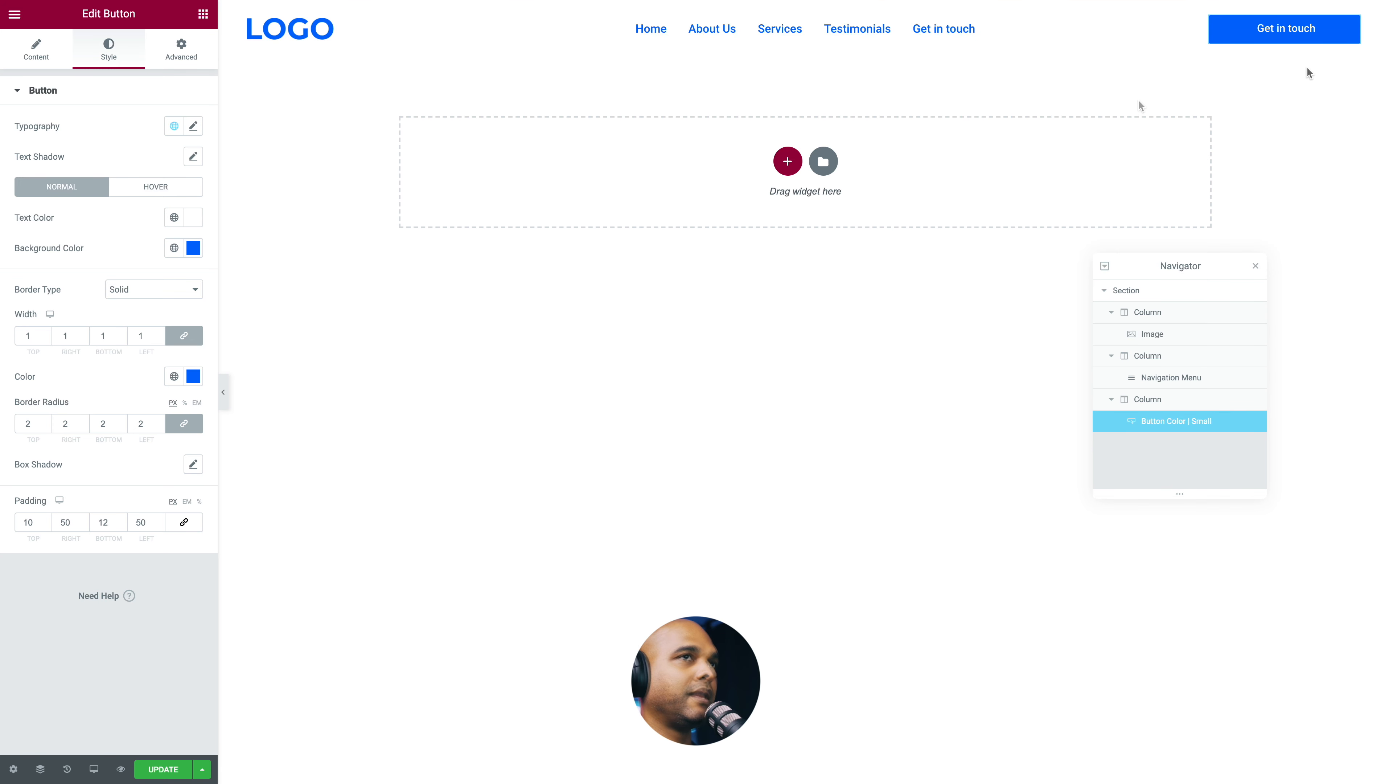
Step: Give the "Get in touch" button a Fade In entrance animation with a 200 ms delay and save the template
{"action": "mouse_move", "coordinate": [1351, 26]}
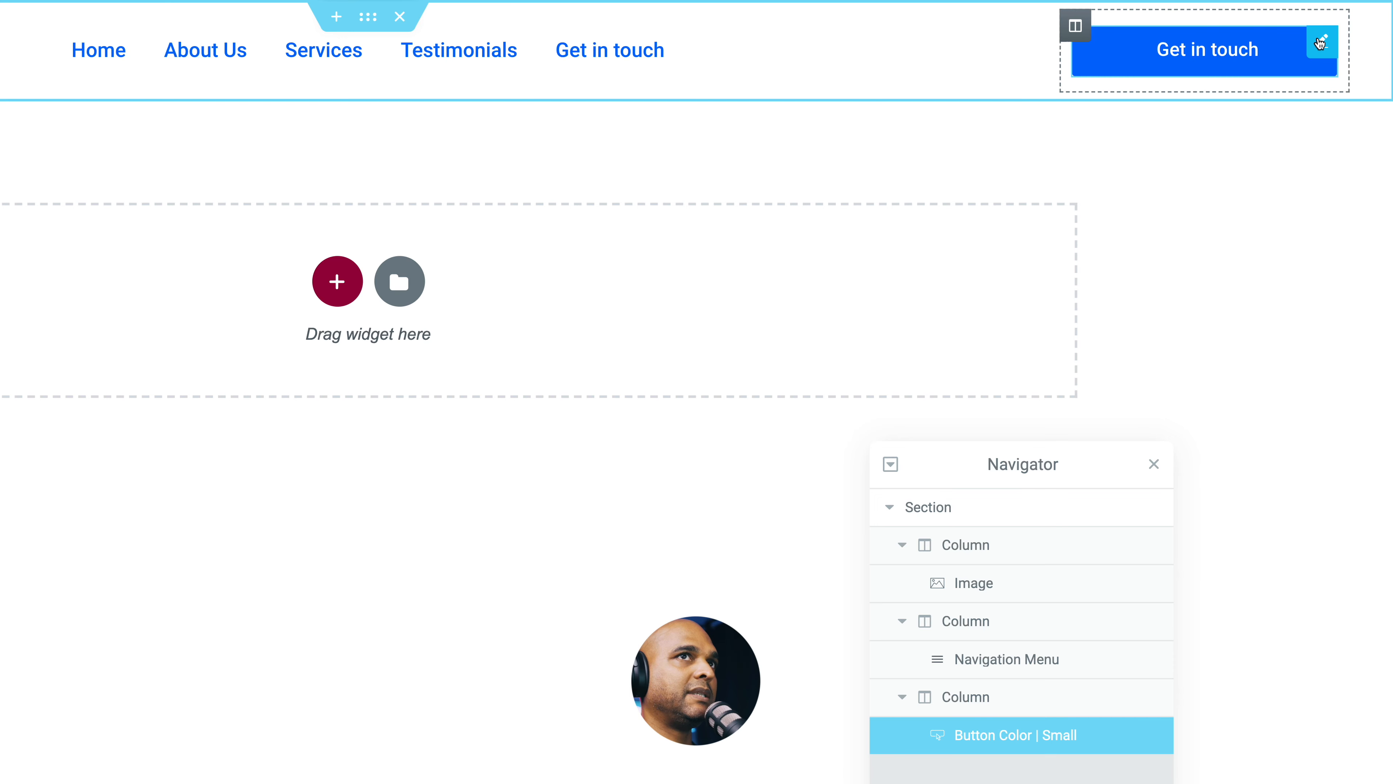
{"action": "left_click", "coordinate": [182, 49]}
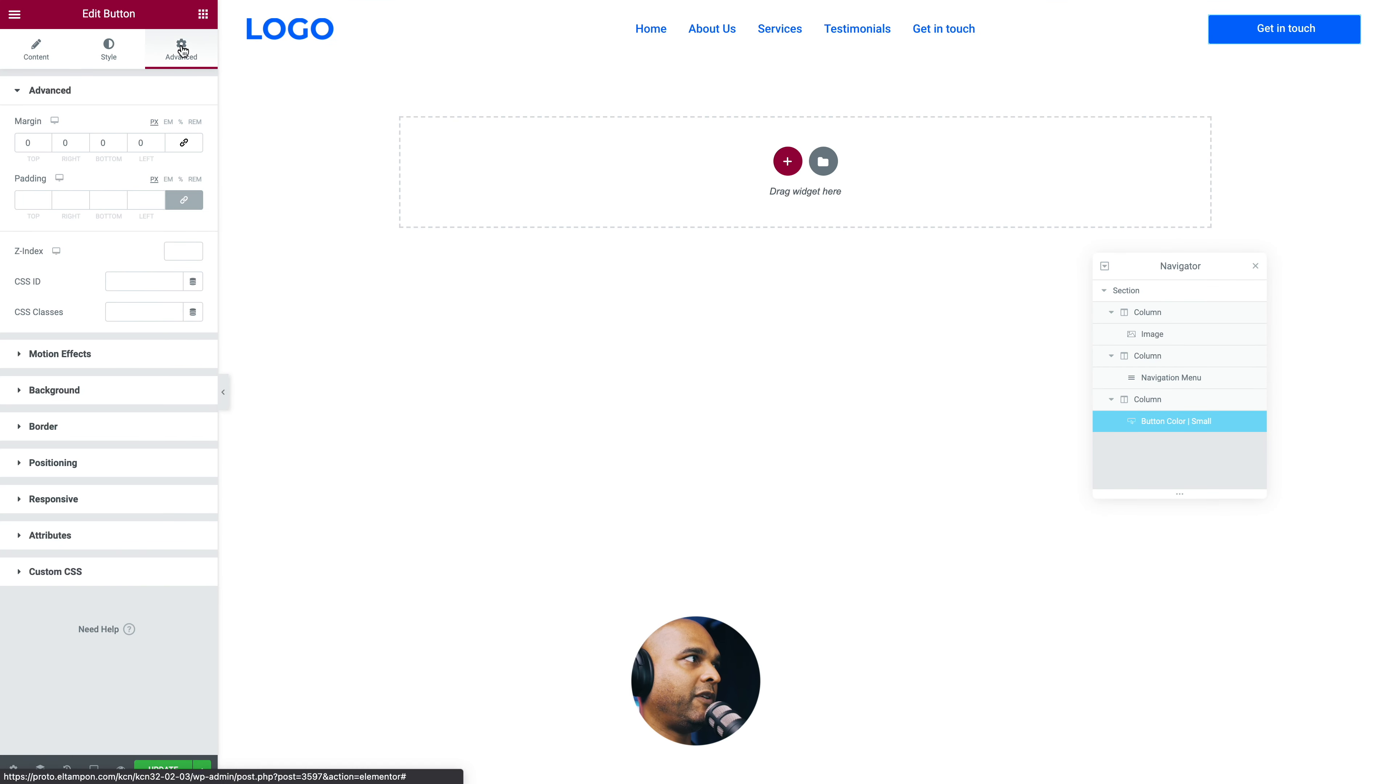
{"action": "left_click", "coordinate": [69, 353]}
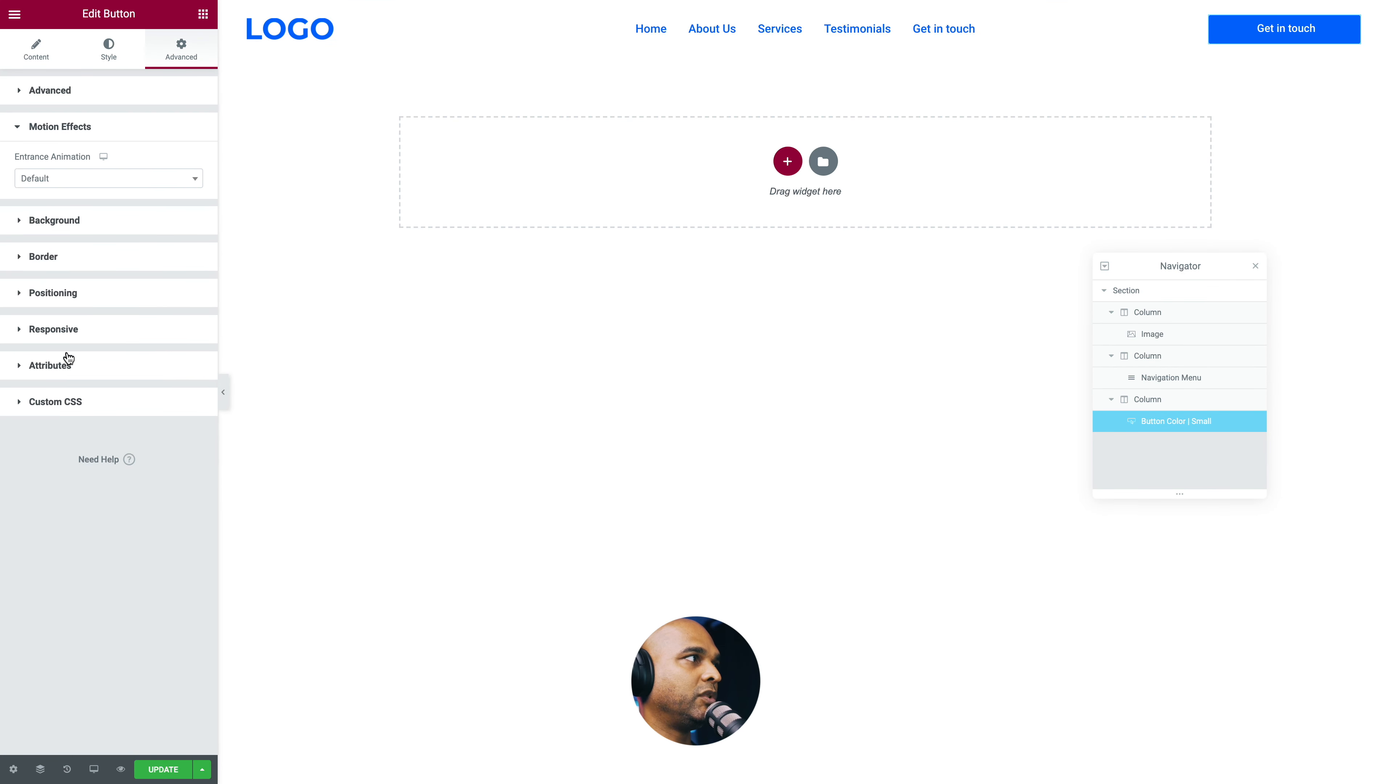
{"action": "left_click", "coordinate": [57, 183]}
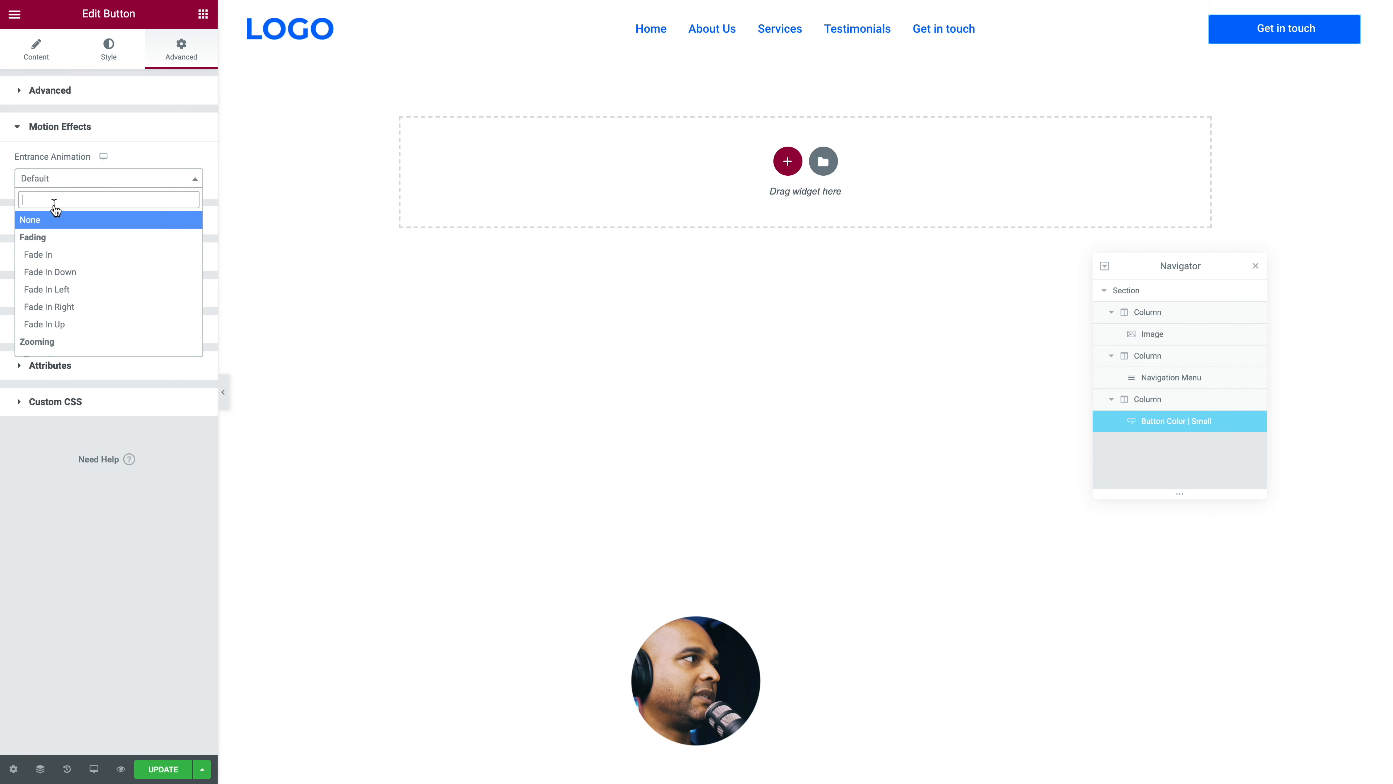
{"action": "left_click", "coordinate": [39, 252]}
{"action": "left_click", "coordinate": [176, 238]}
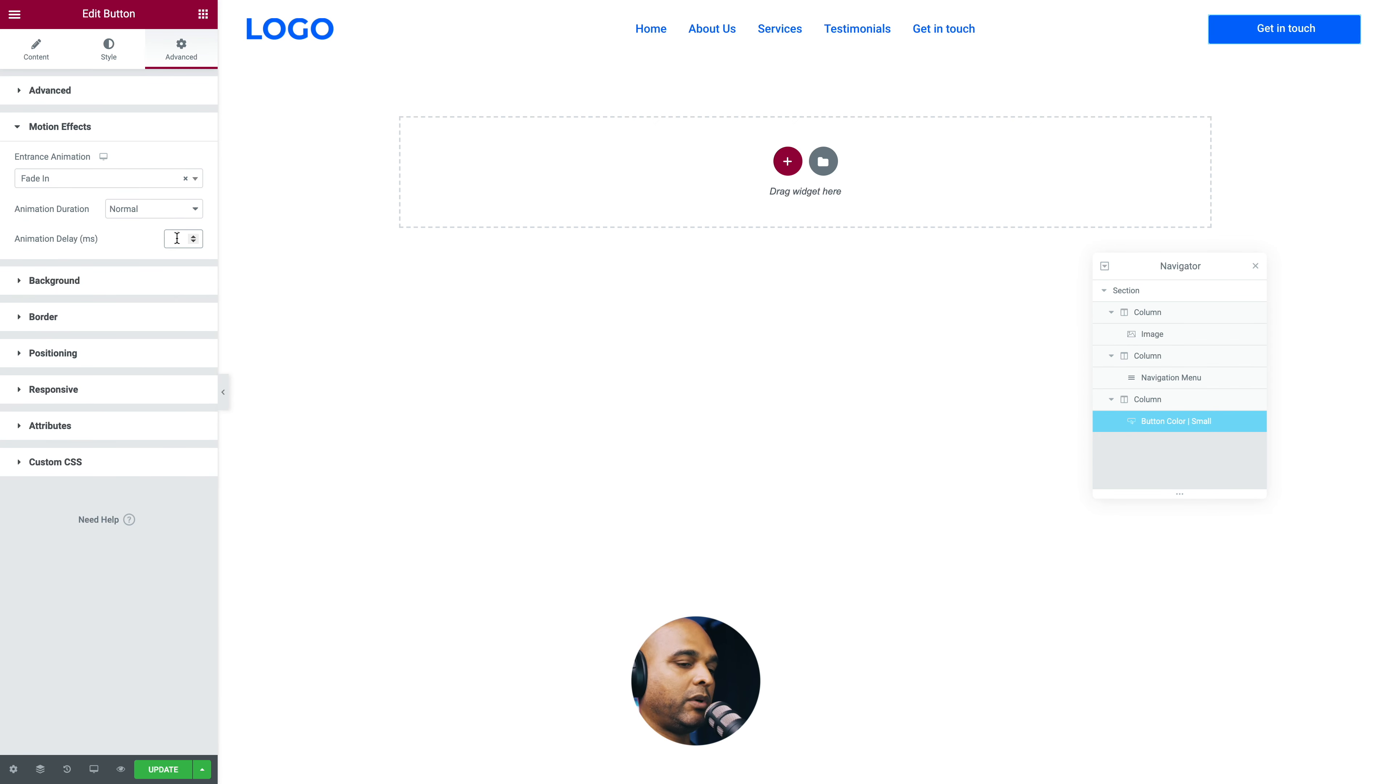
{"action": "type", "text": "200"}
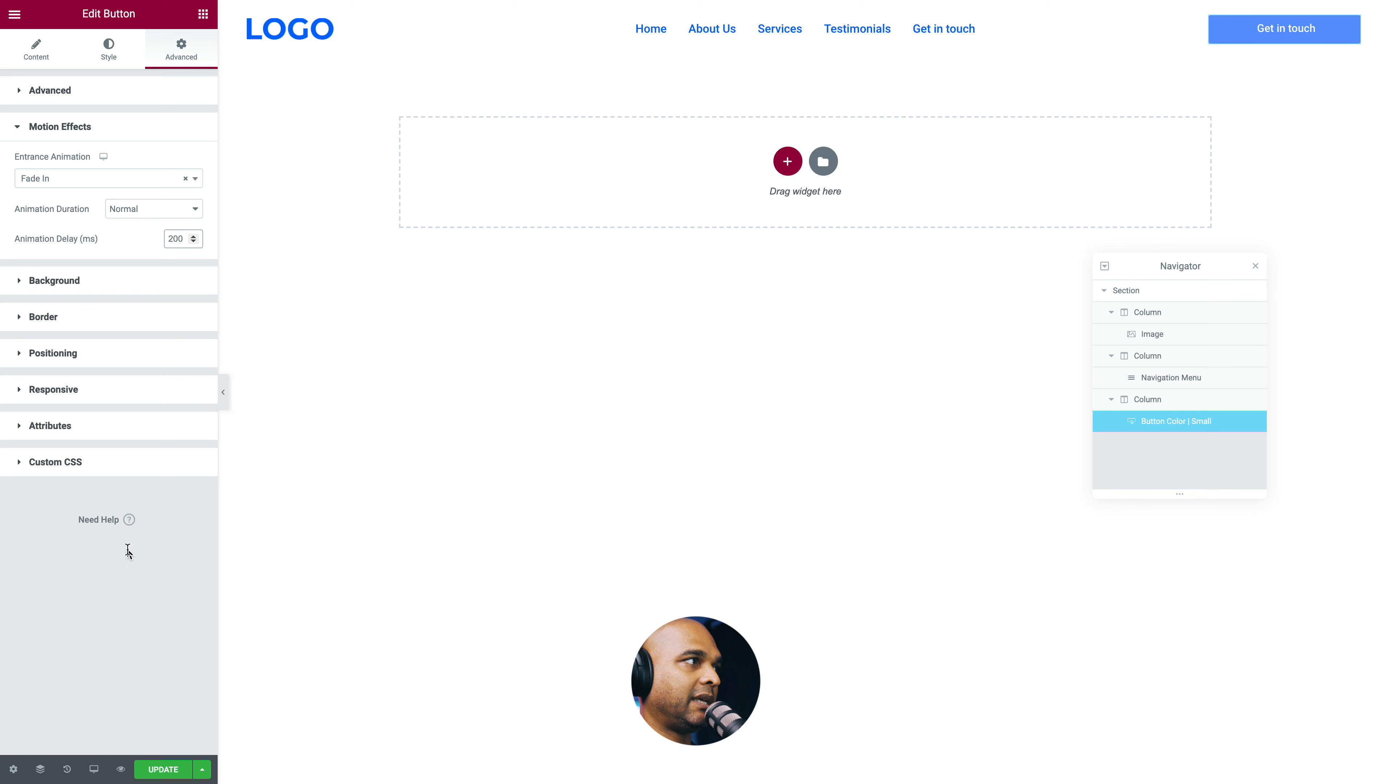
{"action": "key", "text": "ctrl+s"}
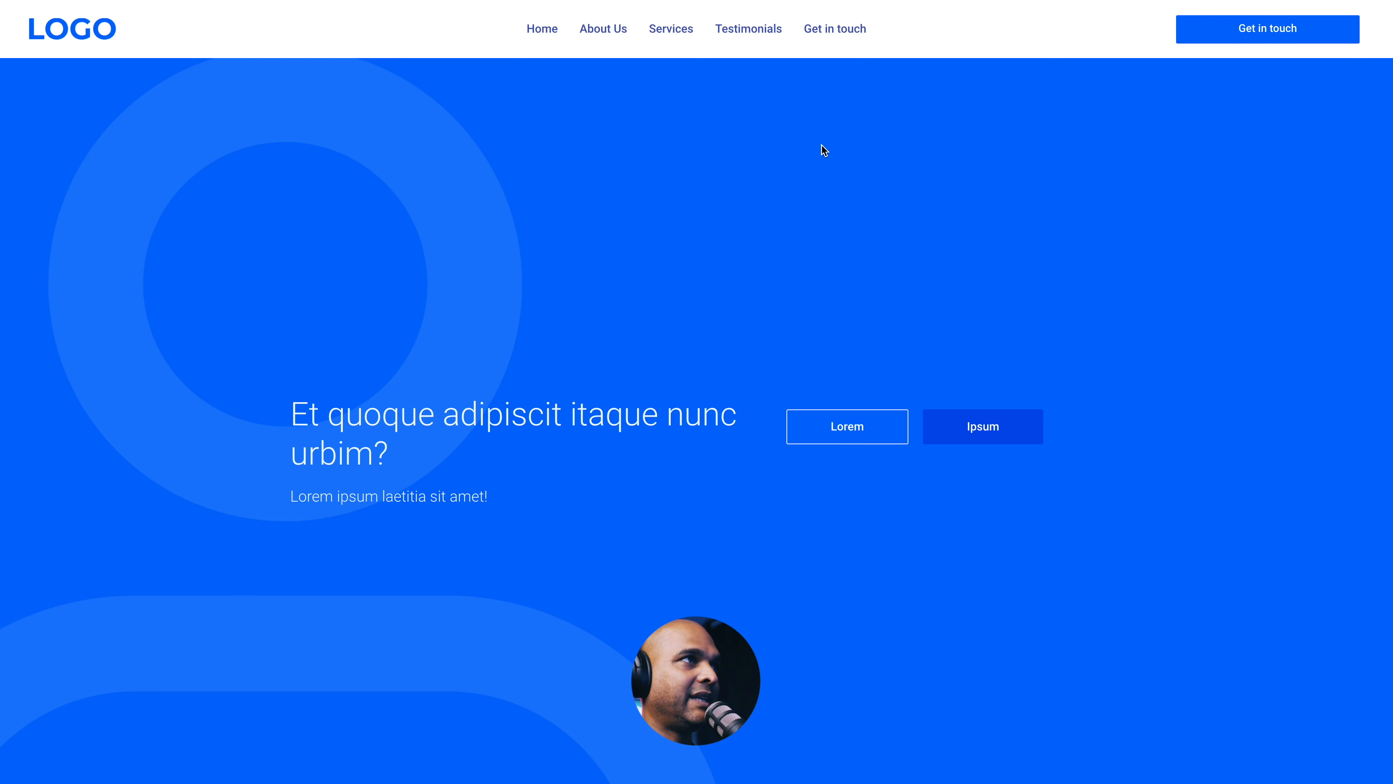
Step: Check the header on the live site's About Us, Services, Testimonials, Get in touch and Home pages
{"action": "left_click", "coordinate": [592, 35]}
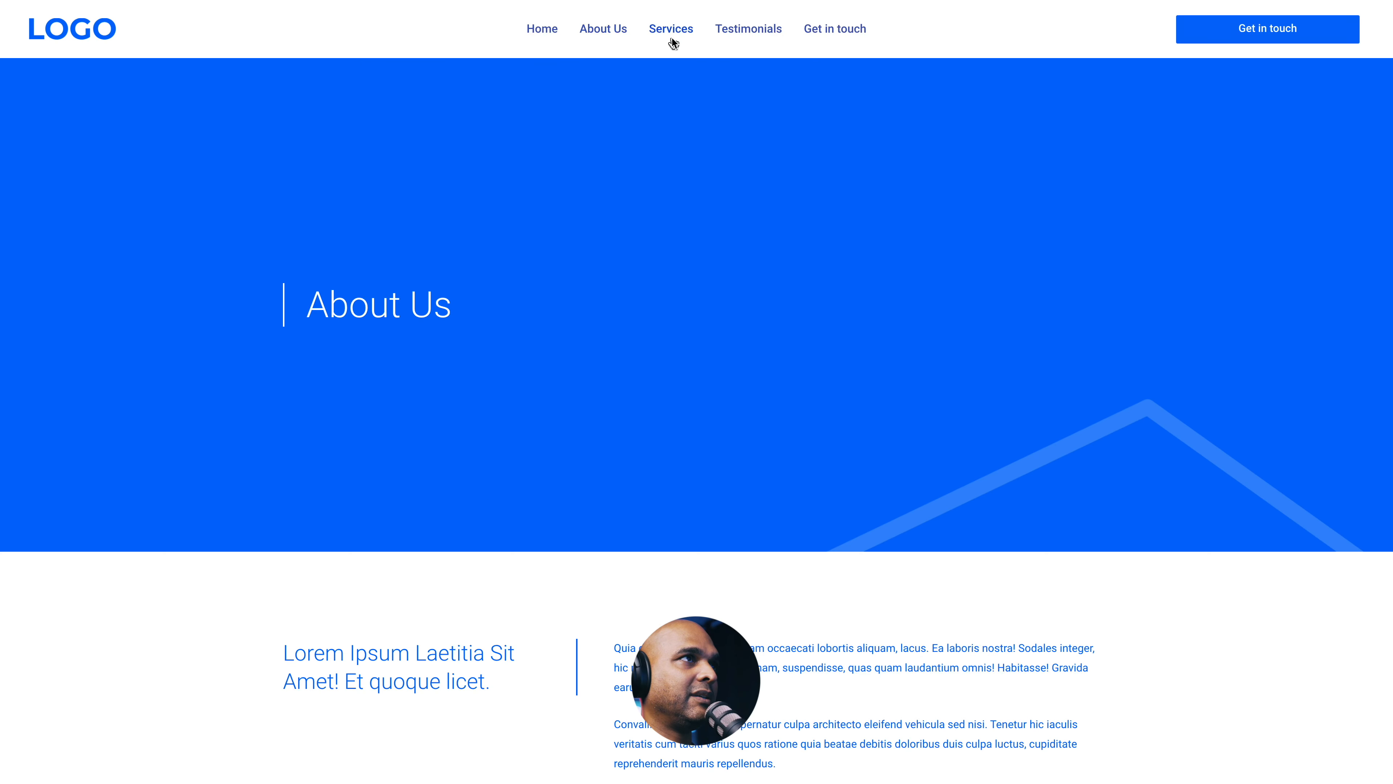
{"action": "left_click", "coordinate": [671, 36]}
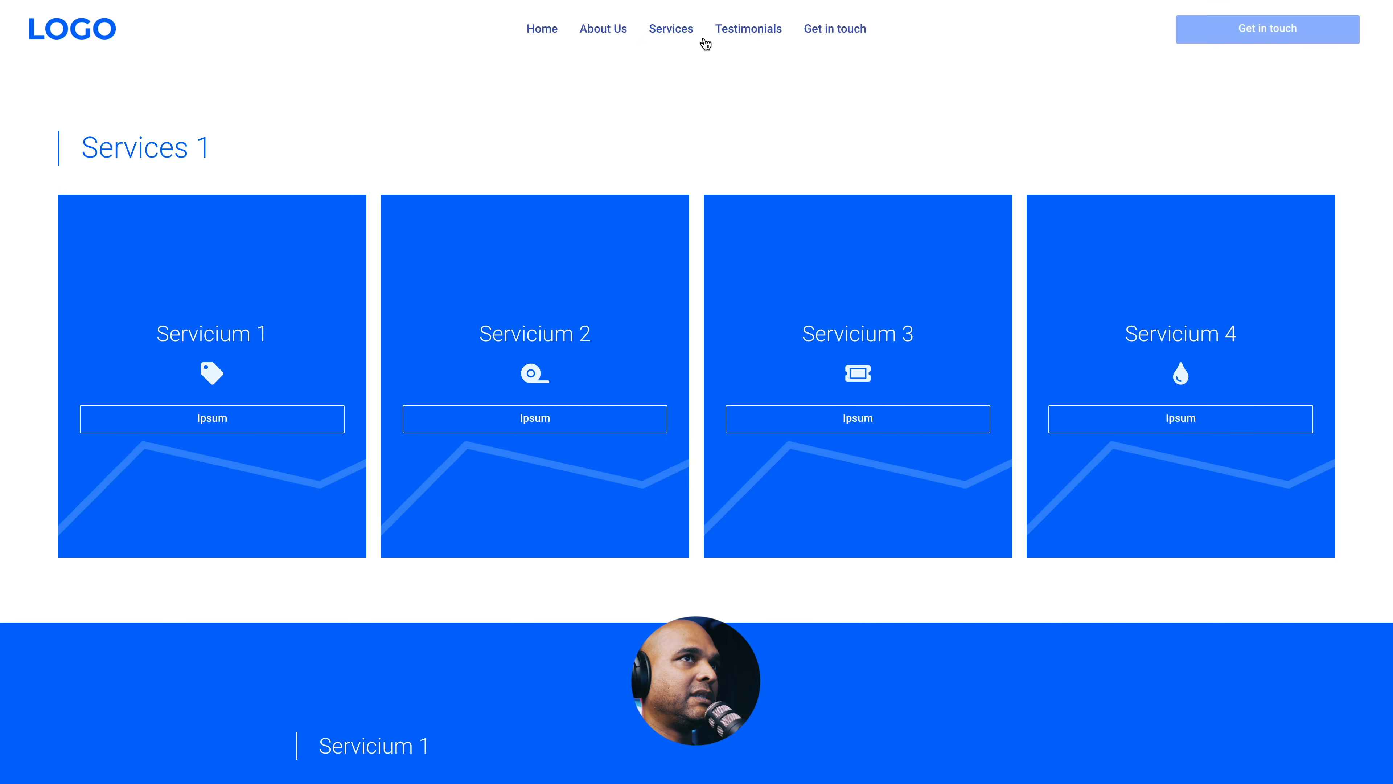
{"action": "left_click", "coordinate": [754, 32]}
{"action": "left_click", "coordinate": [833, 36]}
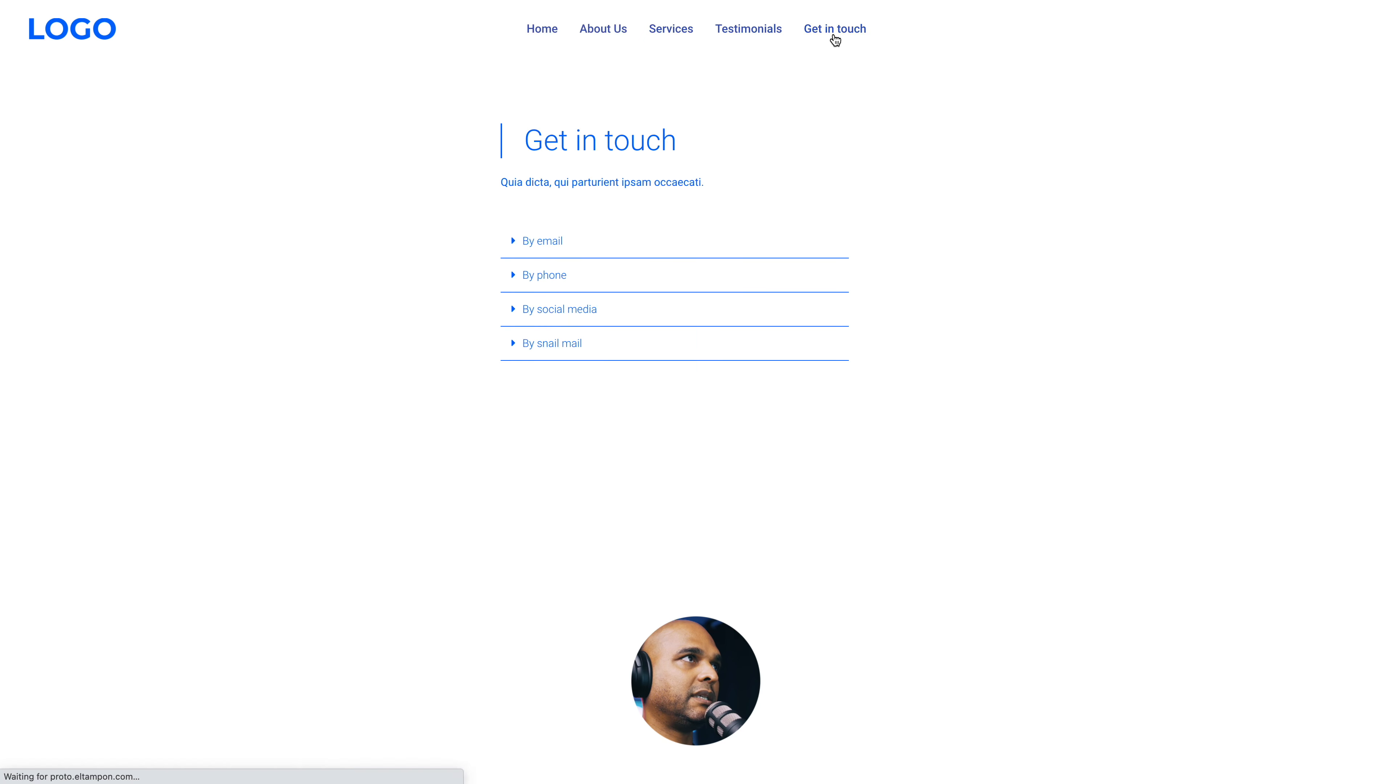
{"action": "left_click", "coordinate": [540, 28]}
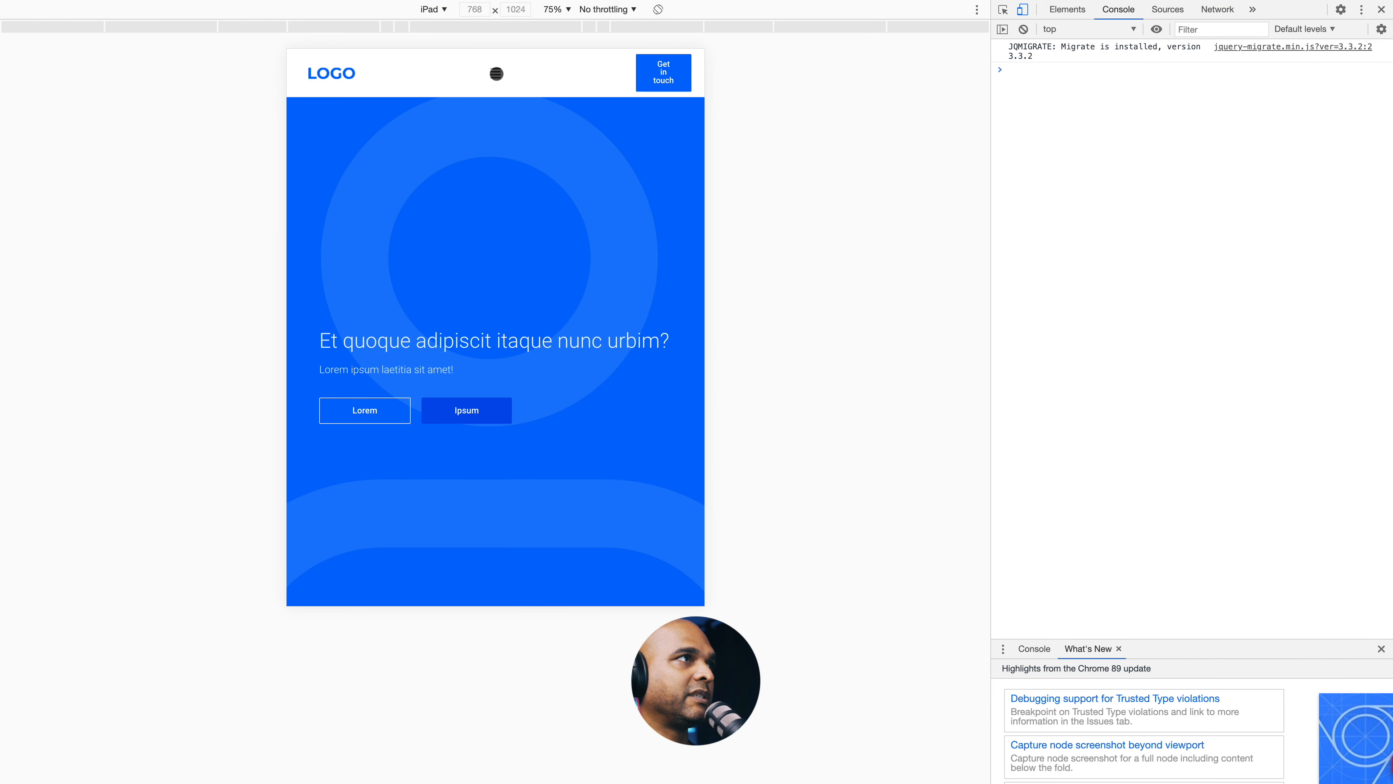
Step: Open and close the header's navigation menu in the iPad and iPhone 6/7/8 Plus previews to check its responsive layout
{"action": "left_click", "coordinate": [497, 74]}
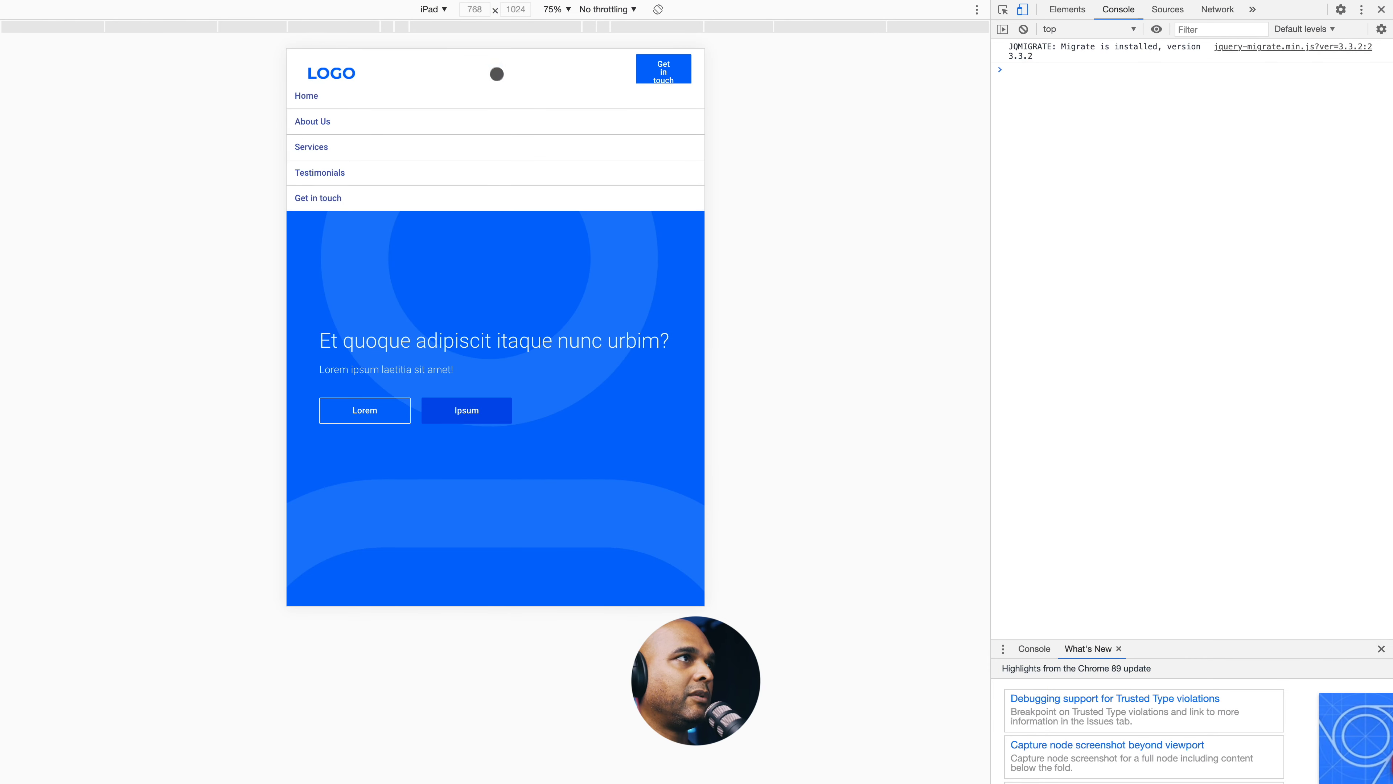
{"action": "left_click", "coordinate": [496, 72]}
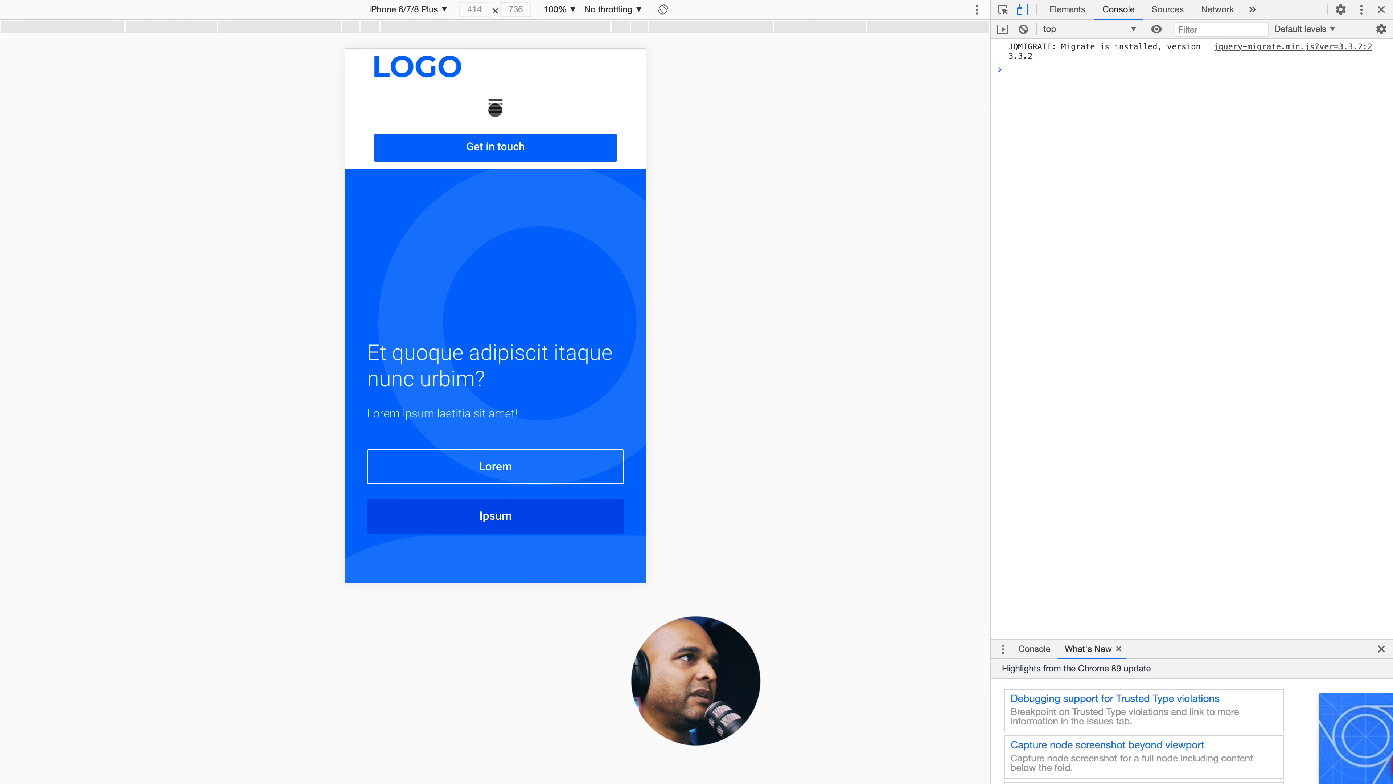
{"action": "left_click", "coordinate": [496, 107]}
{"action": "left_click", "coordinate": [494, 107]}
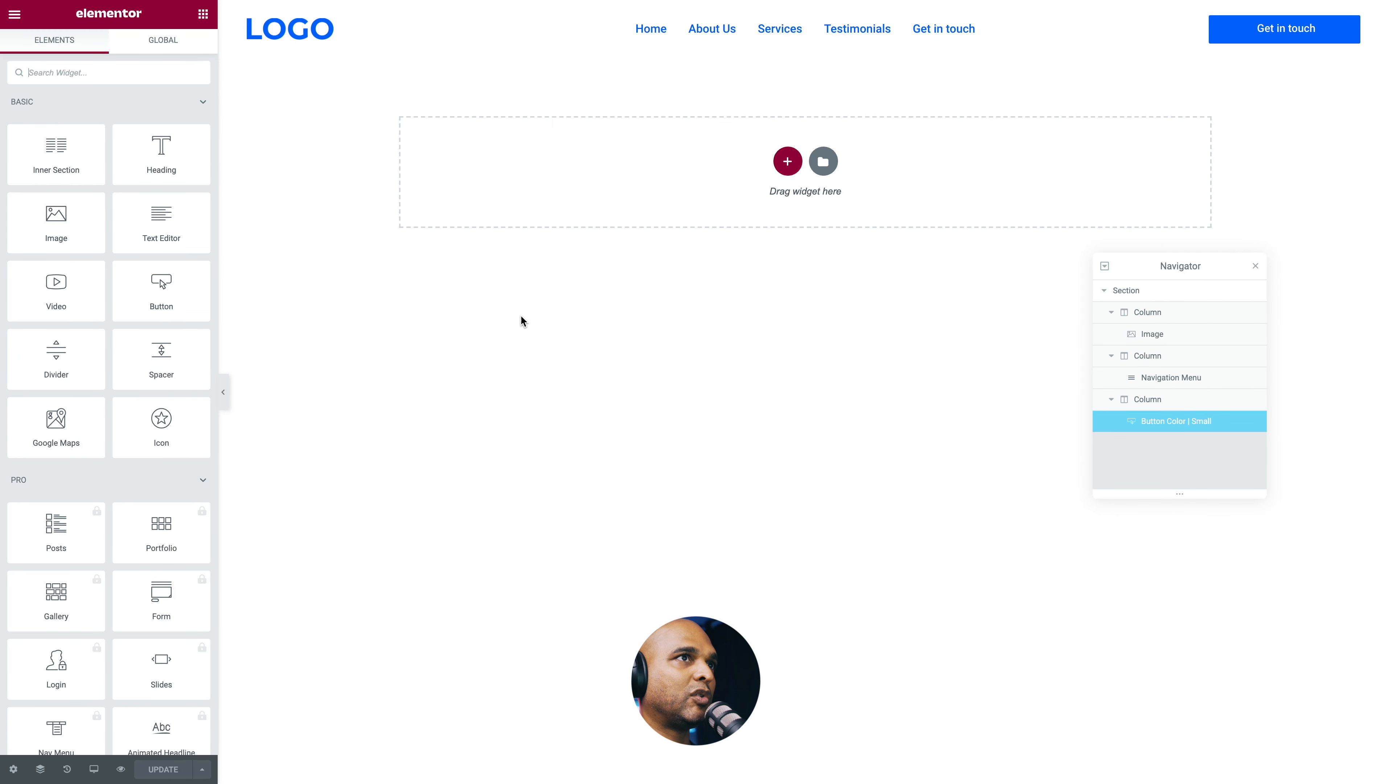
Step: Collapse the Navigator tree and rename the header section "Desktop v1"
{"action": "left_click", "coordinate": [1104, 267]}
{"action": "double_click", "coordinate": [1125, 291]}
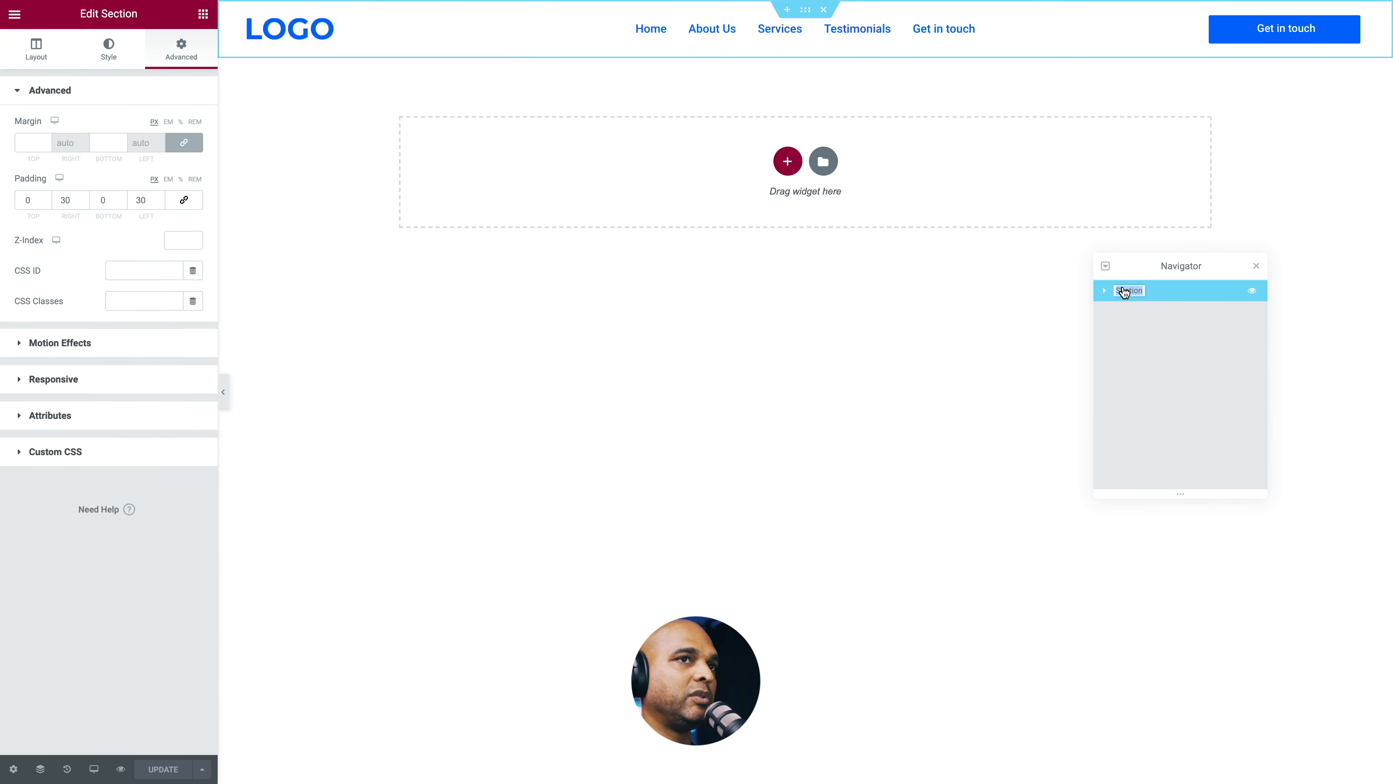
{"action": "type", "text": "Desktop"}
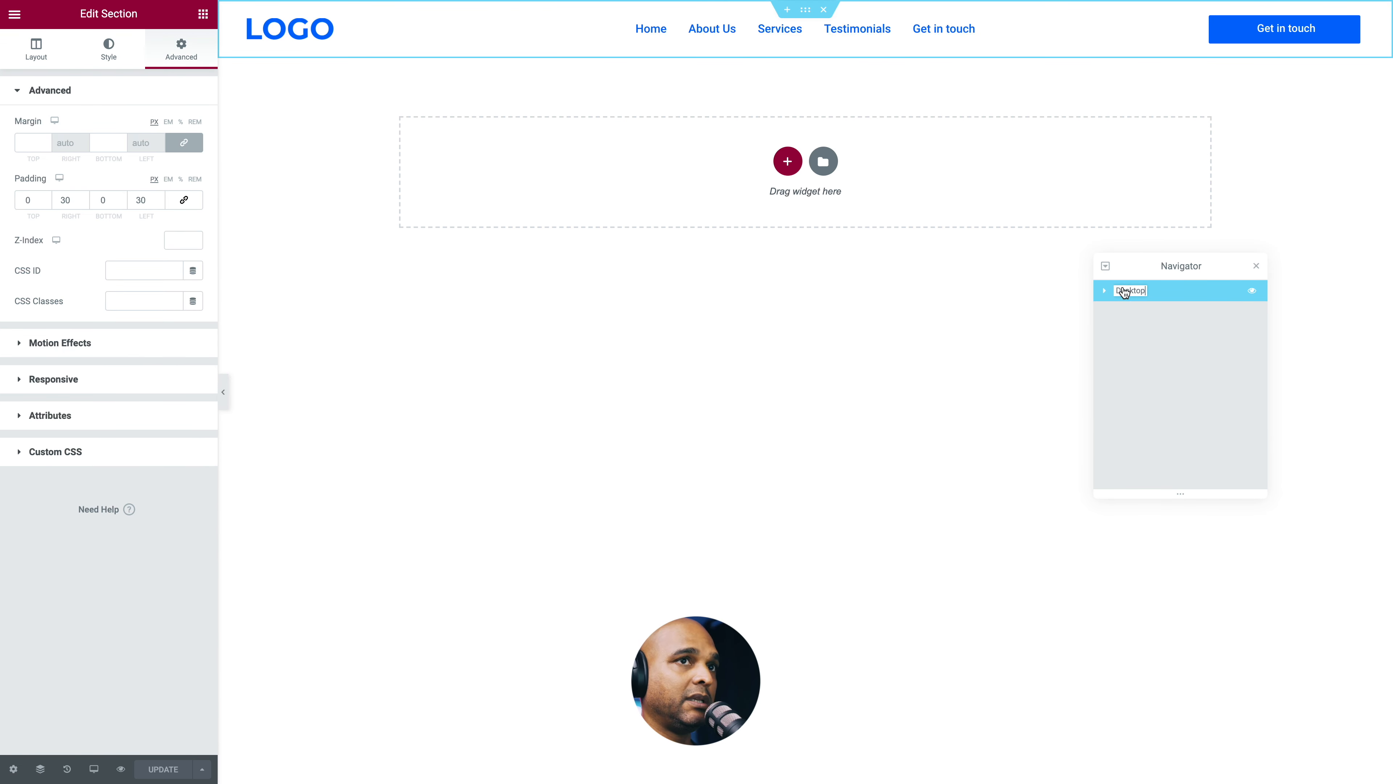
{"action": "type", "text": " v1"}
{"action": "key", "text": "Return"}
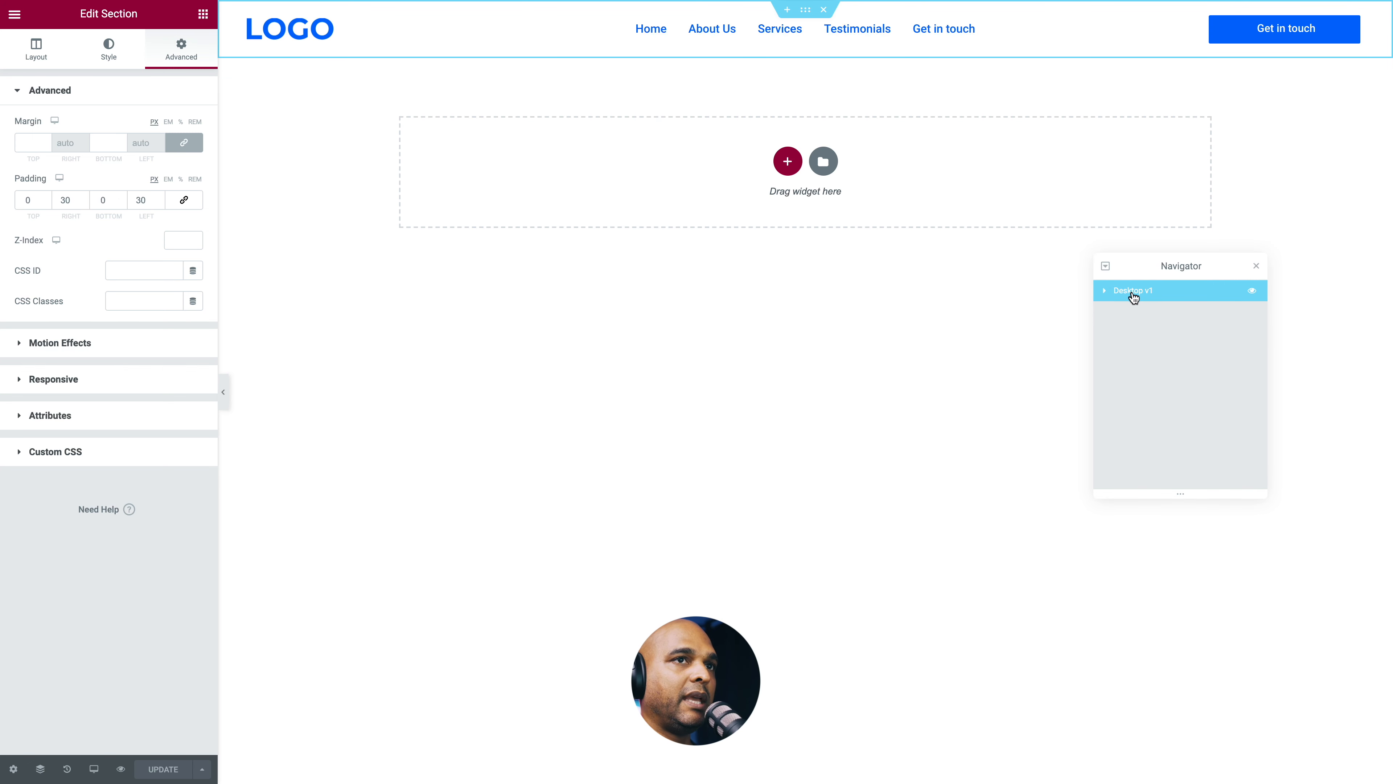
Step: Duplicate the Desktop v1 section and rename the first of the two sections "Minimal v1"
{"action": "right_click", "coordinate": [1133, 295]}
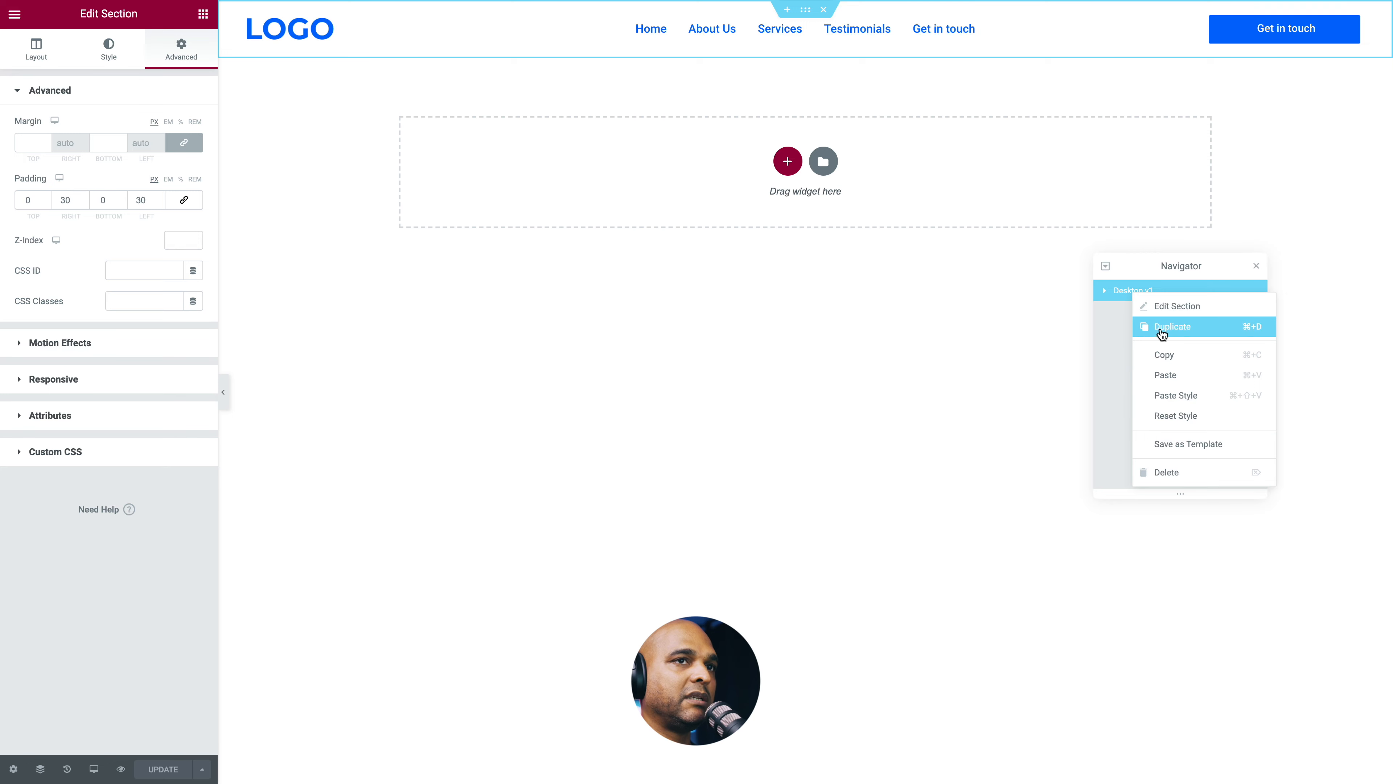
{"action": "left_click", "coordinate": [1161, 328]}
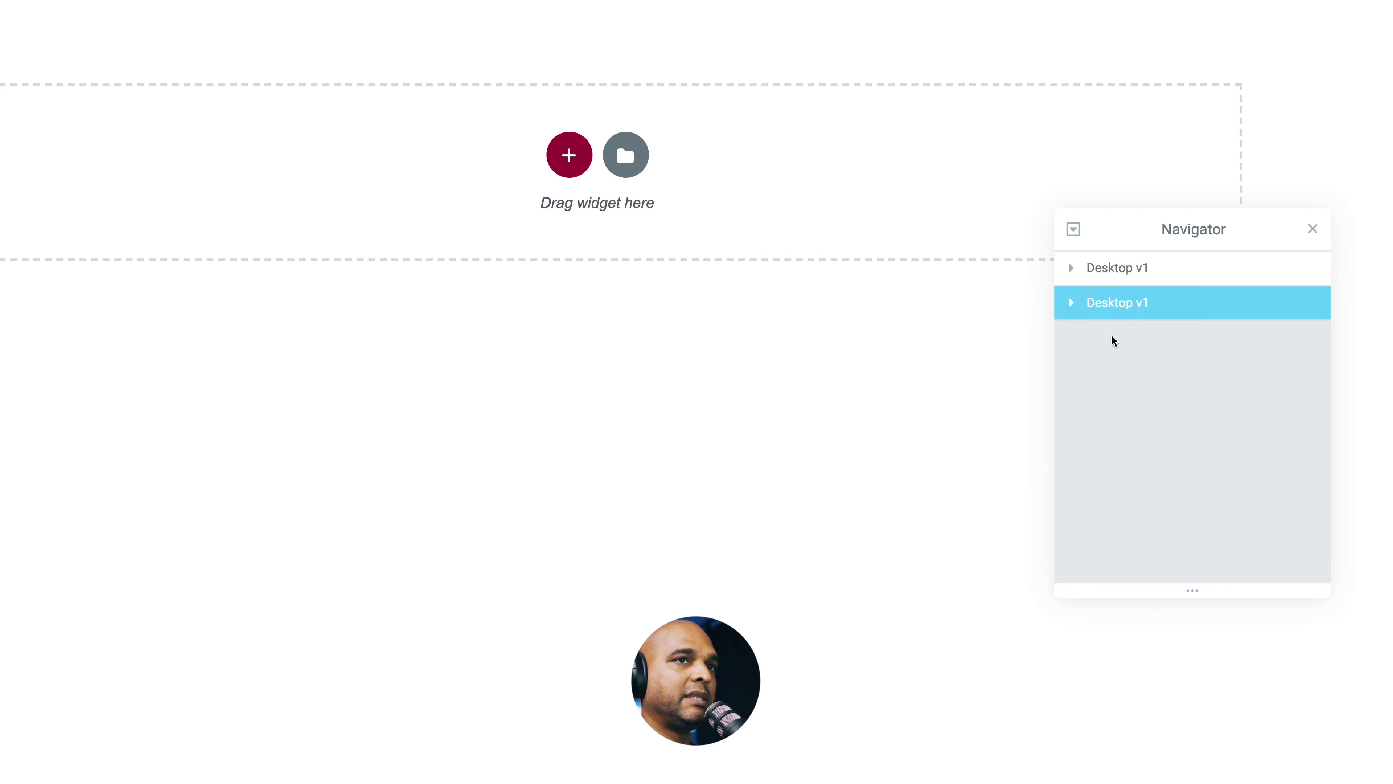
{"action": "left_click", "coordinate": [1110, 271]}
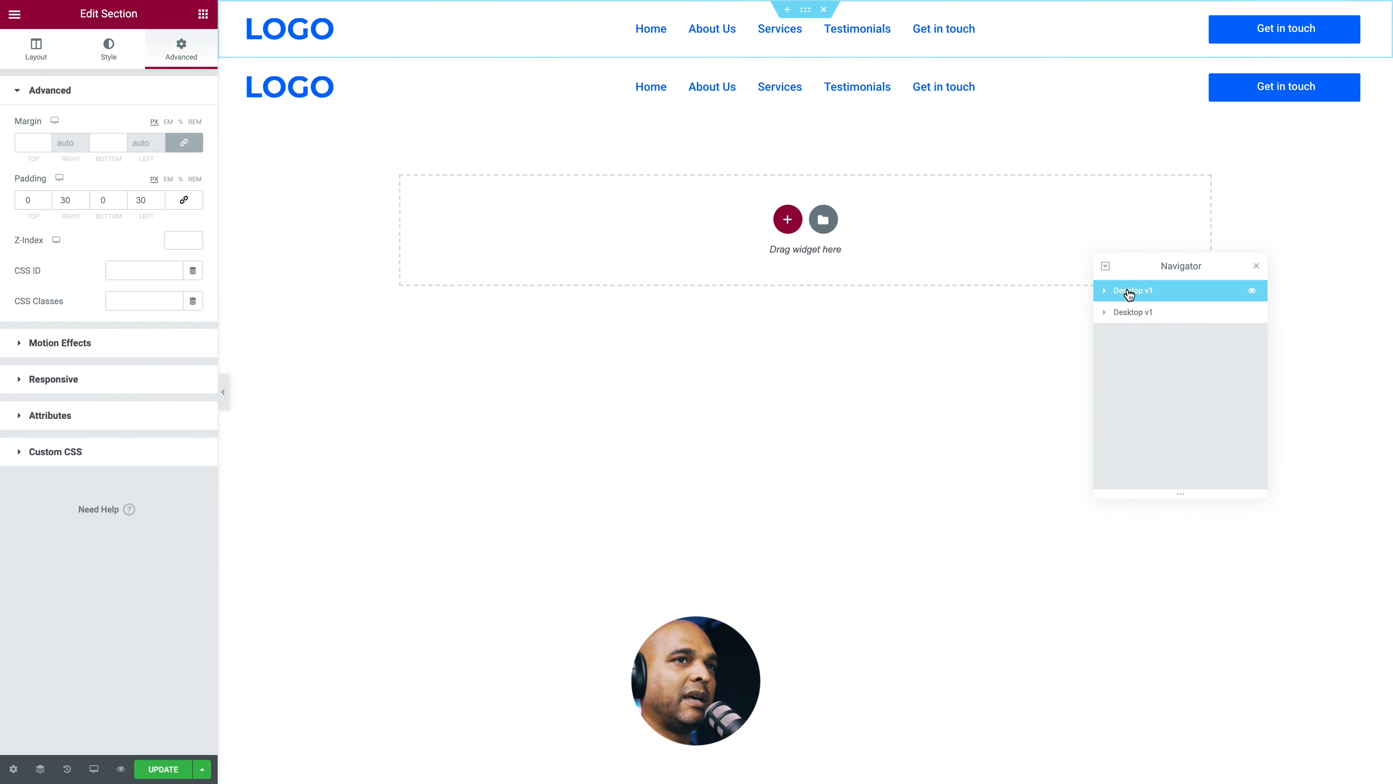
{"action": "double_click", "coordinate": [1128, 291]}
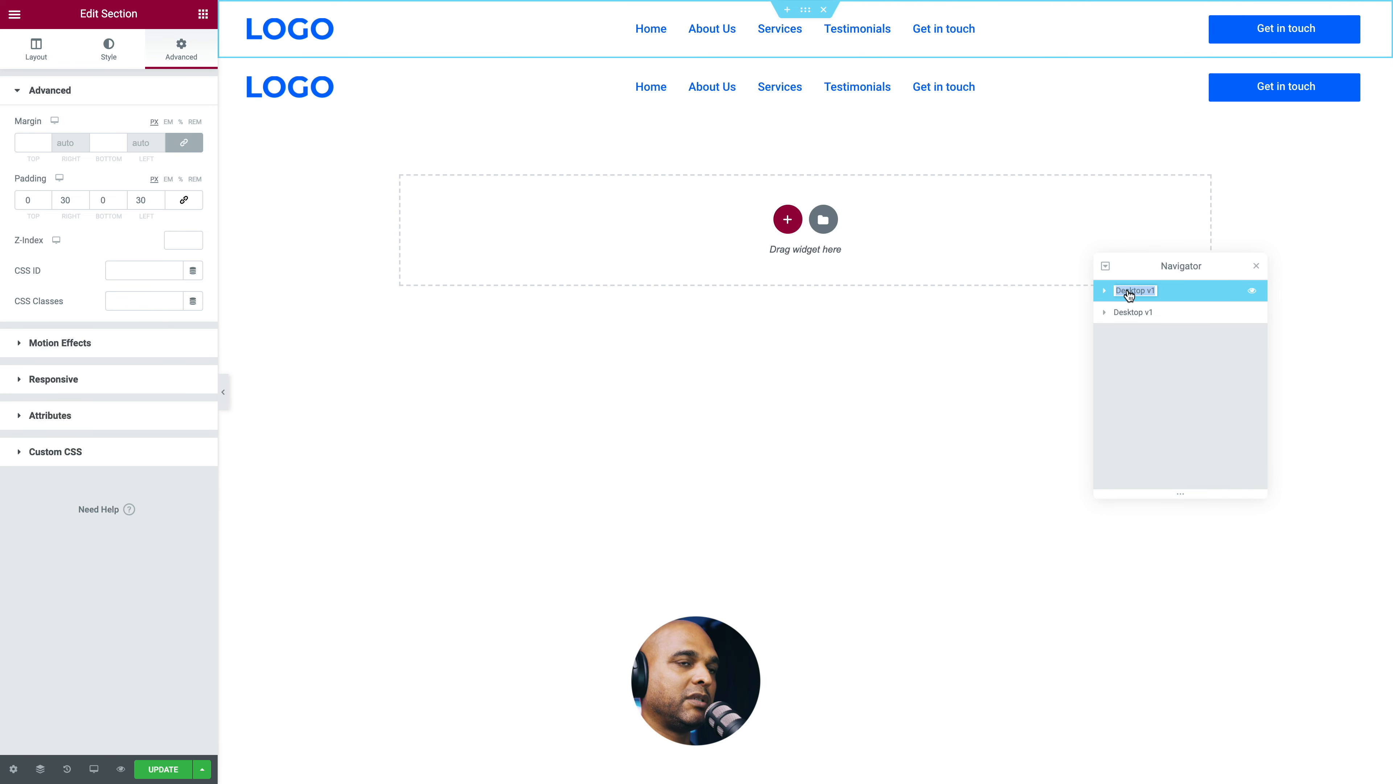
{"action": "type", "text": "Minim"}
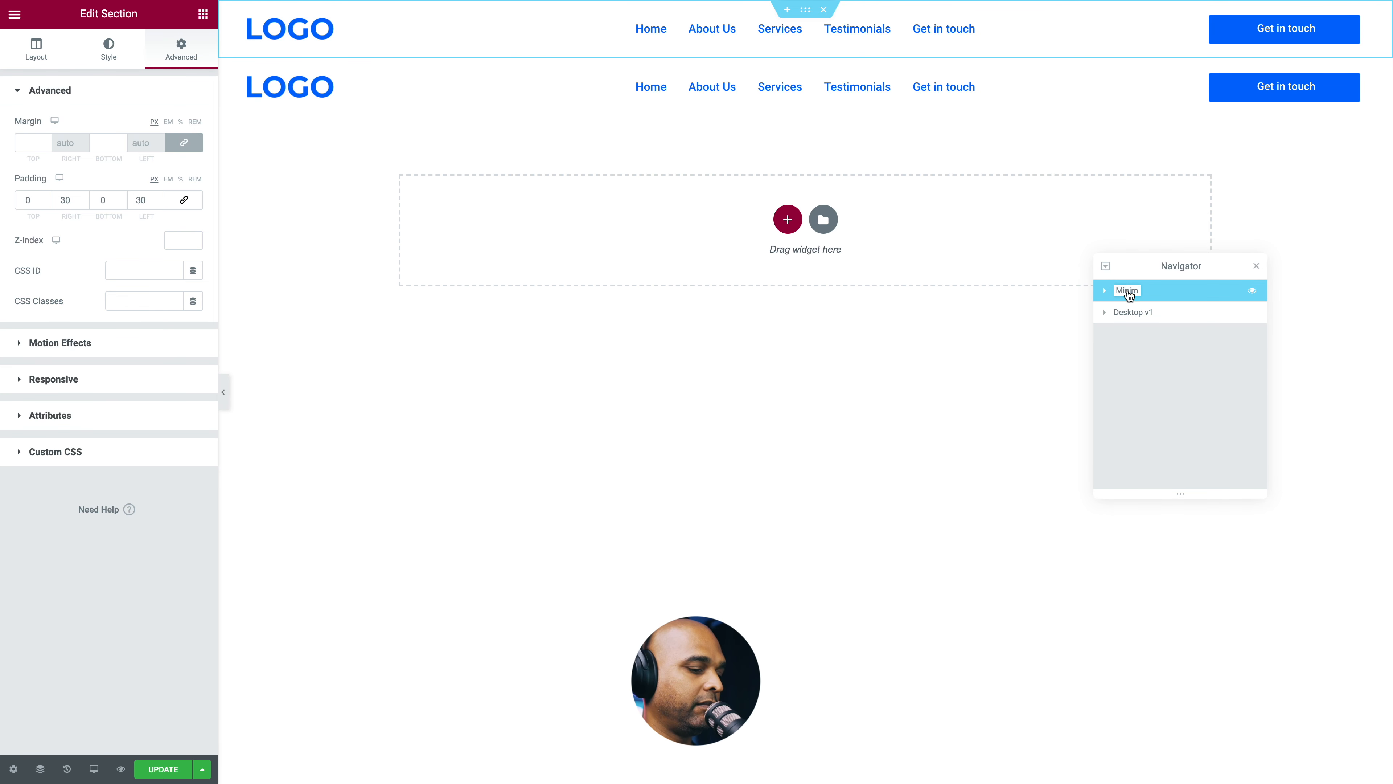
{"action": "type", "text": "al v1"}
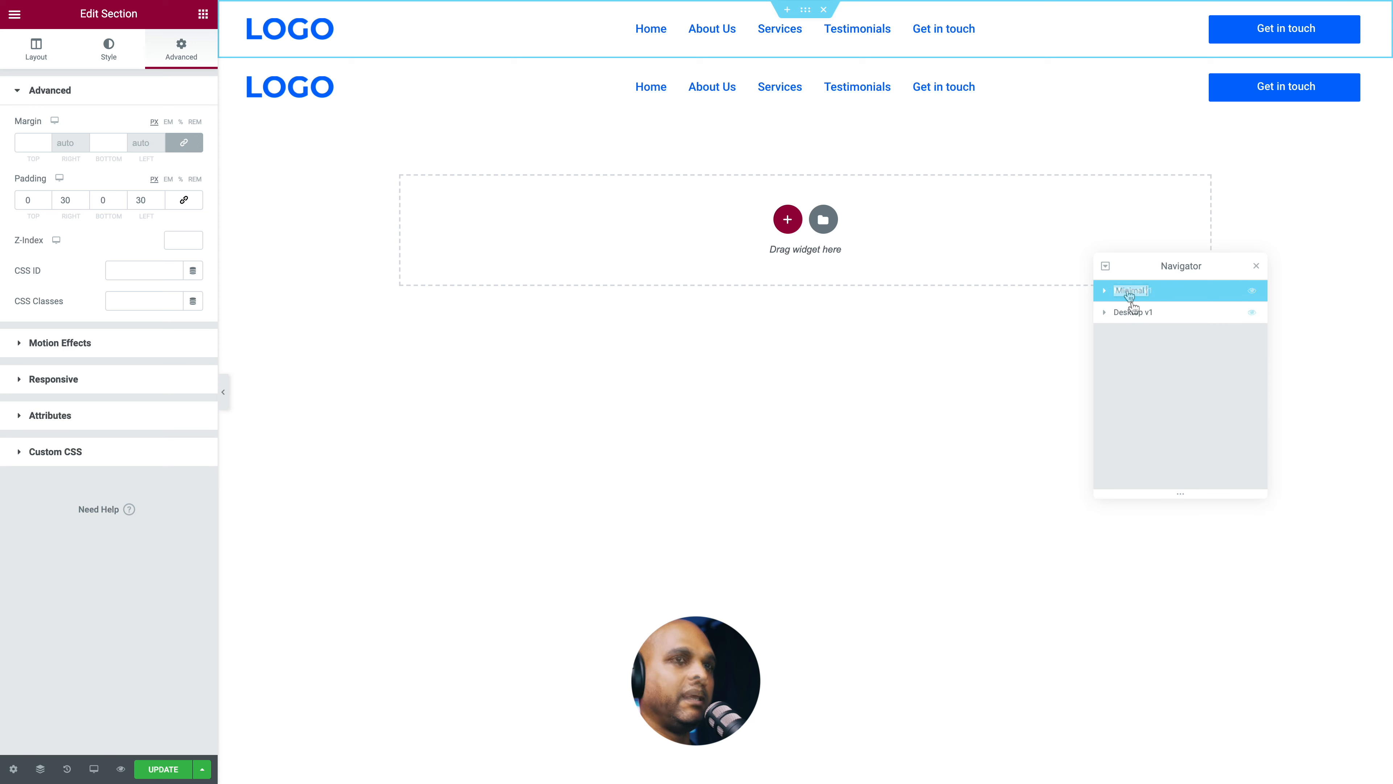
{"action": "key", "text": "Return"}
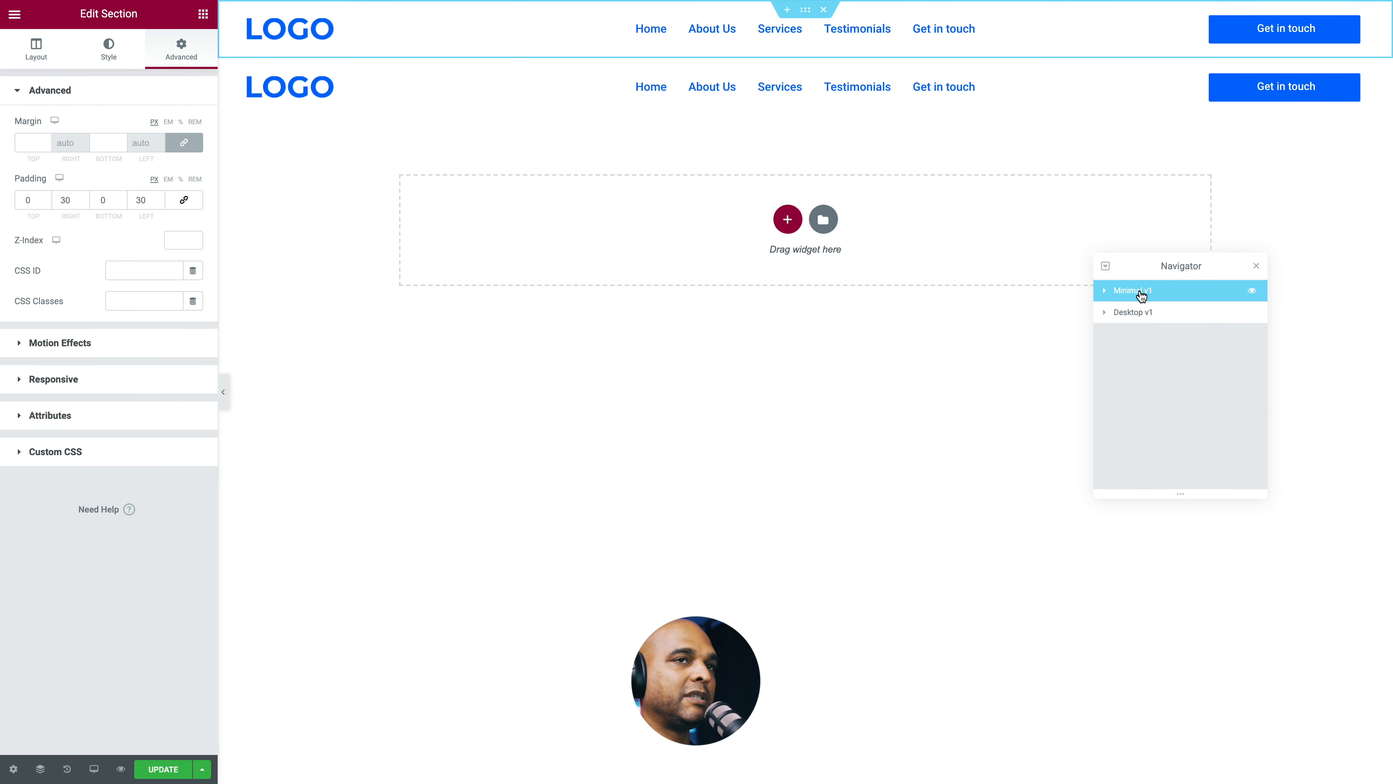
Step: Hide the Desktop v1 section on desktop, tablet and mobile, and update the template
{"action": "left_click", "coordinate": [1133, 313]}
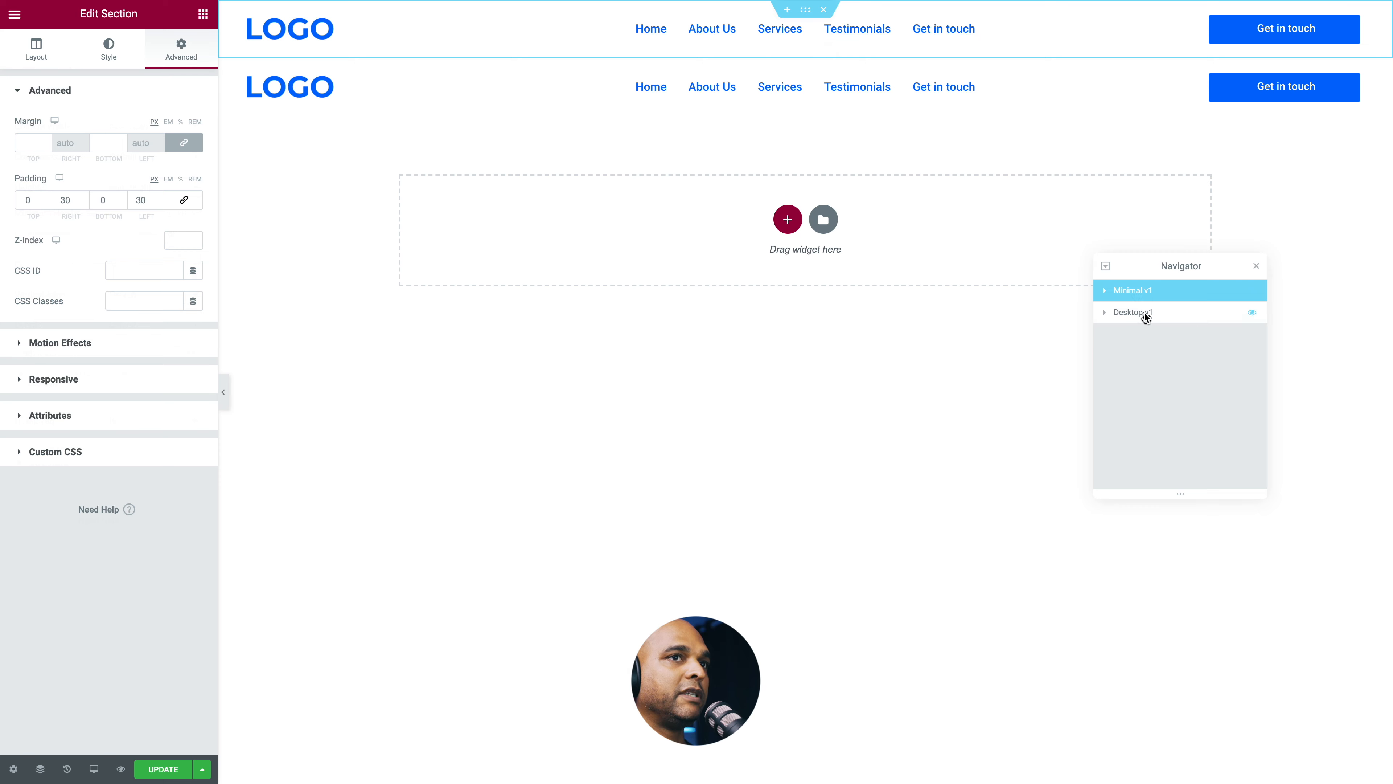
{"action": "left_click", "coordinate": [1136, 313]}
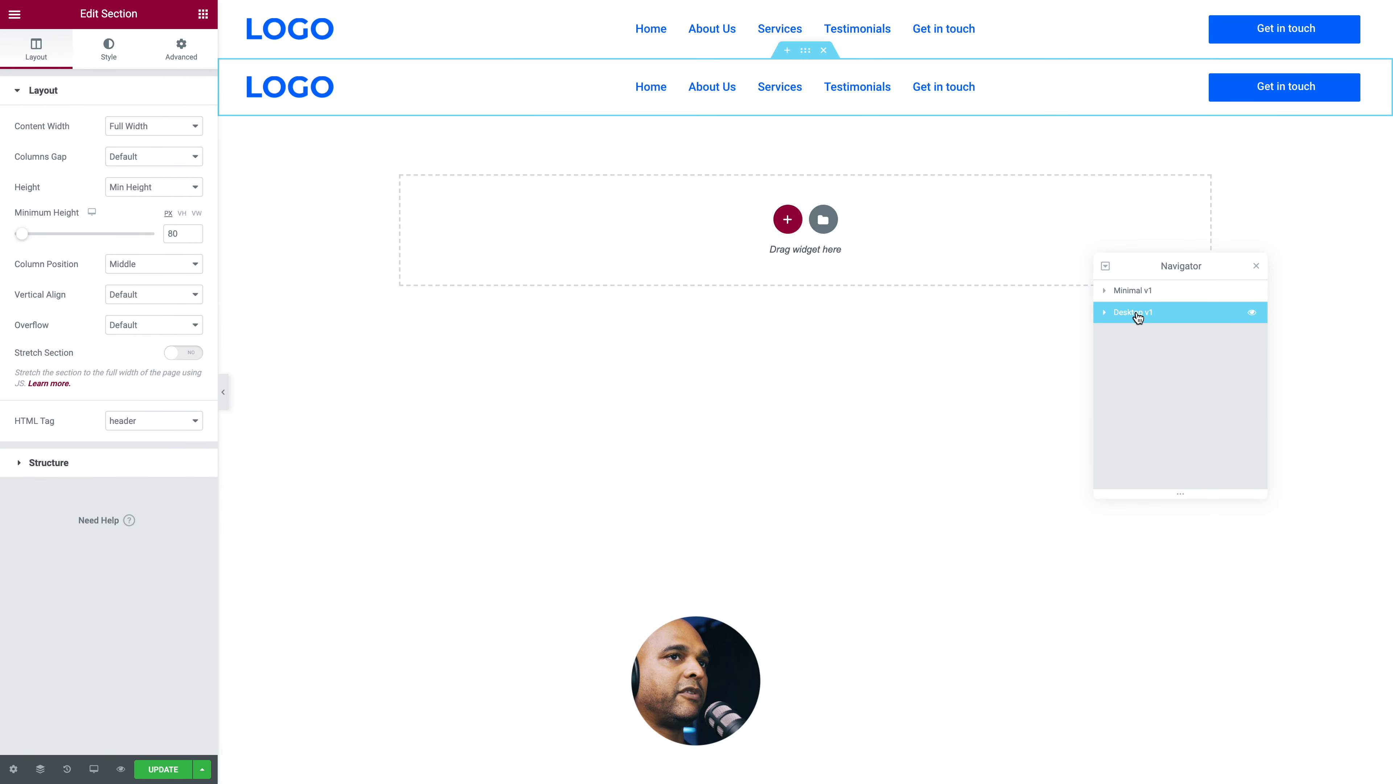
{"action": "left_click", "coordinate": [181, 55]}
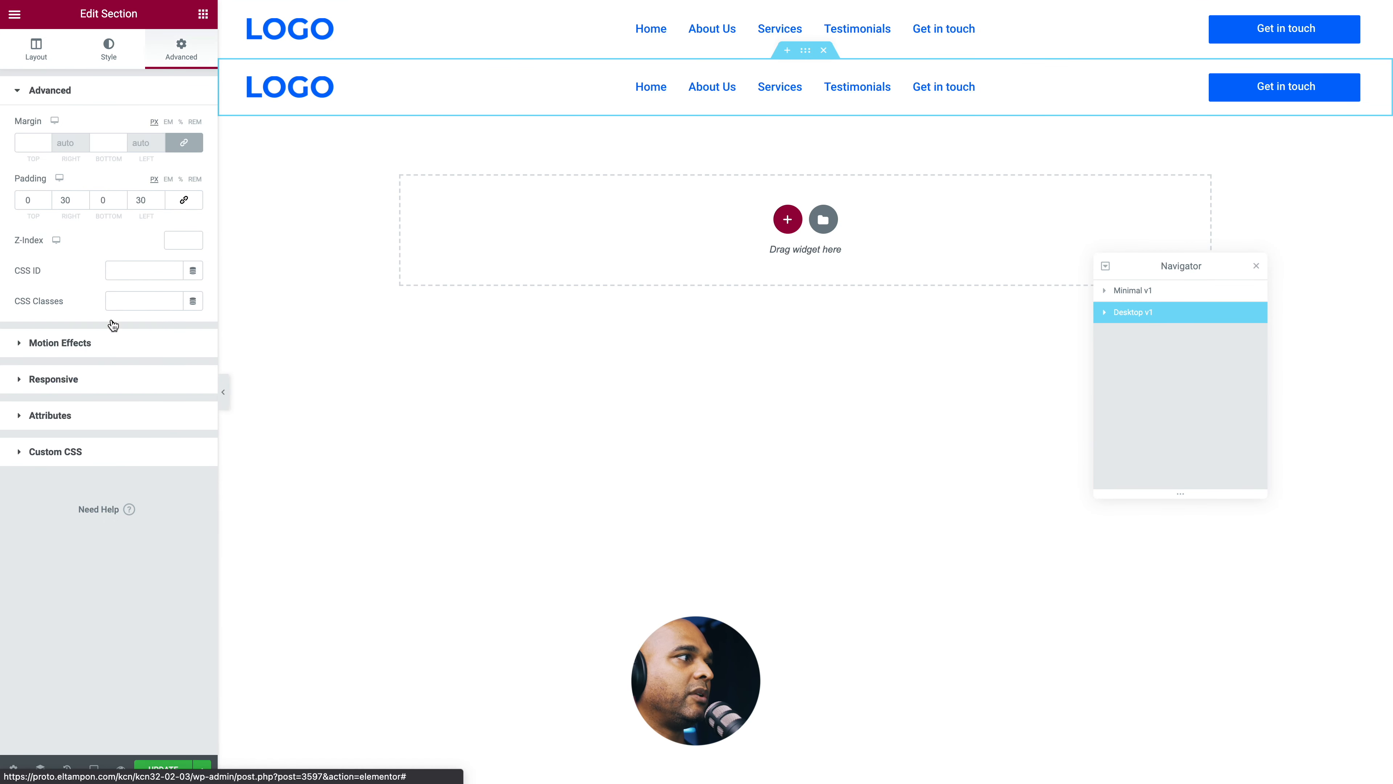
{"action": "left_click", "coordinate": [60, 388]}
{"action": "left_click", "coordinate": [187, 310]}
{"action": "left_click", "coordinate": [183, 336]}
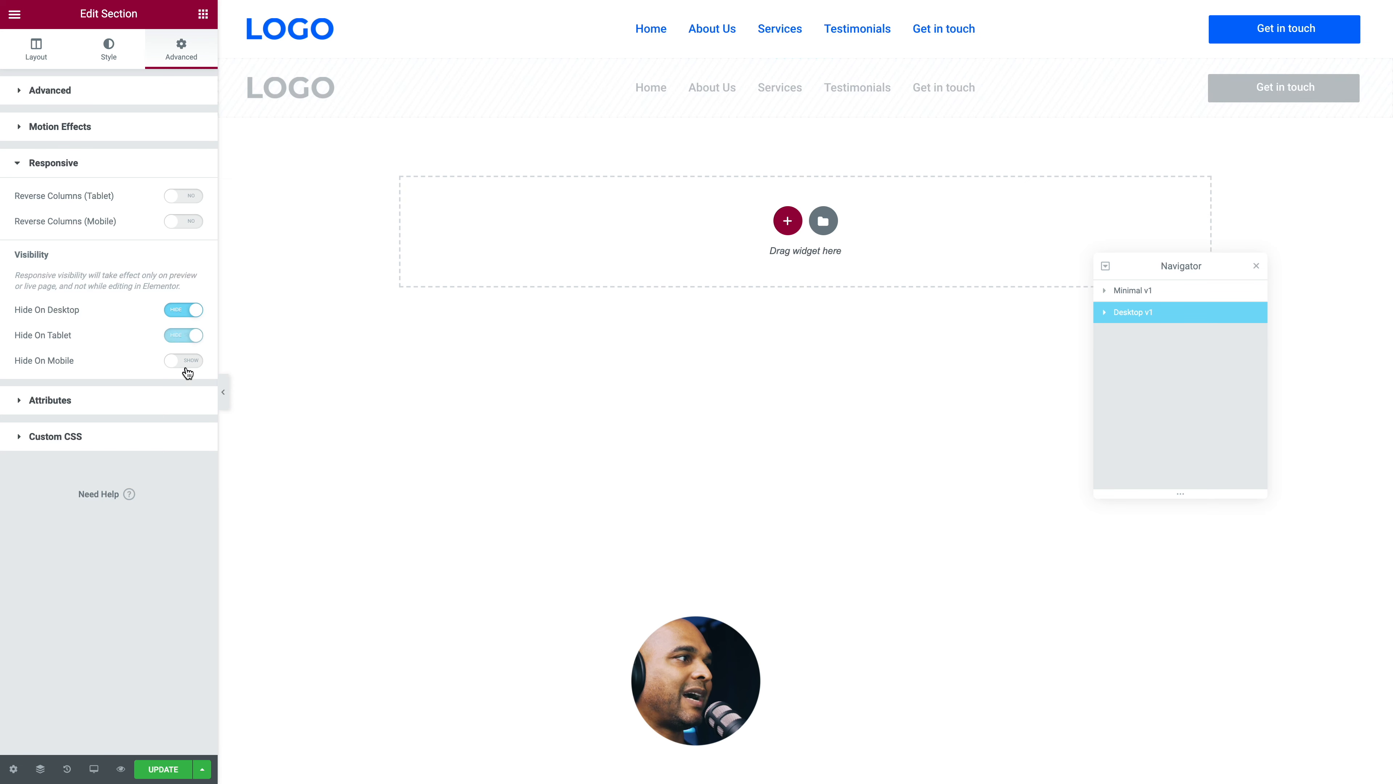
{"action": "left_click", "coordinate": [169, 770]}
Step: Hide the Desktop v1 section from the editor canvas and delete the "Get in touch" button column from Minimal v1
{"action": "mouse_move", "coordinate": [1250, 324]}
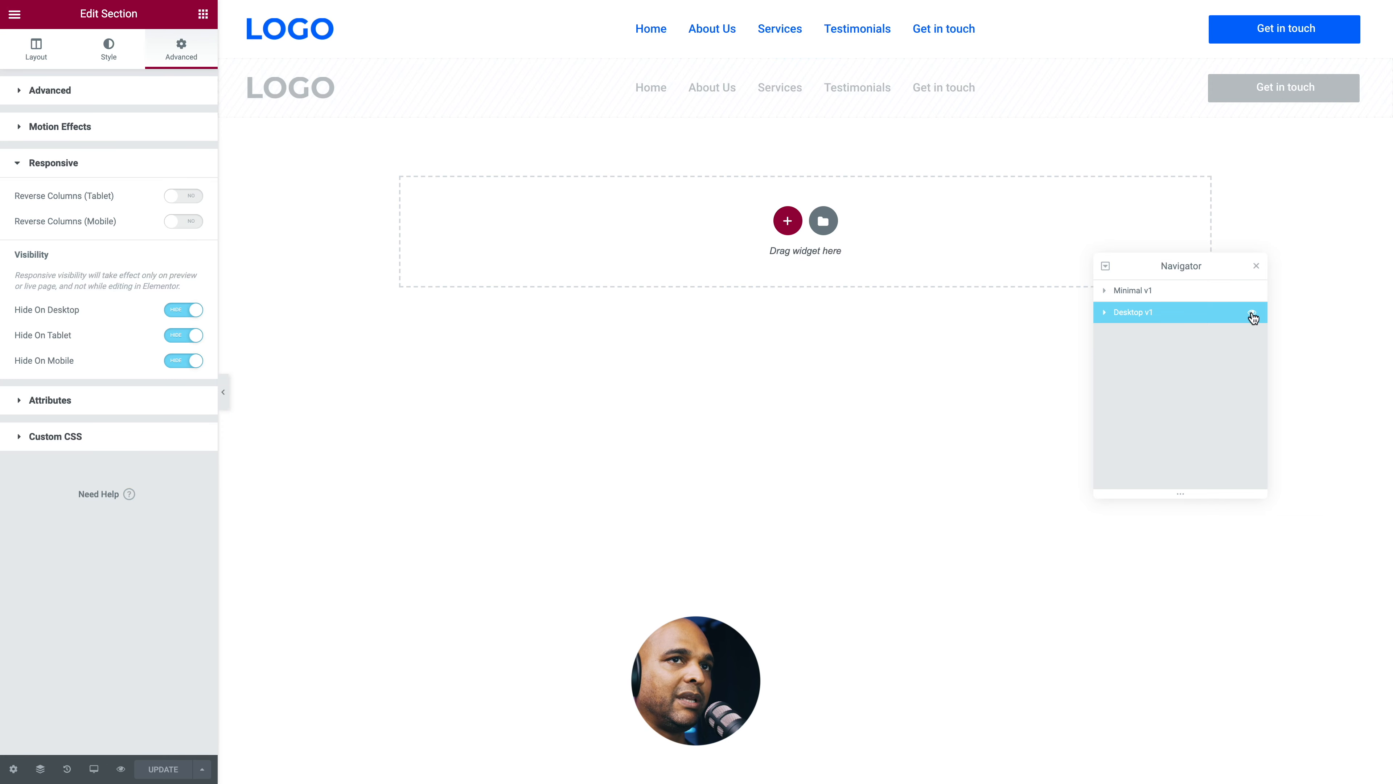
{"action": "left_click", "coordinate": [1253, 315]}
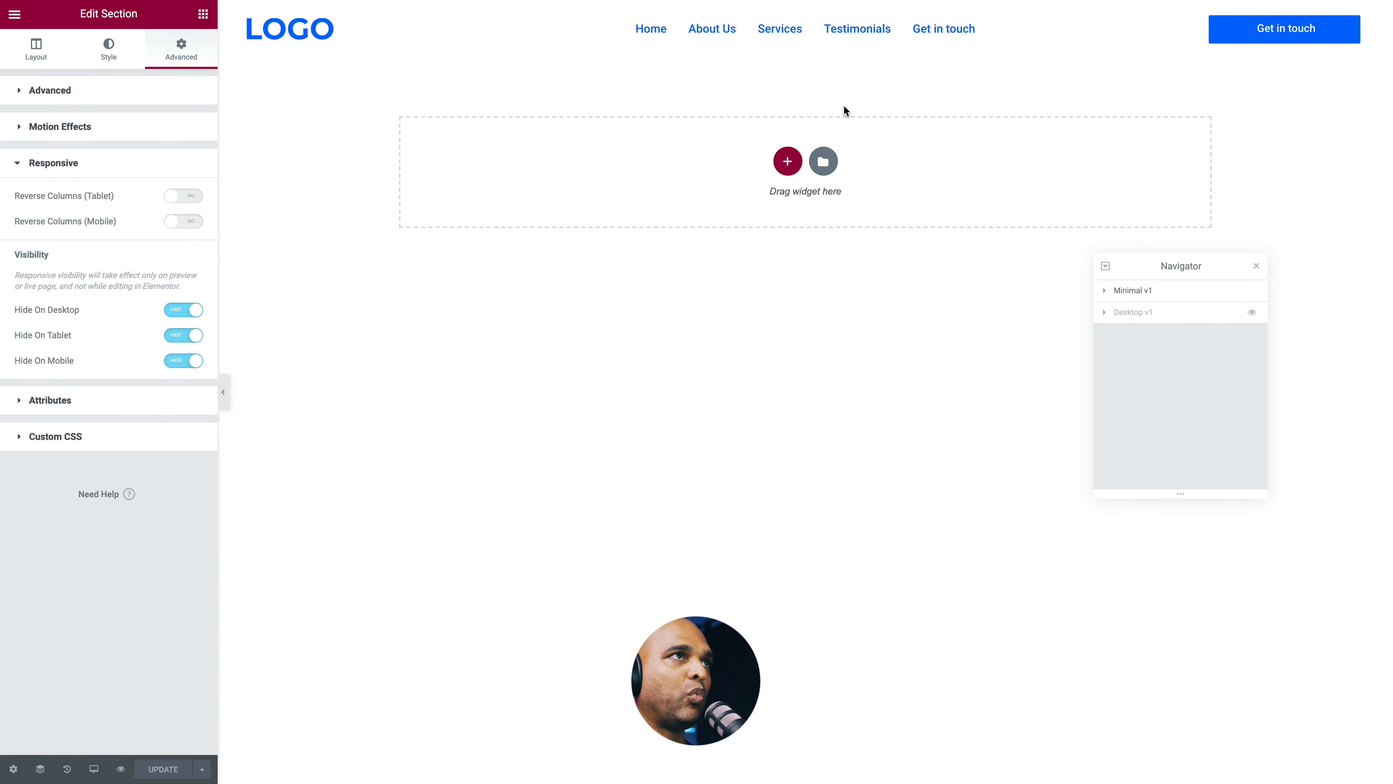
{"action": "left_click", "coordinate": [1147, 290]}
{"action": "left_click", "coordinate": [870, 378]}
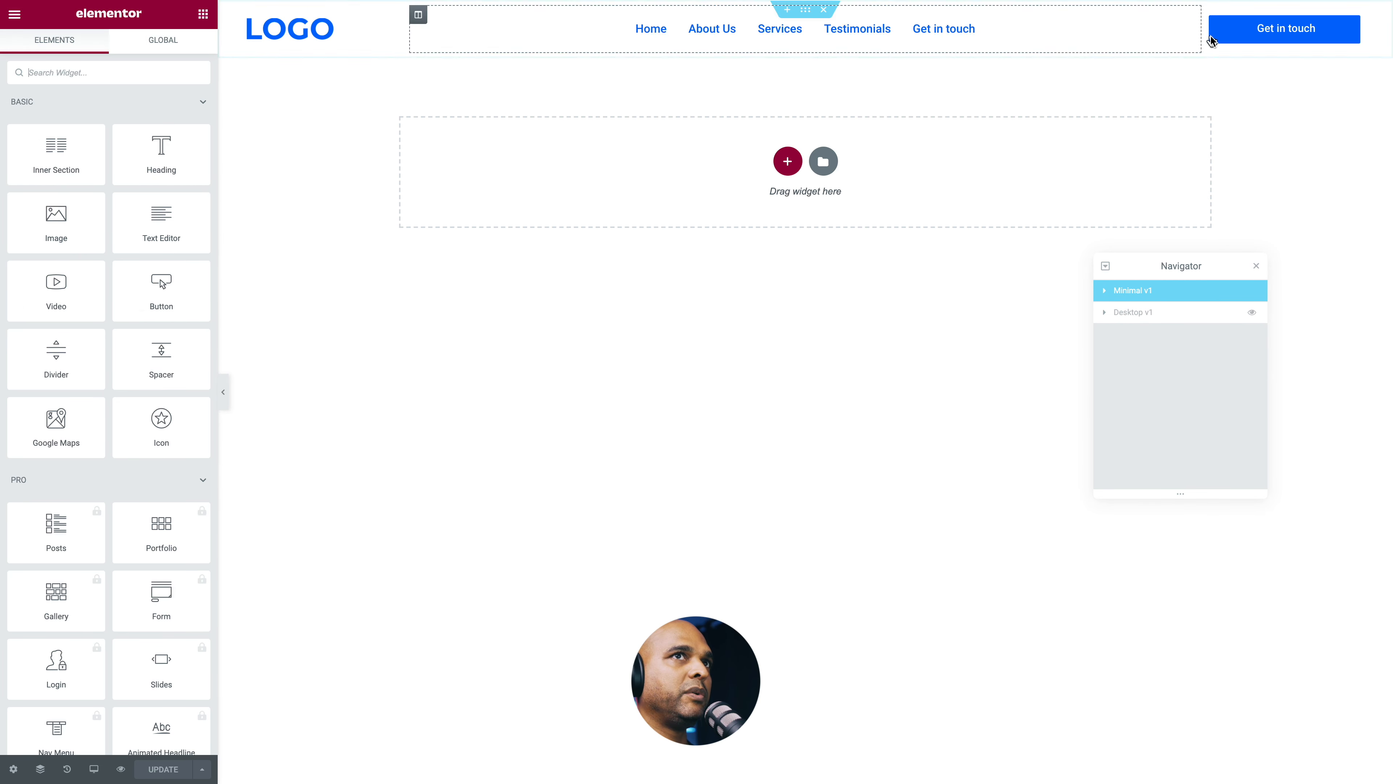
{"action": "right_click", "coordinate": [1210, 20]}
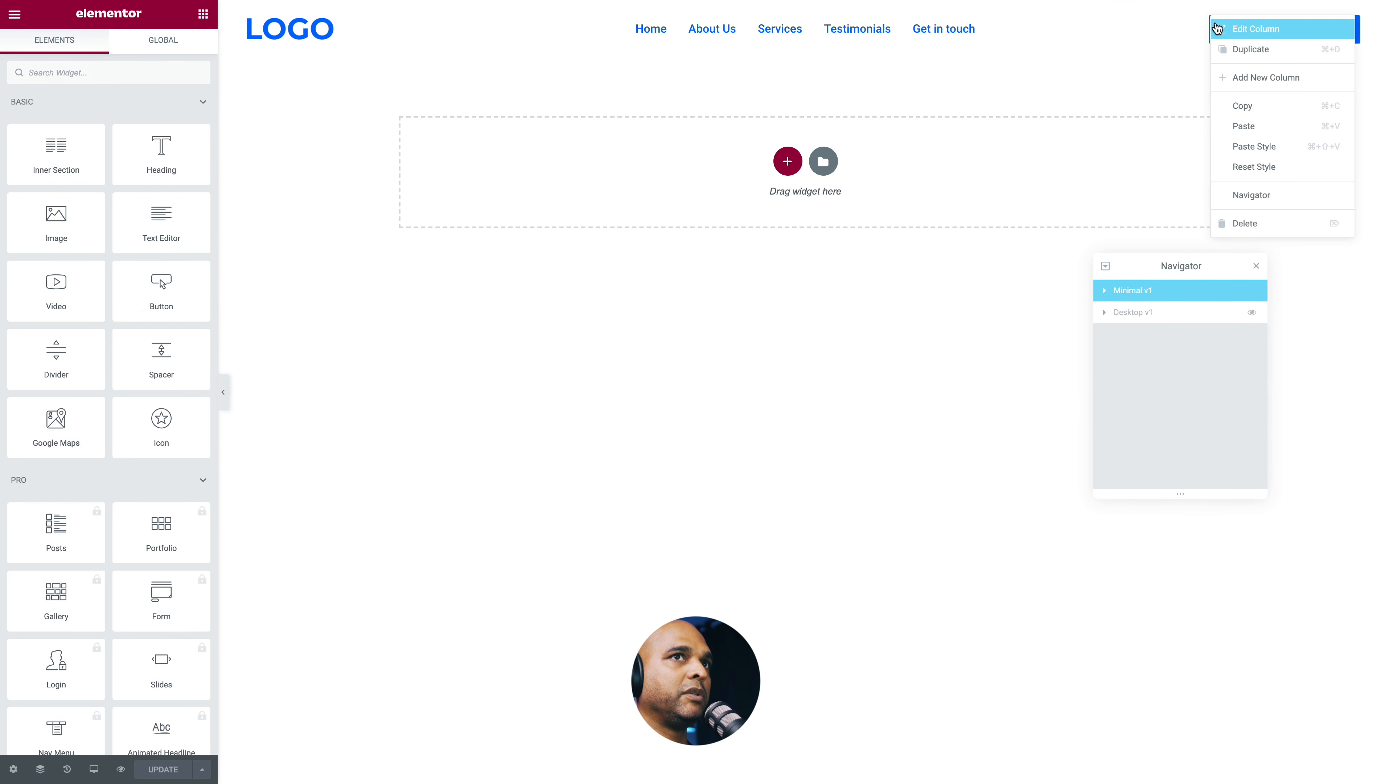
{"action": "left_click", "coordinate": [1241, 228]}
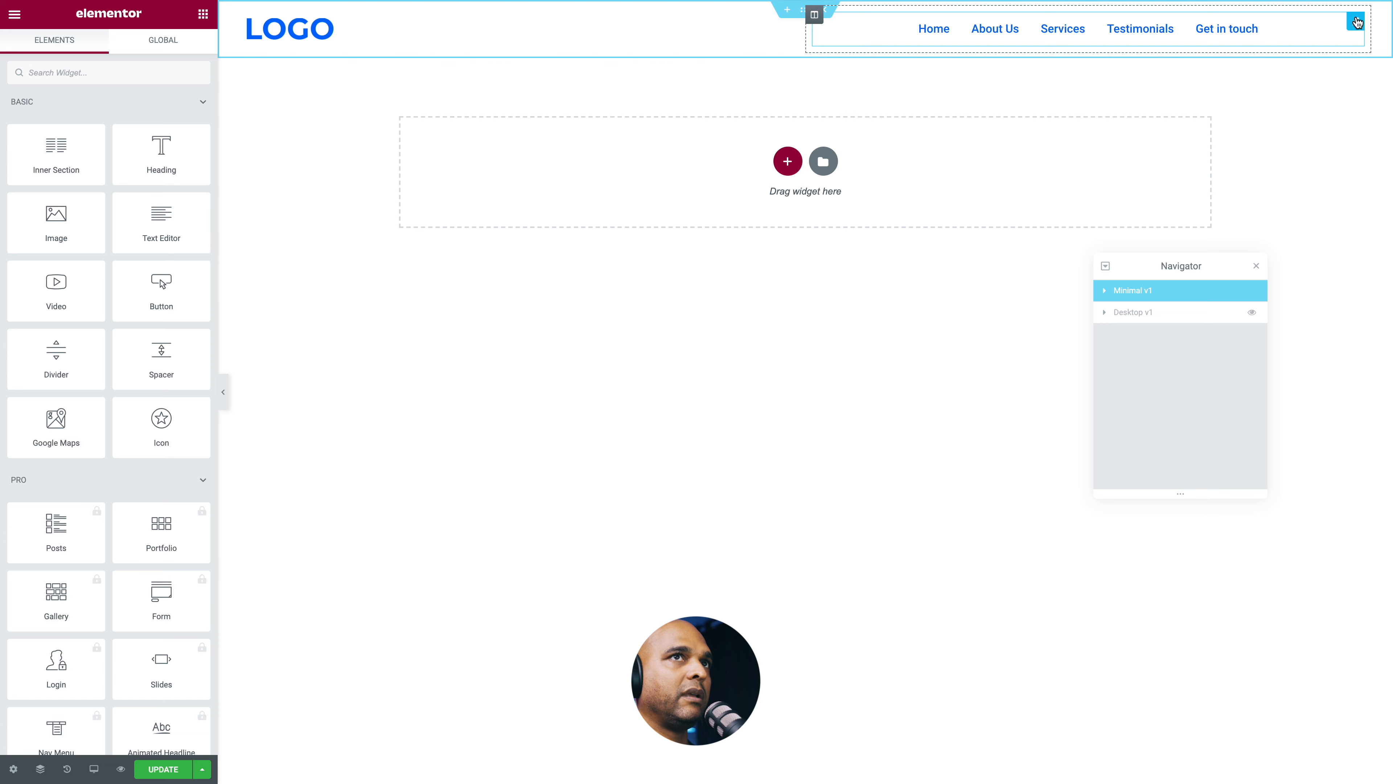
Step: Set the last menu item of the Minimal v1 navigation menu to Button
{"action": "left_click", "coordinate": [1356, 21]}
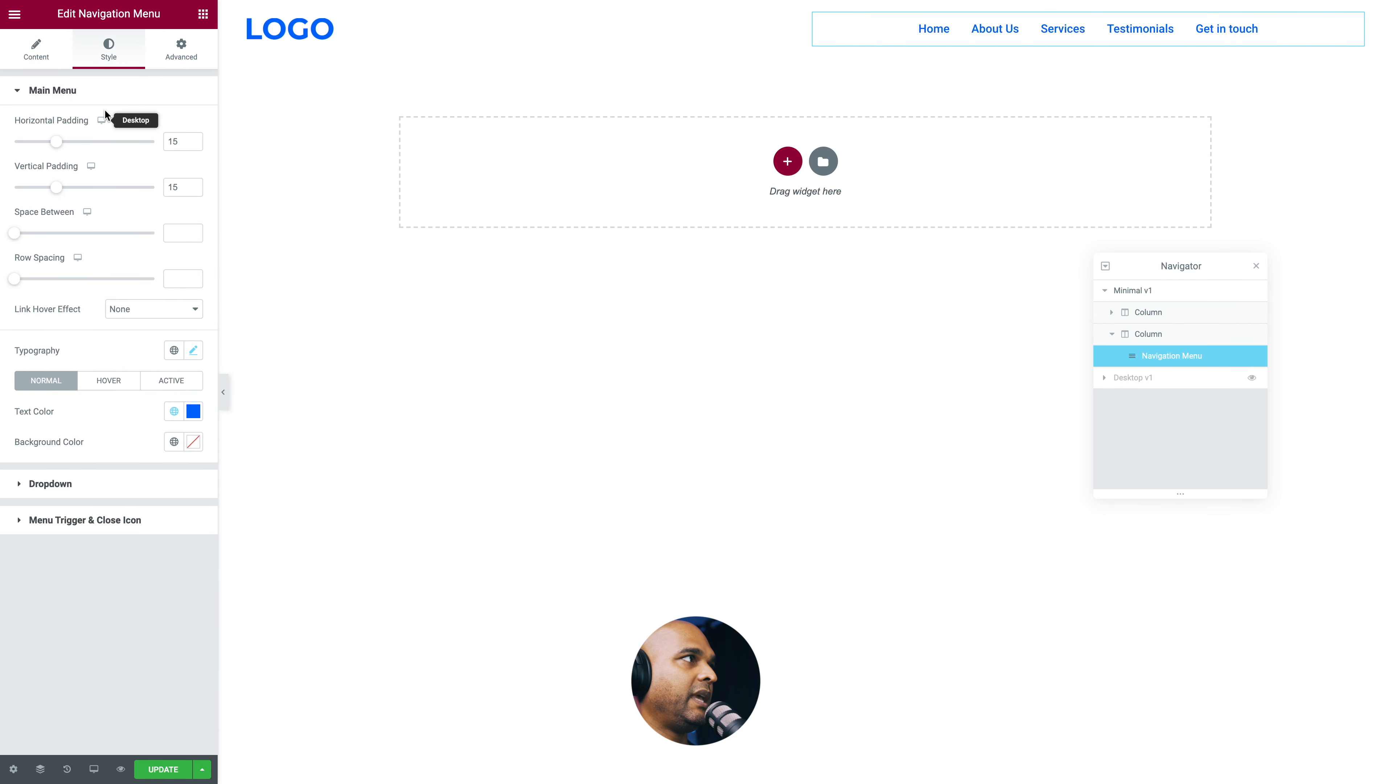
{"action": "left_click", "coordinate": [53, 60]}
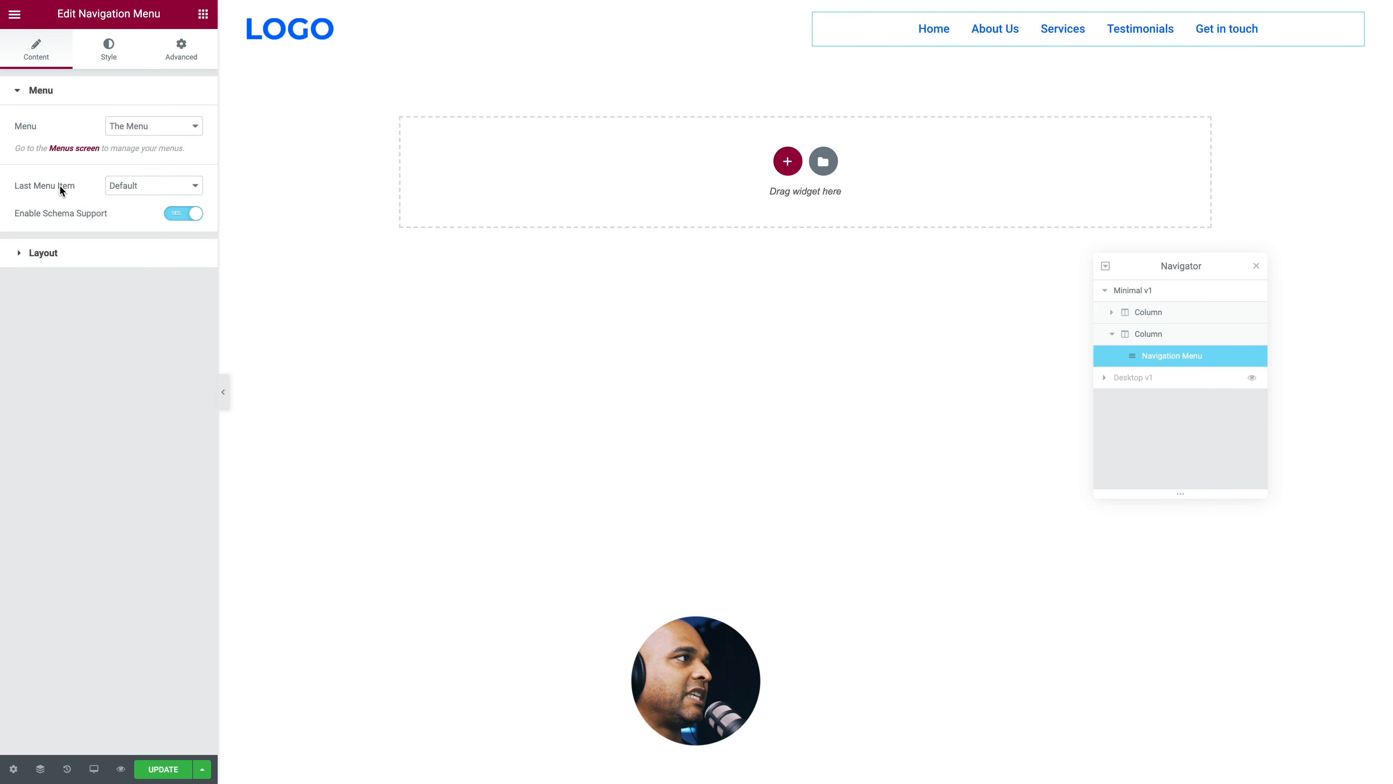
{"action": "left_click", "coordinate": [117, 187]}
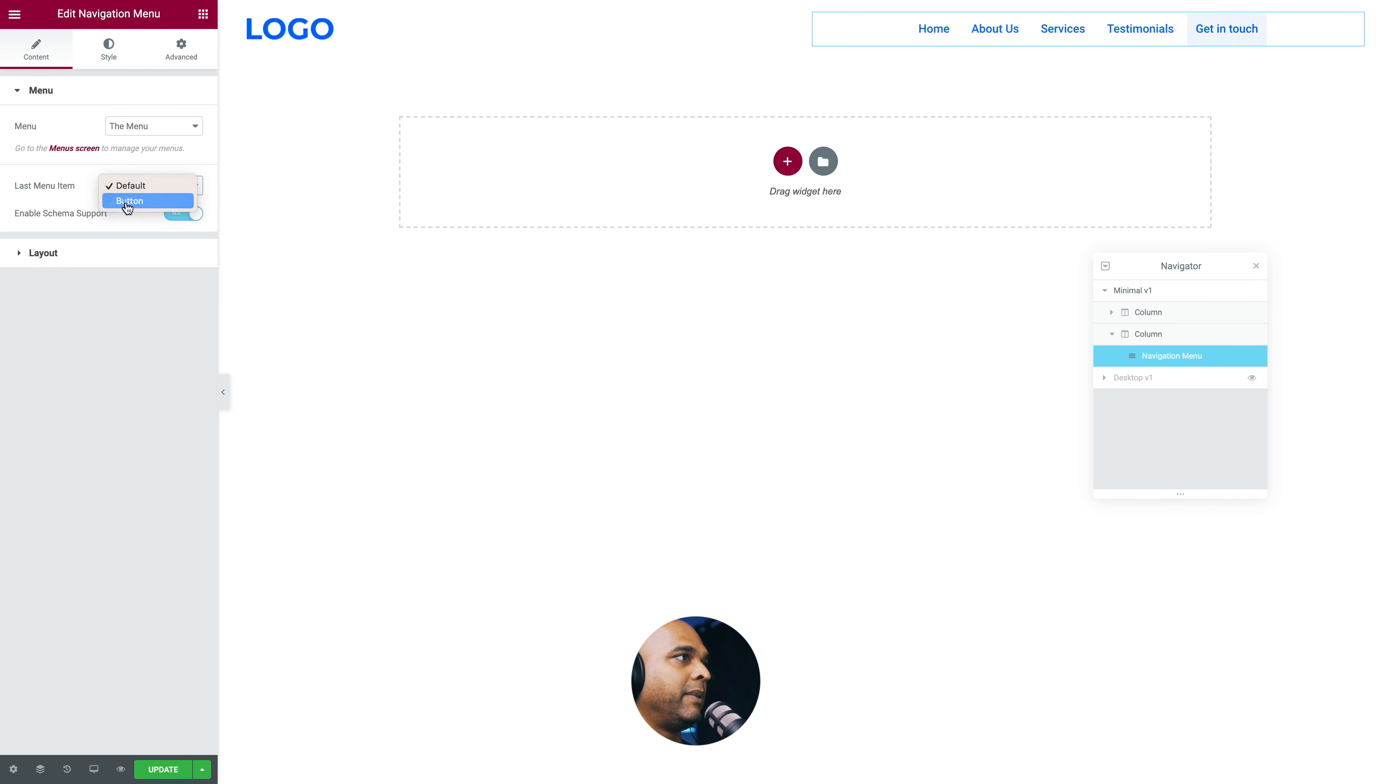
{"action": "left_click", "coordinate": [127, 203]}
Step: Change the navigation menu's layout to Flyout with Right orientation, the hamburger aligned right and the menu items centered
{"action": "left_click", "coordinate": [49, 254]}
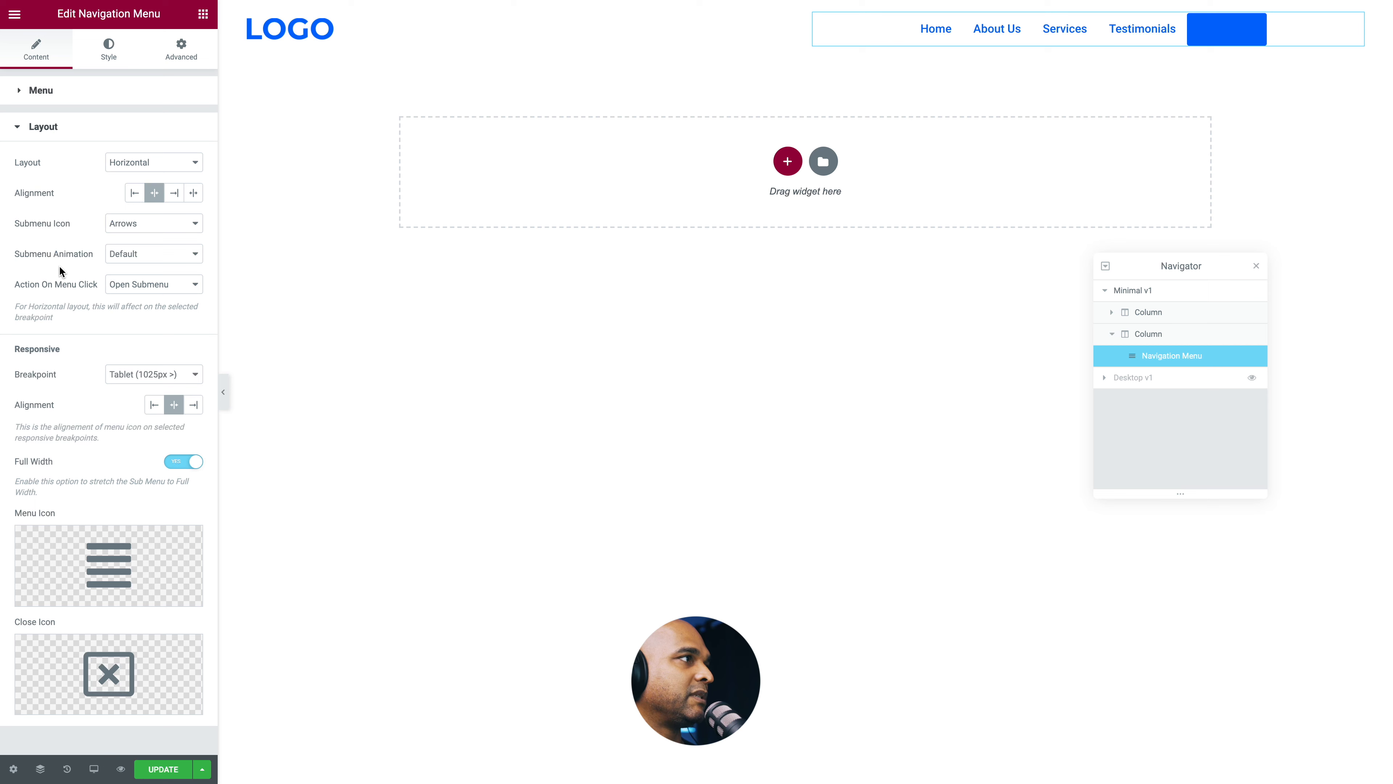
{"action": "left_click", "coordinate": [134, 163]}
{"action": "left_click", "coordinate": [134, 208]}
{"action": "left_click", "coordinate": [134, 199]}
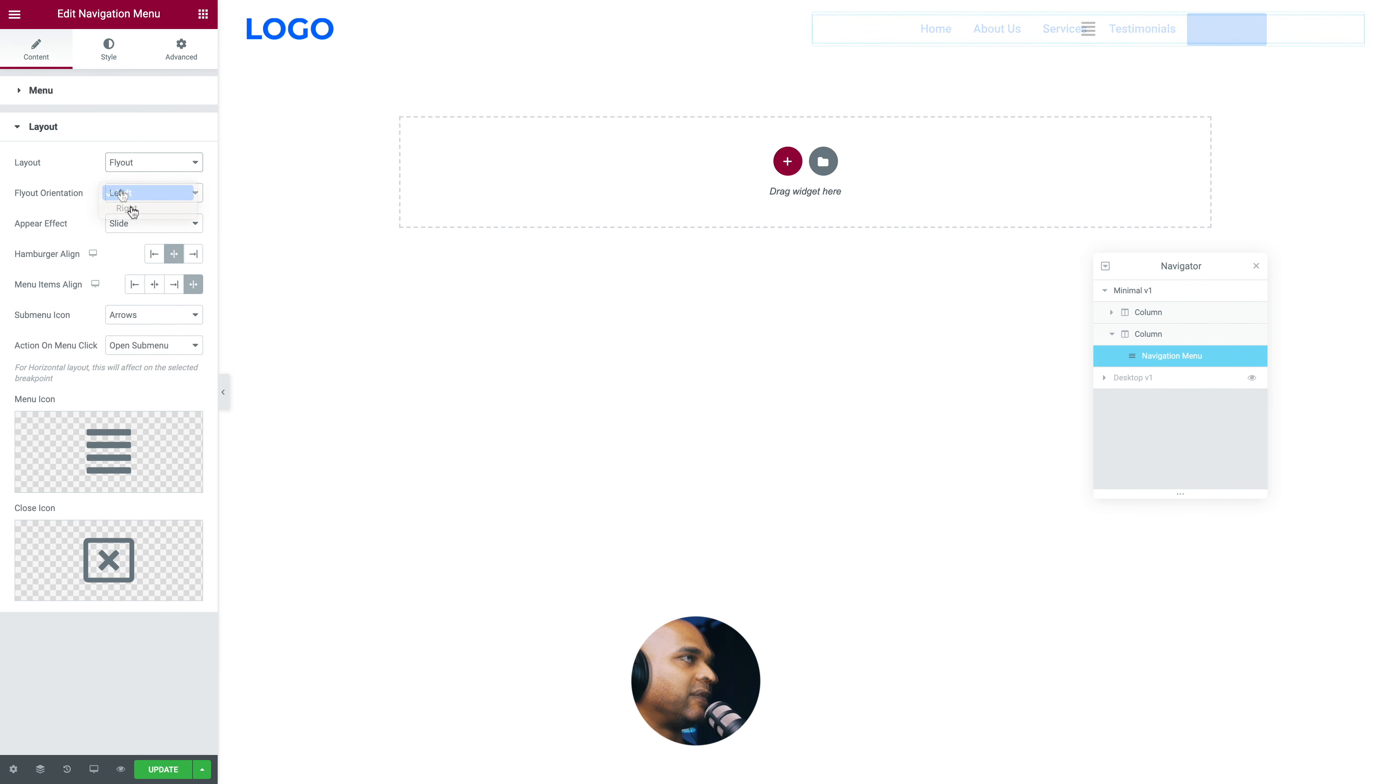
{"action": "left_click", "coordinate": [134, 209]}
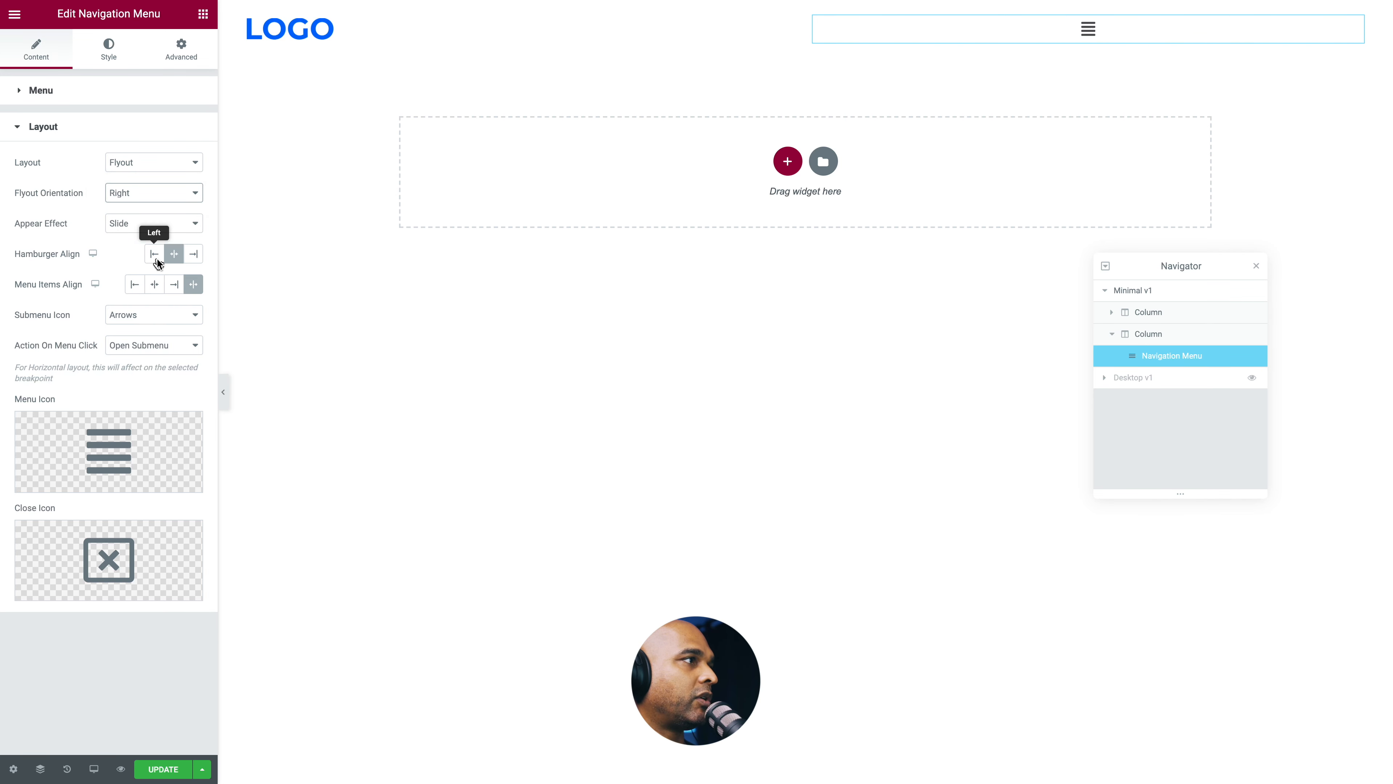
{"action": "left_click", "coordinate": [194, 254]}
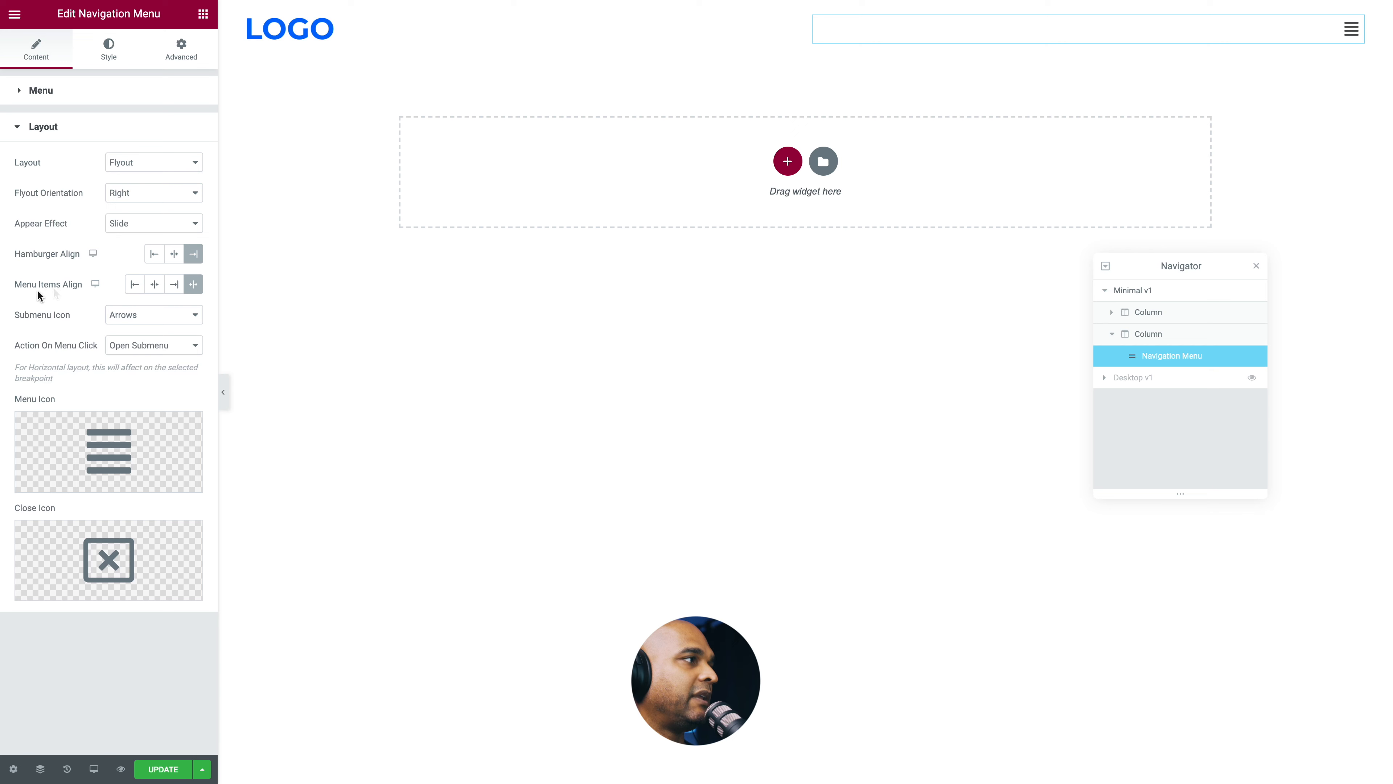
{"action": "left_click", "coordinate": [156, 286]}
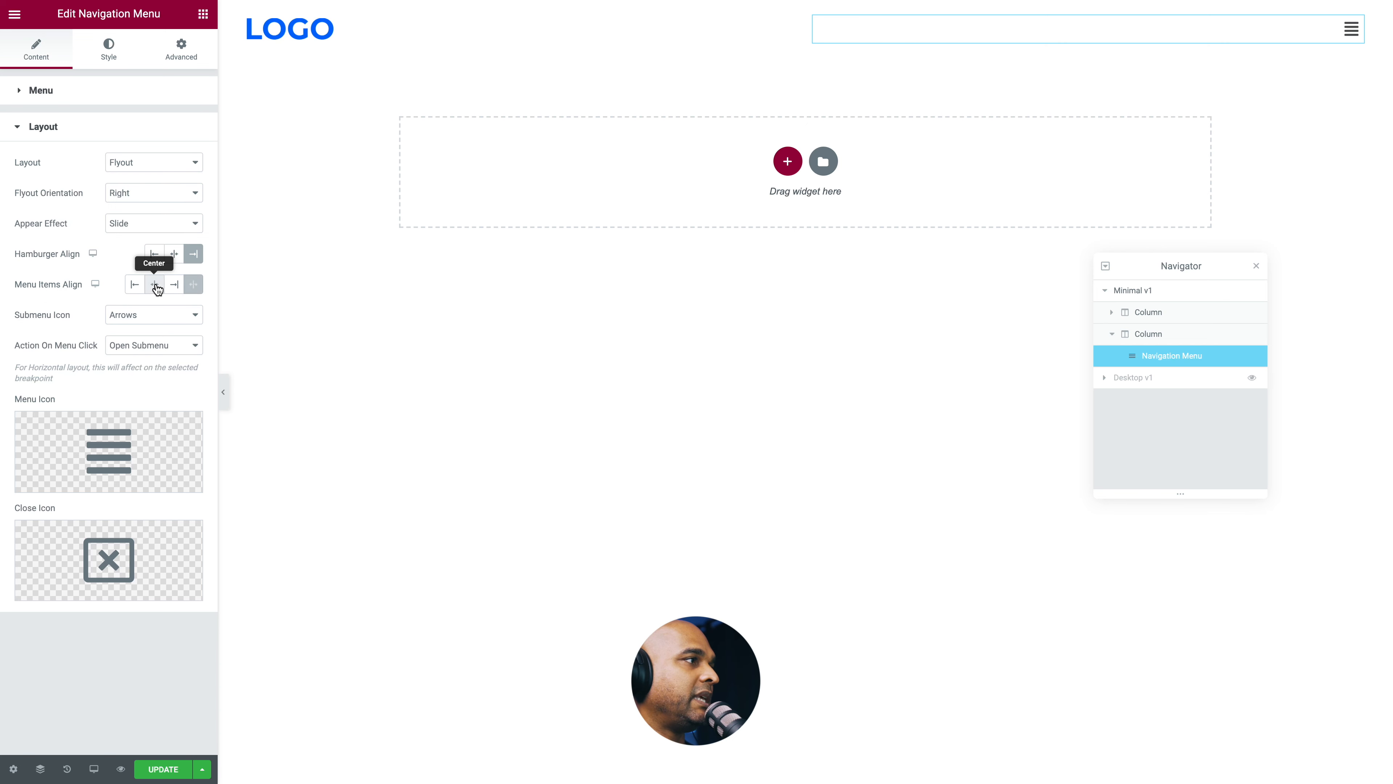
Step: Replace the navigation menu's menu icon with the horizontal Grip lines icon from the icon library
{"action": "left_click", "coordinate": [113, 443]}
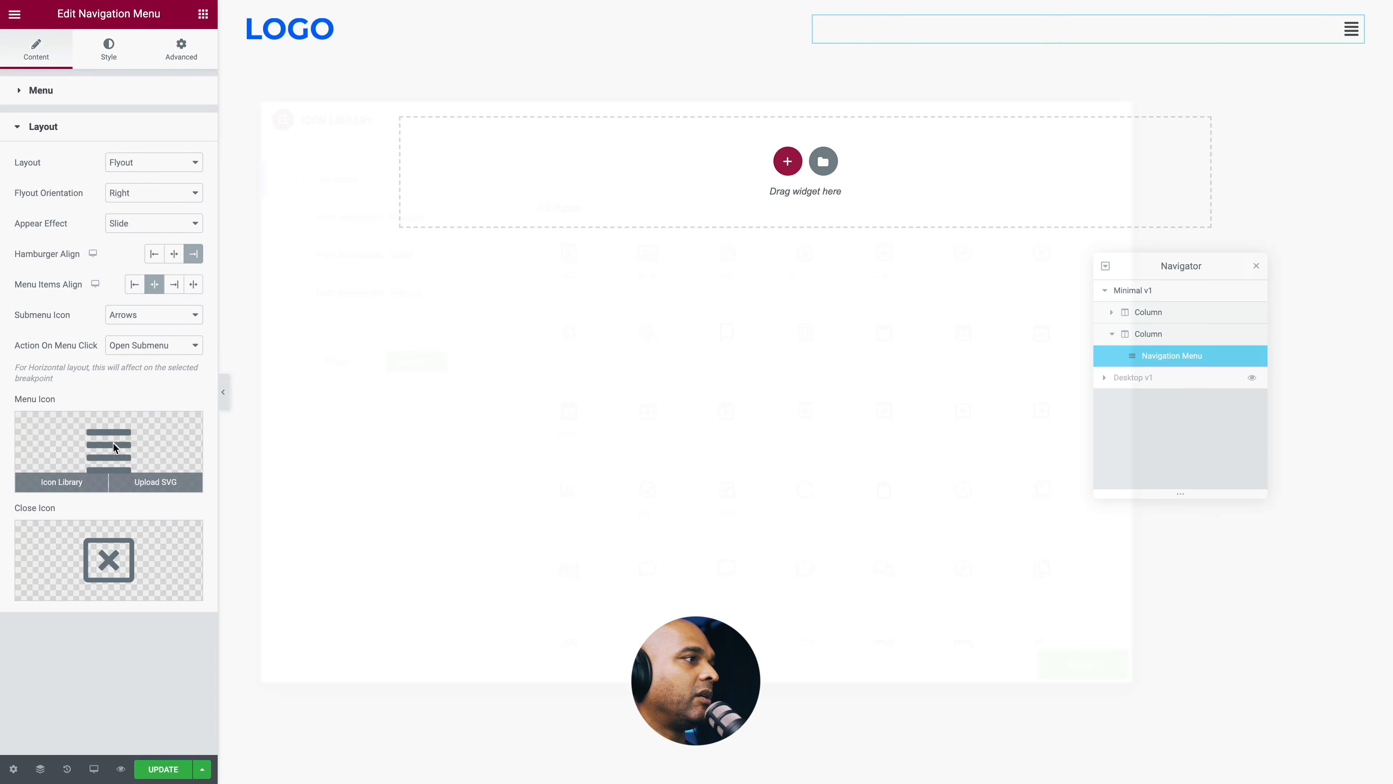
{"action": "type", "text": "grip"}
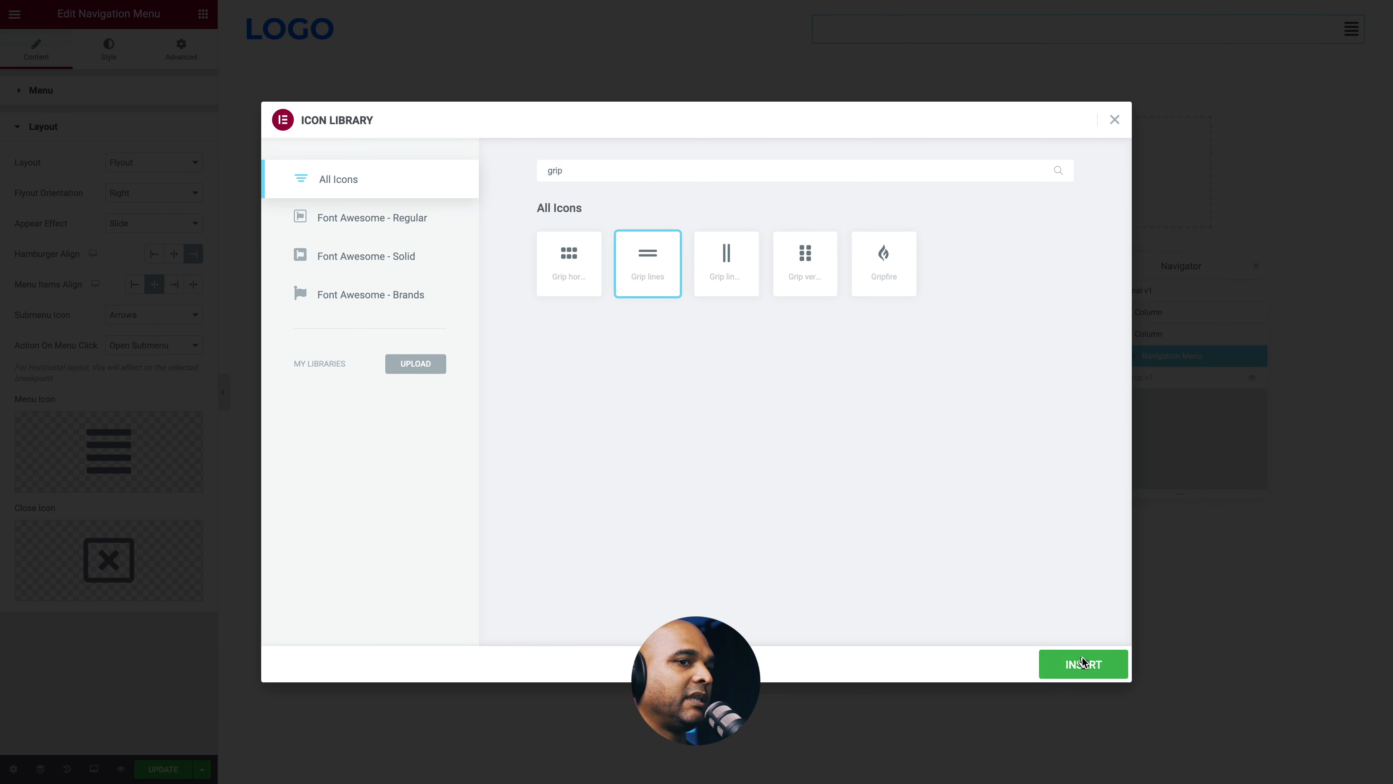
{"action": "left_click", "coordinate": [1082, 662]}
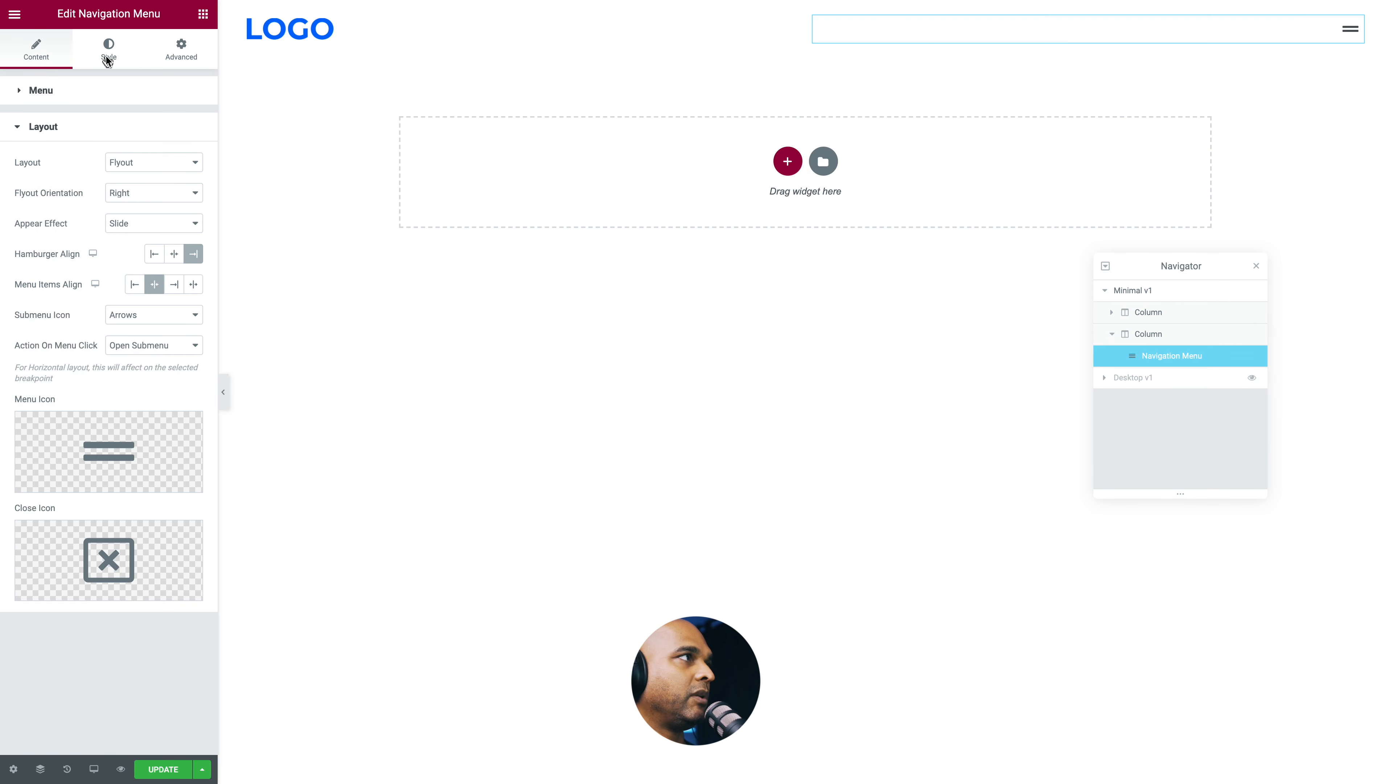
Step: Set the navigation menu's flyout box width to 800
{"action": "left_click", "coordinate": [108, 59]}
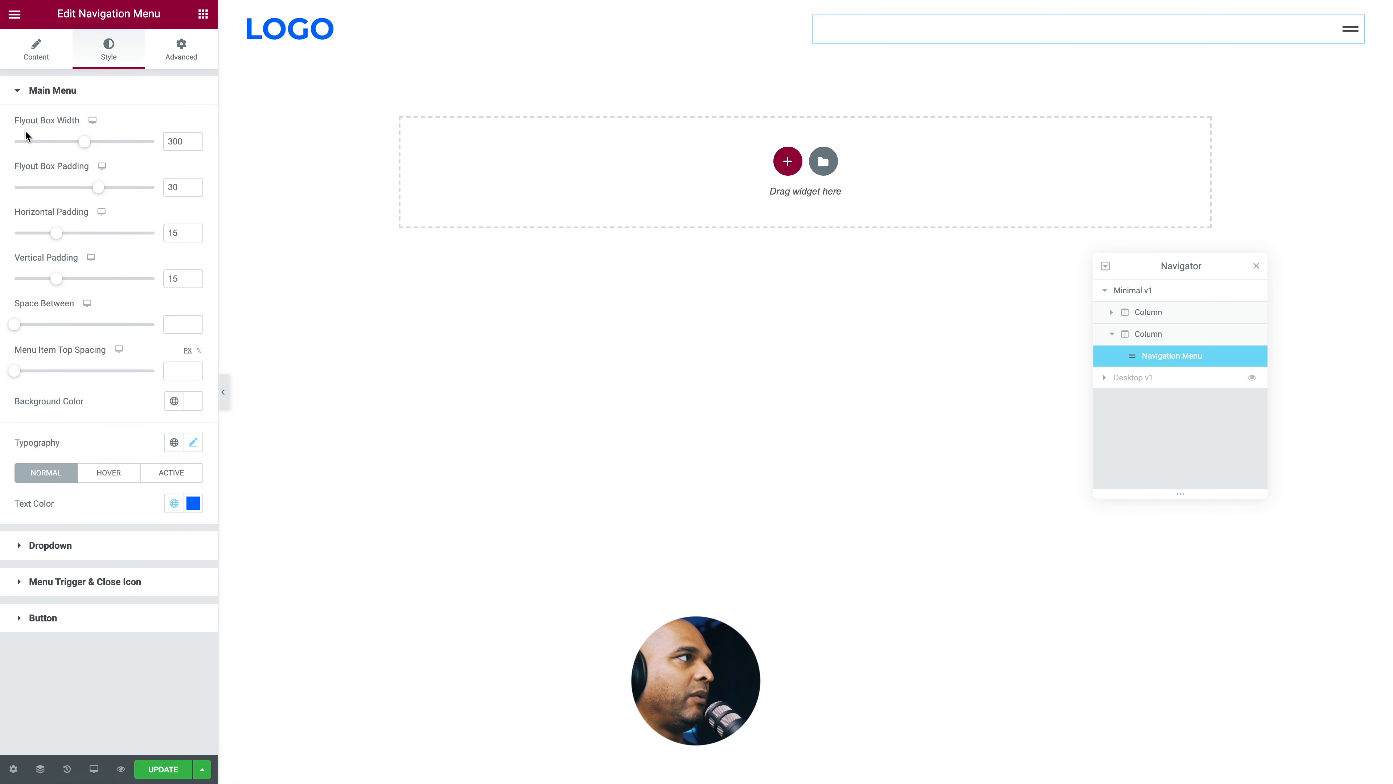
{"action": "left_click_drag", "start_coordinate": [85, 141], "coordinate": [167, 149]}
{"action": "double_click", "coordinate": [170, 143]}
{"action": "type", "text": "800"}
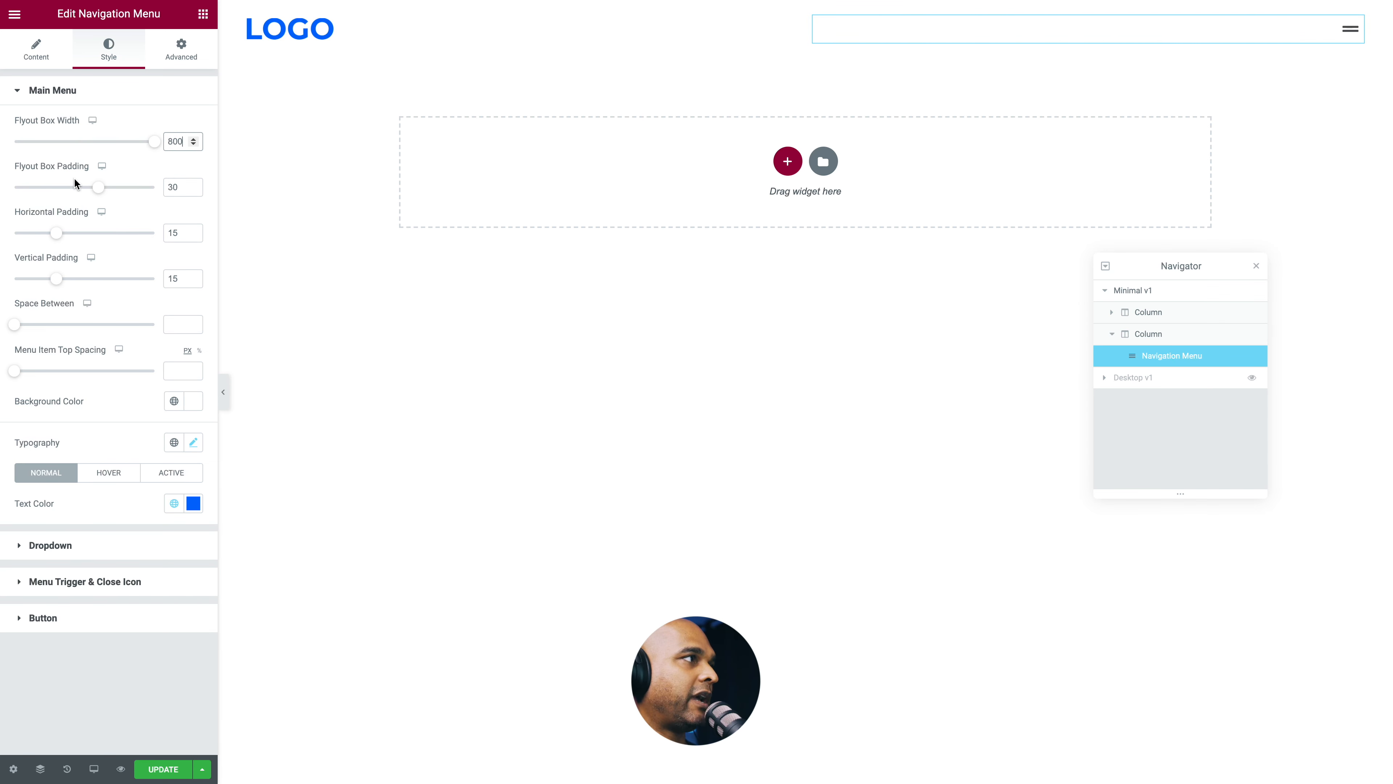
Step: Set the navigation menu's flyout box padding to 90 and its horizontal and vertical padding to 25
{"action": "double_click", "coordinate": [173, 186]}
{"action": "type", "text": "90"}
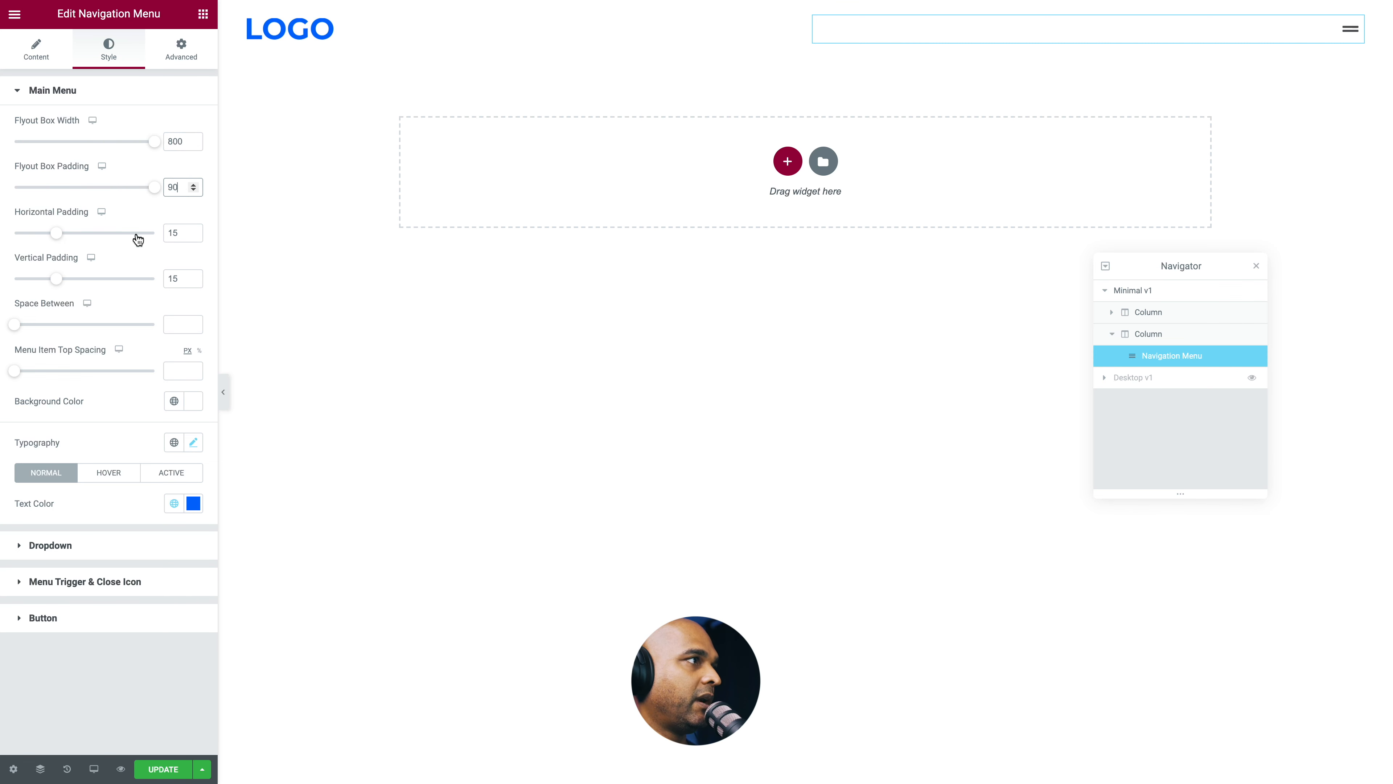
{"action": "left_click", "coordinate": [171, 232]}
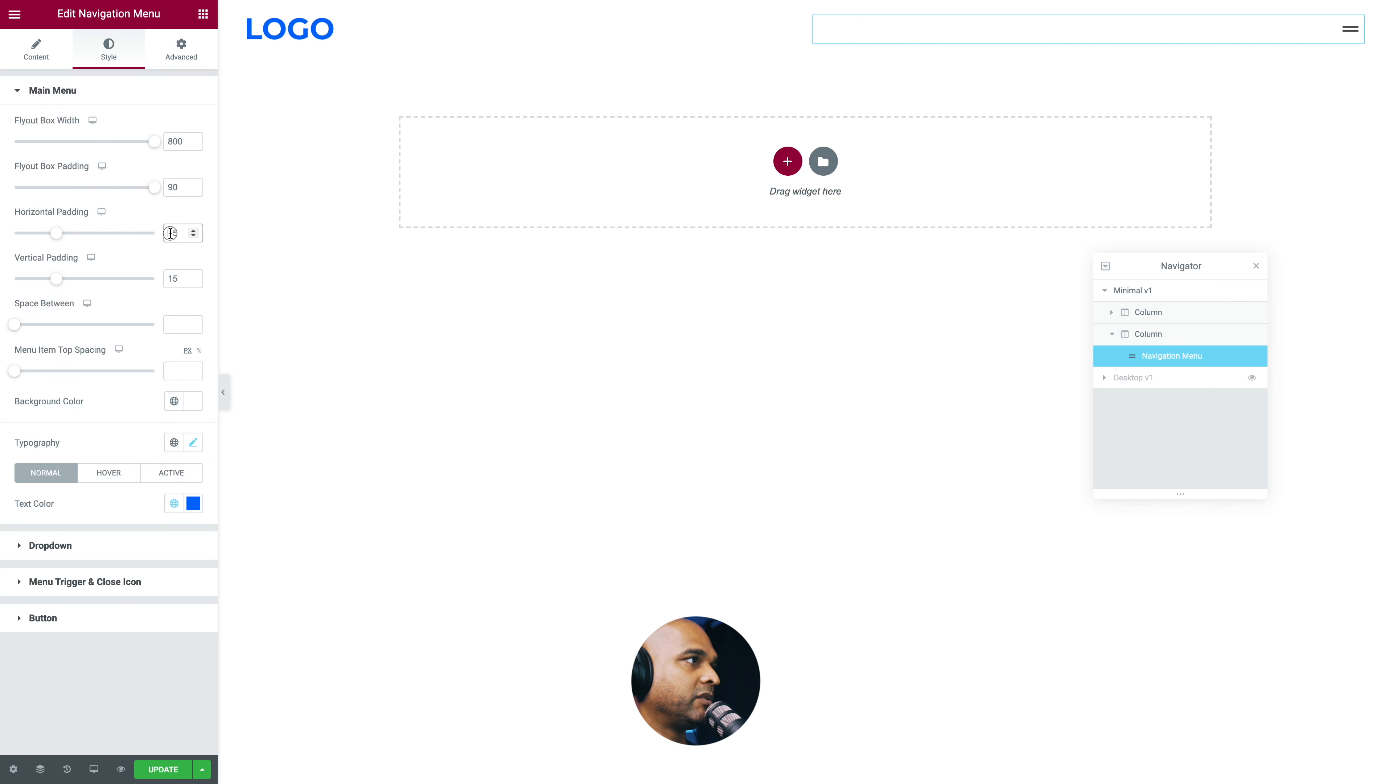
{"action": "type", "text": "25"}
{"action": "key", "text": "Tab"}
{"action": "type", "text": "25"}
Step: Set the main menu typography size to 30 px
{"action": "scroll", "coordinate": [121, 302], "scroll_direction": "down", "scroll_amount": 1}
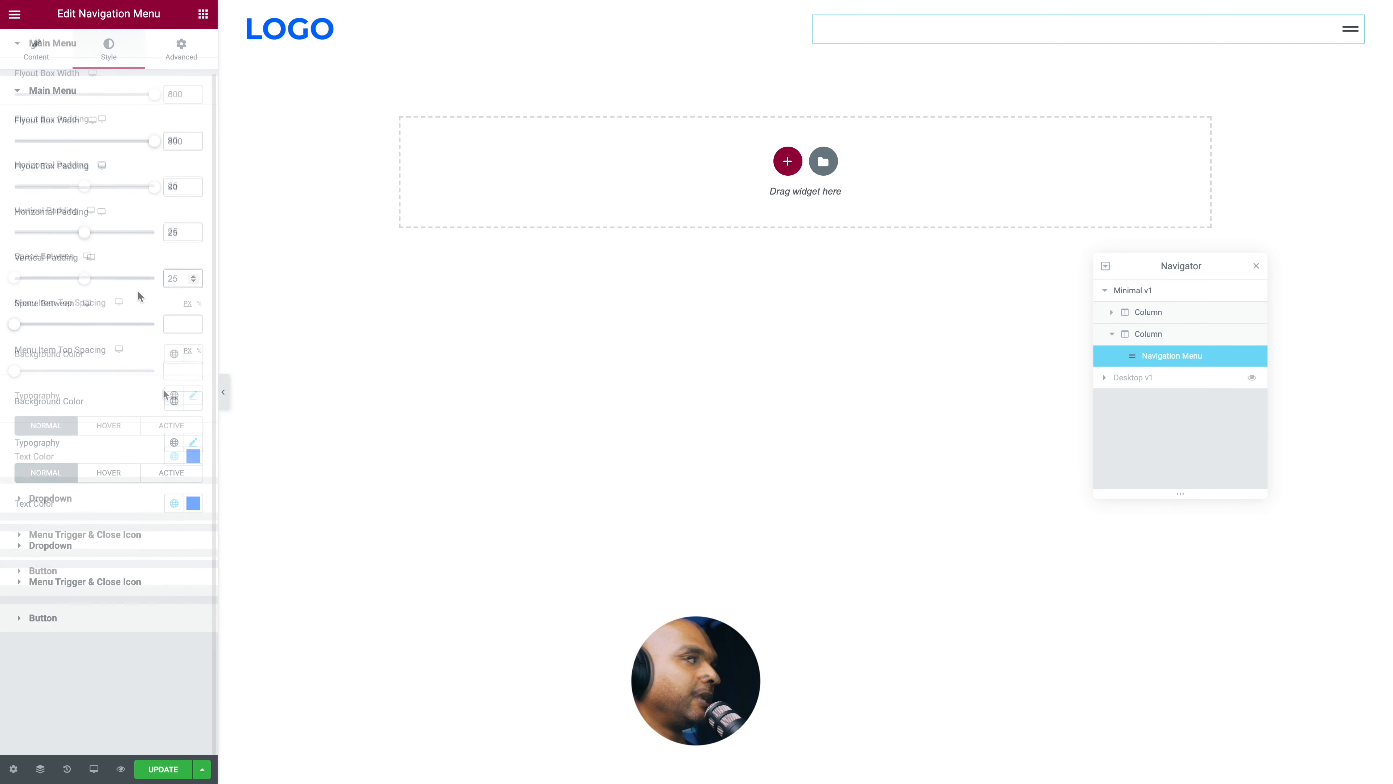
{"action": "left_click", "coordinate": [192, 396]}
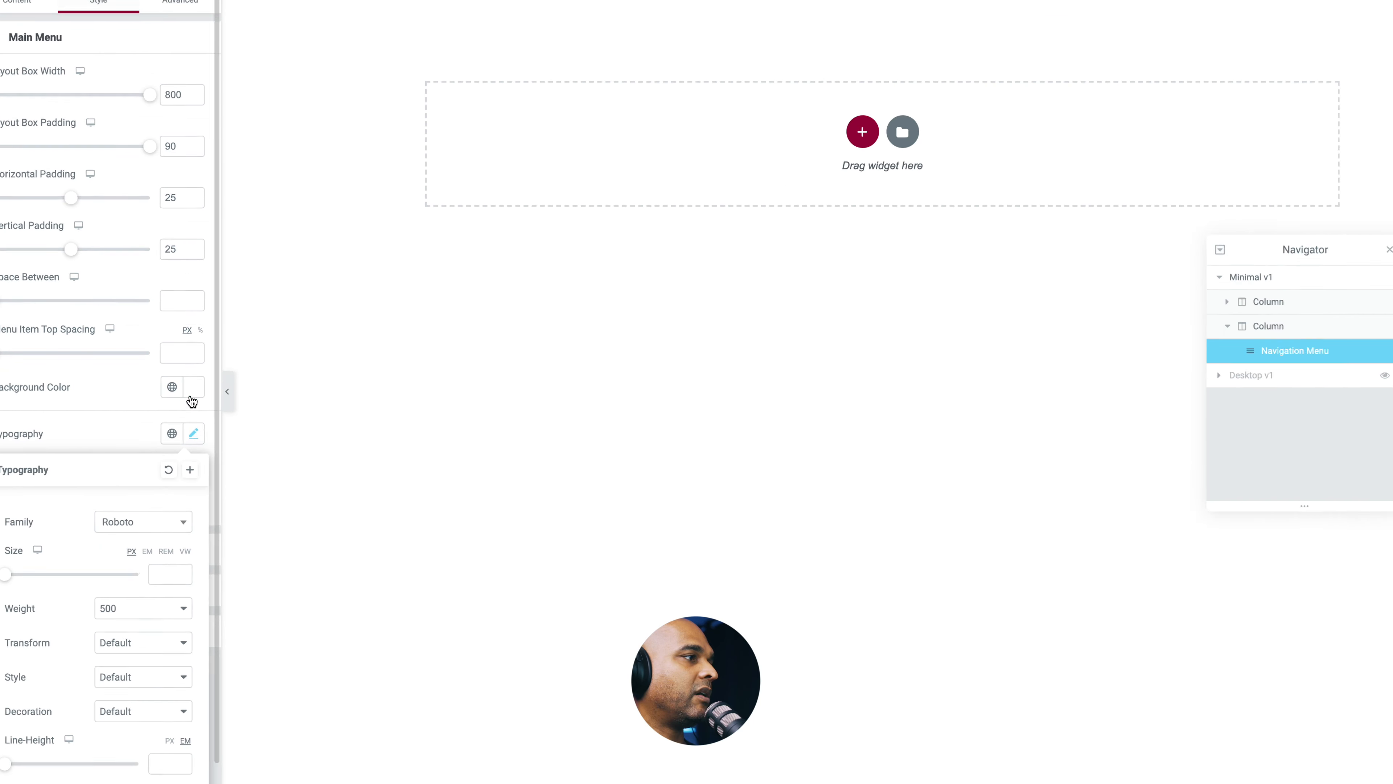
{"action": "scroll", "coordinate": [189, 398], "scroll_direction": "down", "scroll_amount": 1}
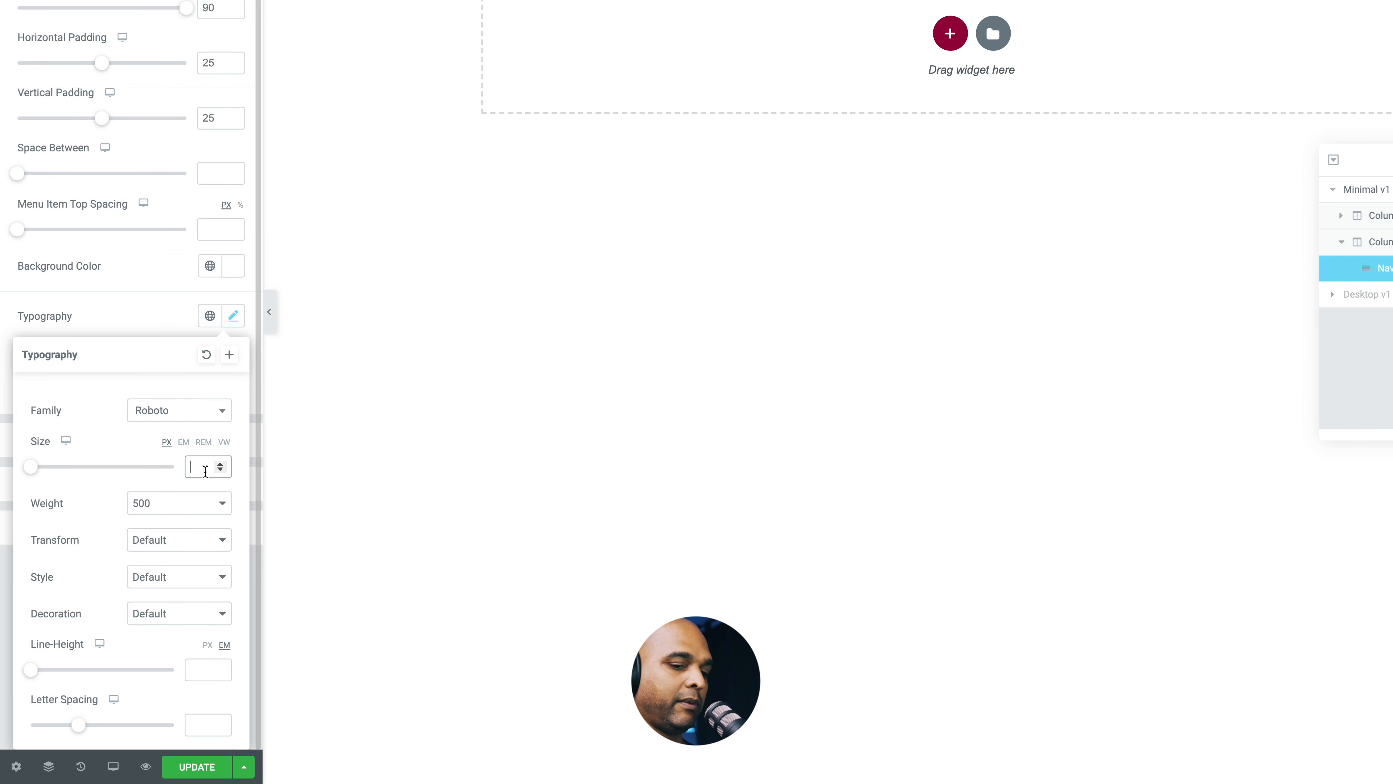
{"action": "type", "text": "30"}
{"action": "left_click", "coordinate": [156, 325]}
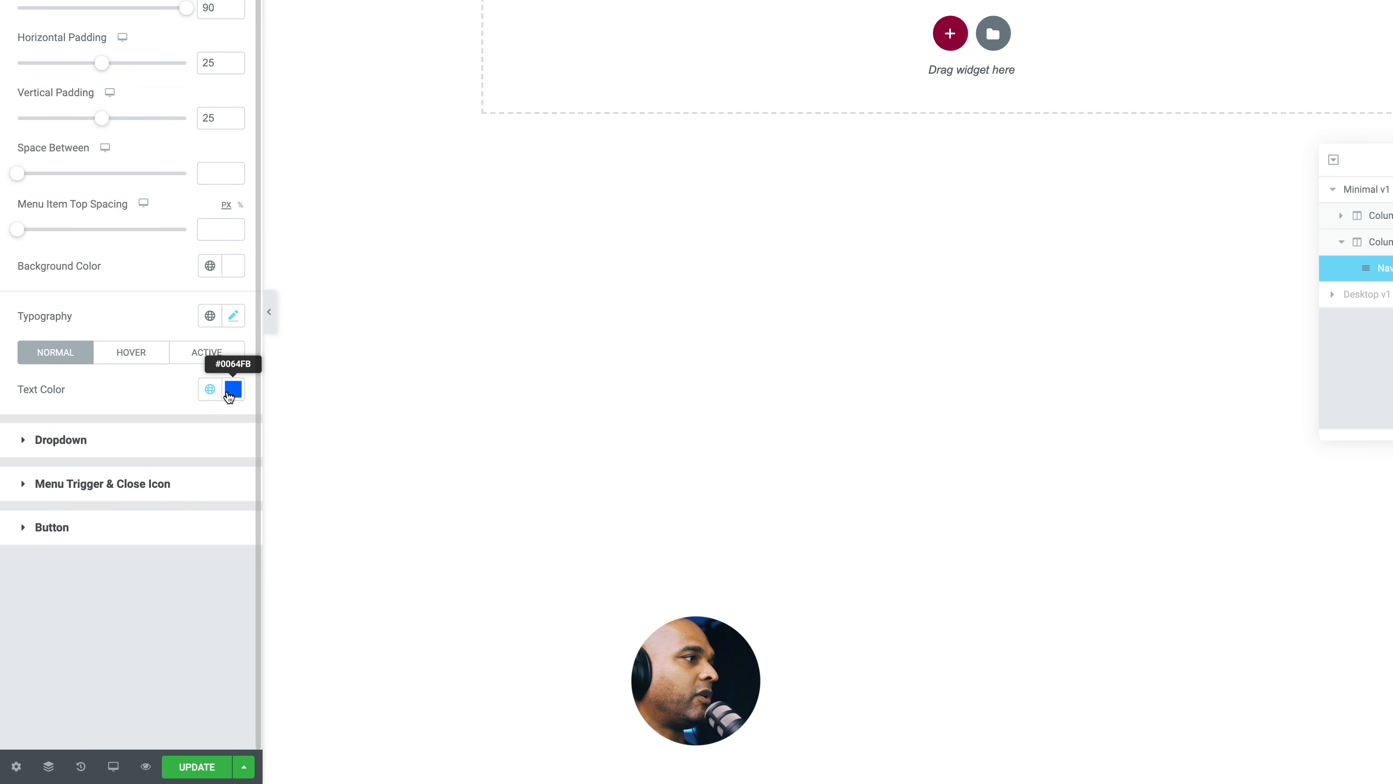
Step: Set the main menu's hover and active text colors to the global Saved Color #1
{"action": "left_click", "coordinate": [131, 357]}
{"action": "left_click", "coordinate": [210, 445]}
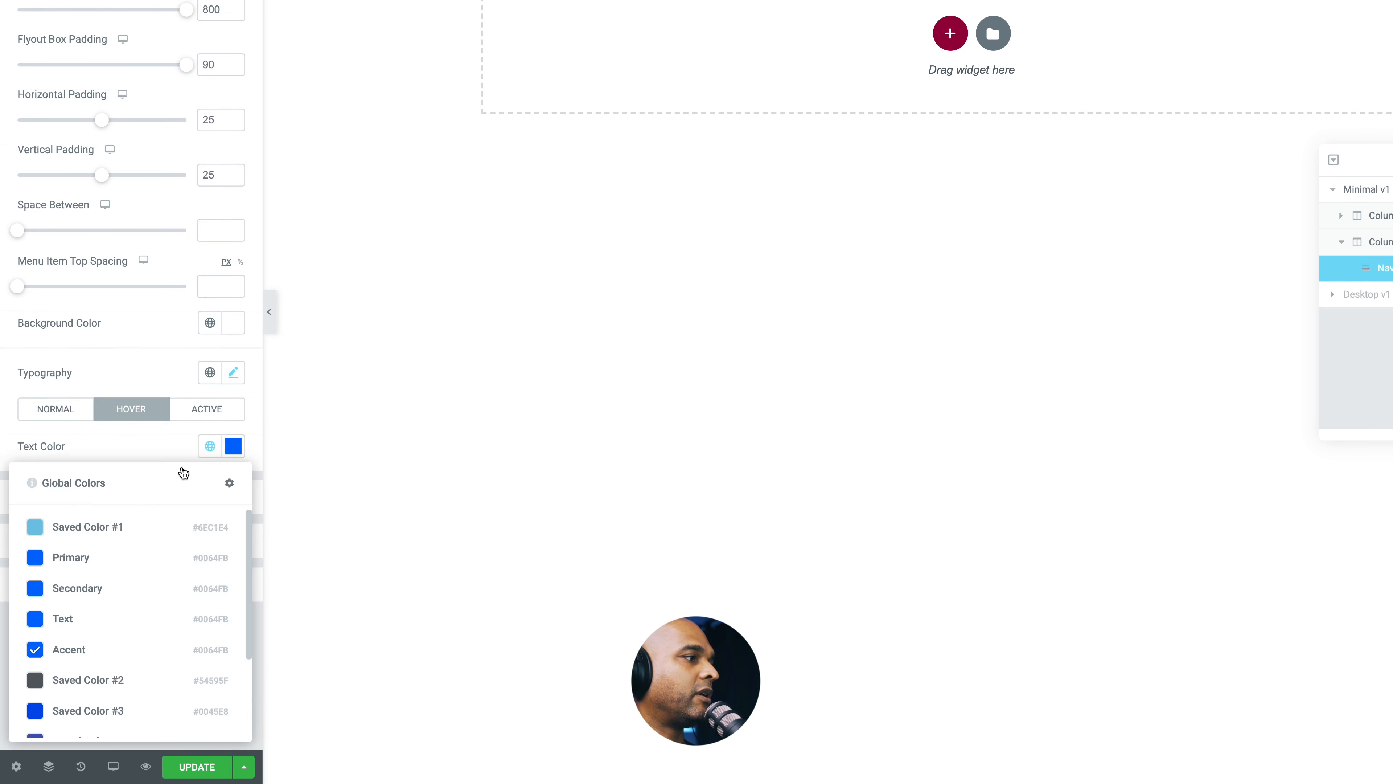
{"action": "left_click", "coordinate": [92, 528]}
{"action": "left_click", "coordinate": [207, 409]}
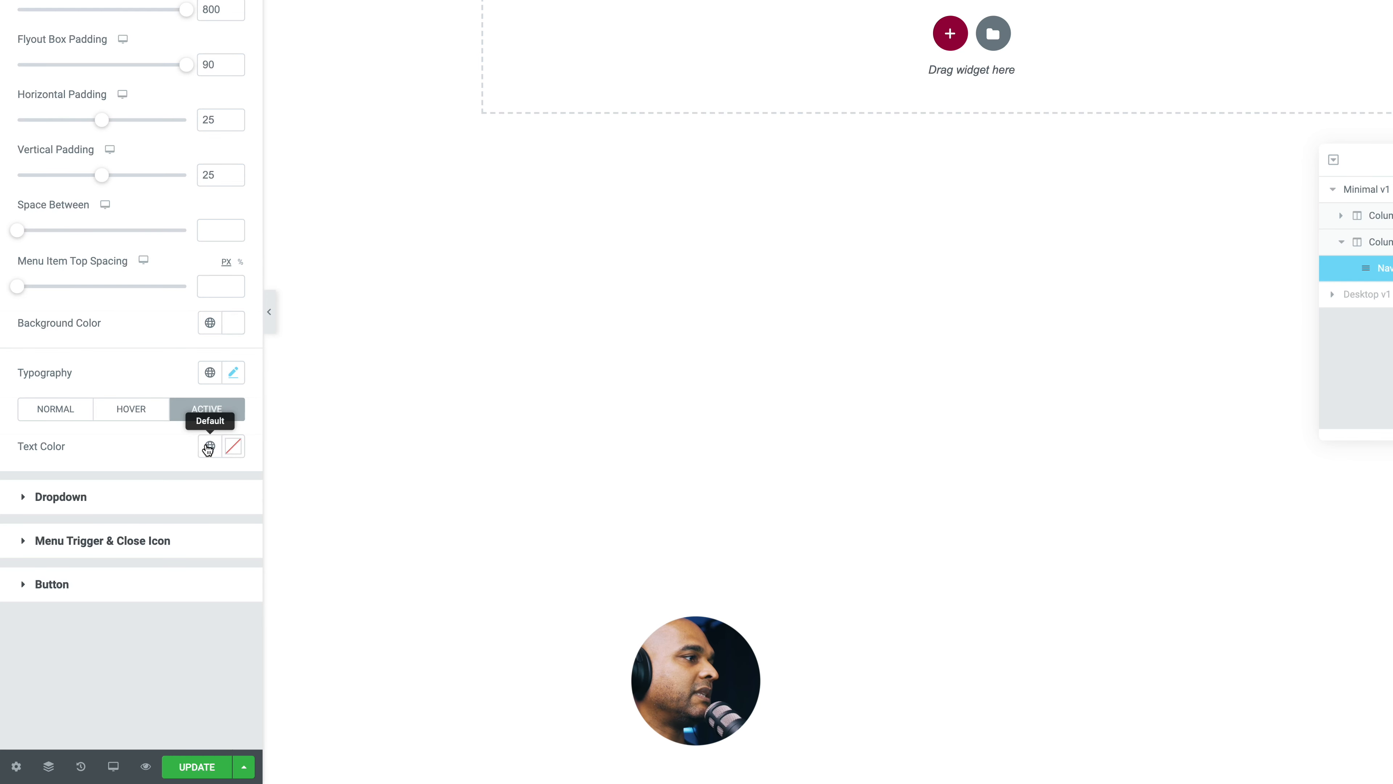
{"action": "left_click", "coordinate": [210, 445]}
{"action": "left_click", "coordinate": [71, 525]}
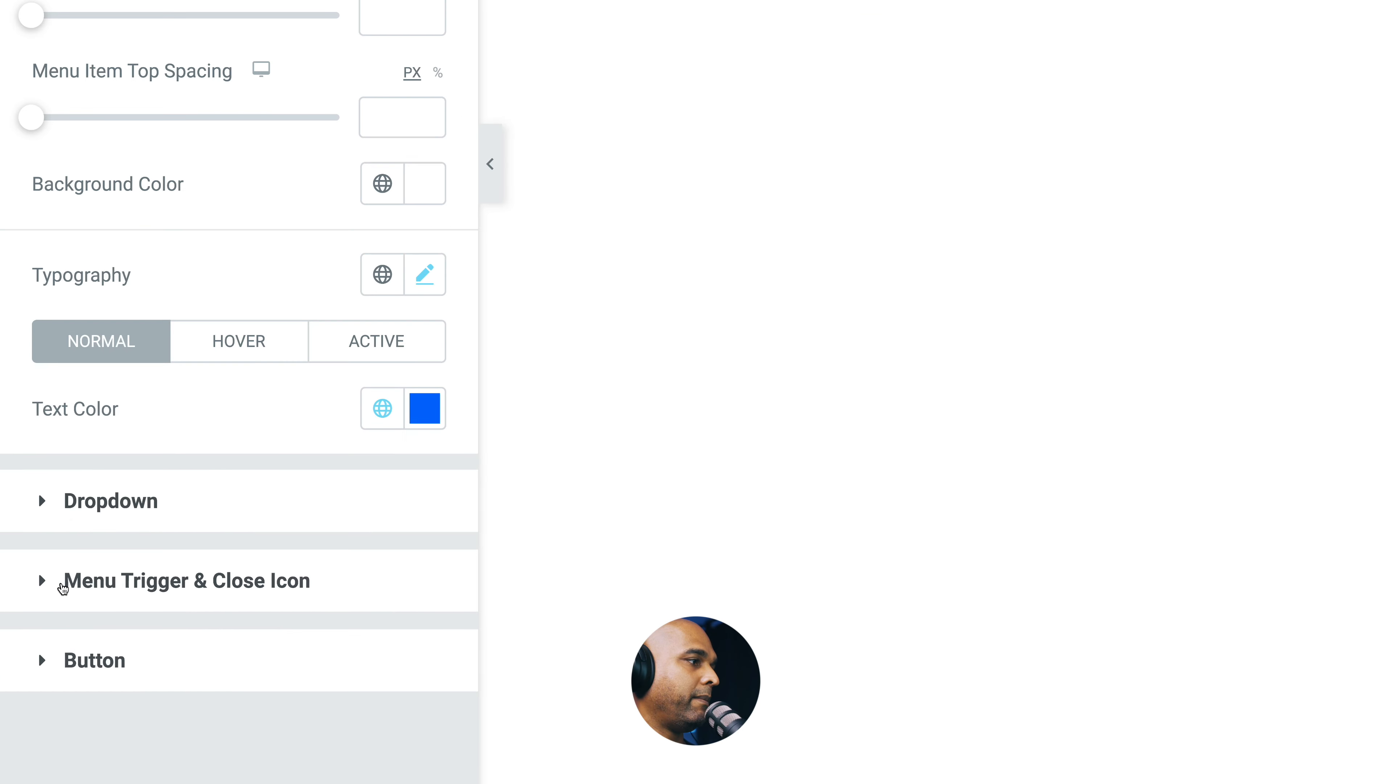
Step: Set the menu trigger icon's normal color to the global Primary color
{"action": "left_click", "coordinate": [74, 578]}
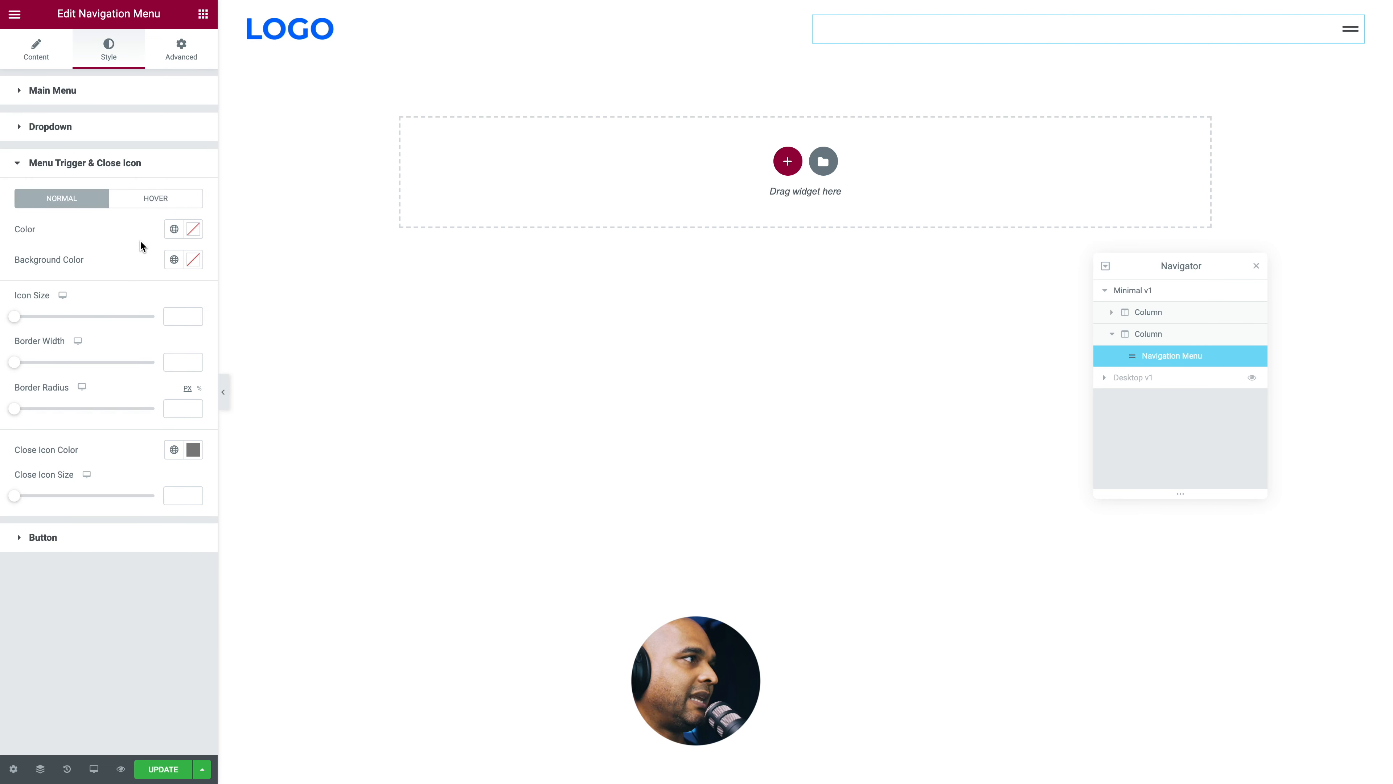
{"action": "left_click", "coordinate": [174, 229]}
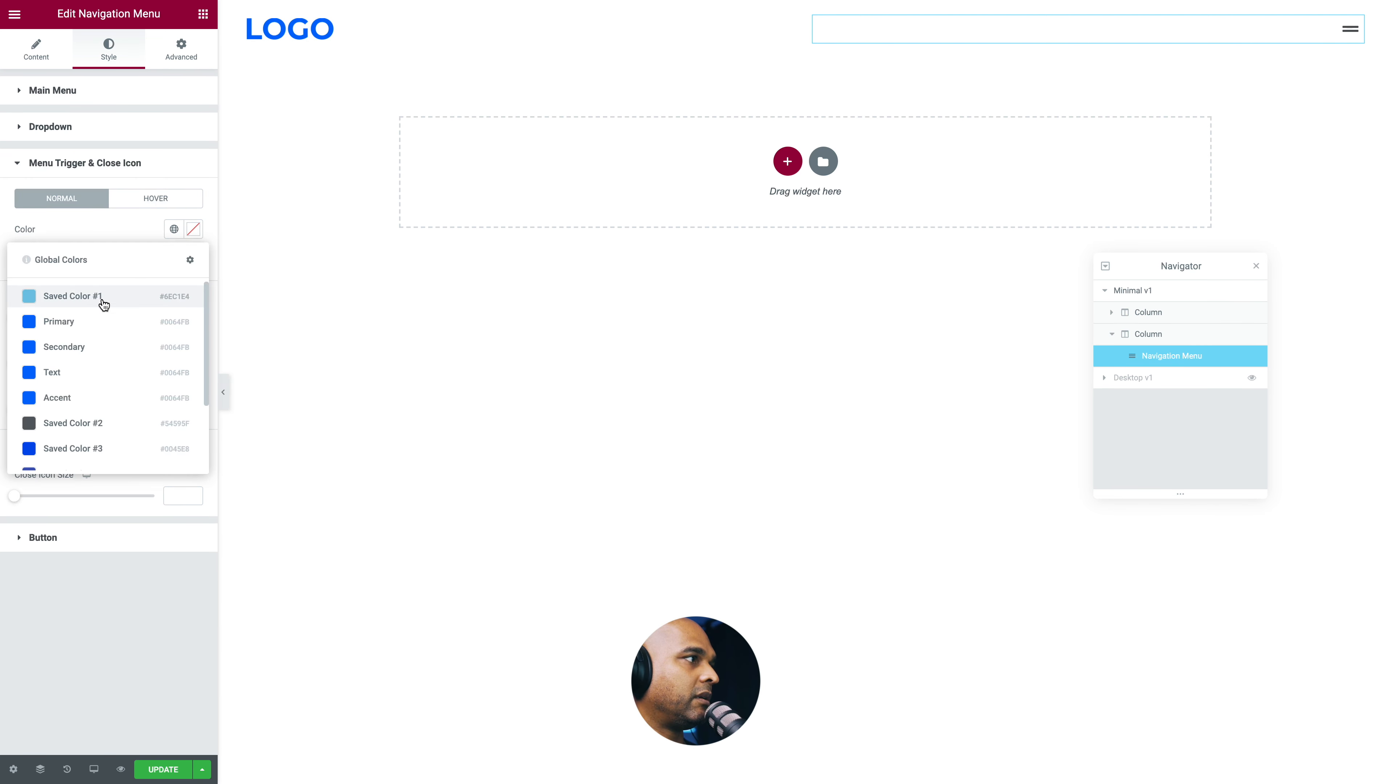
{"action": "left_click", "coordinate": [74, 321]}
{"action": "left_click", "coordinate": [193, 229]}
{"action": "left_click", "coordinate": [119, 204]}
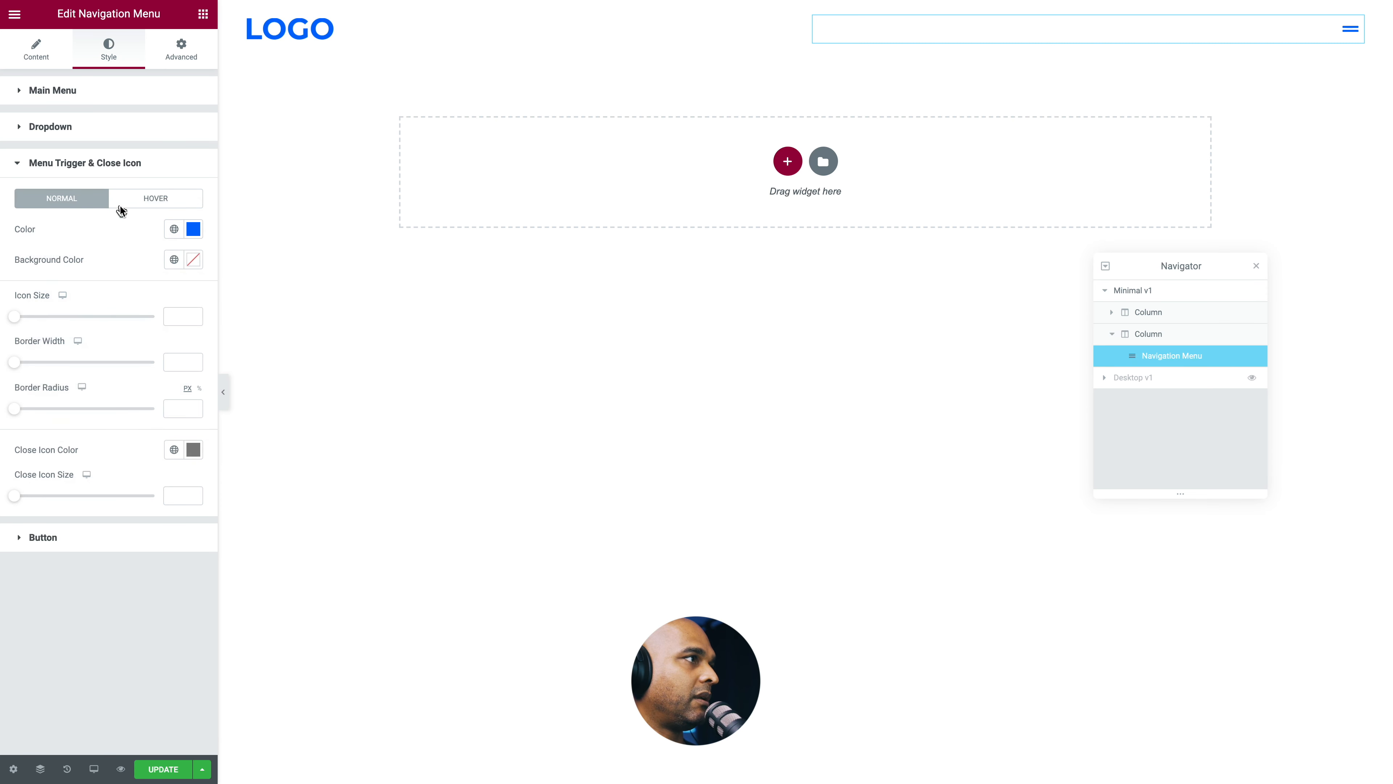
Step: Set the menu trigger icon's hover color to the global Saved Color #1
{"action": "left_click", "coordinate": [148, 200]}
{"action": "left_click", "coordinate": [173, 229]}
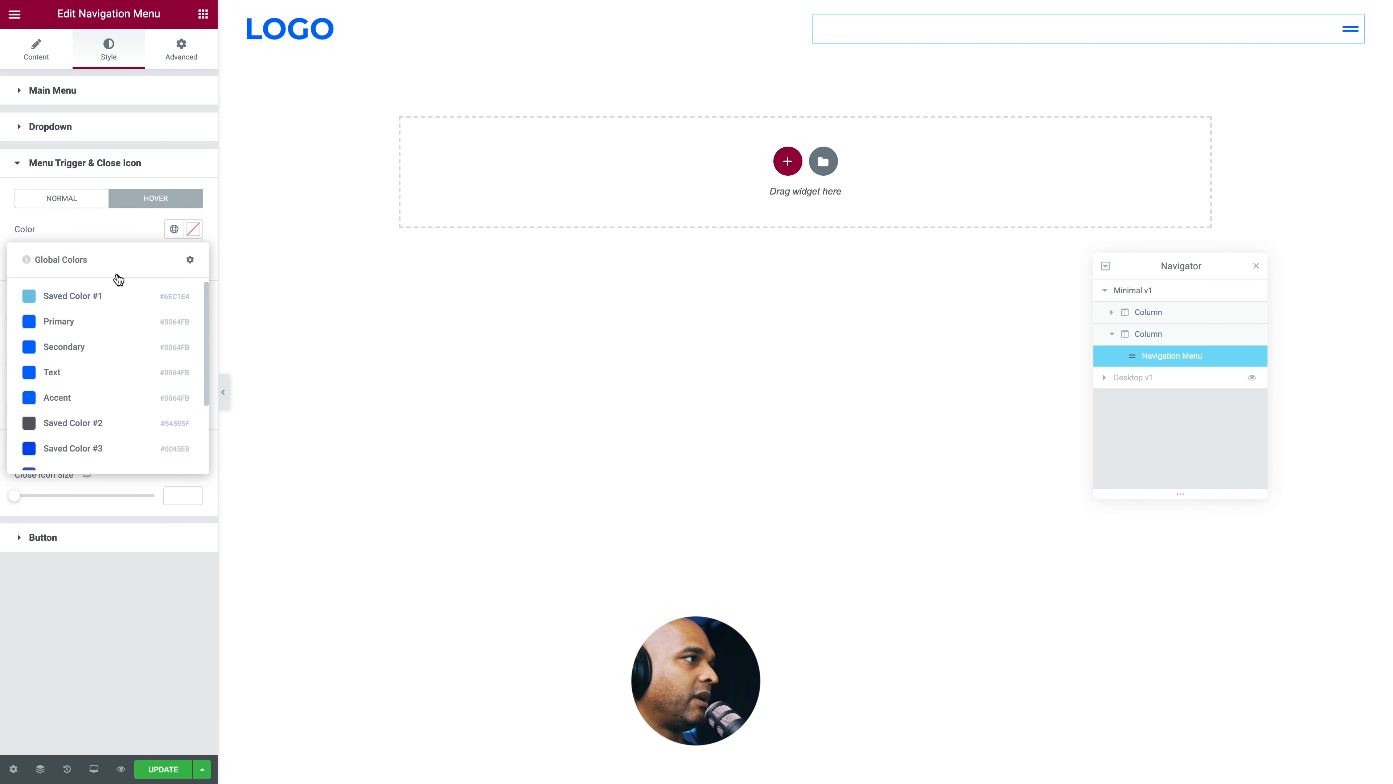
{"action": "left_click", "coordinate": [69, 292]}
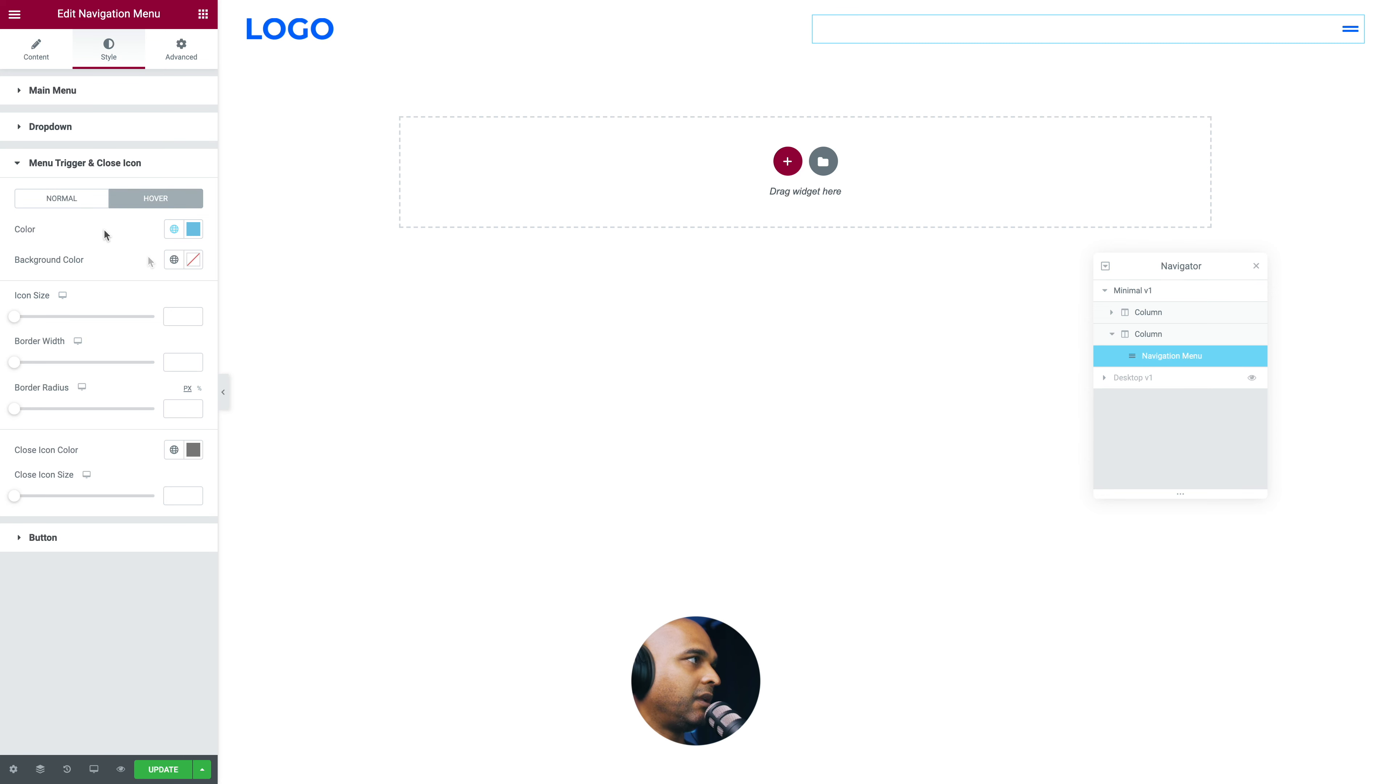
Step: Set the menu trigger icon size to 25 and the close icon size to 30
{"action": "left_click", "coordinate": [176, 315]}
{"action": "type", "text": "25"}
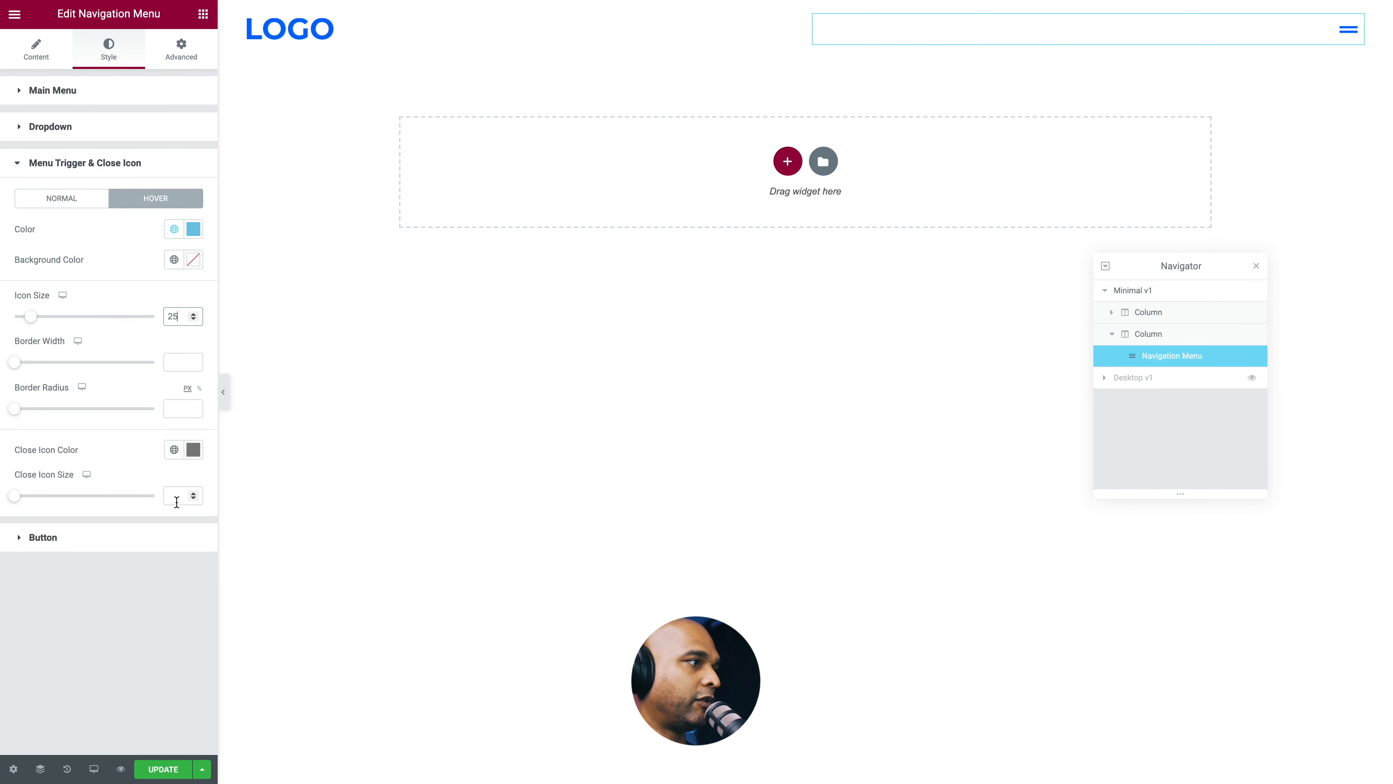
{"action": "left_click", "coordinate": [179, 499]}
{"action": "type", "text": "30"}
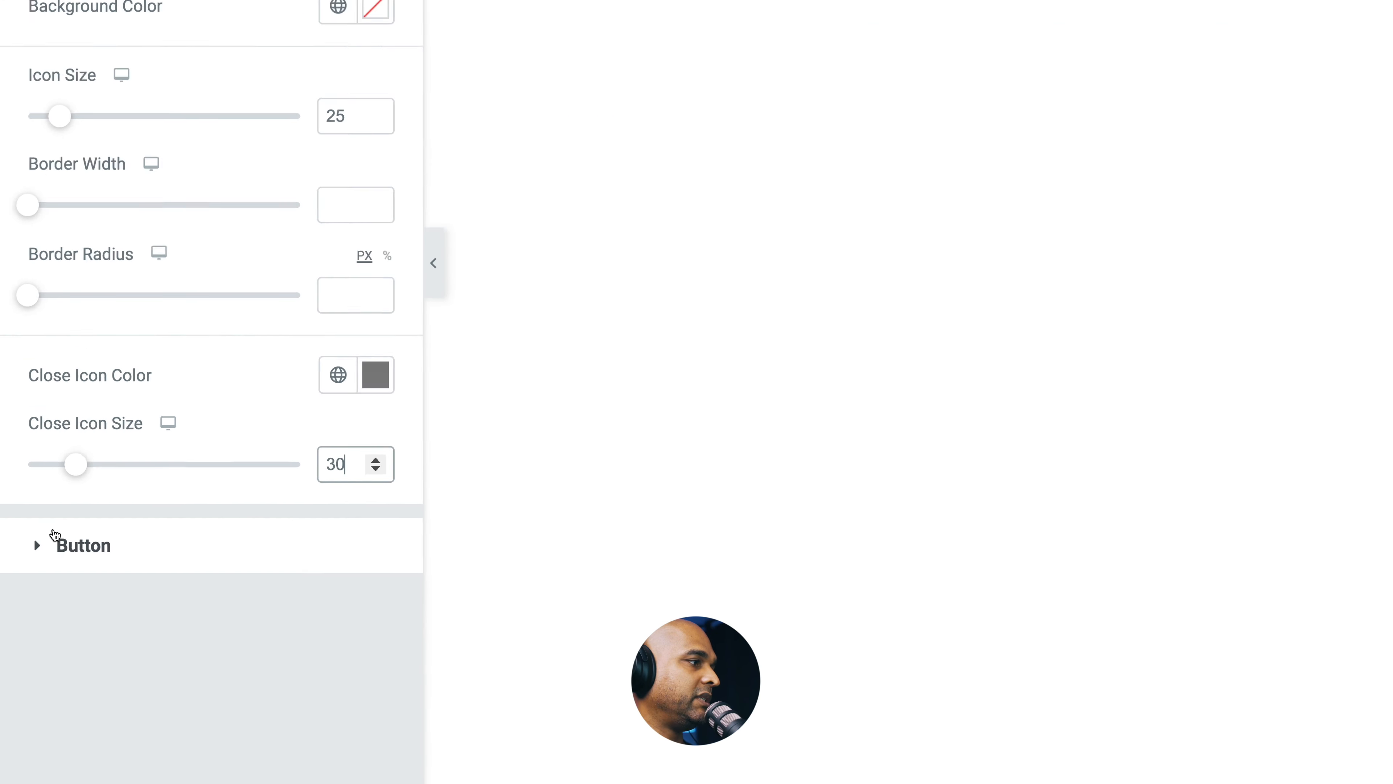
Step: Set the navigation menu button's typography size to 20 px
{"action": "left_click", "coordinate": [55, 537]}
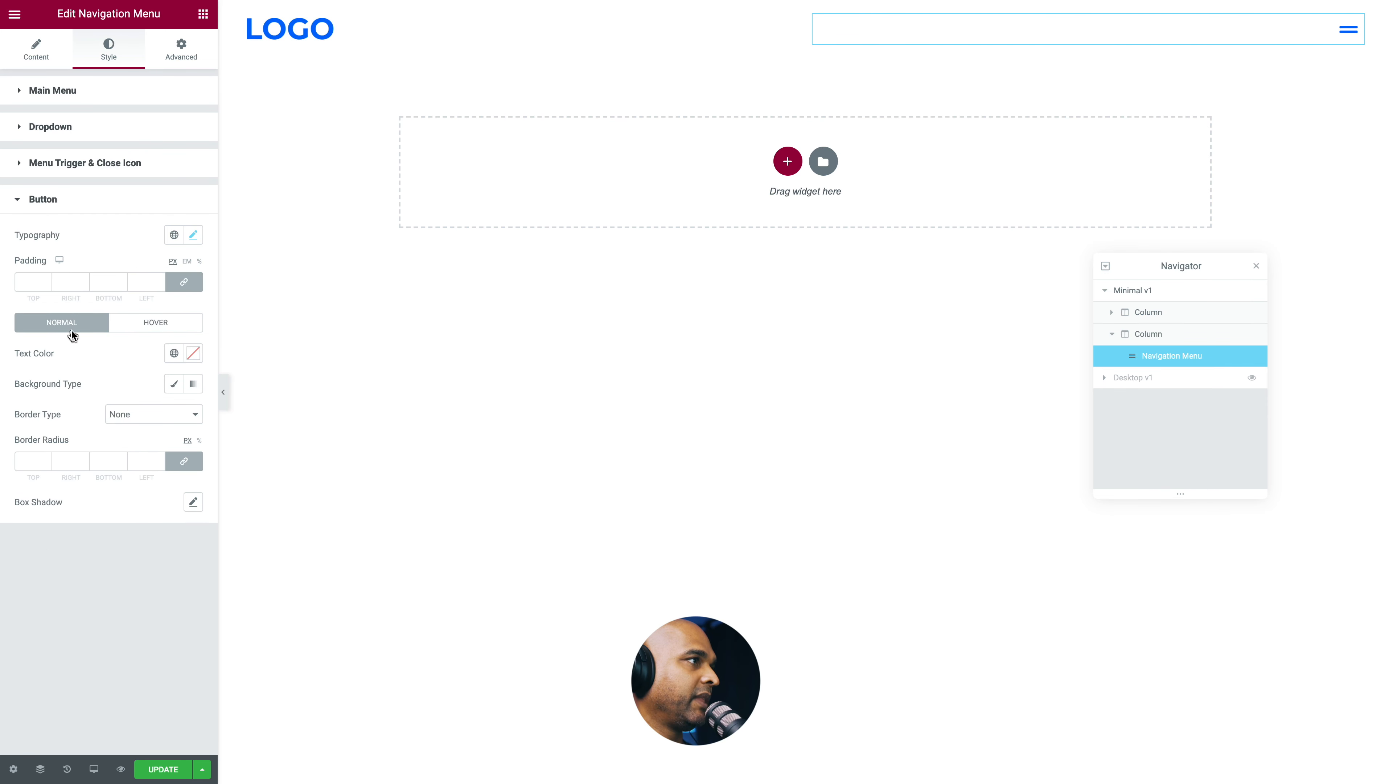
{"action": "left_click", "coordinate": [193, 235]}
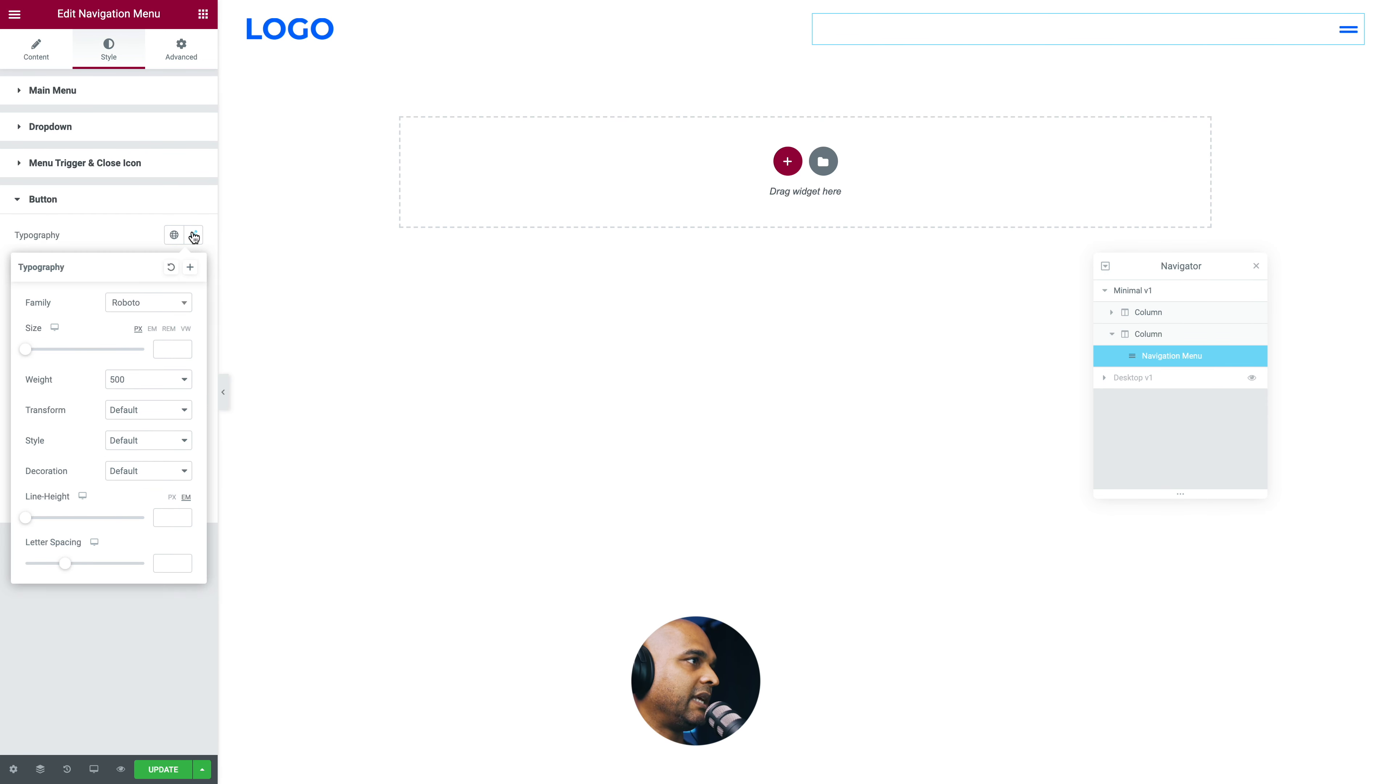
{"action": "left_click", "coordinate": [157, 346]}
{"action": "type", "text": "20"}
{"action": "left_click", "coordinate": [143, 242]}
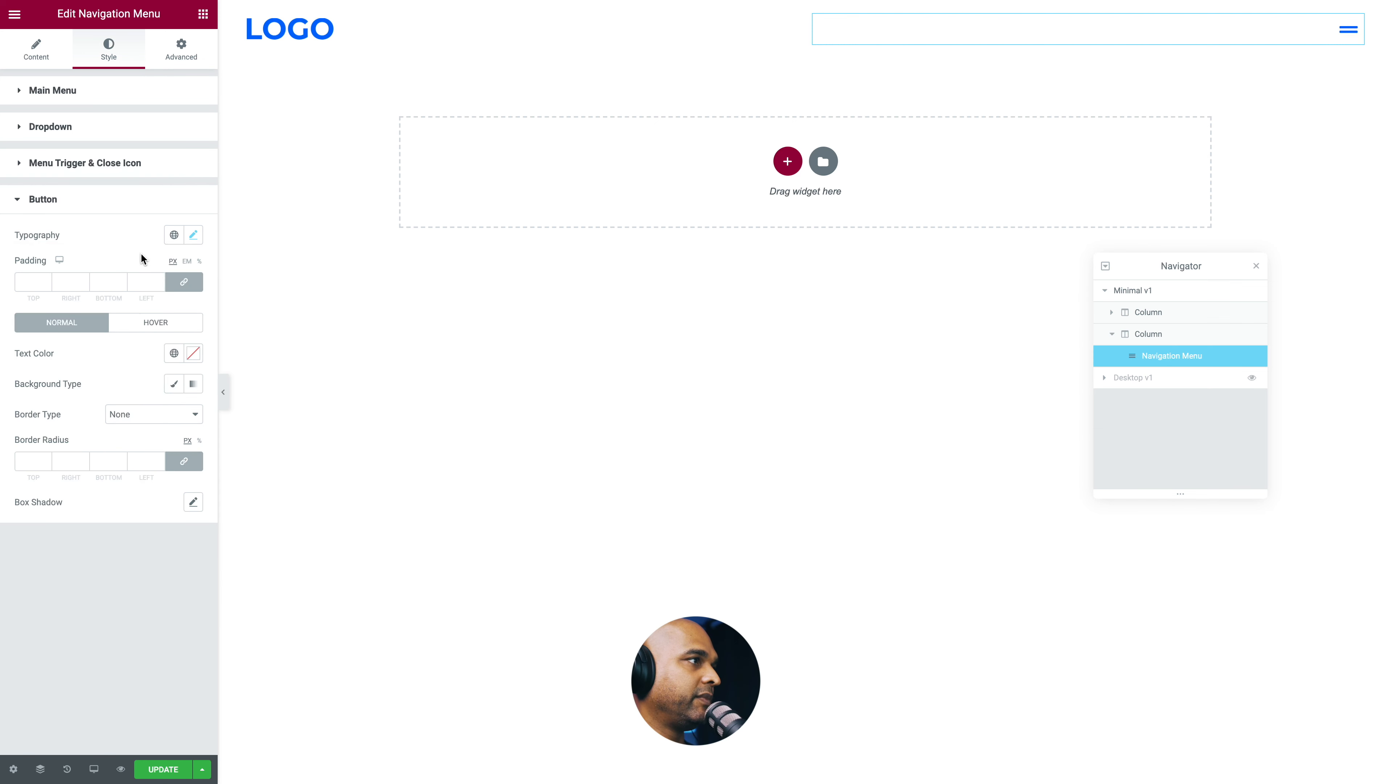
Step: Unlink the menu button's padding, set it to 15 top and bottom and 40 left and right, and save the header
{"action": "left_click", "coordinate": [185, 283]}
{"action": "left_click", "coordinate": [29, 284]}
{"action": "type", "text": "10"}
{"action": "key", "text": "Tab"}
{"action": "key", "text": "Tab"}
{"action": "key", "text": "Tab"}
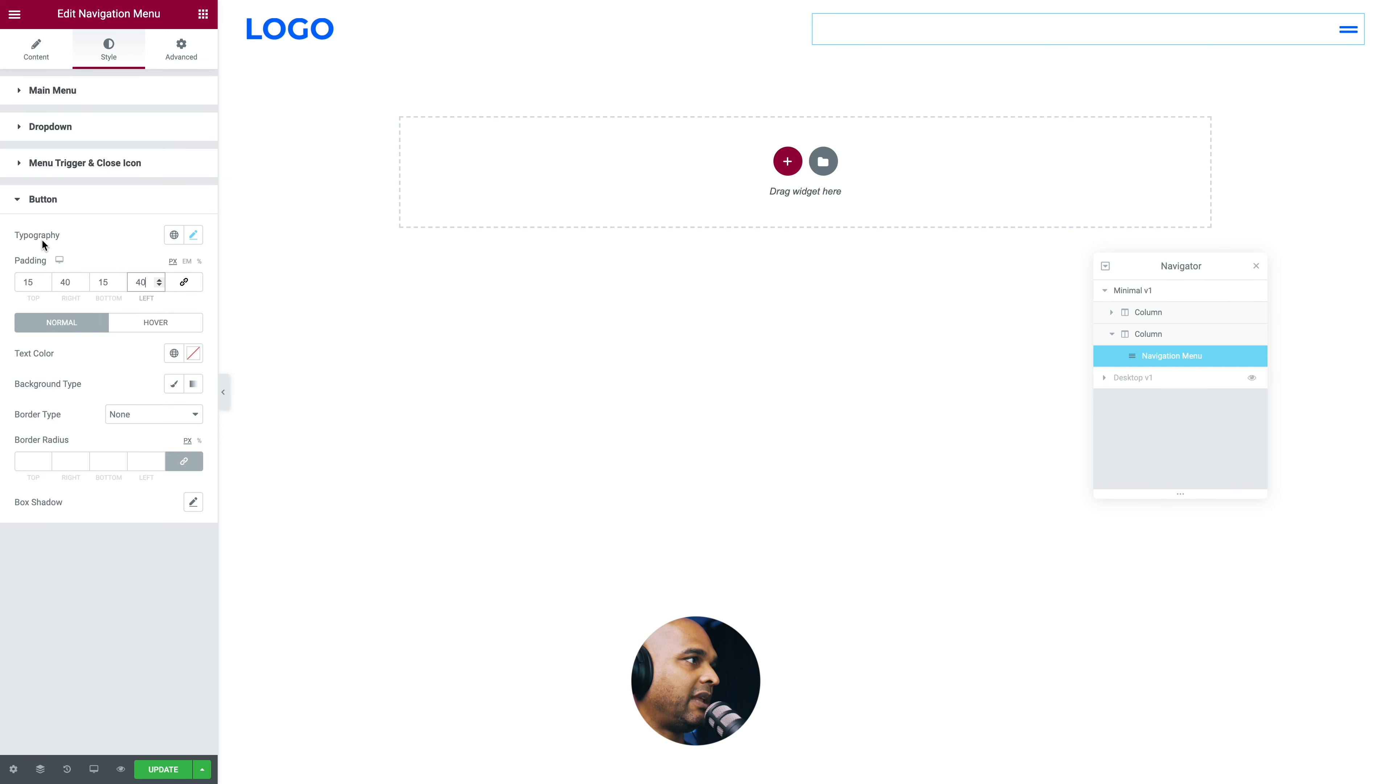
{"action": "left_click", "coordinate": [83, 247]}
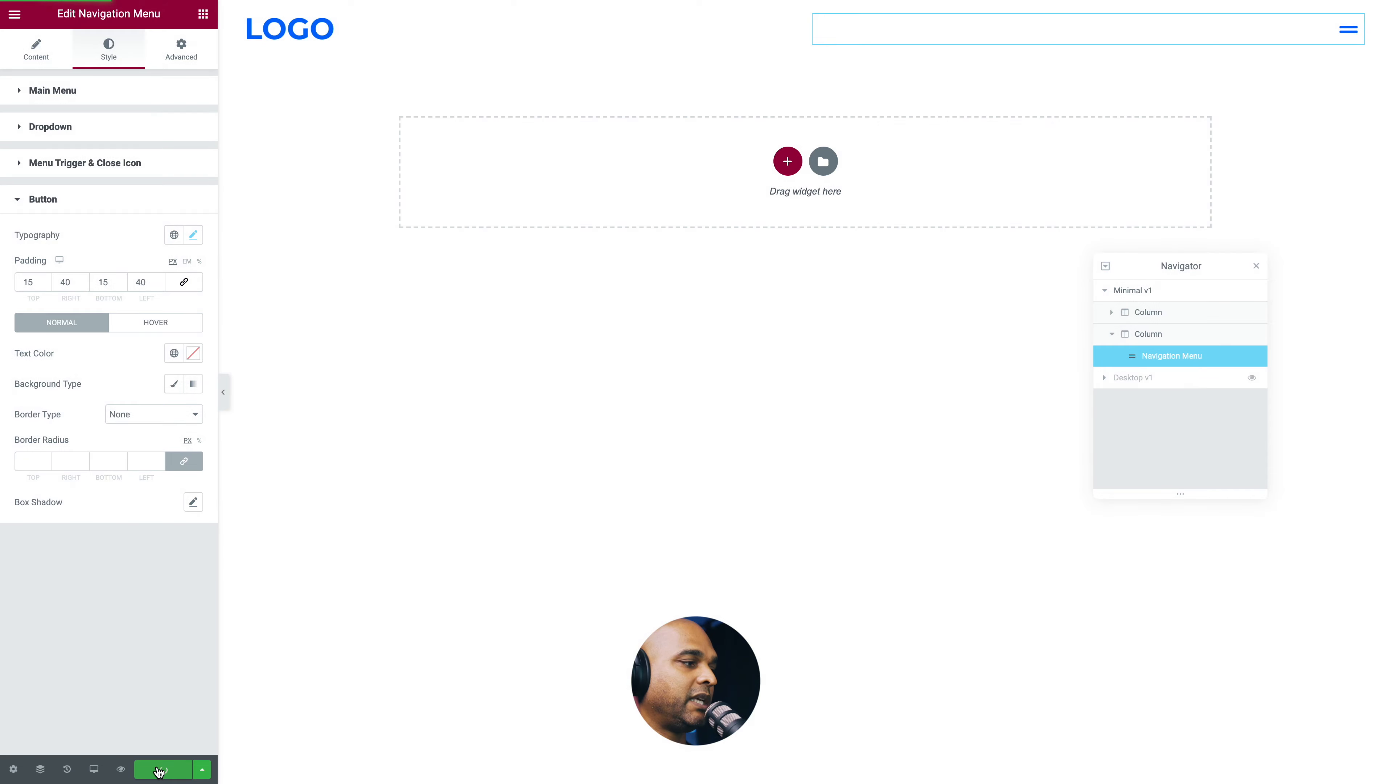
{"action": "left_click", "coordinate": [158, 769]}
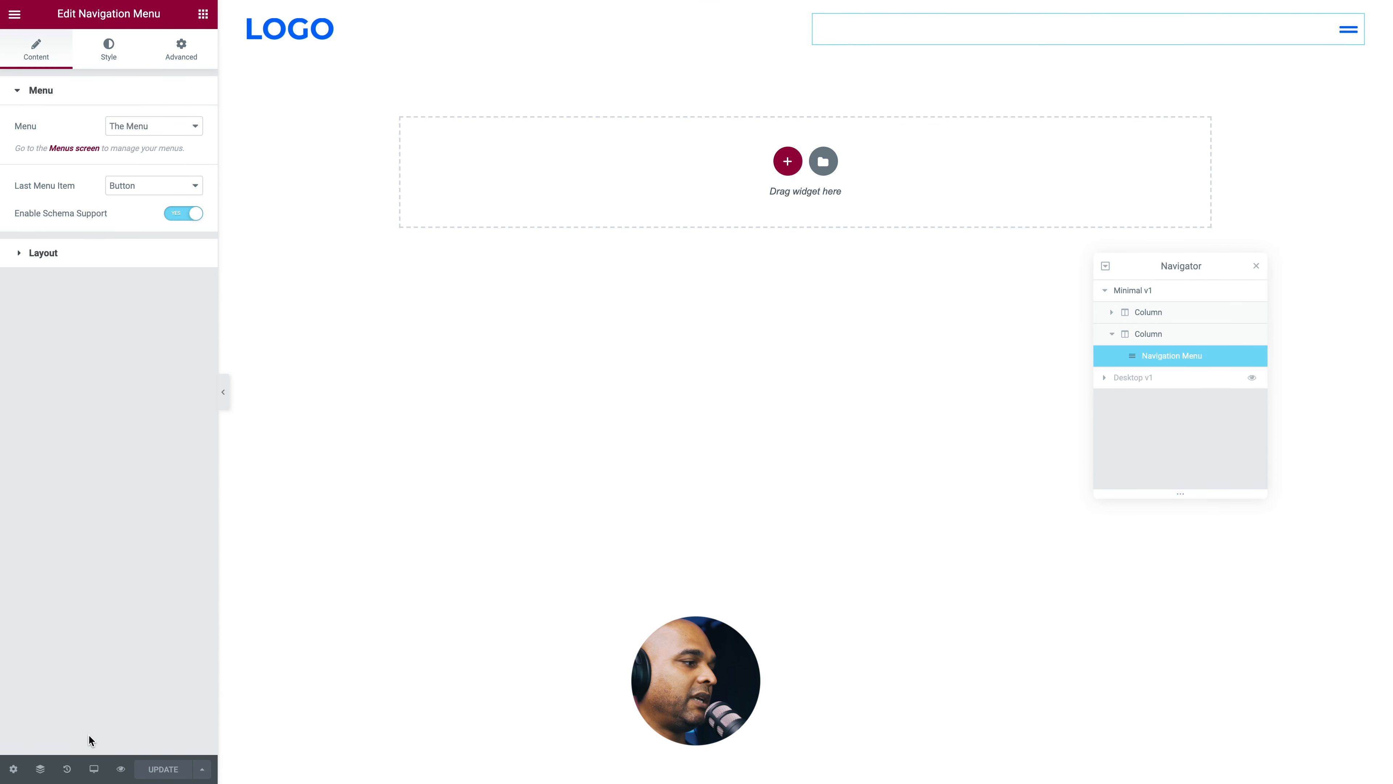
Step: Switch to the tablet preview and open the flyout menu to examine its items, button and close icon
{"action": "left_click", "coordinate": [94, 769]}
{"action": "left_click", "coordinate": [55, 705]}
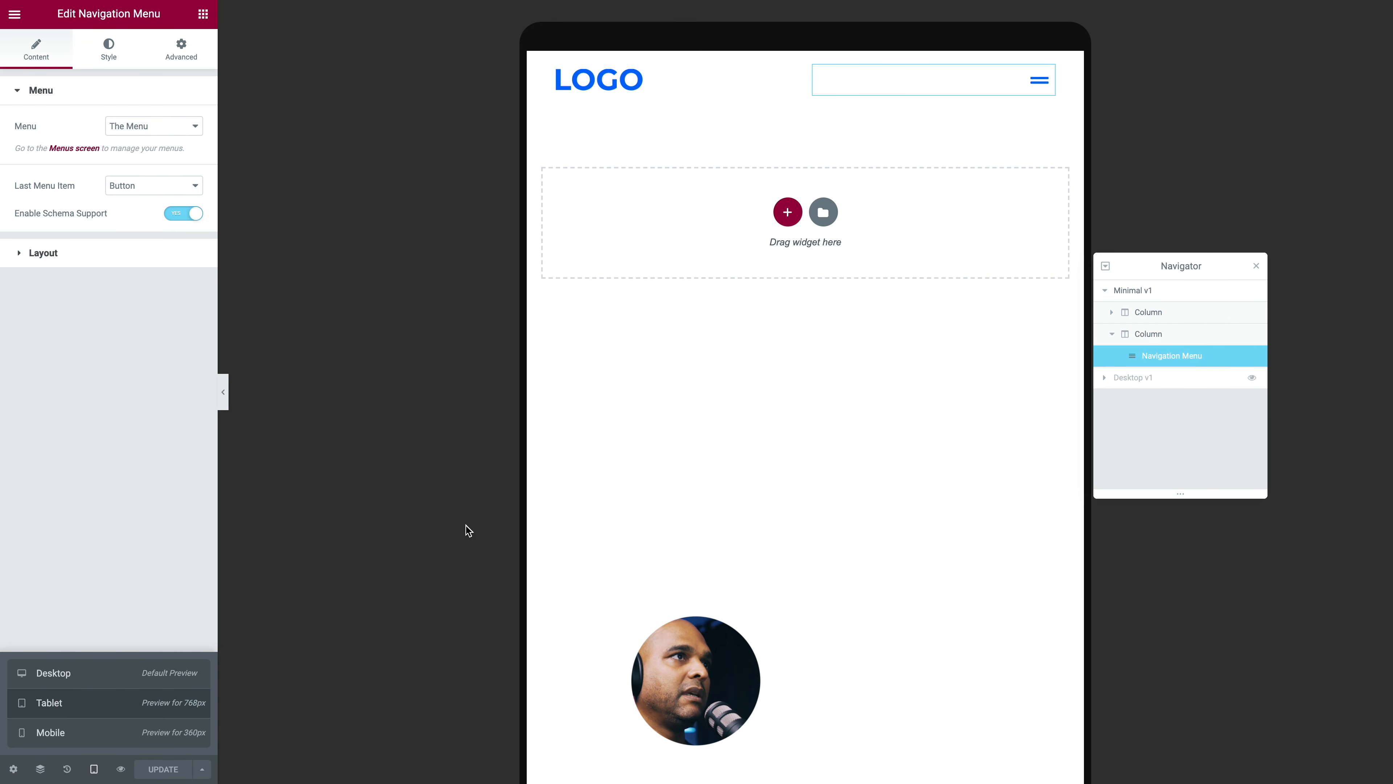
{"action": "left_click", "coordinate": [222, 393]}
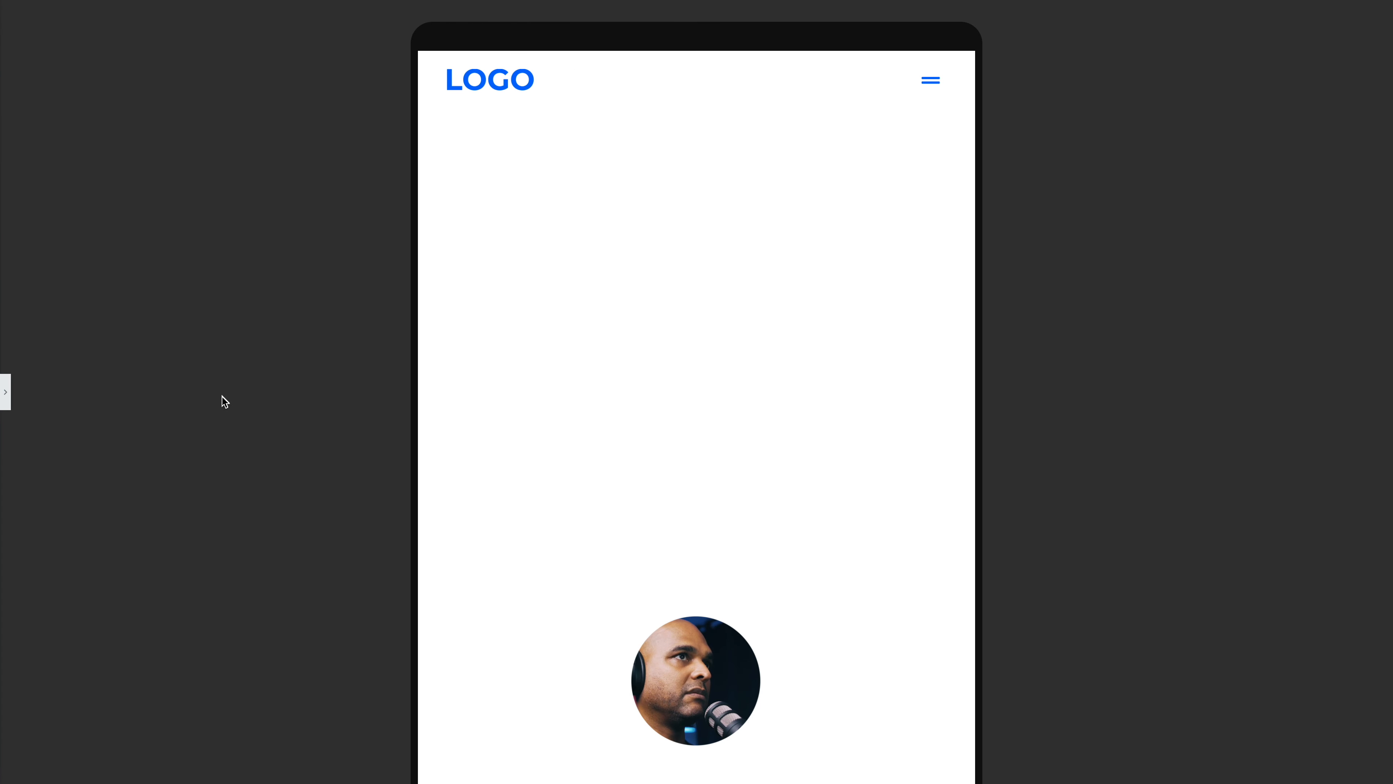
{"action": "left_click", "coordinate": [931, 82]}
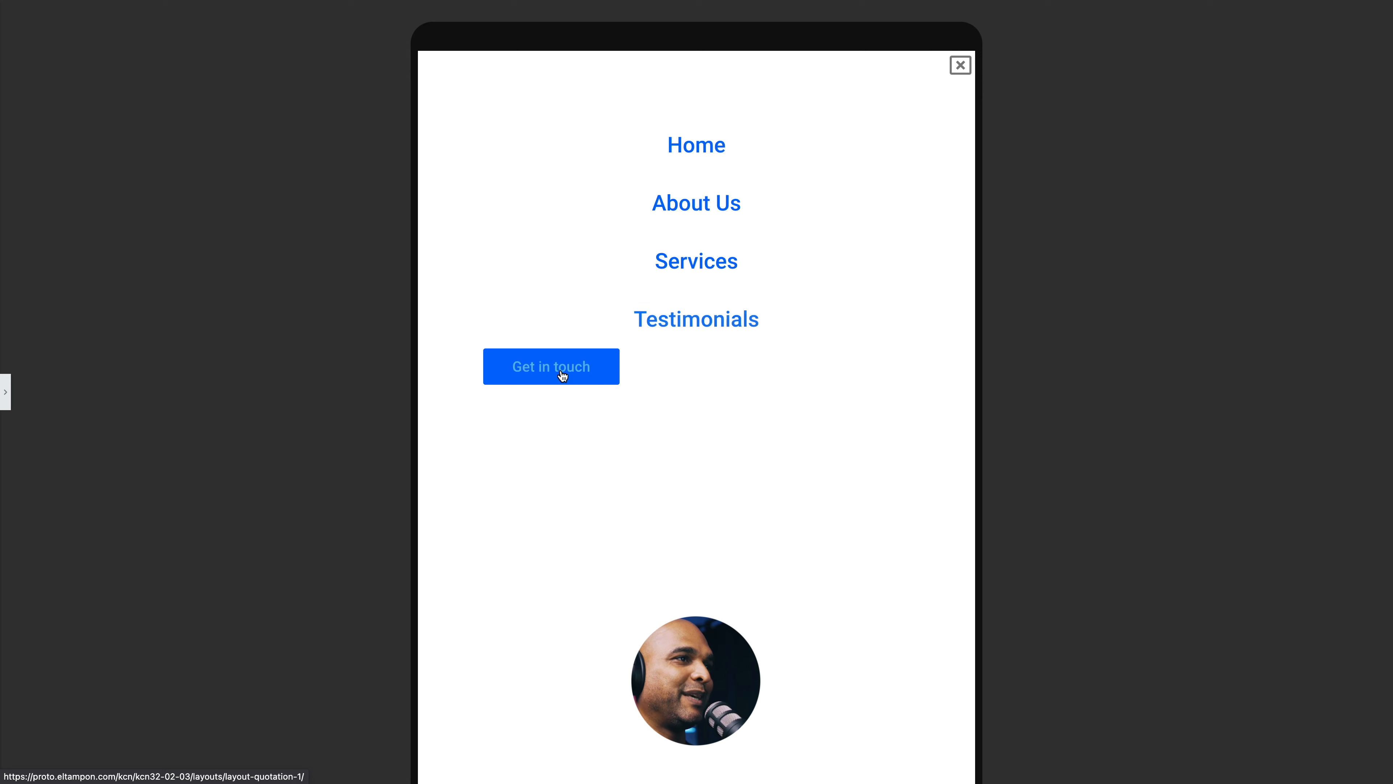
{"action": "left_click", "coordinate": [5, 392]}
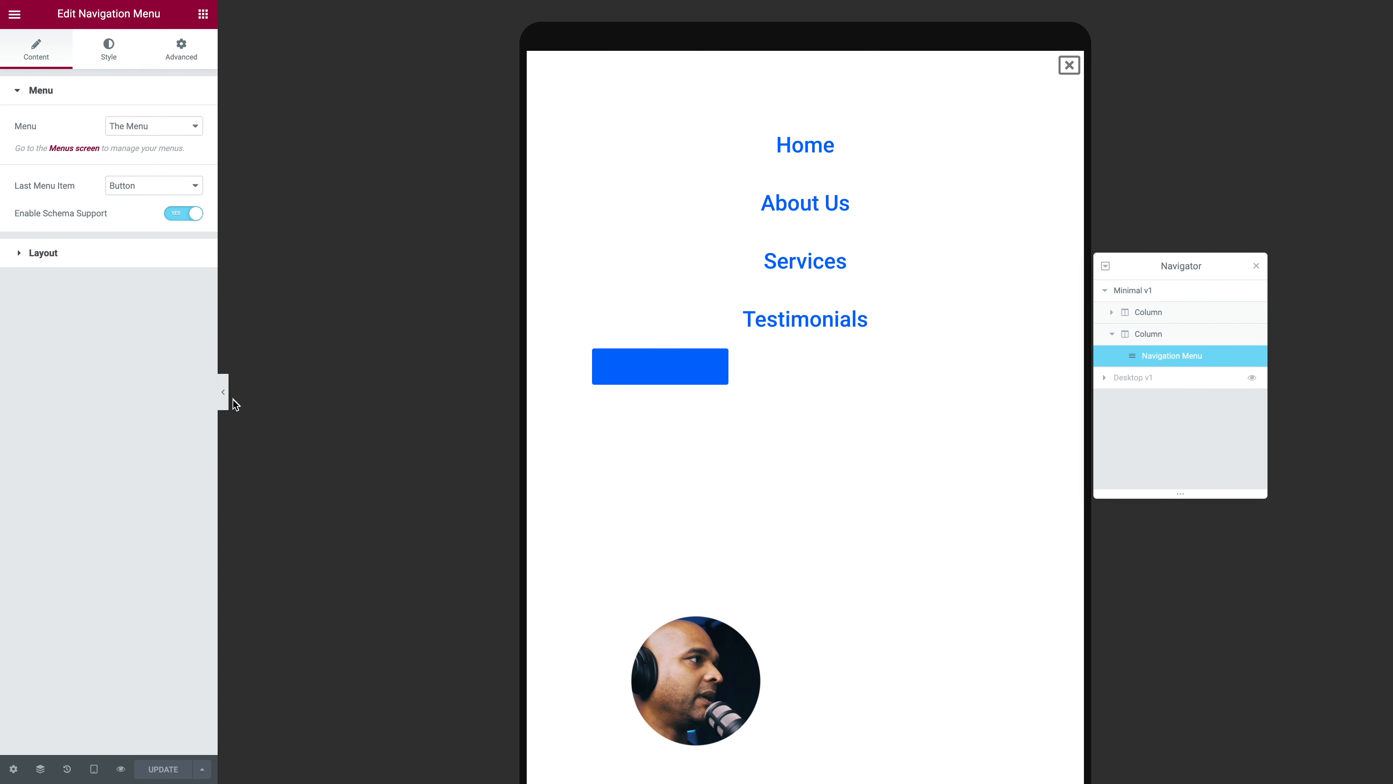
Step: Set the tablet menu trigger icon size and close icon size both to 35
{"action": "left_click", "coordinate": [108, 54]}
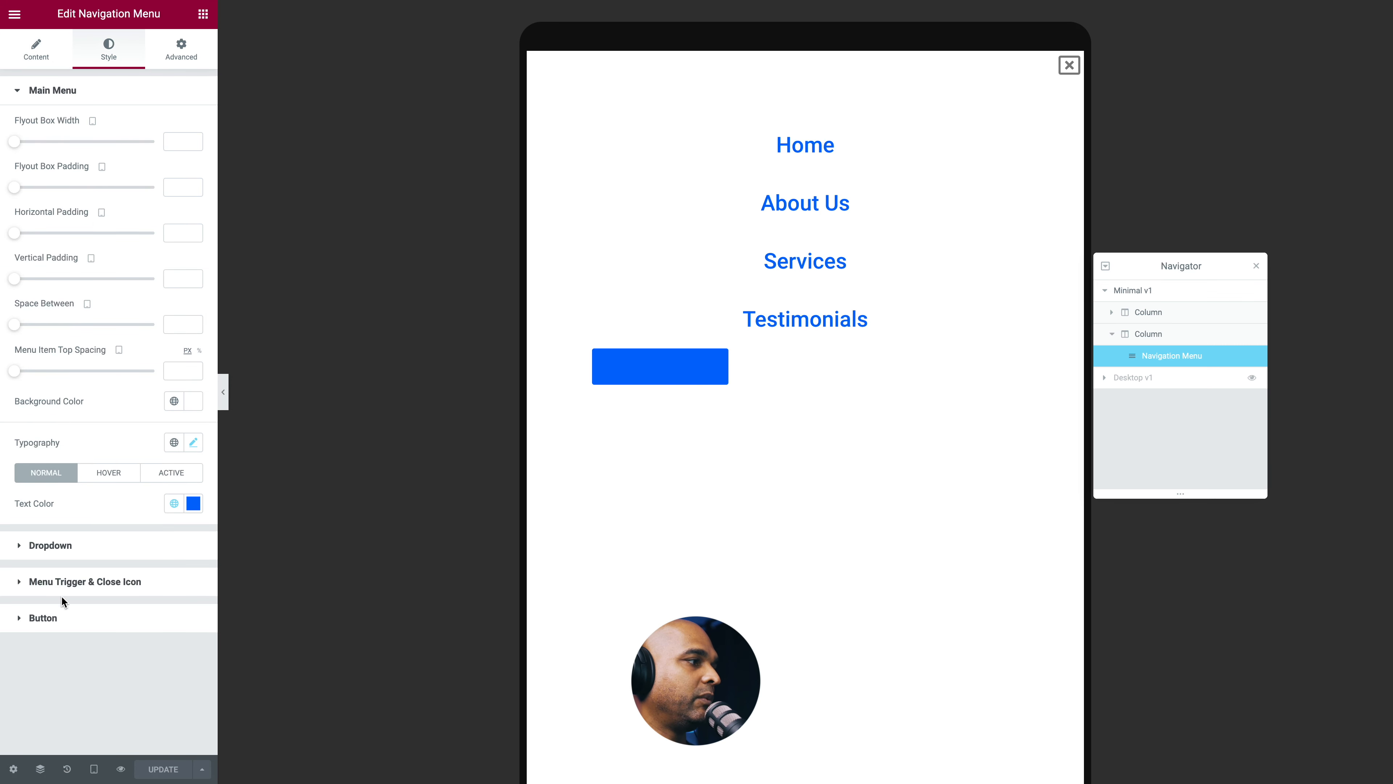
{"action": "left_click", "coordinate": [61, 582]}
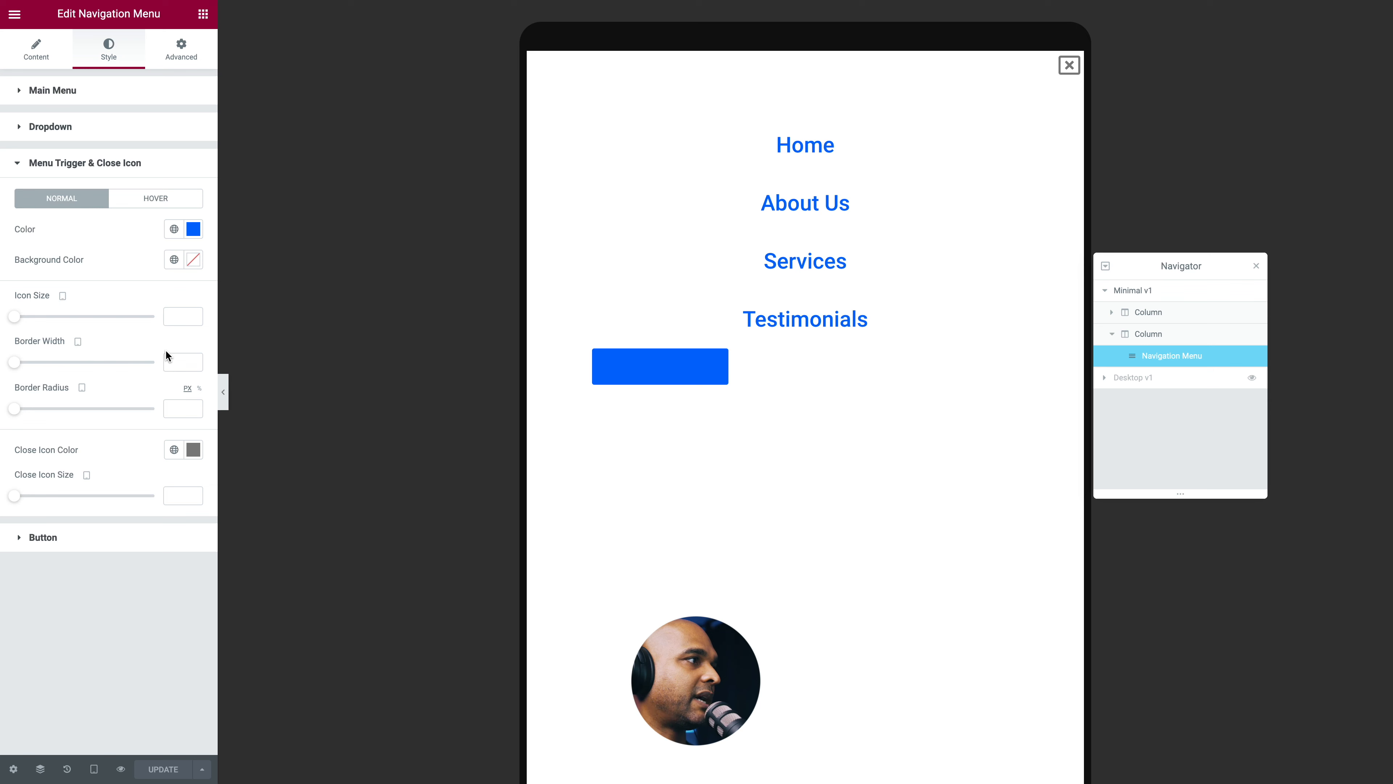
{"action": "left_click", "coordinate": [175, 317]}
{"action": "type", "text": "35"}
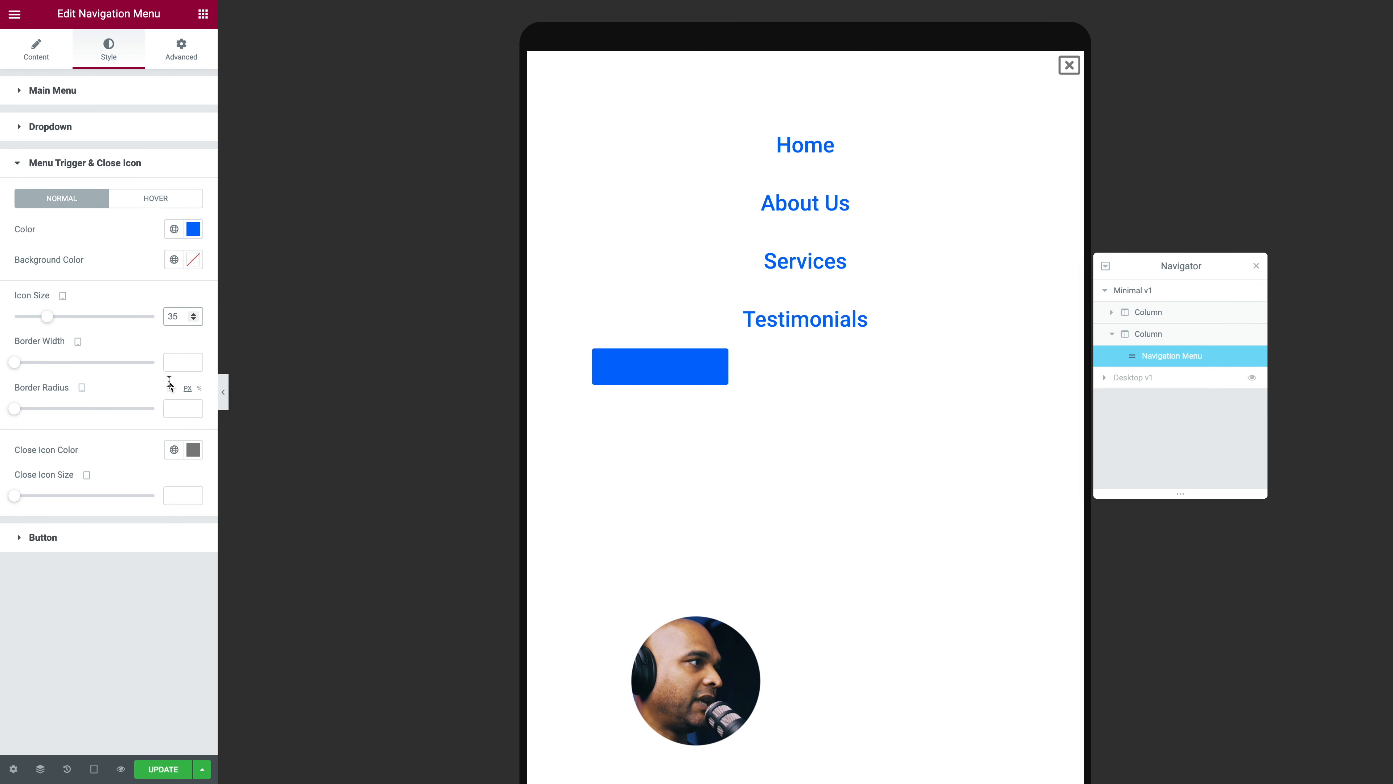
{"action": "left_click", "coordinate": [184, 494]}
{"action": "type", "text": "35"}
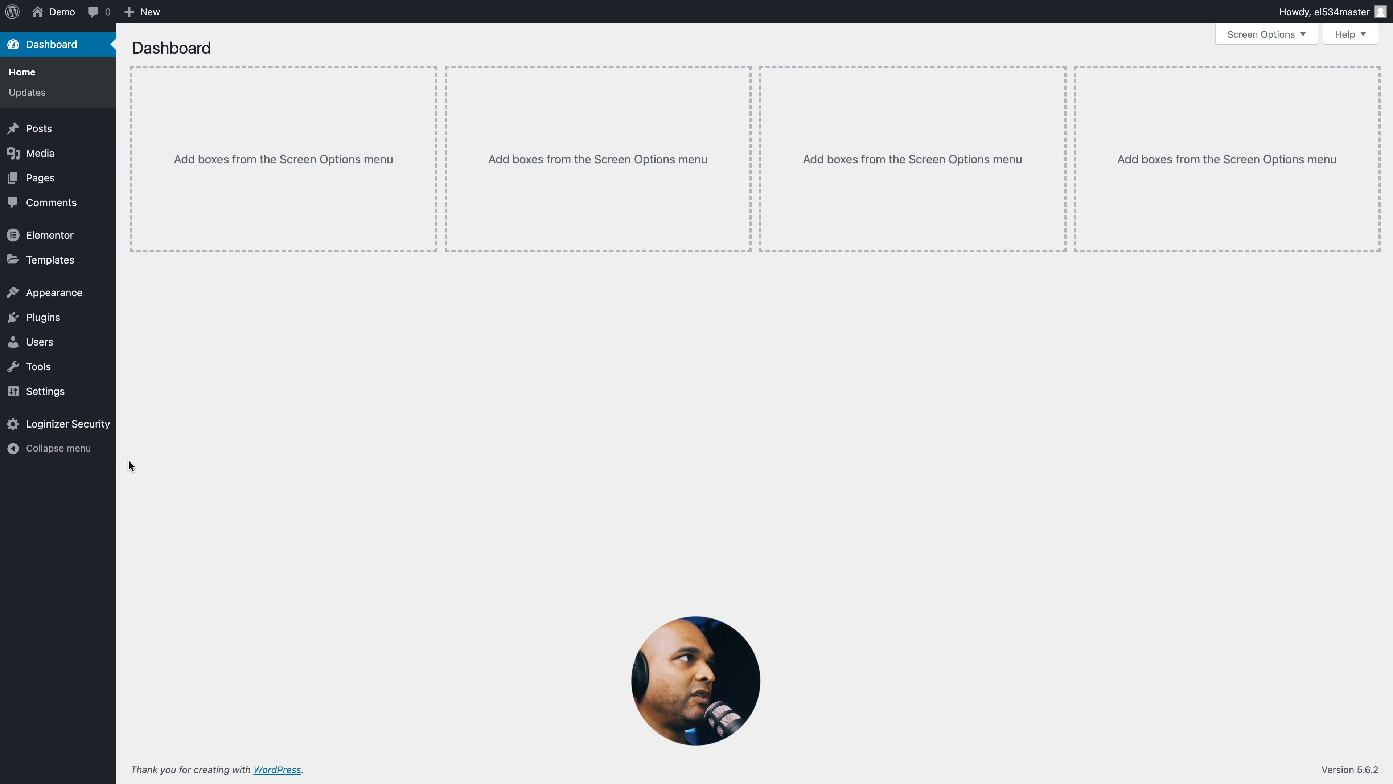
Step: In the WordPress Customizer's Additional CSS, offset the flyout close icon 20px from top and right, center the menu button with 50px top margin, and publish
{"action": "mouse_move", "coordinate": [53, 292]}
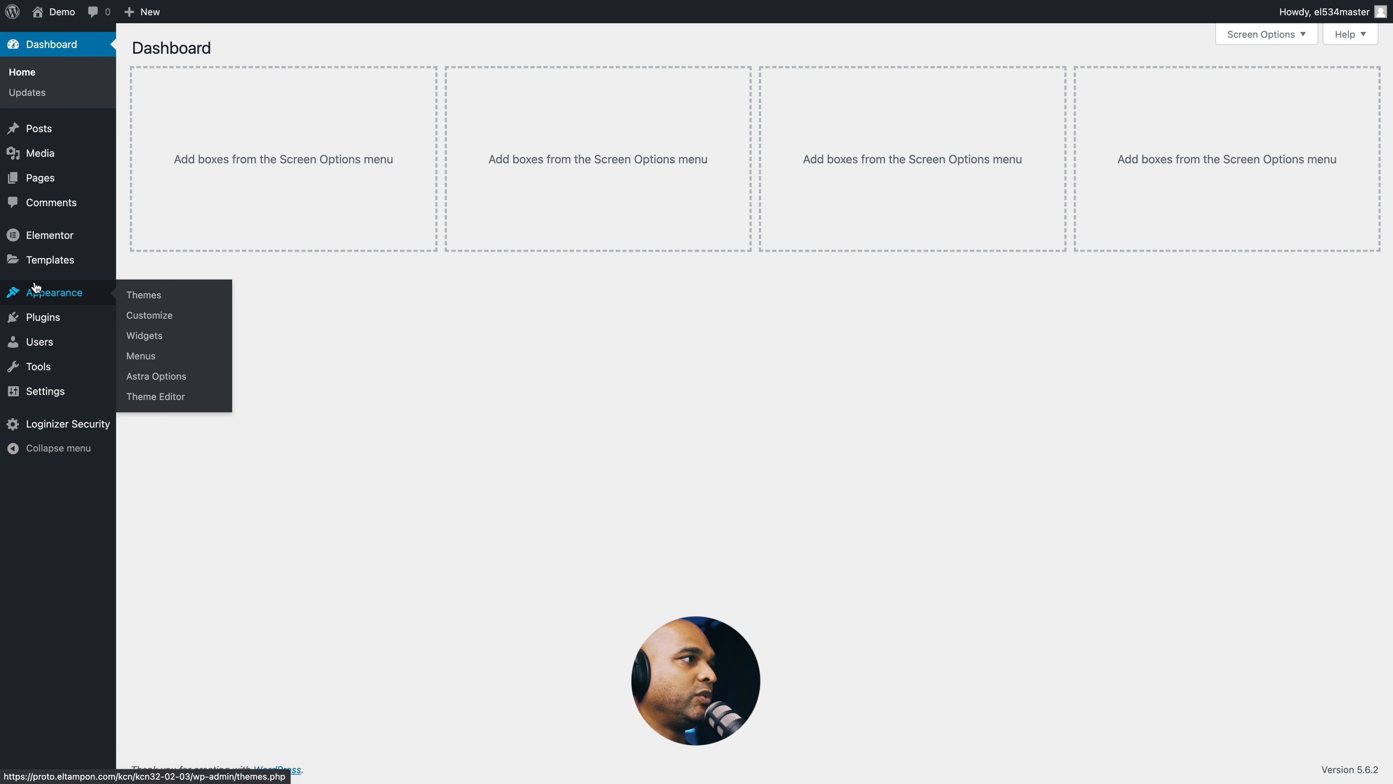
{"action": "left_click", "coordinate": [141, 319]}
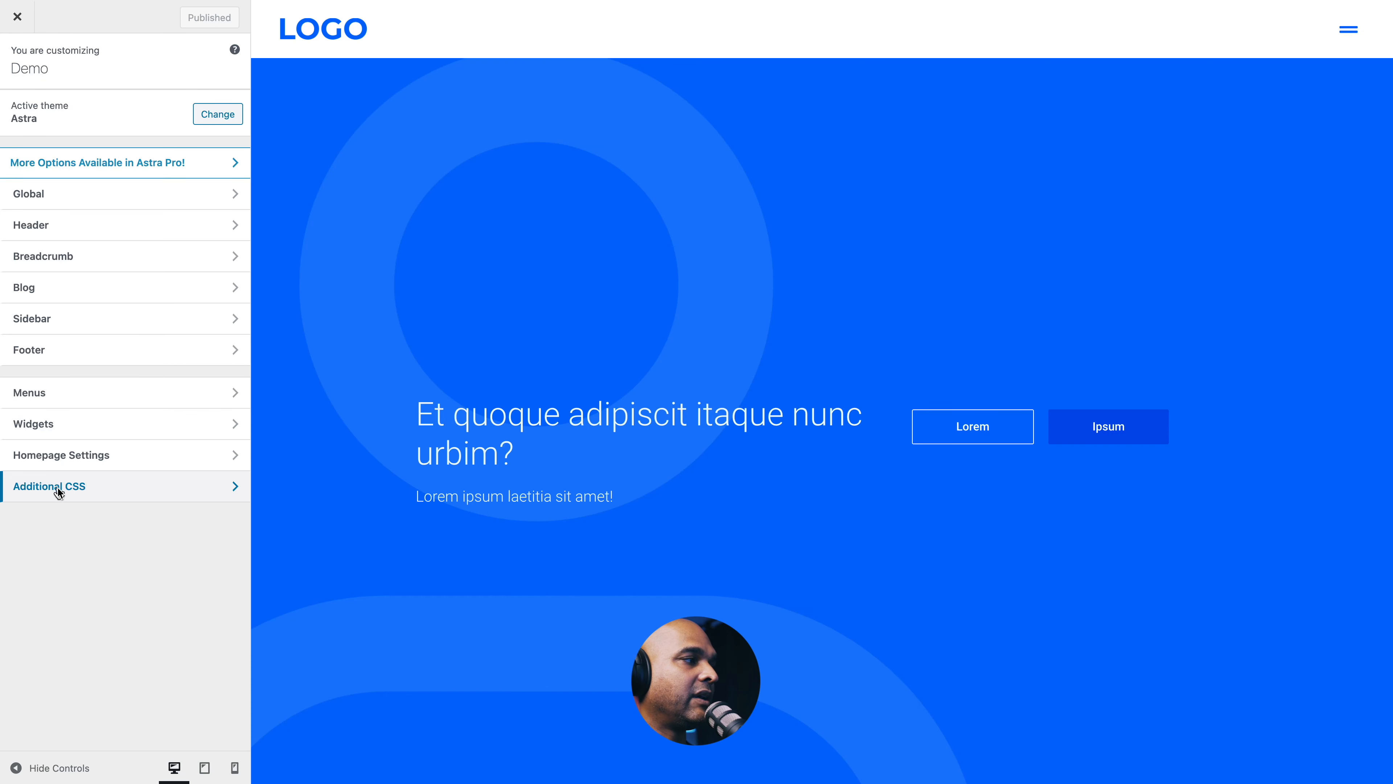
{"action": "left_click", "coordinate": [56, 487]}
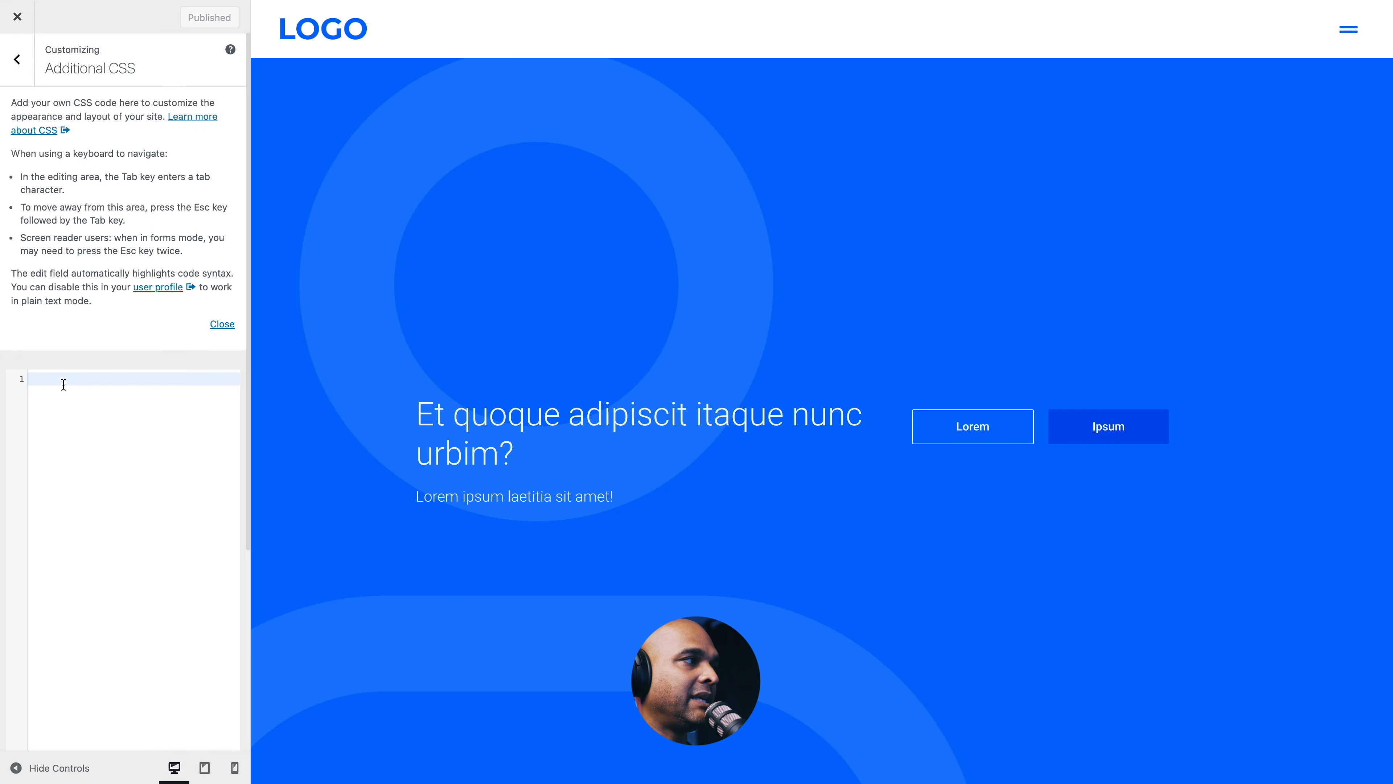
{"action": "type", "text": "/* Put space around the close menu icon */ .hfe-flyout-close, .hfe-flyout-close svg {     position: absolute;     top: 20px;     right: 20px; }  /* Align button in menu + margin */ .hfe-nav-menu li.elementor-button-wrapper {     text-align: center;     margin-top:50px; }"}
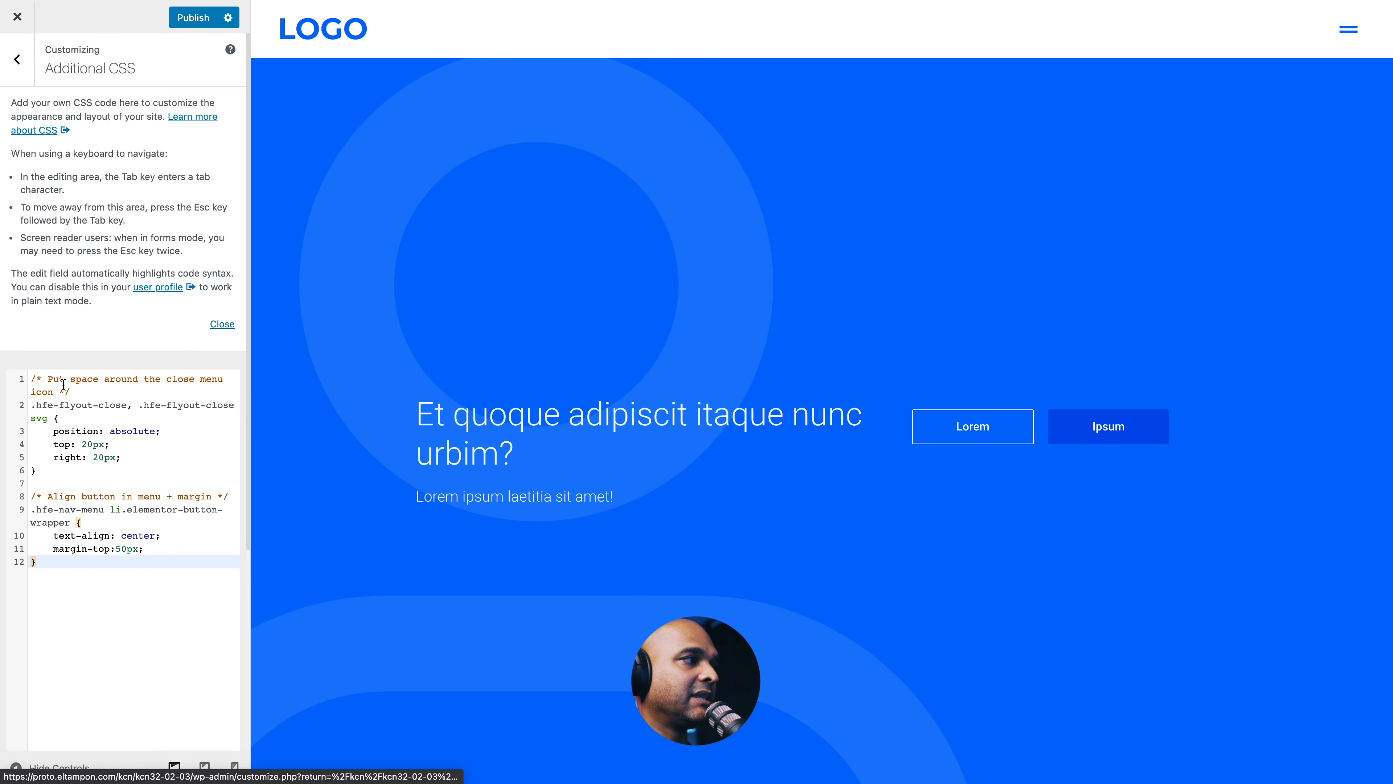
{"action": "left_click", "coordinate": [190, 23]}
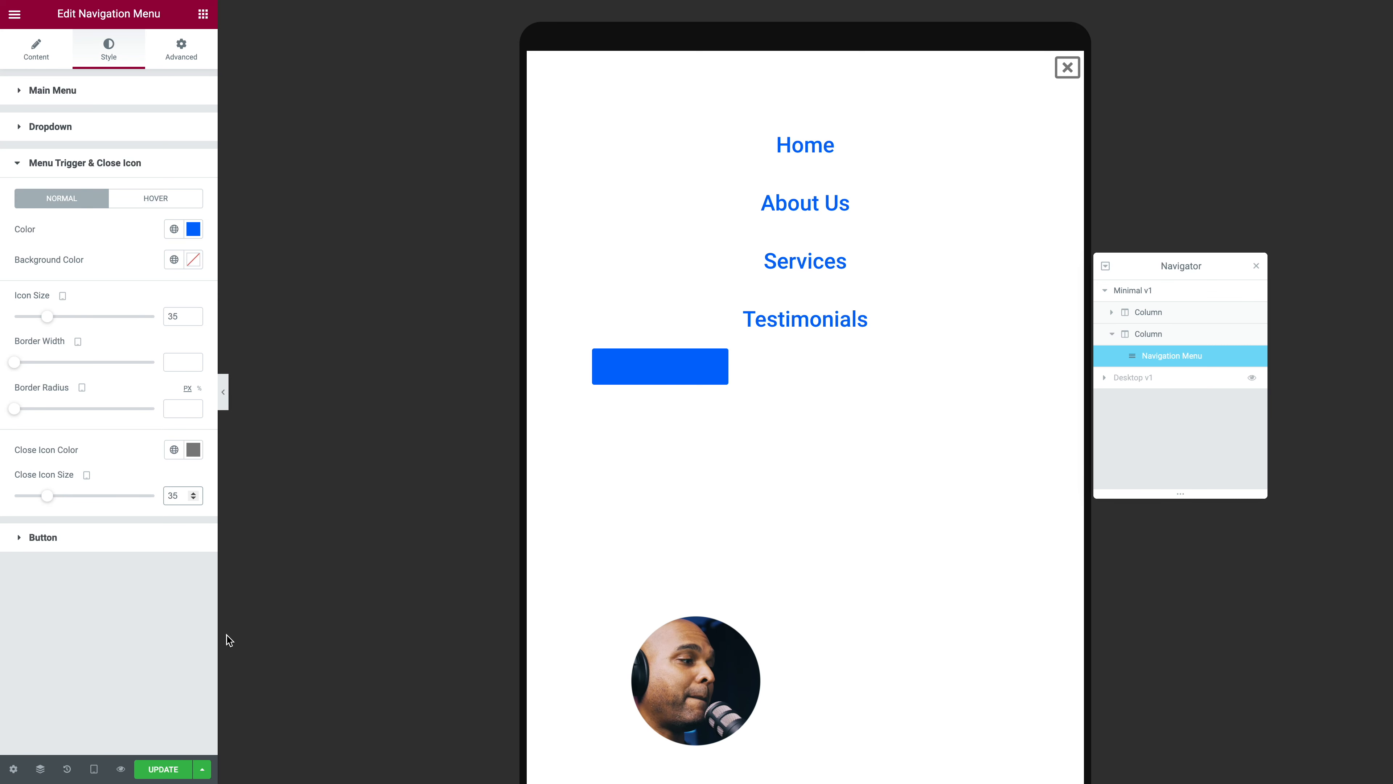
Step: Save the header, switch to the tablet preview, and open the flyout menu to check the button and close icon placement
{"action": "left_click", "coordinate": [164, 770]}
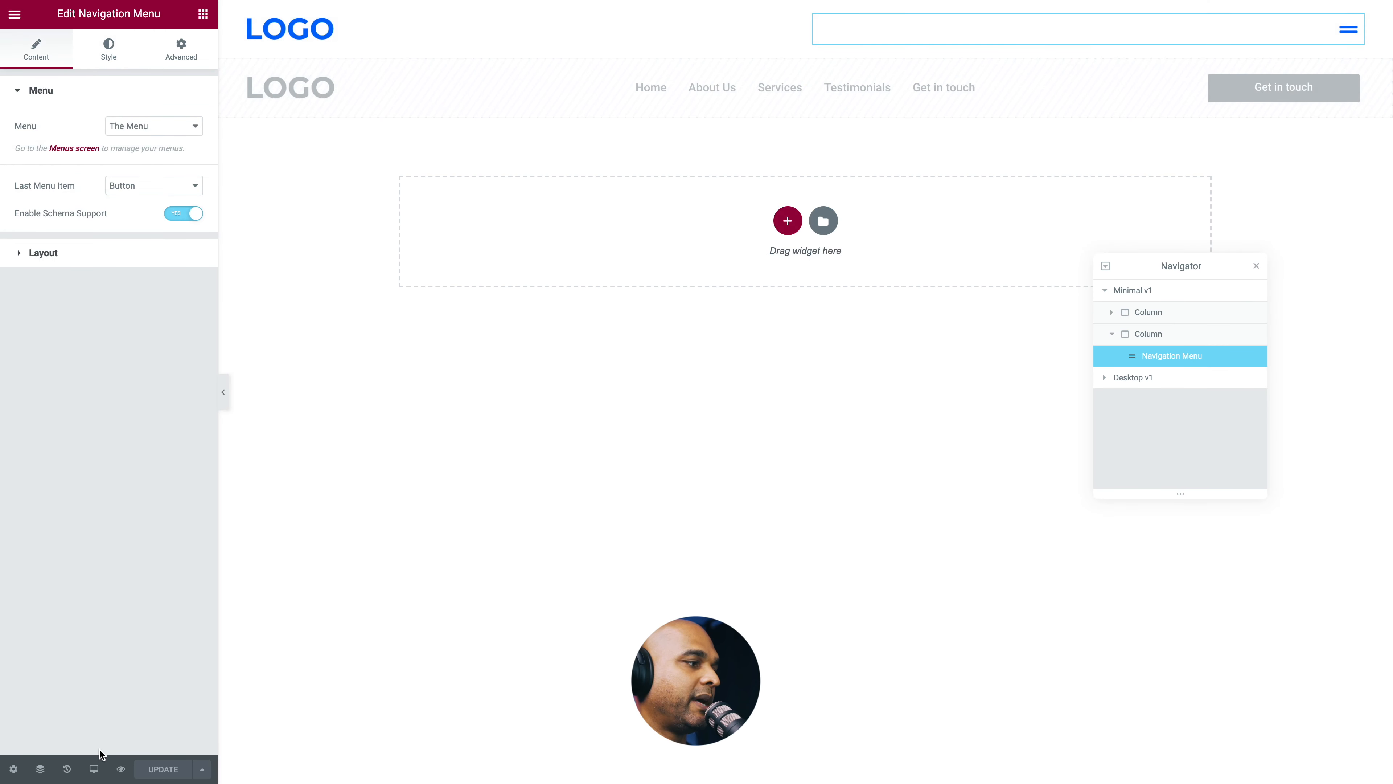
{"action": "left_click", "coordinate": [94, 768]}
{"action": "left_click", "coordinate": [63, 708]}
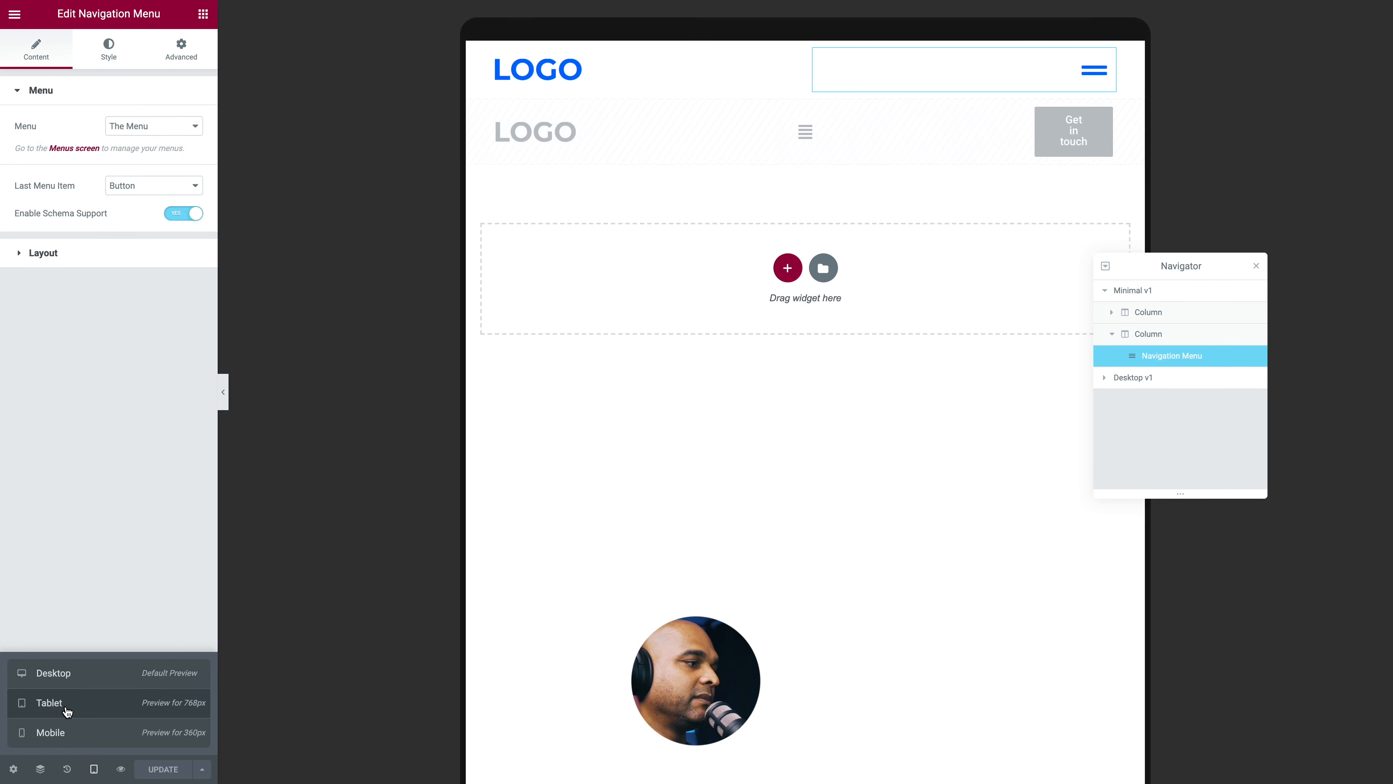
{"action": "left_click", "coordinate": [1031, 85]}
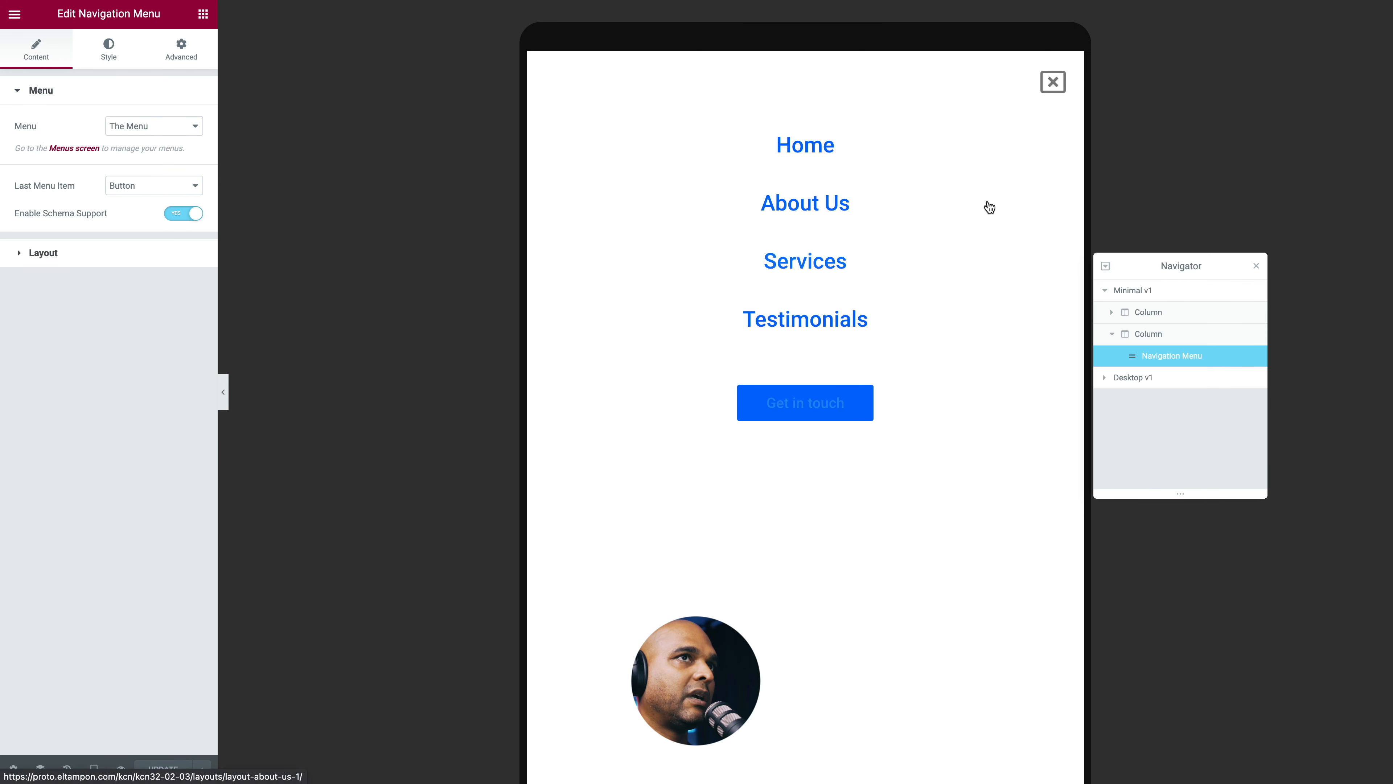
Step: Return to the desktop preview and give the menu button's normal state #FFFFFF text and a classic background
{"action": "left_click", "coordinate": [94, 768]}
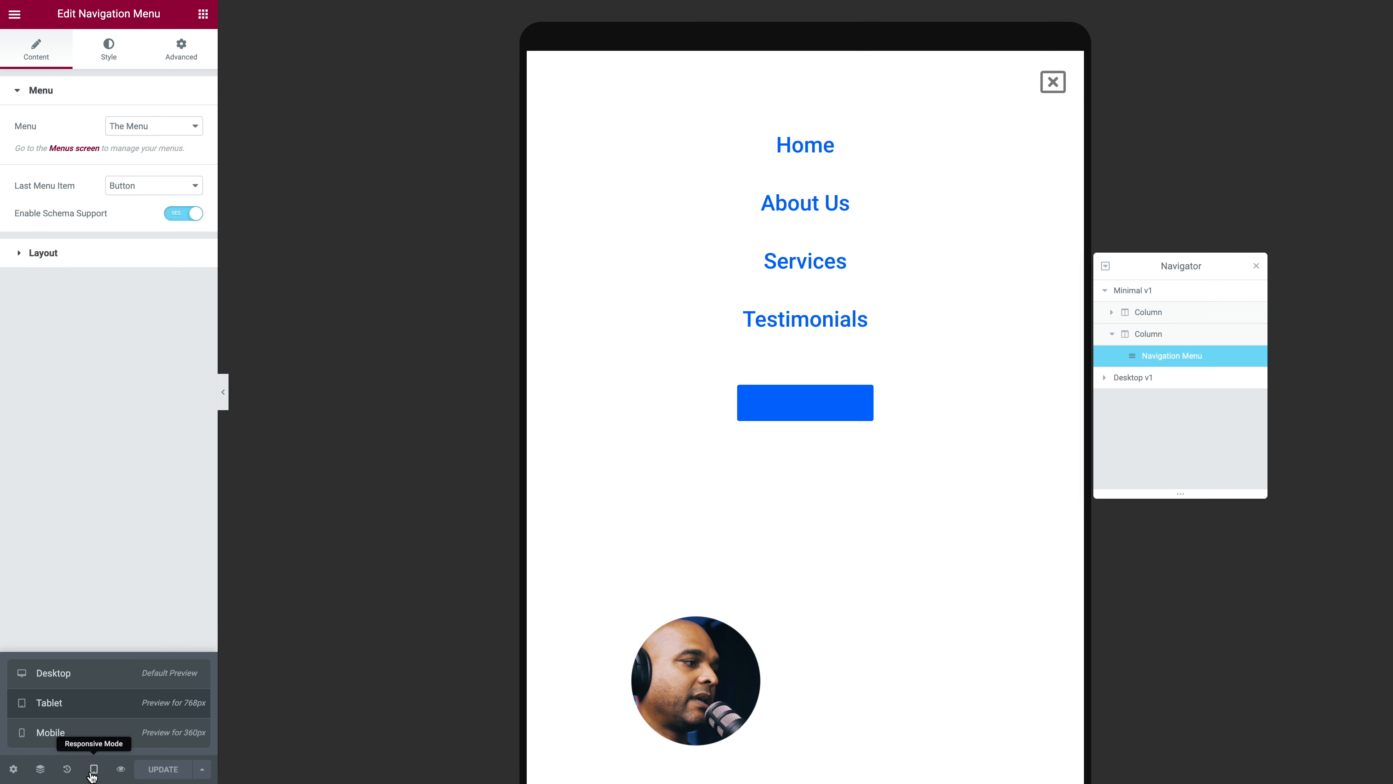
{"action": "left_click", "coordinate": [35, 678]}
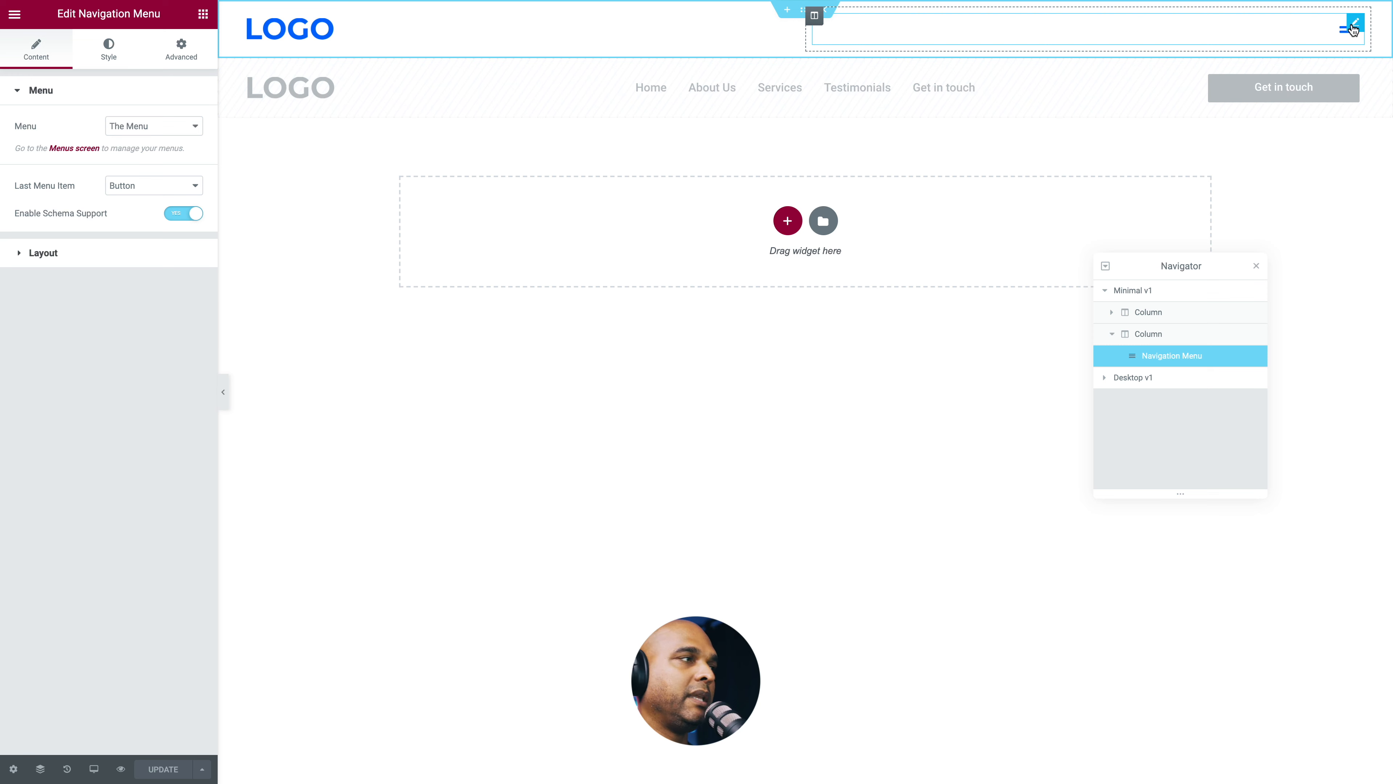
{"action": "left_click", "coordinate": [102, 55]}
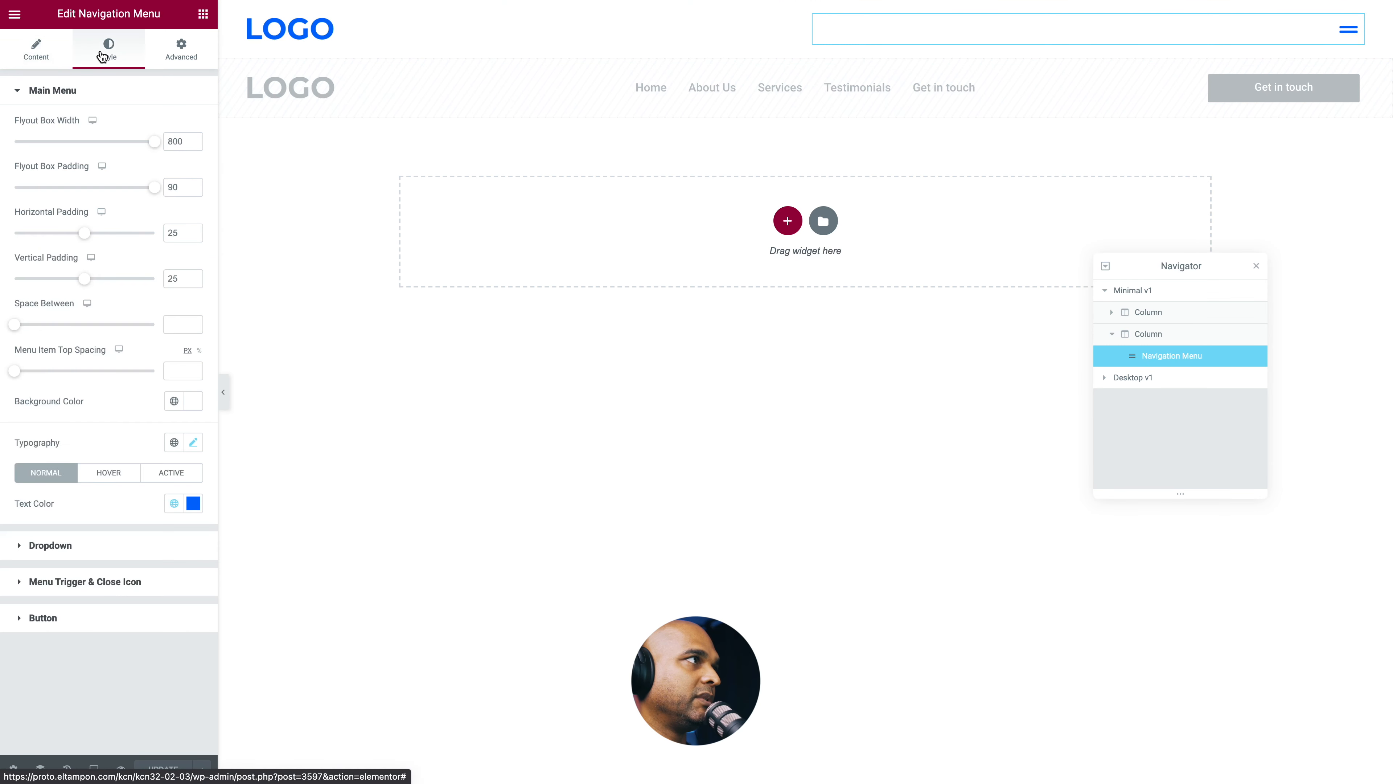
{"action": "left_click", "coordinate": [49, 621]}
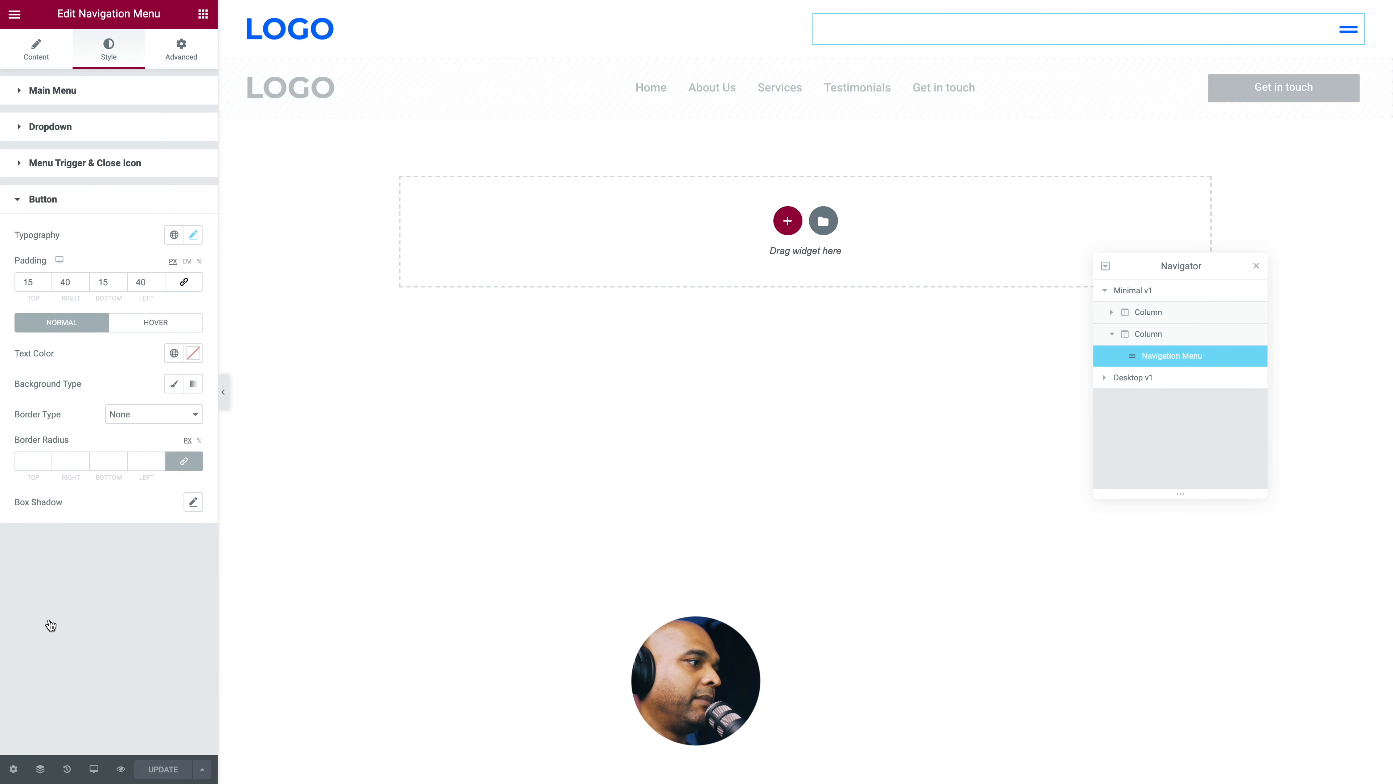
{"action": "left_click", "coordinate": [193, 354]}
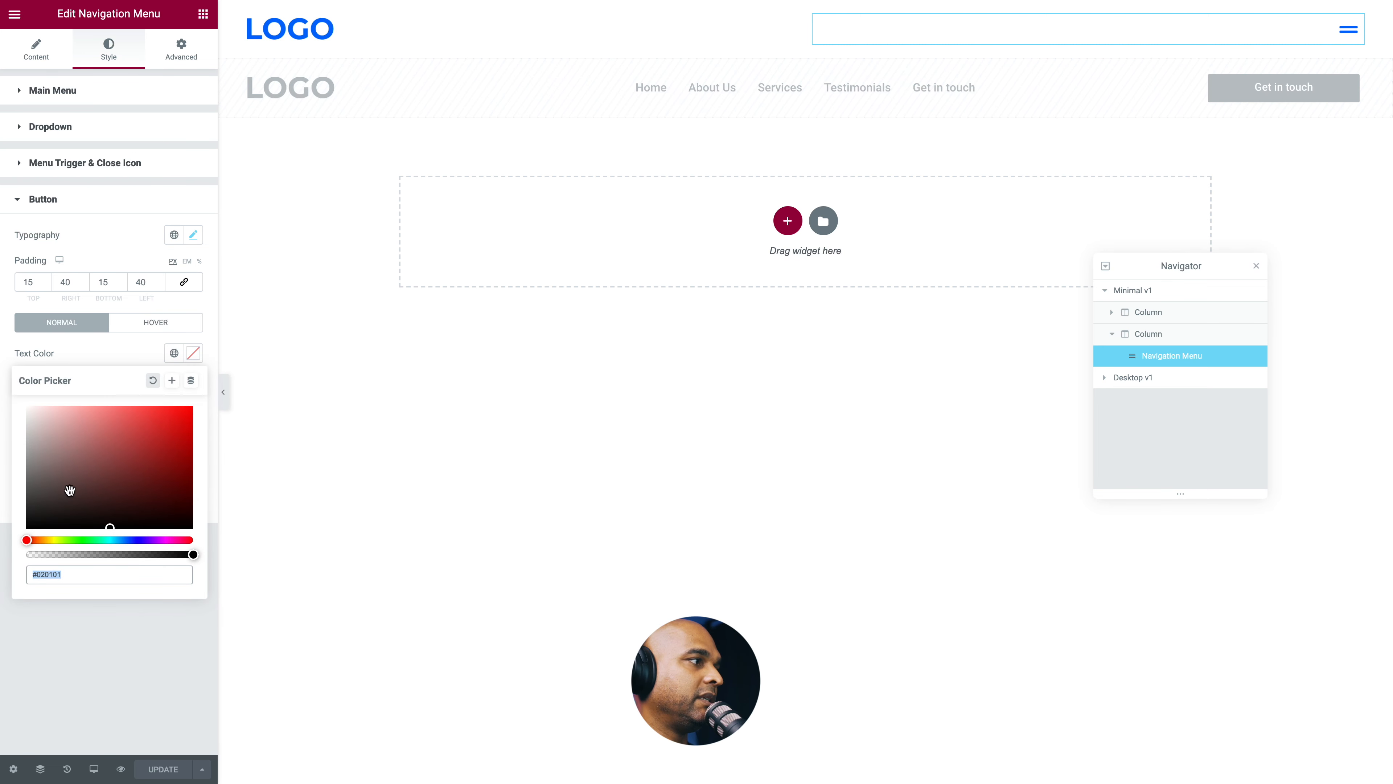
{"action": "type", "text": "#FFFFFF"}
{"action": "left_click", "coordinate": [114, 349]}
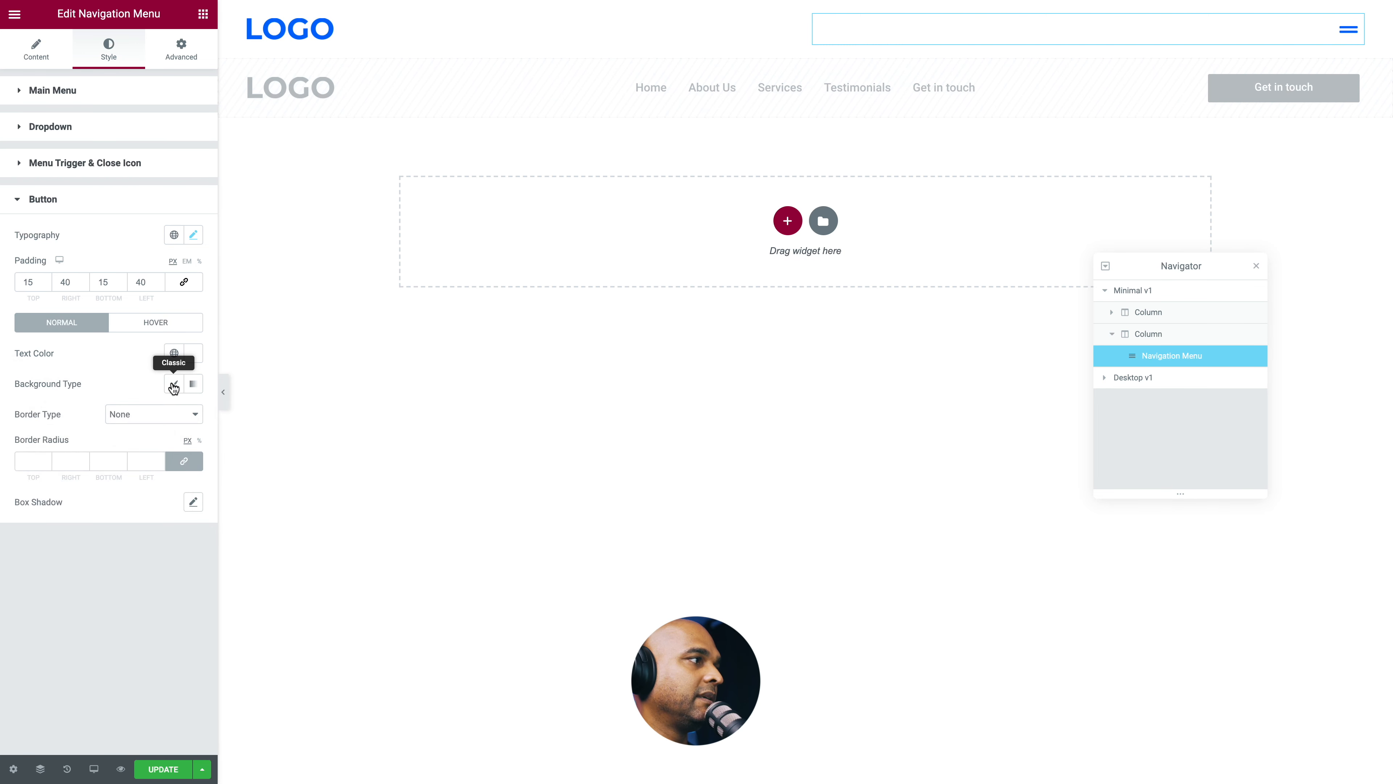
{"action": "left_click", "coordinate": [174, 386]}
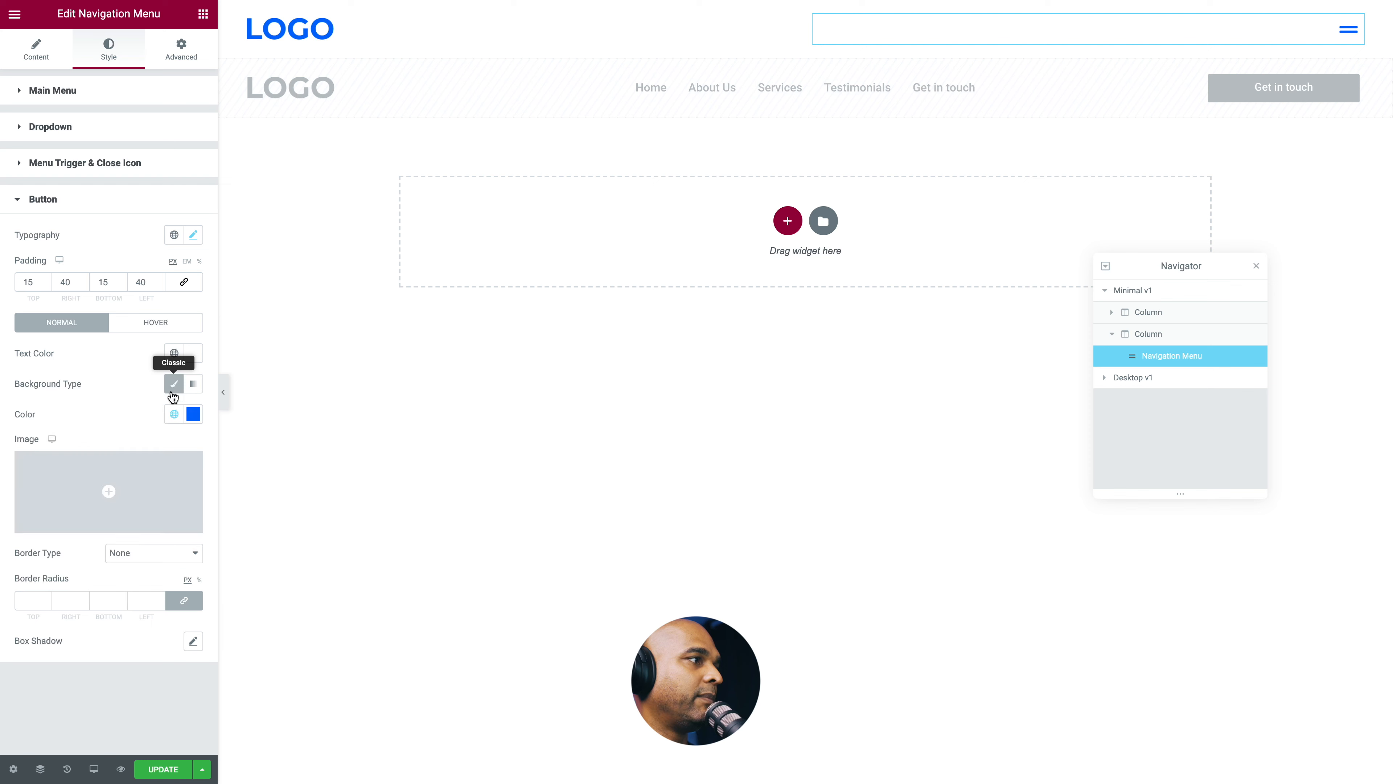
Step: Give the menu button's hover state a classic background in Saved Color #1 and #FFFFFF text
{"action": "left_click", "coordinate": [140, 329]}
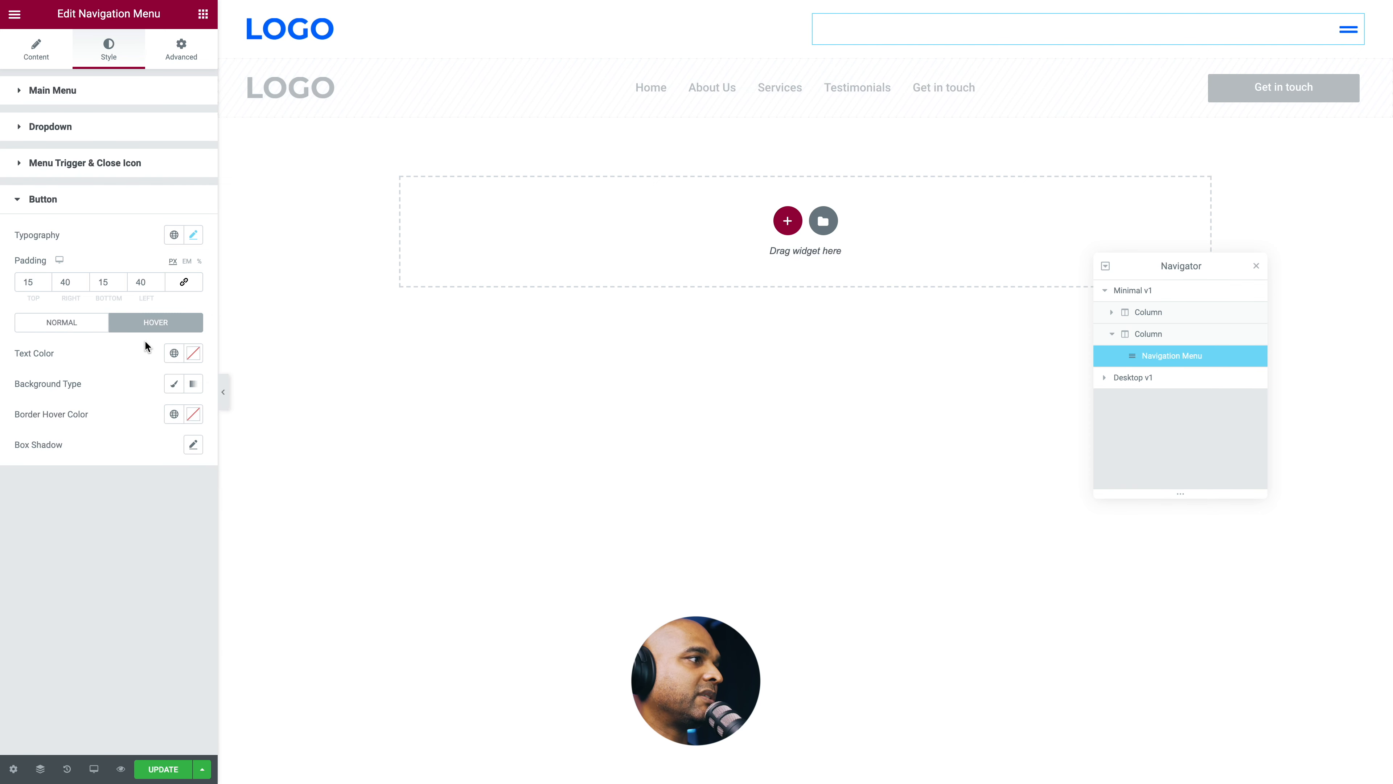
{"action": "left_click", "coordinate": [174, 386]}
{"action": "left_click", "coordinate": [174, 413]}
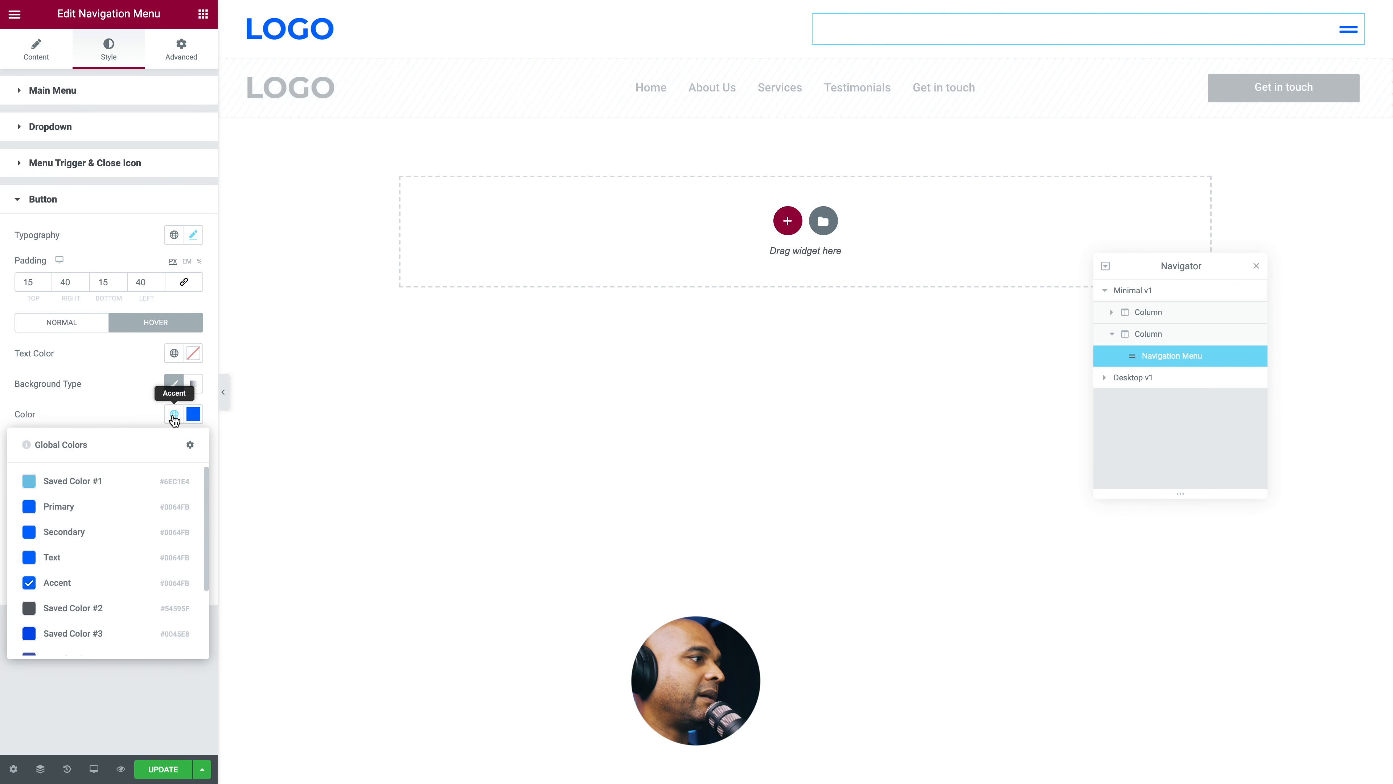
{"action": "left_click", "coordinate": [100, 482]}
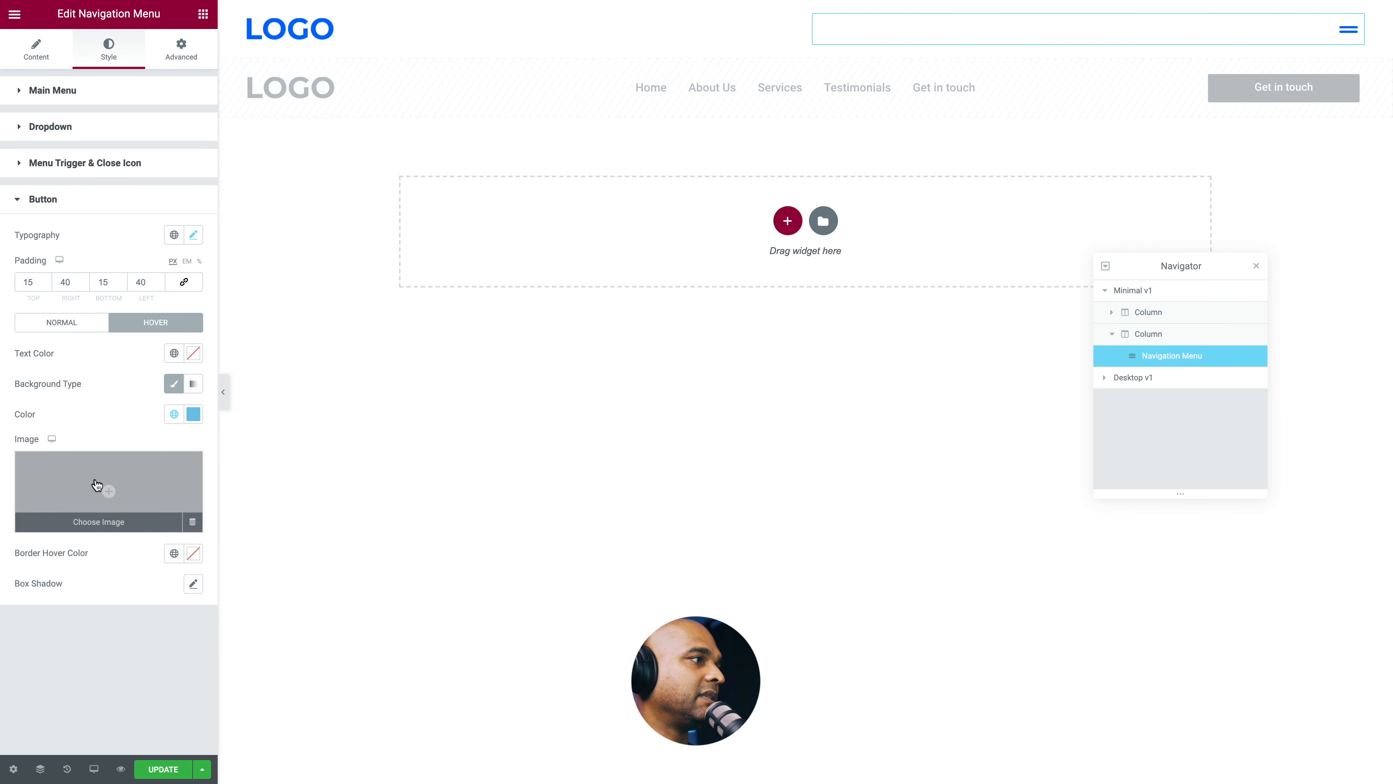
{"action": "left_click", "coordinate": [193, 354]}
{"action": "left_click_drag", "start_coordinate": [72, 417], "coordinate": [4, 387]}
{"action": "left_click", "coordinate": [58, 345]}
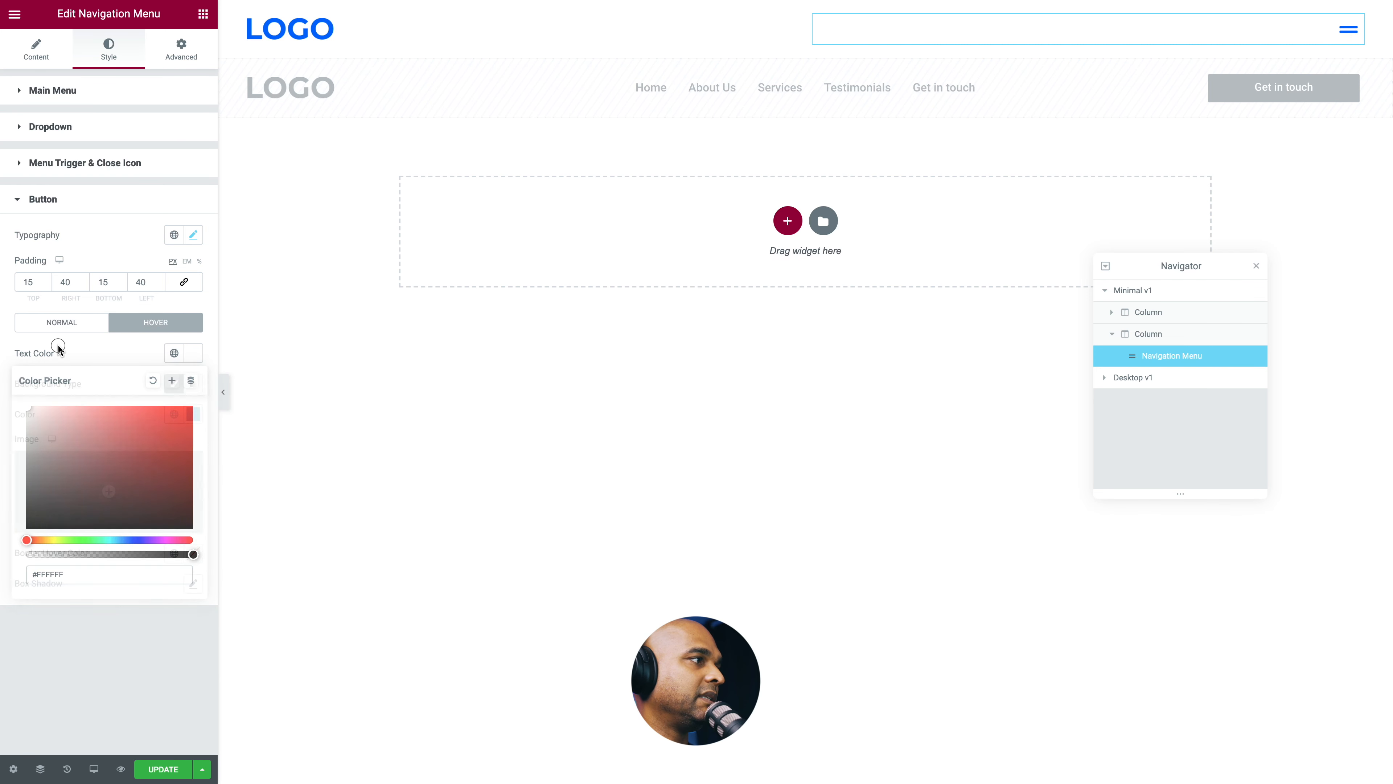
Step: Check the button's styling in the flyout menu on the tablet preview and save the header
{"action": "left_click", "coordinate": [94, 769]}
{"action": "left_click", "coordinate": [52, 713]}
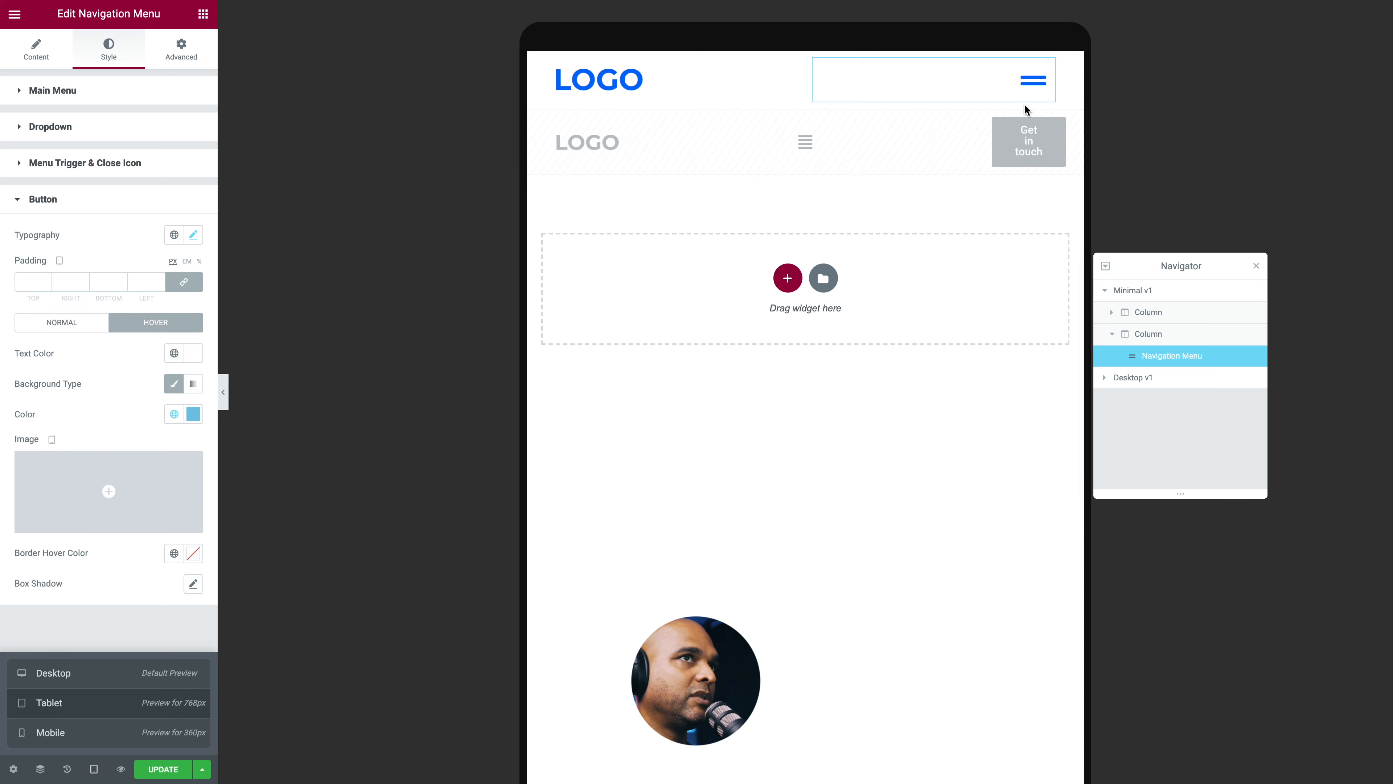
{"action": "left_click", "coordinate": [1028, 87]}
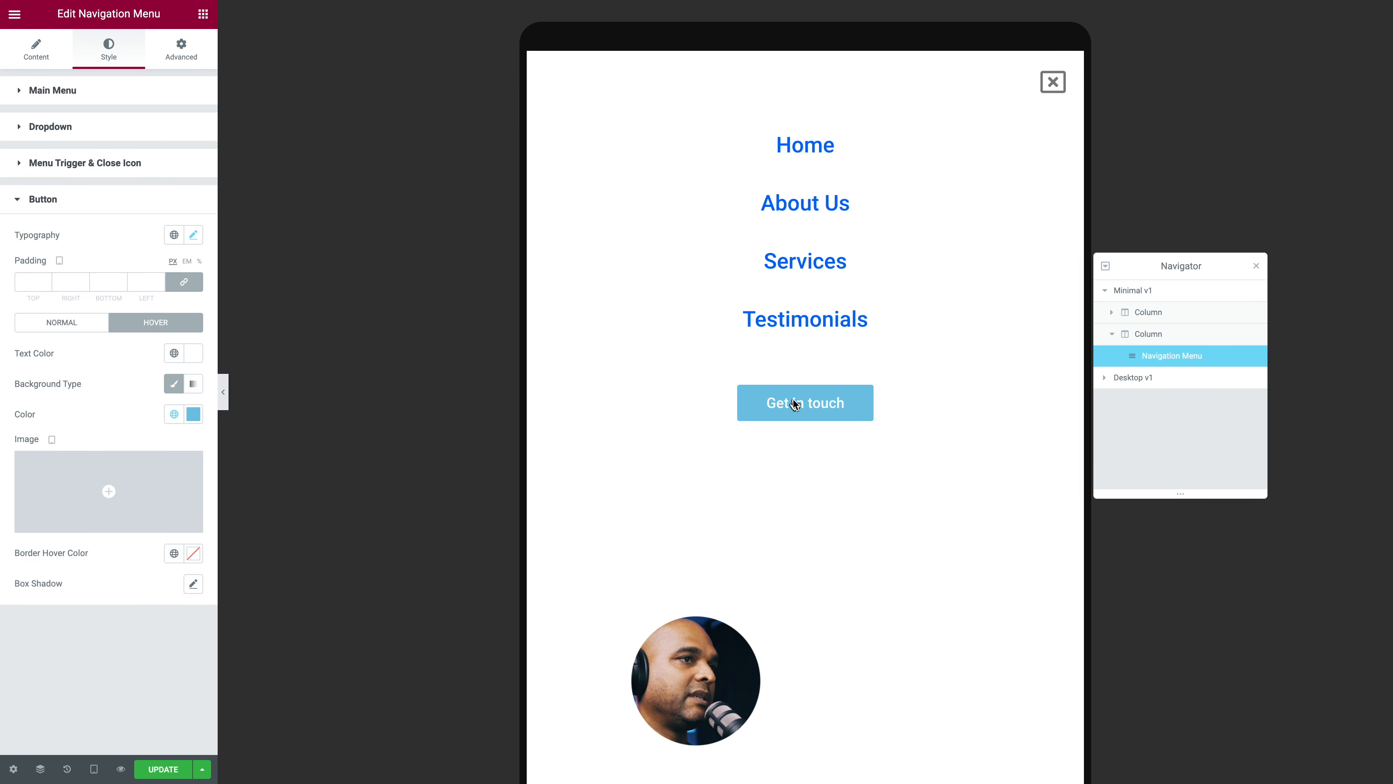
{"action": "left_click", "coordinate": [158, 771]}
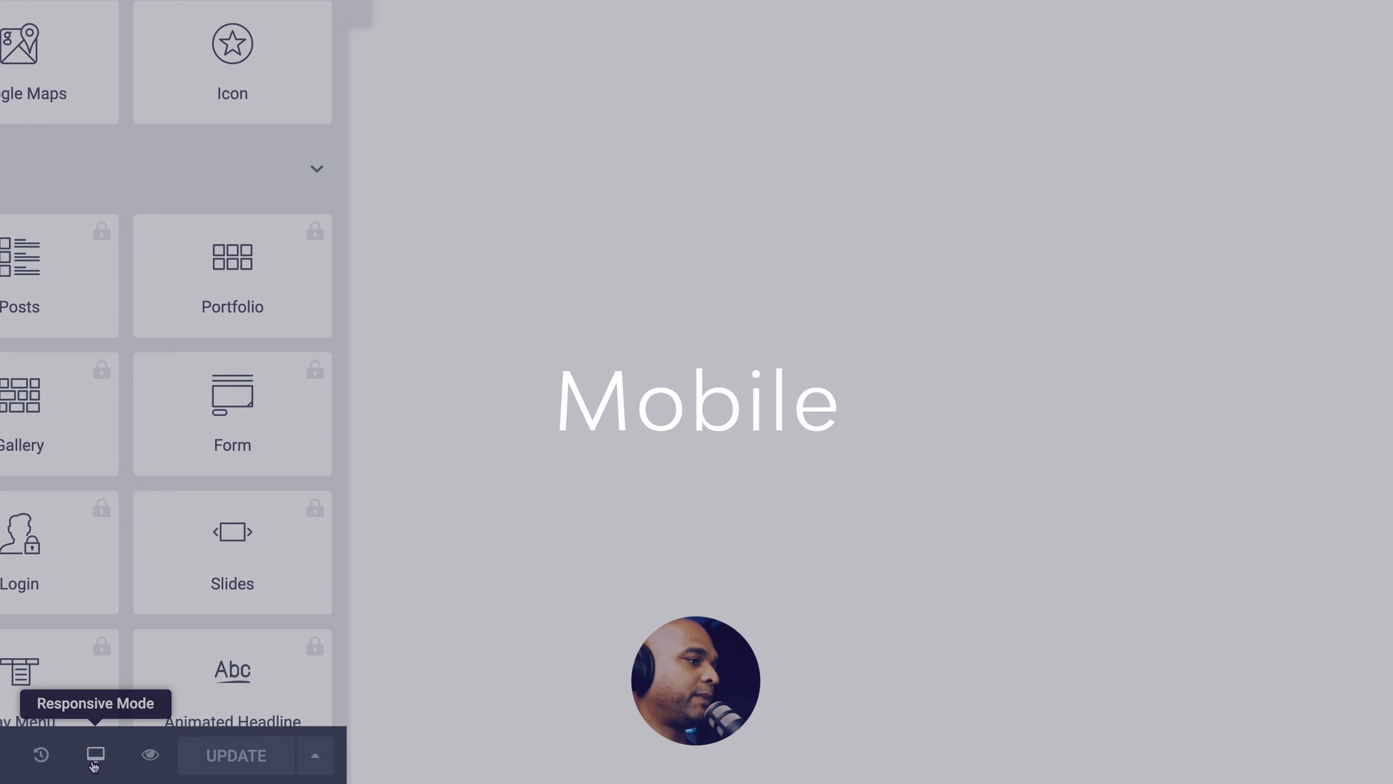
Step: In the mobile preview, unlink the Minimal v1 section's padding and set it to 10 right, 20 left, and 0 top and bottom
{"action": "left_click", "coordinate": [94, 765]}
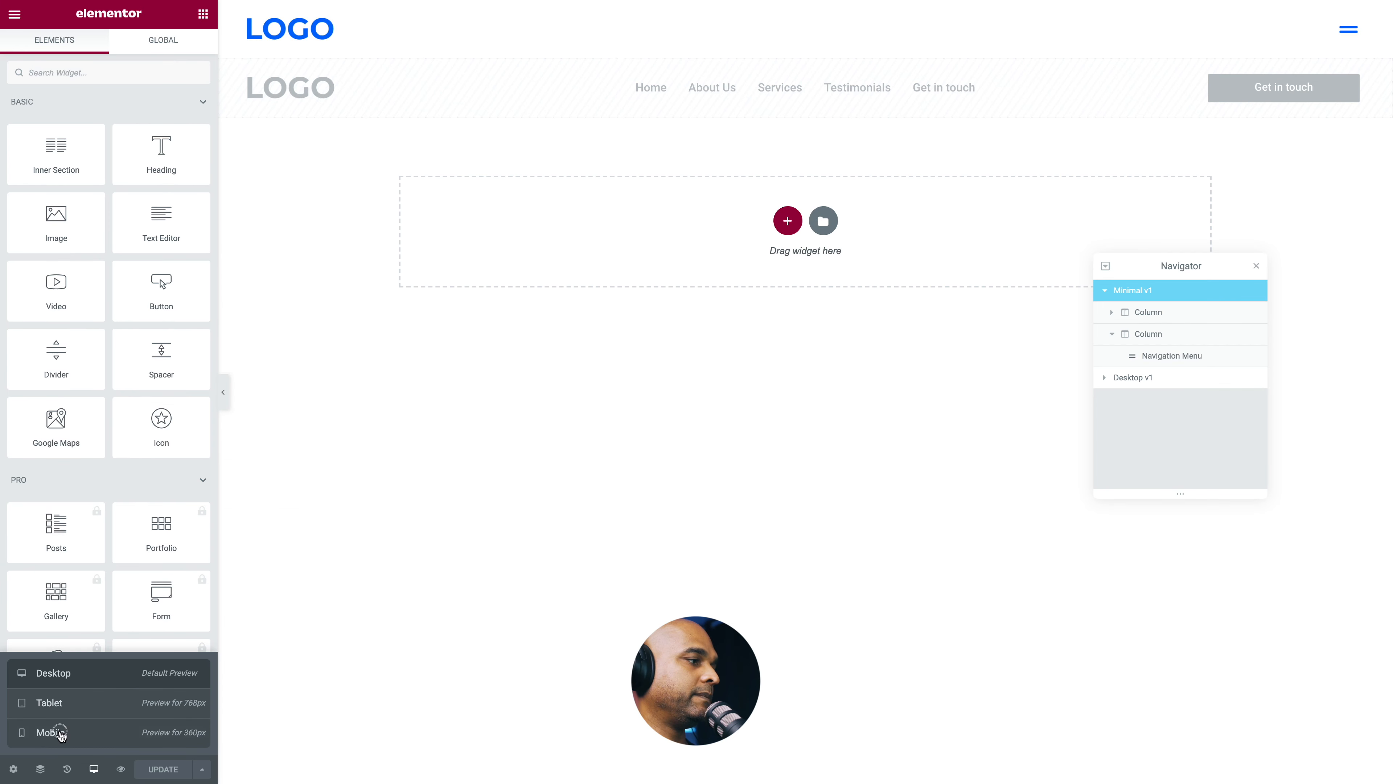
{"action": "left_click", "coordinate": [57, 733]}
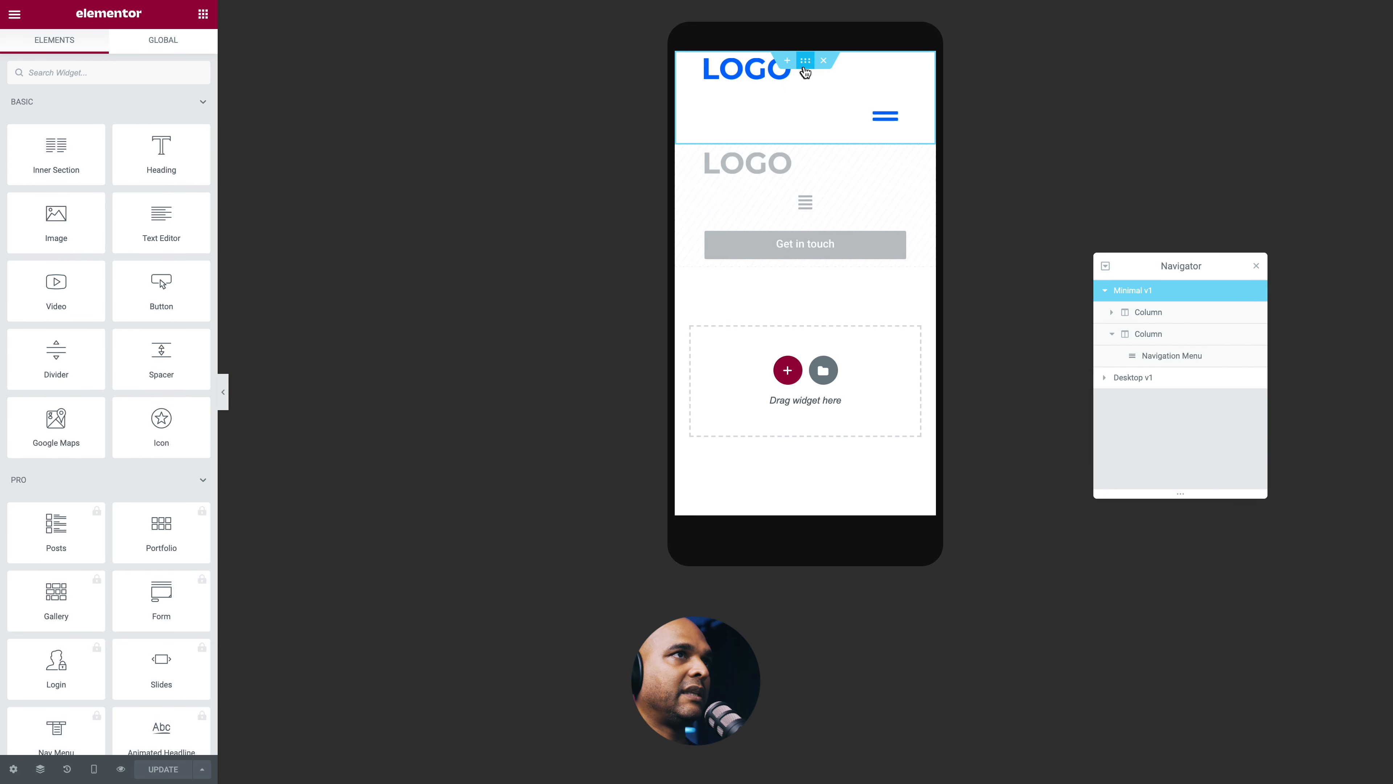
{"action": "left_click", "coordinate": [805, 68]}
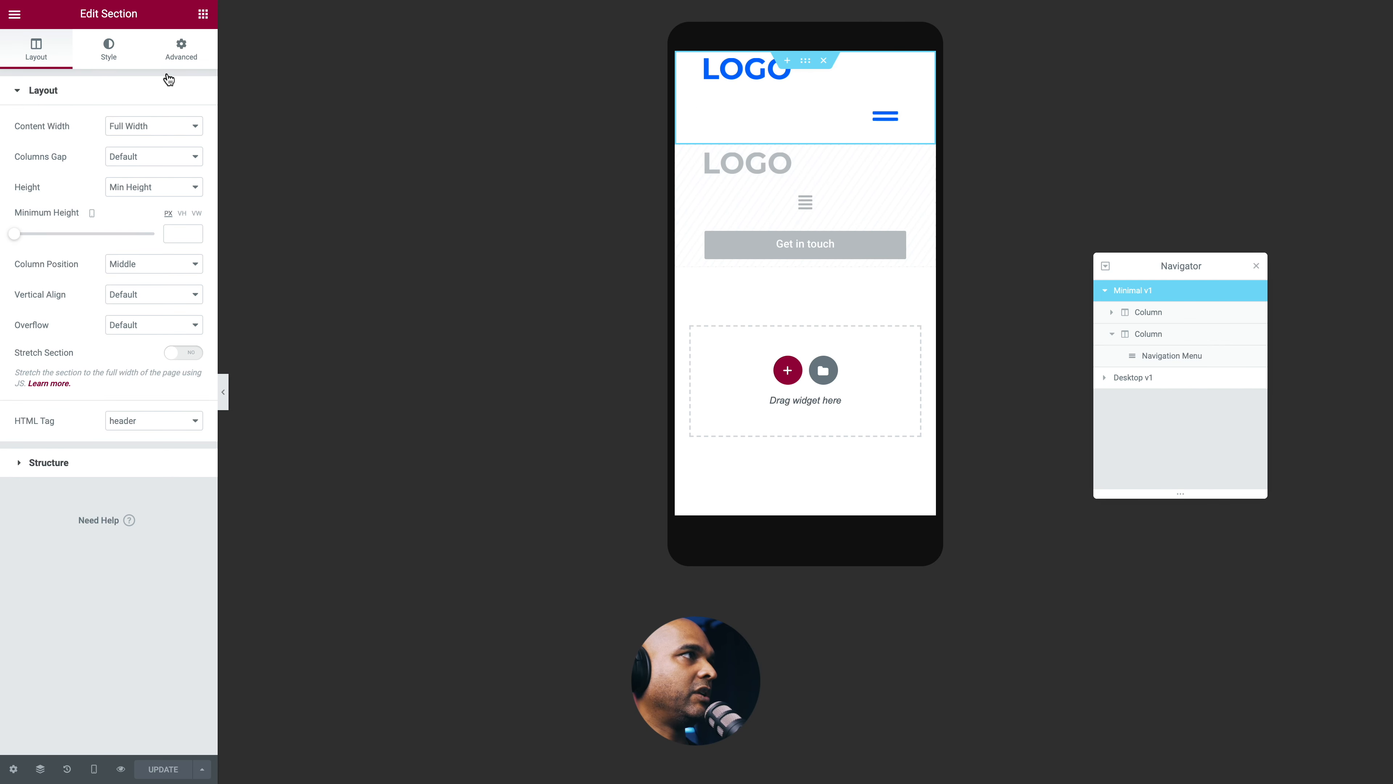
{"action": "left_click", "coordinate": [168, 60]}
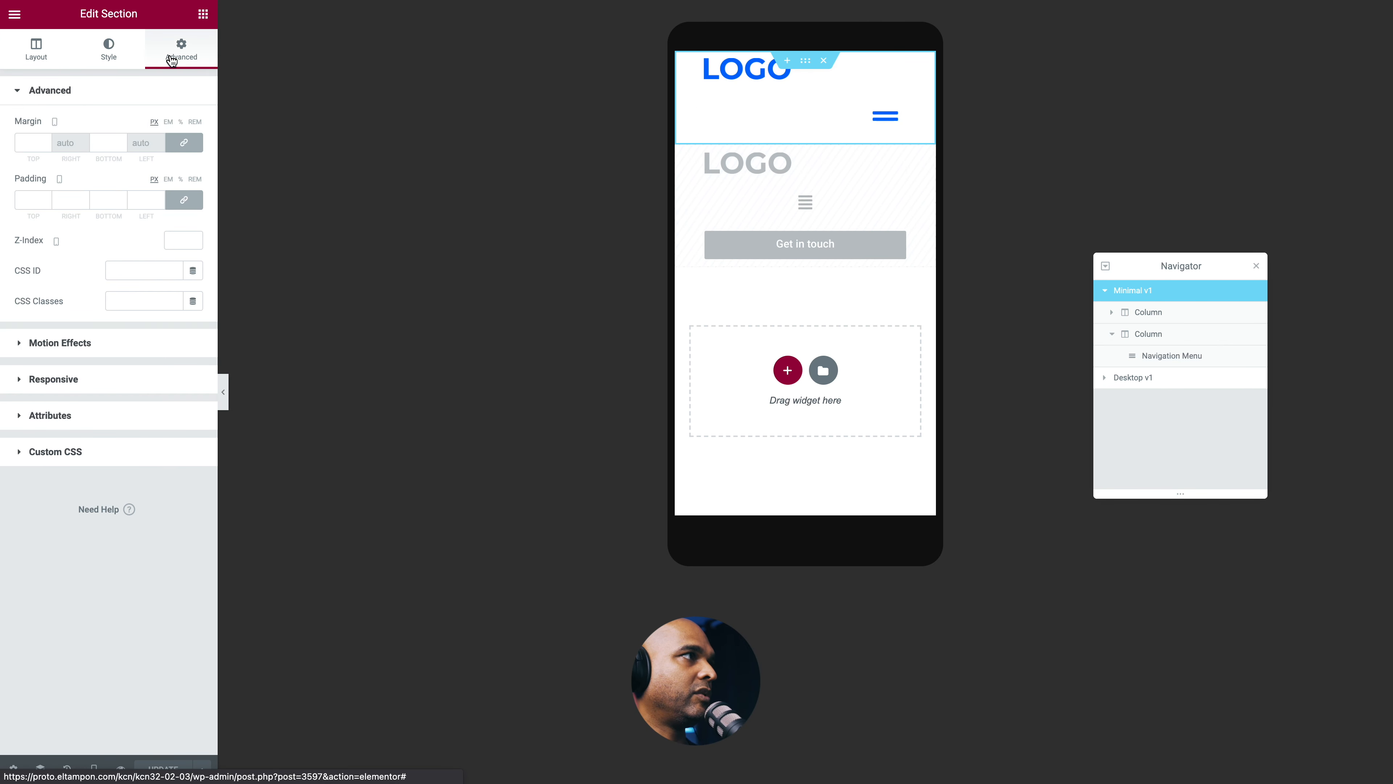
{"action": "left_click", "coordinate": [183, 200]}
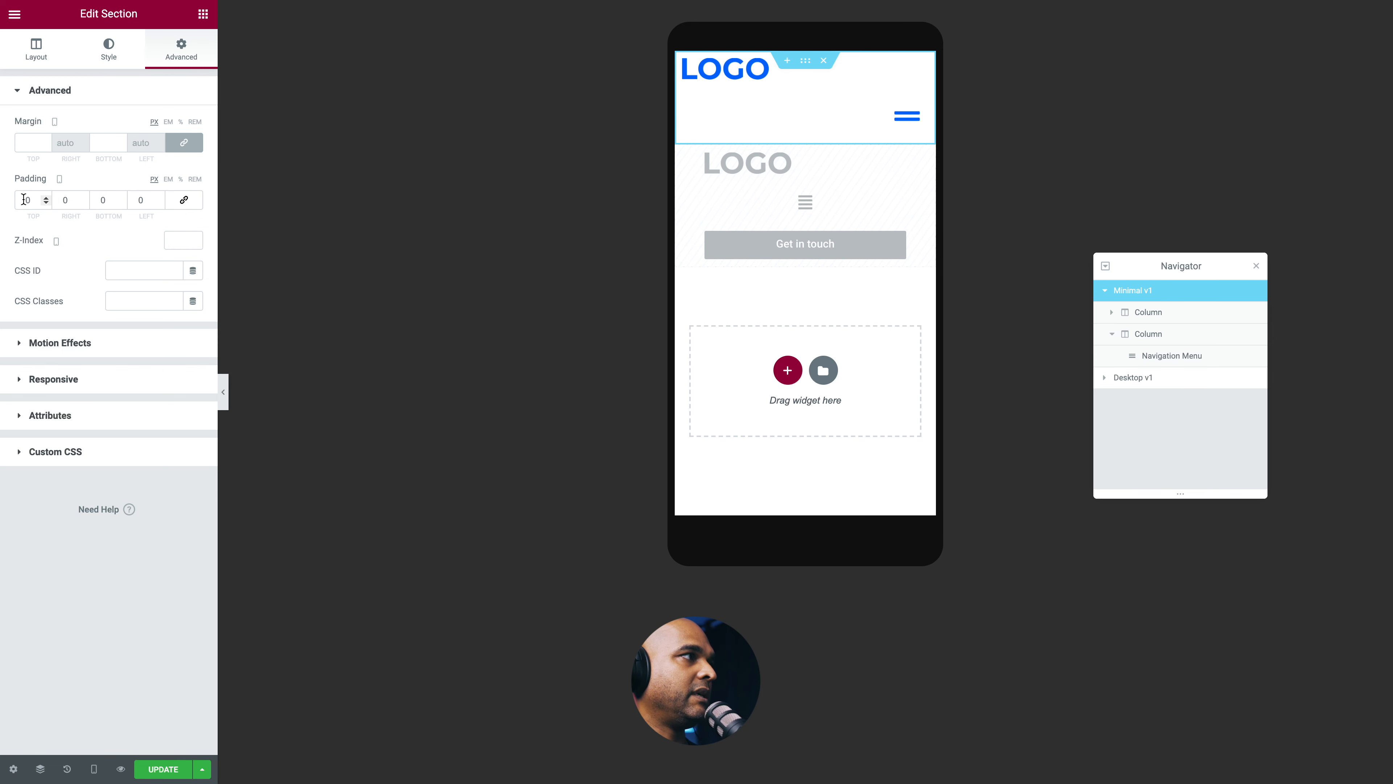
{"action": "left_click", "coordinate": [62, 198]}
{"action": "key", "text": "Tab"}
{"action": "key", "text": "Tab"}
{"action": "type", "text": "20"}
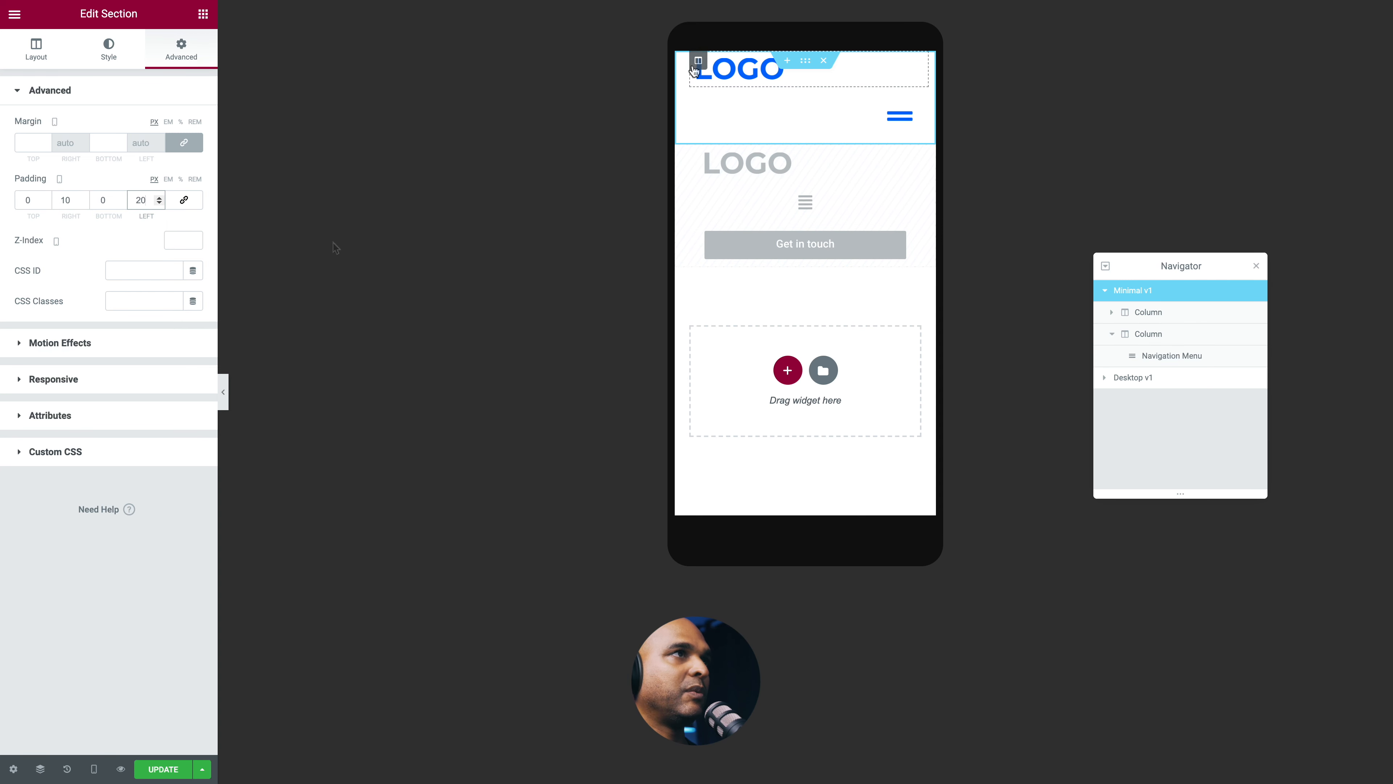
Step: Set the mobile width of the logo column to 70% and the menu column to 30%, and check the header without the editing panel
{"action": "left_click", "coordinate": [699, 64]}
{"action": "left_click", "coordinate": [172, 125]}
{"action": "type", "text": "70"}
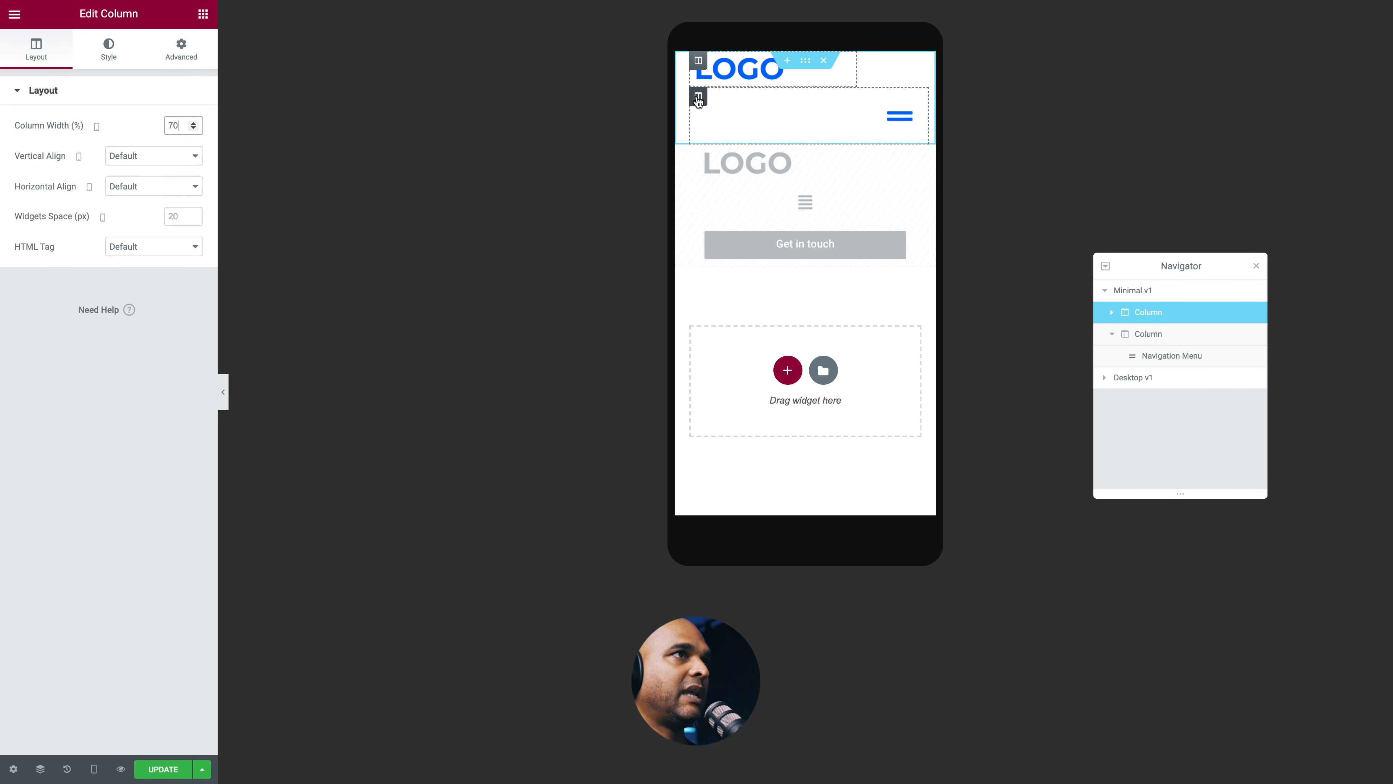
{"action": "left_click", "coordinate": [699, 99]}
{"action": "left_click", "coordinate": [181, 125]}
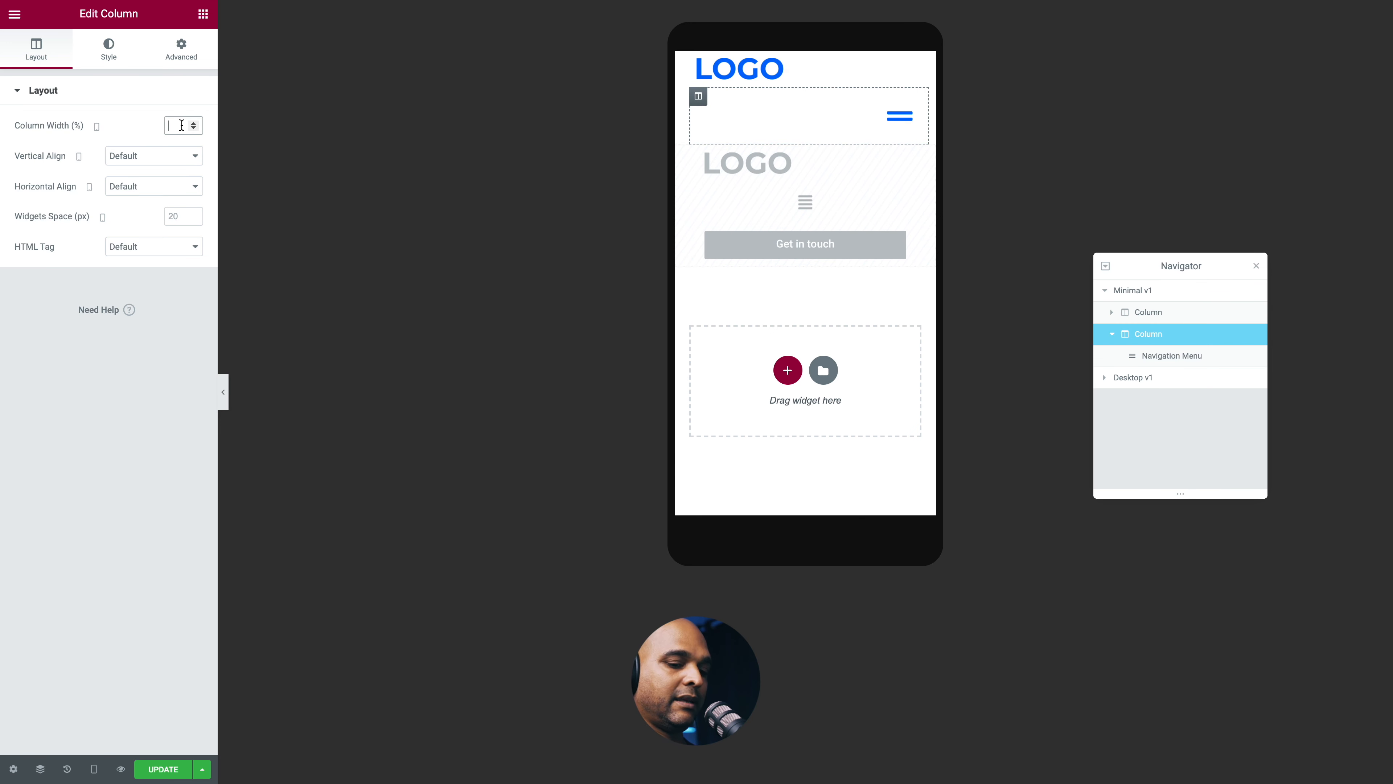
{"action": "type", "text": "30"}
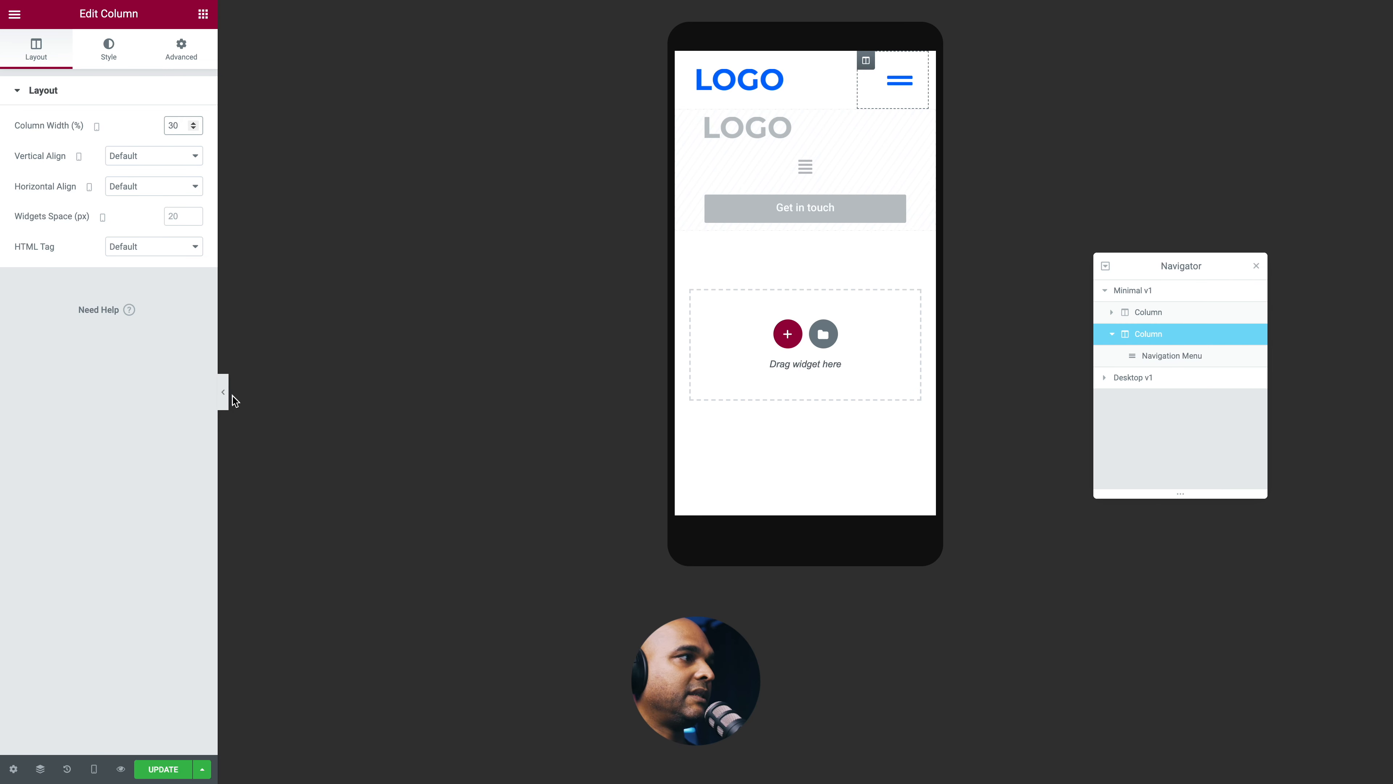
{"action": "left_click", "coordinate": [223, 392]}
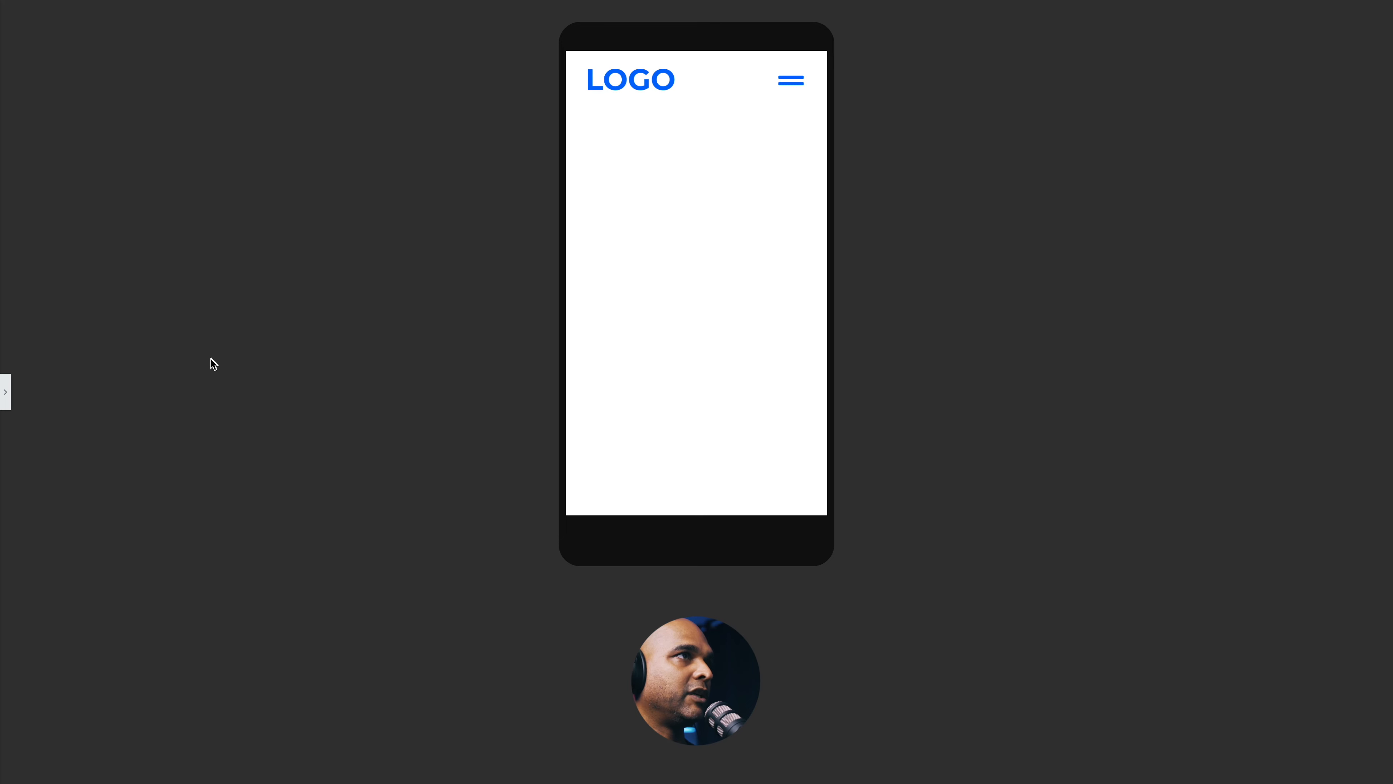
{"action": "left_click", "coordinate": [6, 391]}
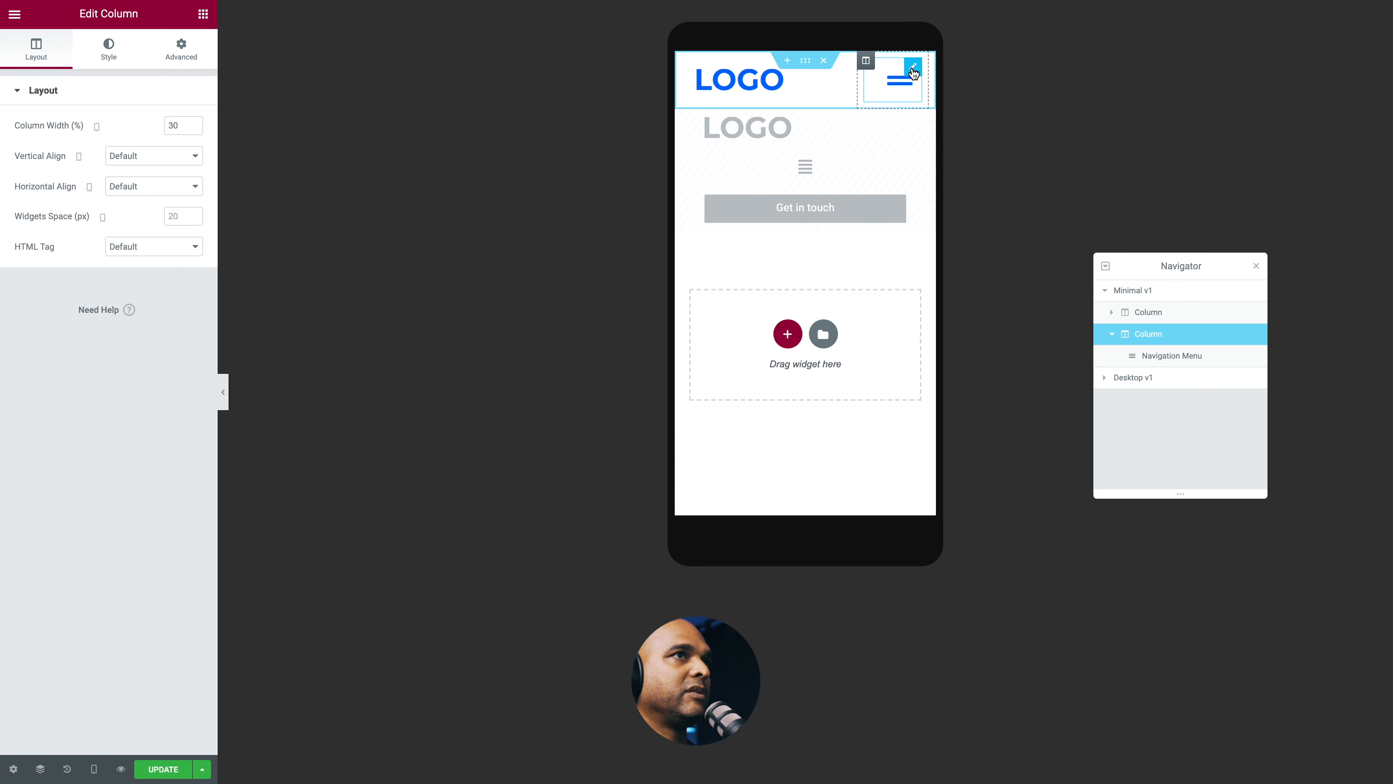
Step: Set the navigation menu's mobile flyout box padding to 20, vertical padding to 15, and menu item top spacing to 80
{"action": "left_click", "coordinate": [913, 68]}
{"action": "left_click", "coordinate": [108, 60]}
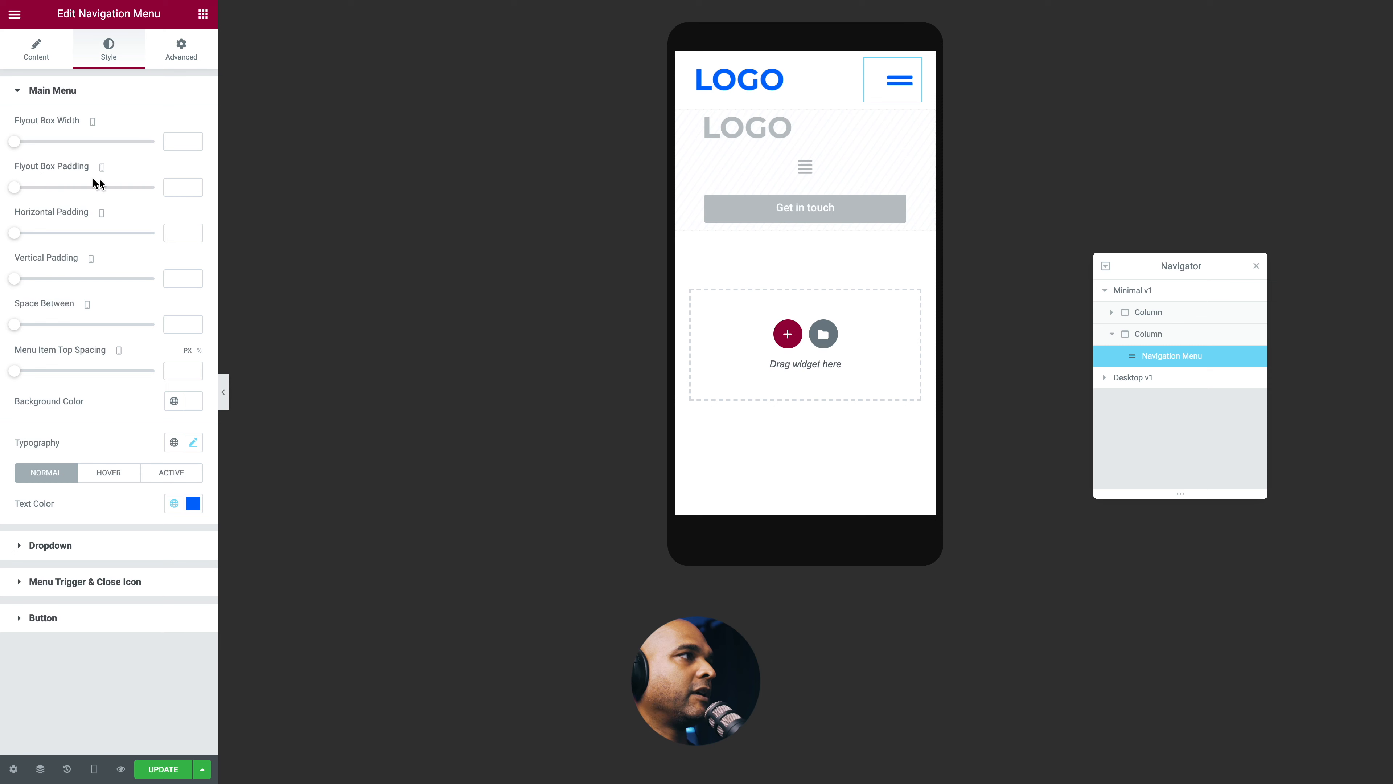
{"action": "left_click", "coordinate": [170, 187]}
{"action": "type", "text": "10"}
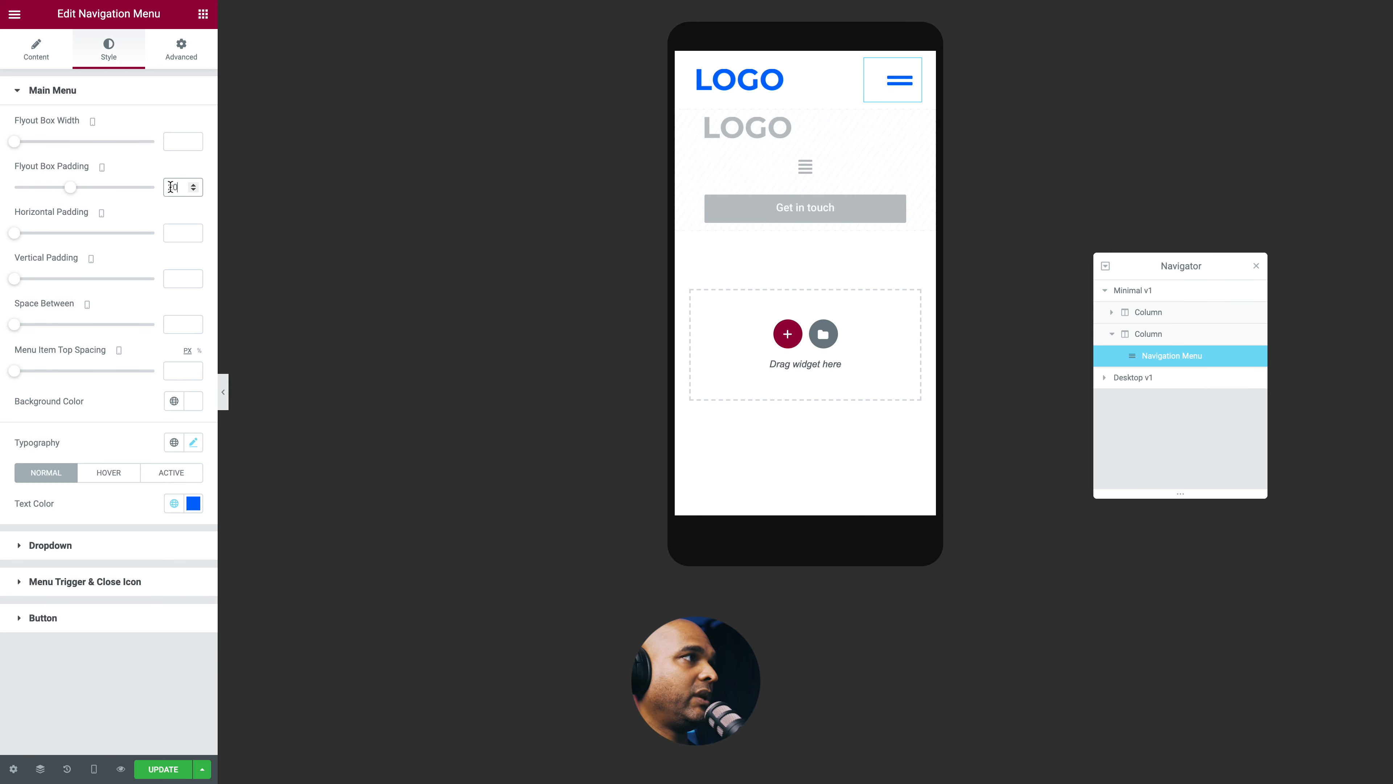
{"action": "left_click", "coordinate": [170, 279]}
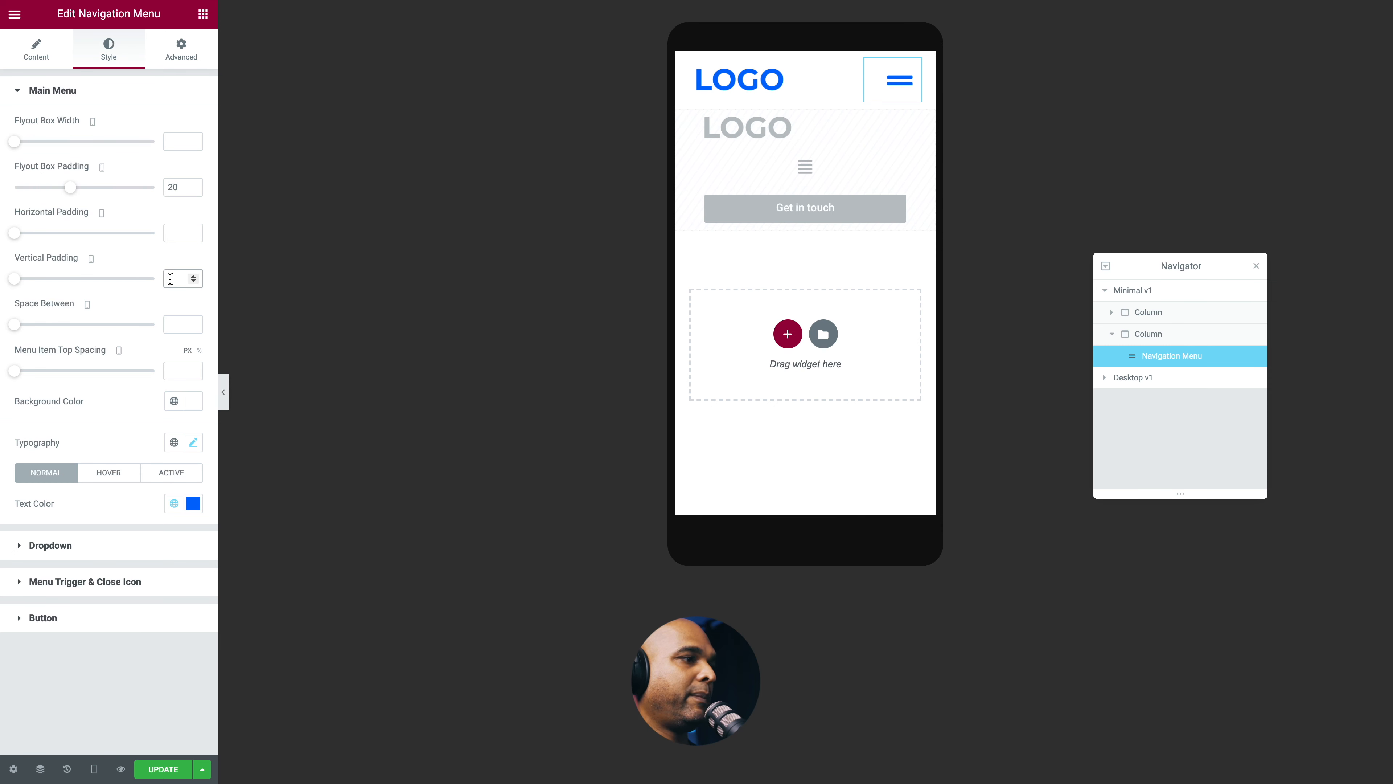
{"action": "type", "text": "5"}
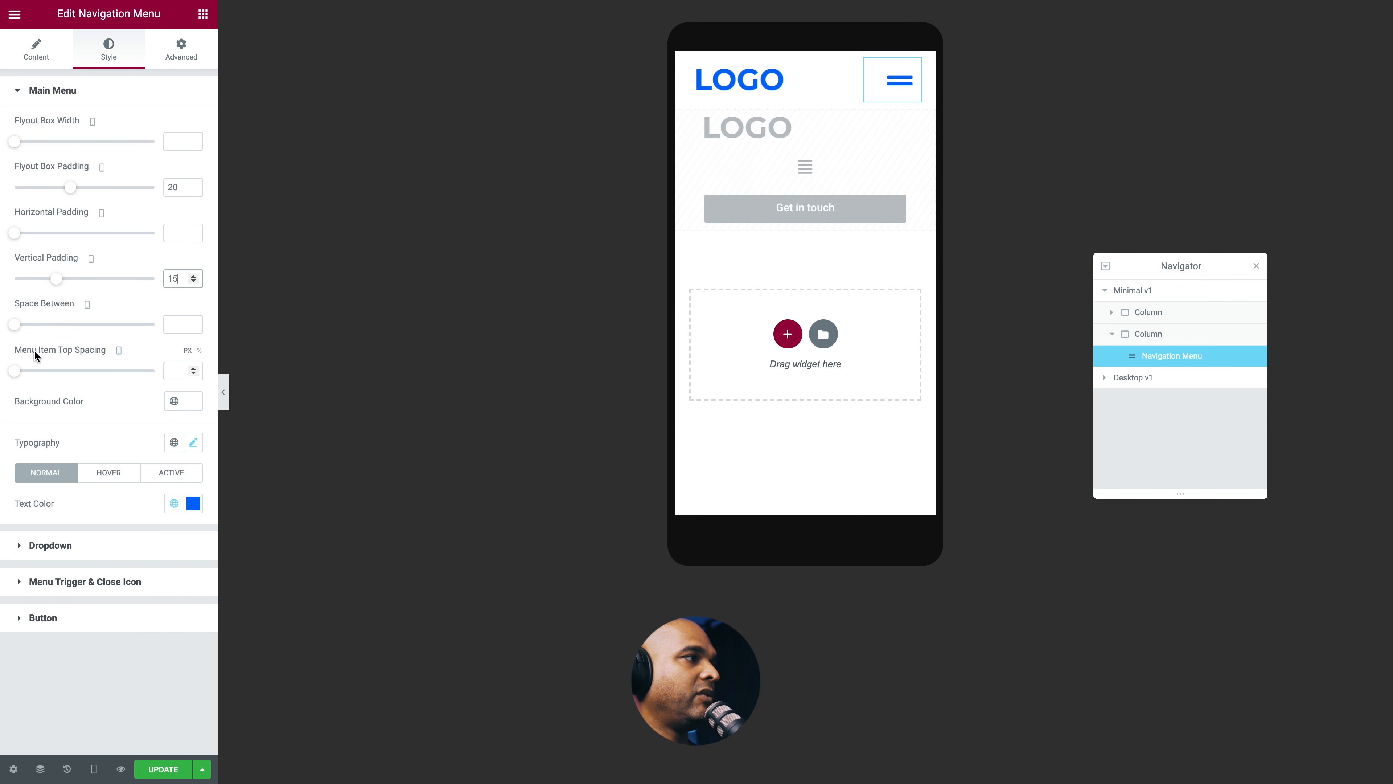
{"action": "left_click", "coordinate": [176, 365]}
{"action": "type", "text": "80"}
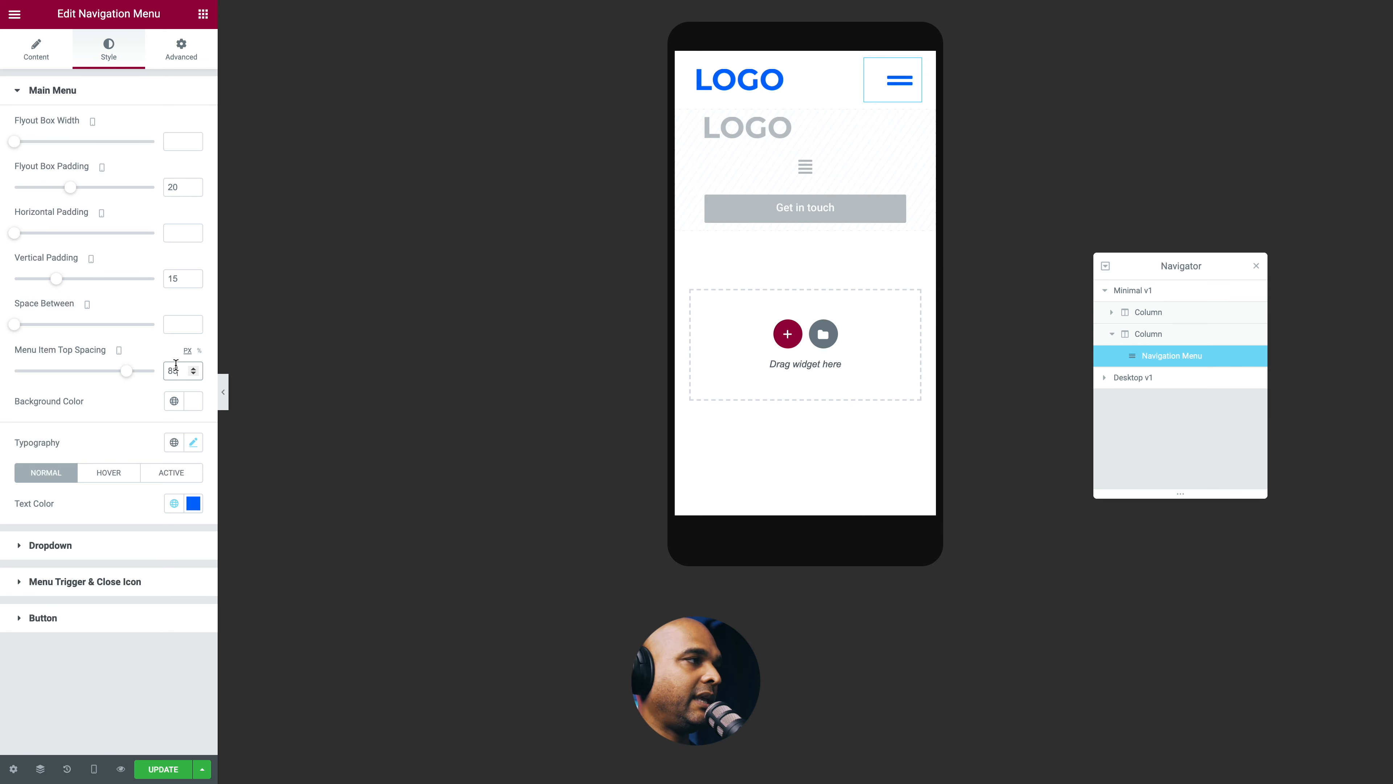
Step: Set the main menu's mobile font size to 20 px
{"action": "left_click", "coordinate": [193, 442]}
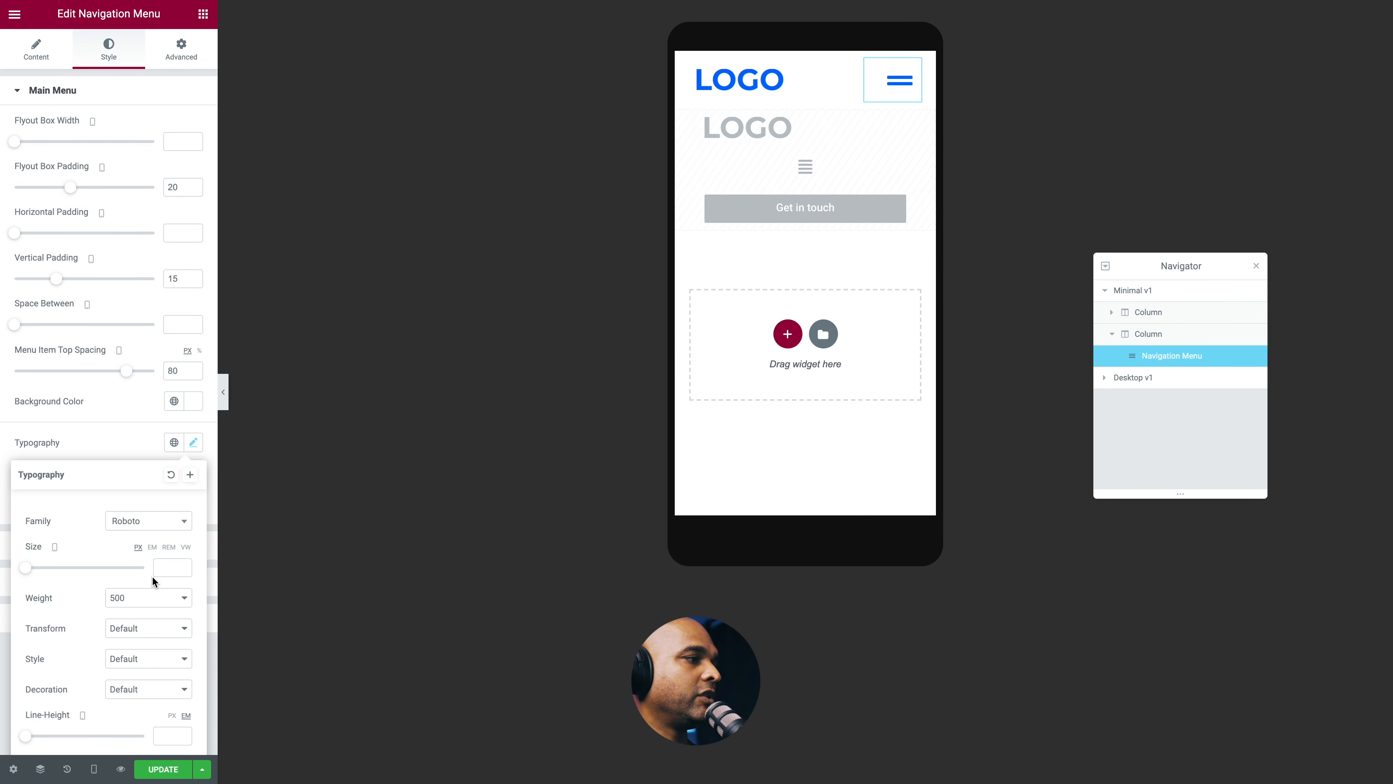
{"action": "left_click", "coordinate": [167, 566]}
{"action": "type", "text": "20"}
{"action": "left_click", "coordinate": [193, 442]}
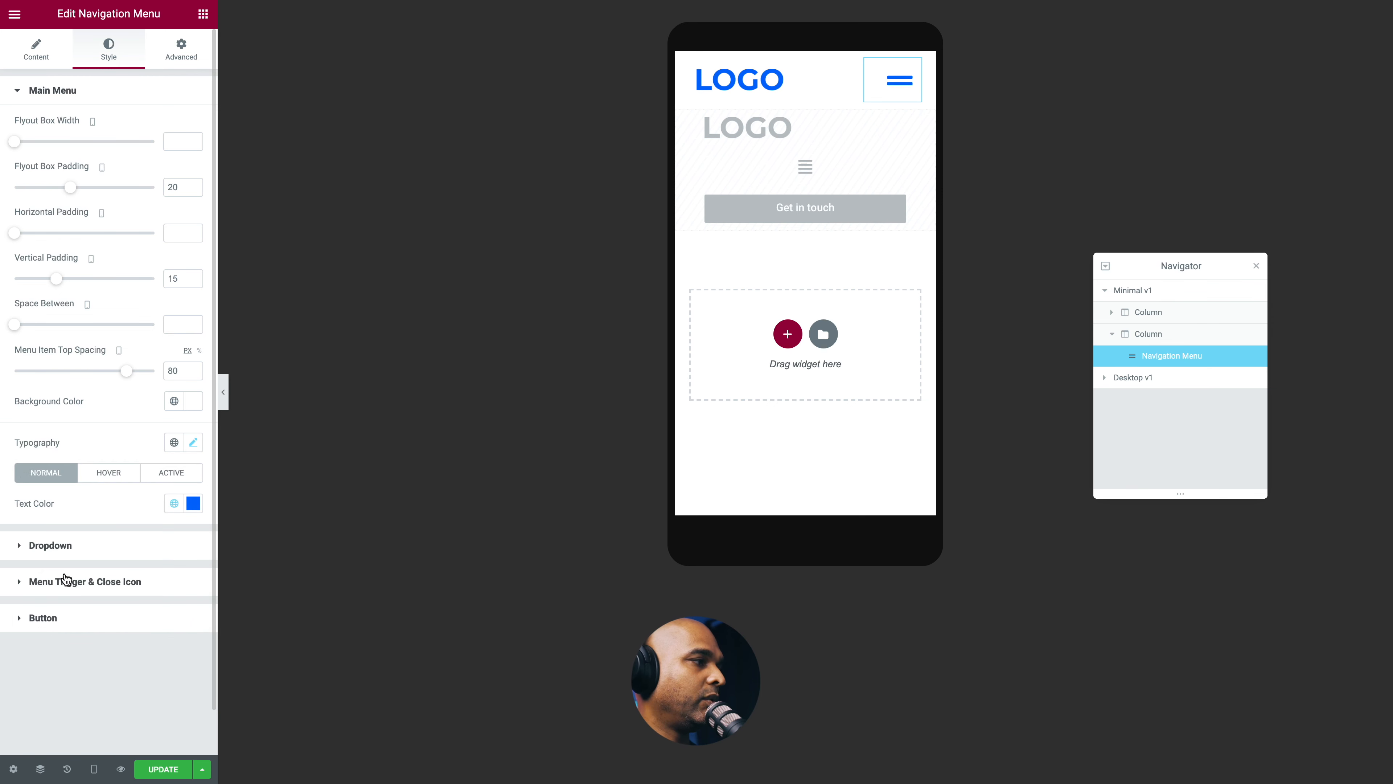
Step: Set the menu trigger's mobile icon size to 30 and return to the desktop preview
{"action": "left_click", "coordinate": [65, 581]}
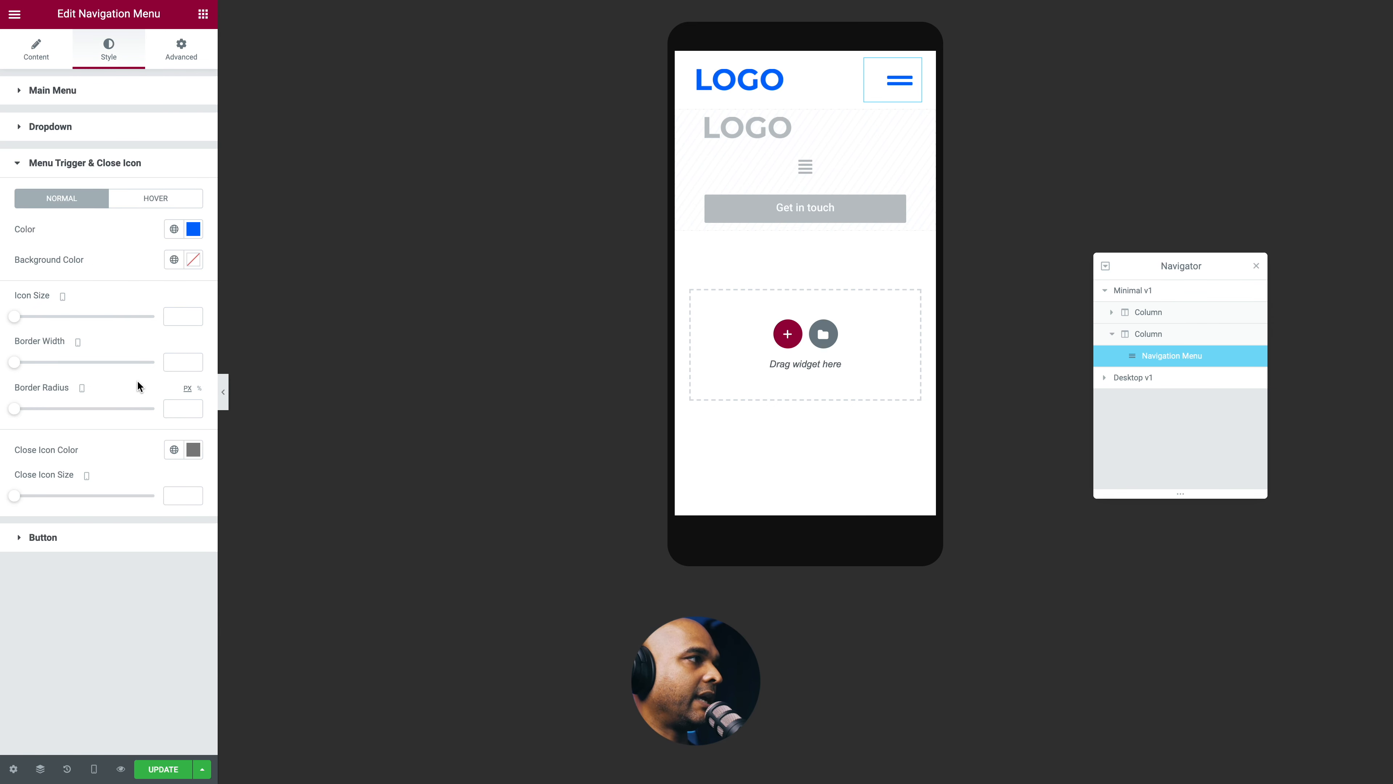
{"action": "left_click", "coordinate": [169, 318]}
{"action": "type", "text": "30"}
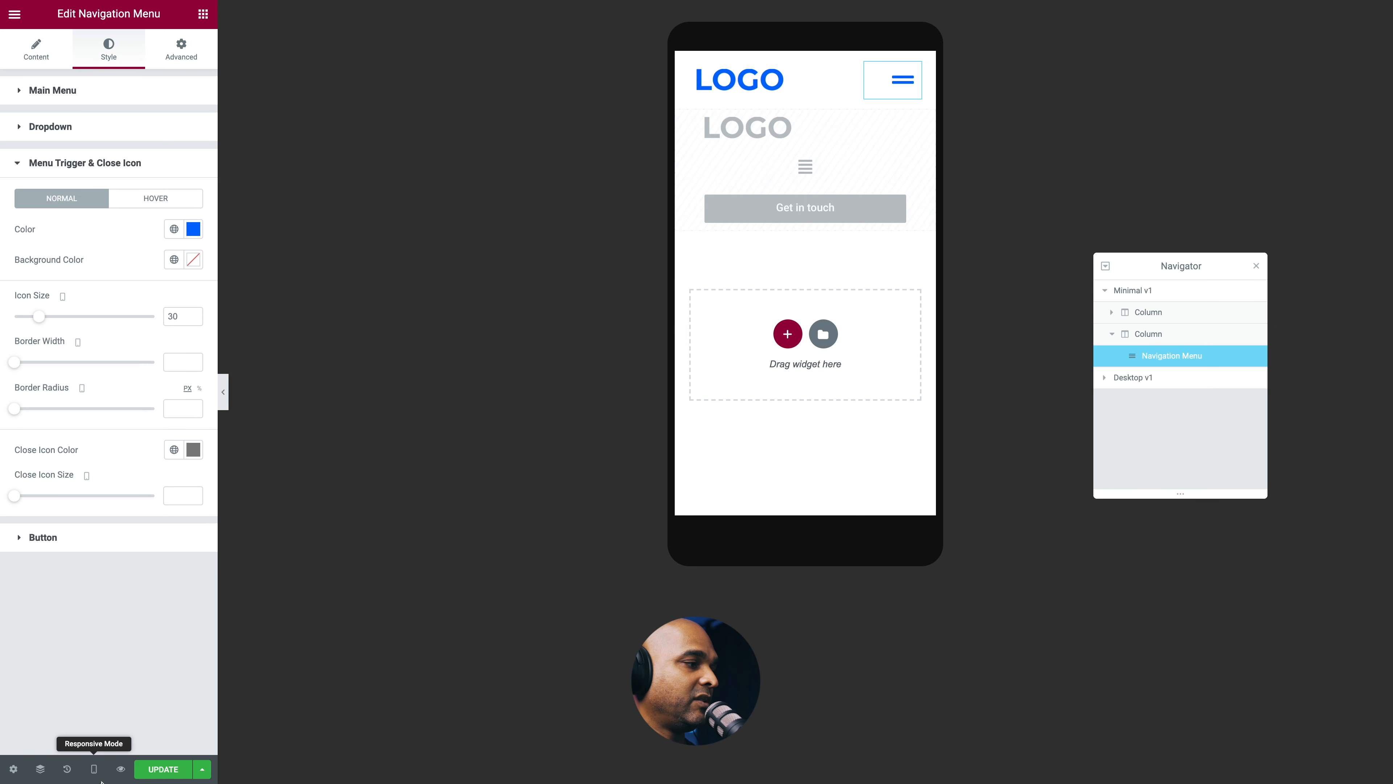
{"action": "left_click", "coordinate": [94, 769]}
{"action": "left_click", "coordinate": [77, 676]}
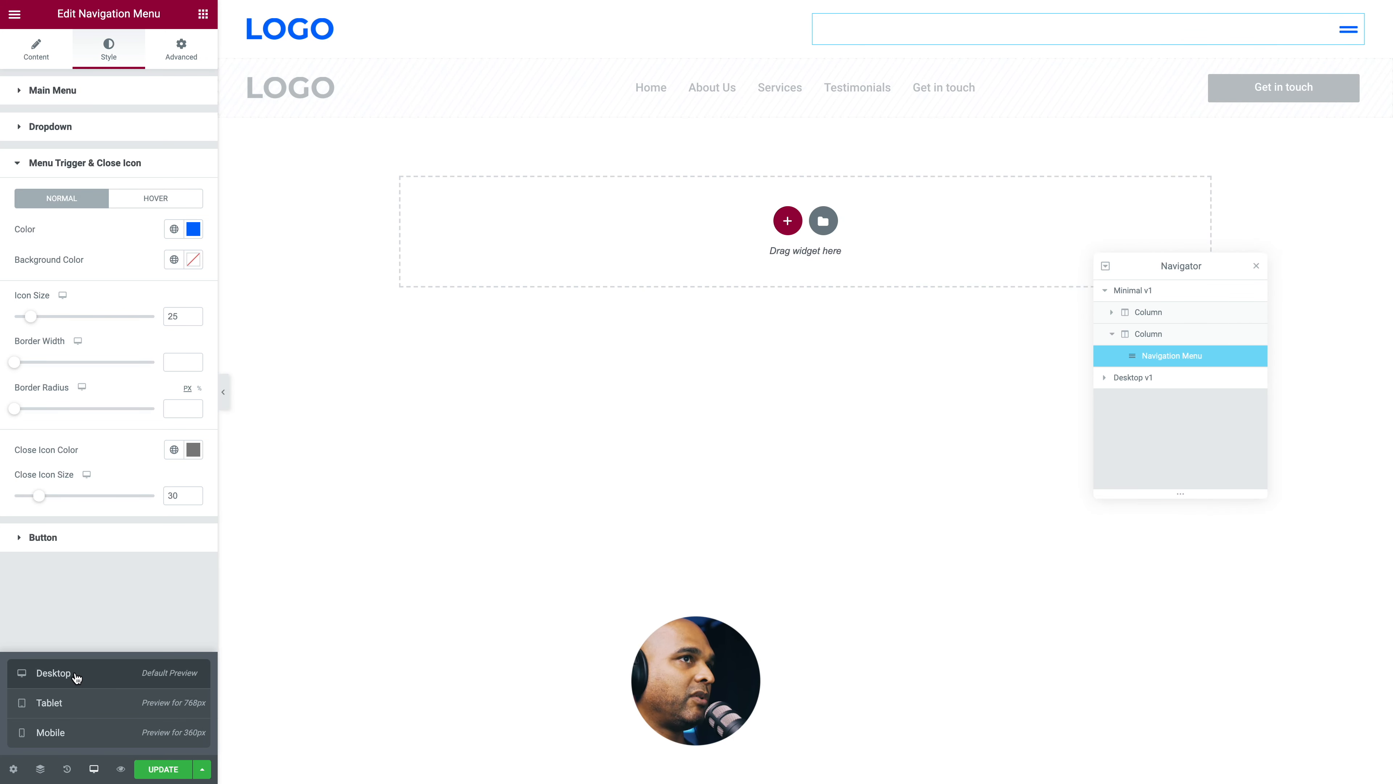
Step: Collapse the Navigator tree and turn off Hide On Desktop for the Desktop v1 section
{"action": "left_click", "coordinate": [1105, 266]}
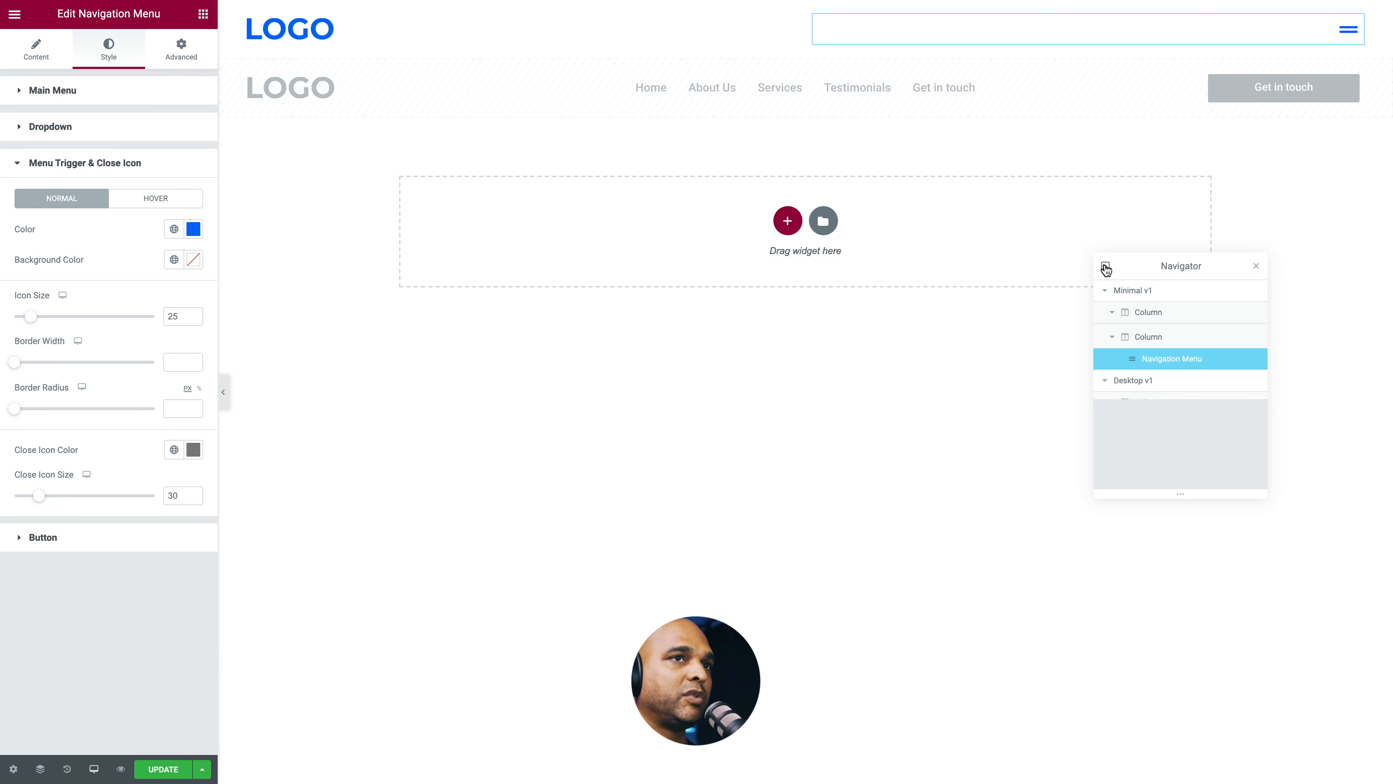
{"action": "left_click", "coordinate": [1106, 267]}
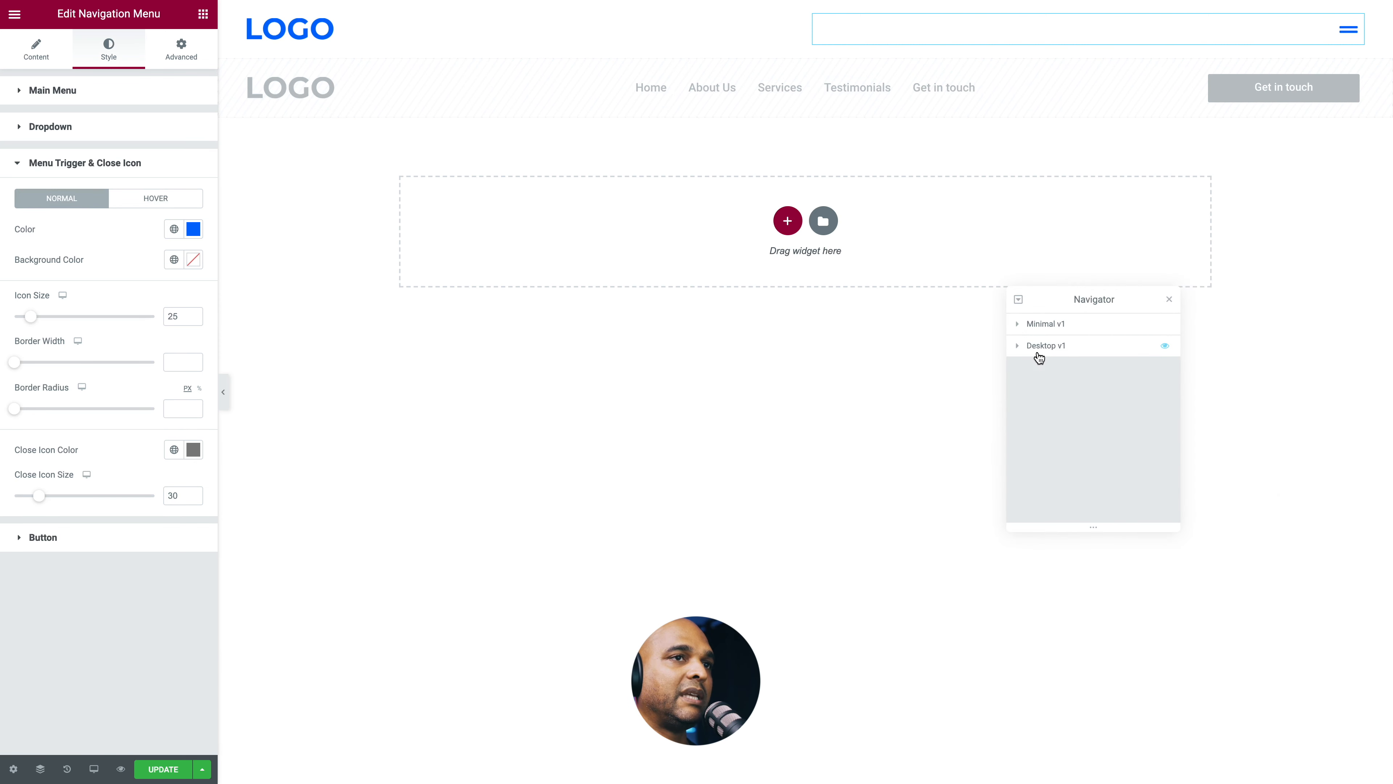
{"action": "left_click", "coordinate": [1038, 353]}
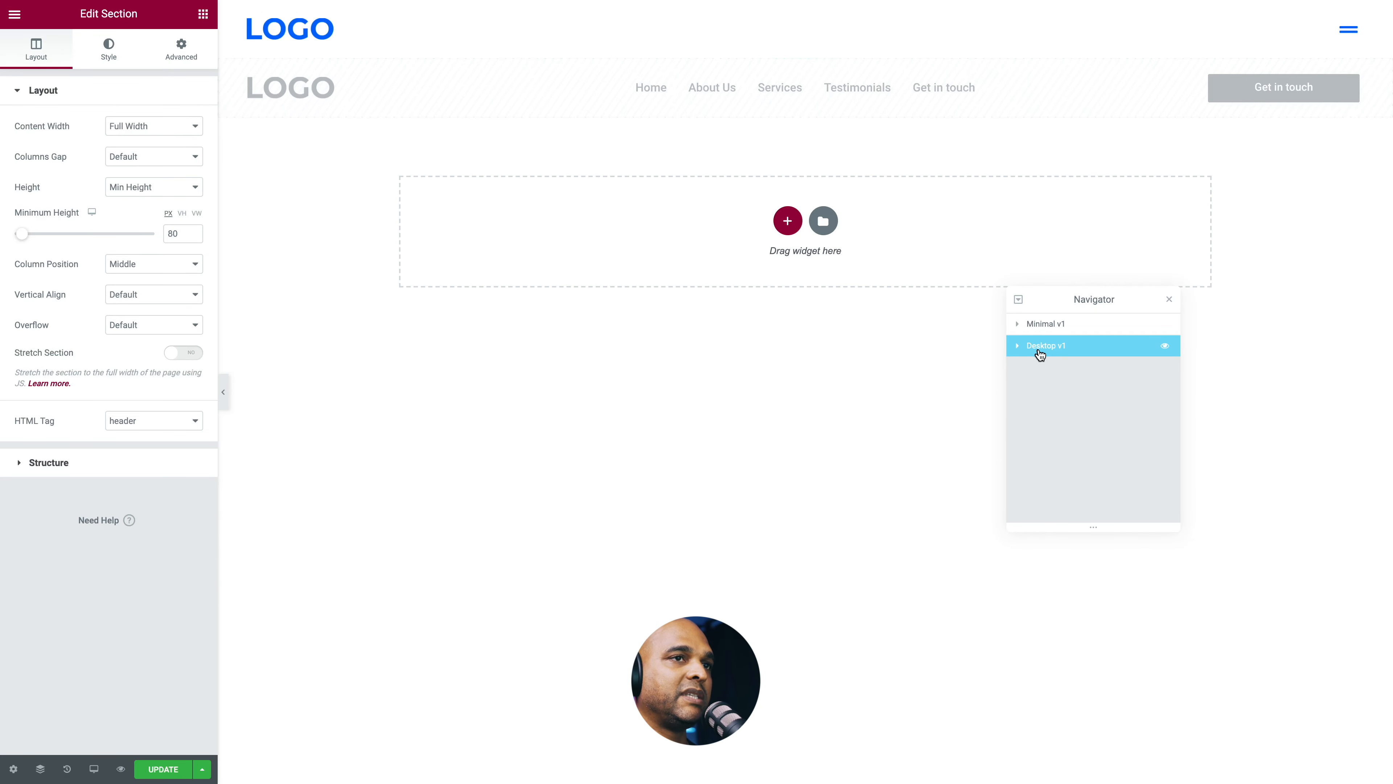
{"action": "left_click", "coordinate": [181, 47]}
{"action": "left_click", "coordinate": [44, 387]}
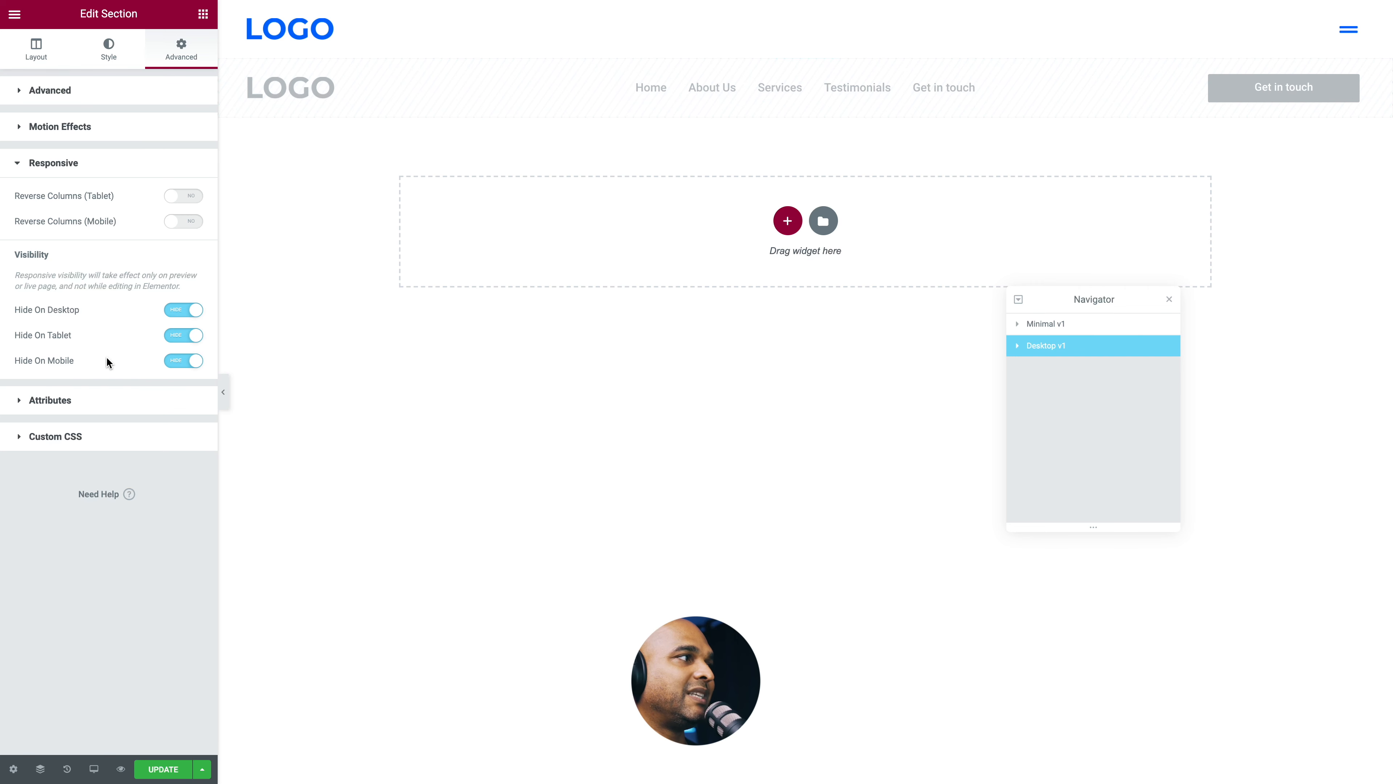
{"action": "left_click", "coordinate": [175, 311]}
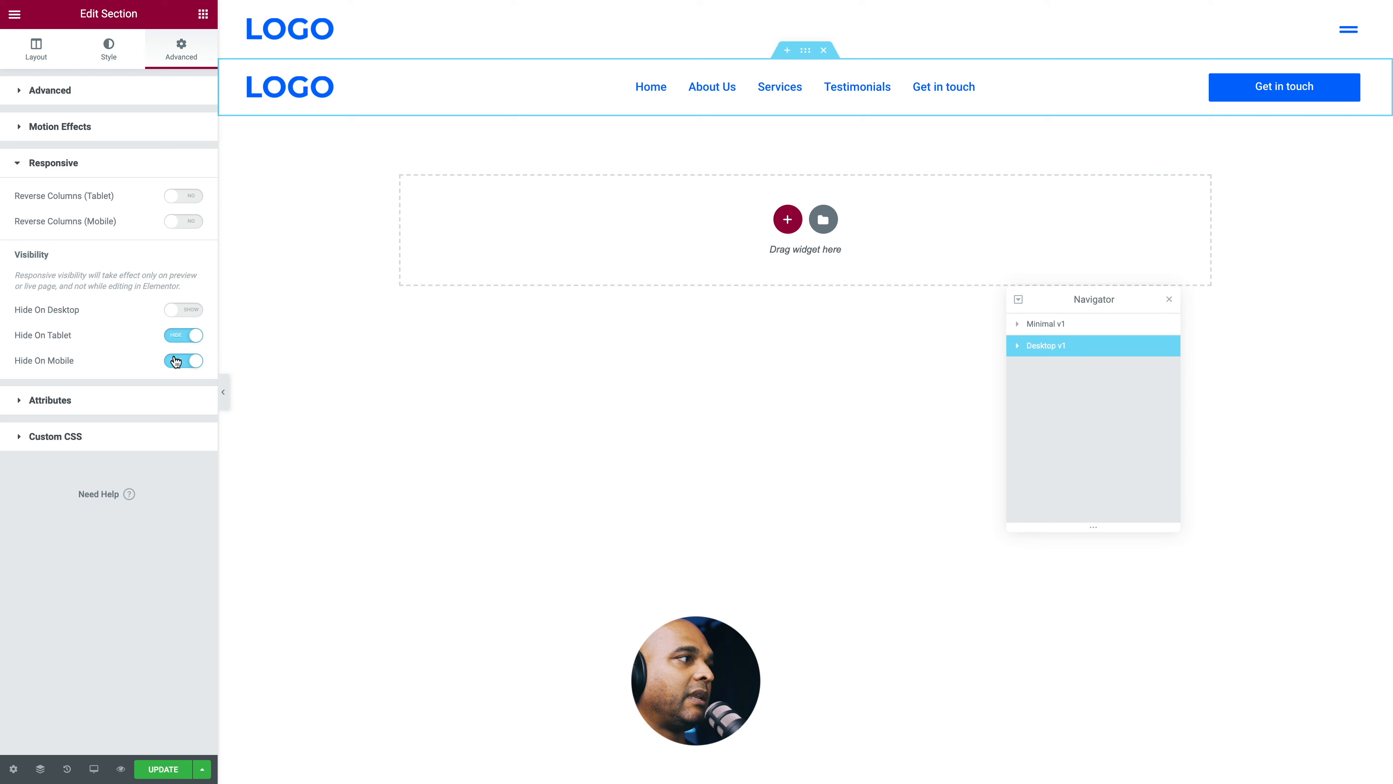
Step: Hide the Minimal v1 section on desktop and update the header
{"action": "left_click", "coordinate": [1045, 324]}
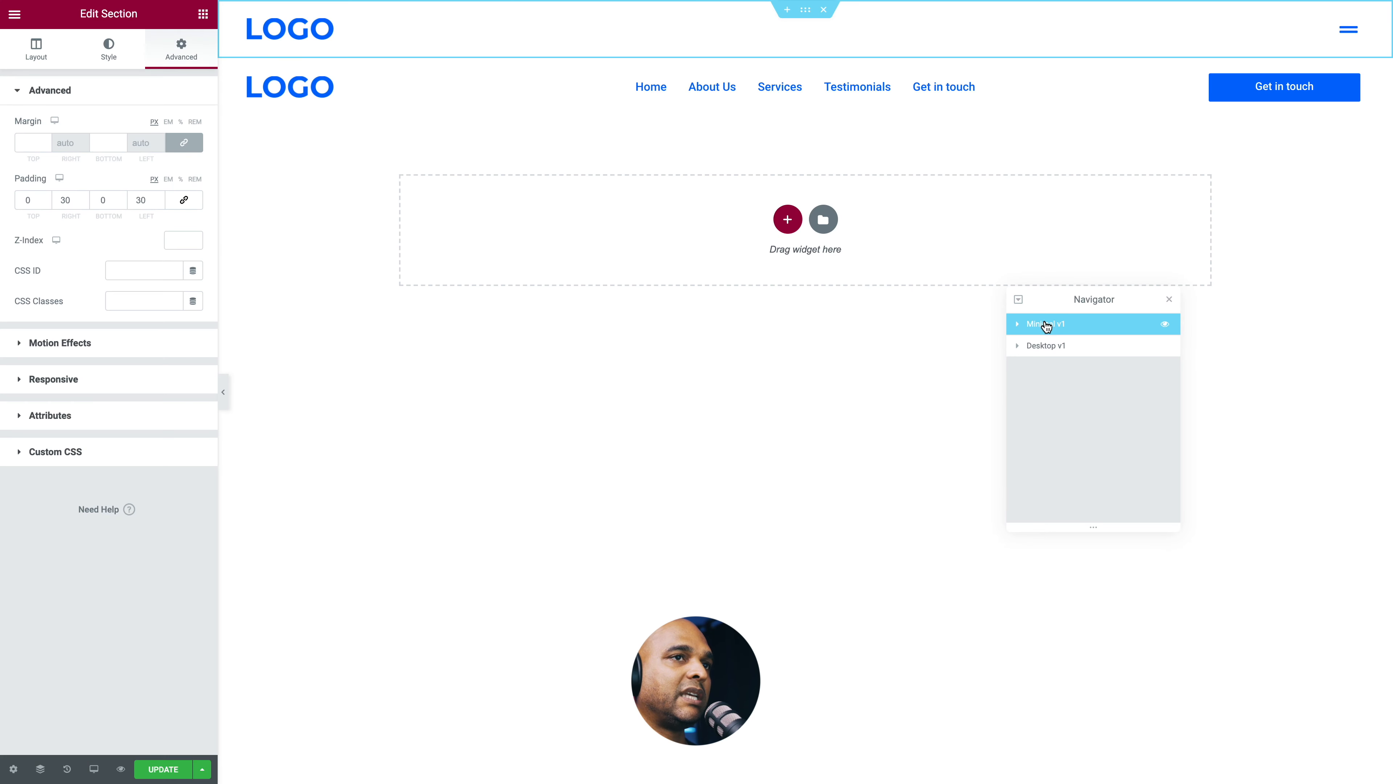
{"action": "left_click", "coordinate": [57, 382]}
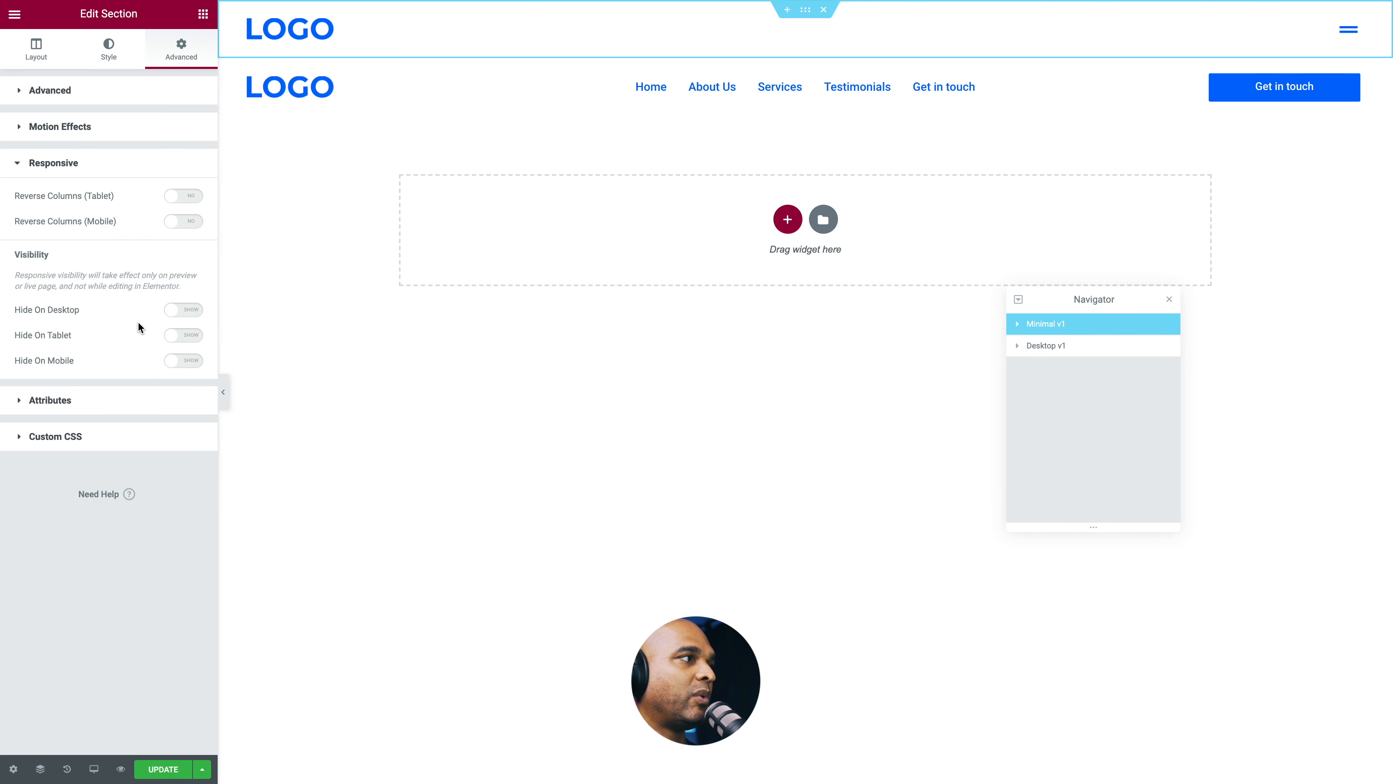
{"action": "left_click", "coordinate": [180, 310]}
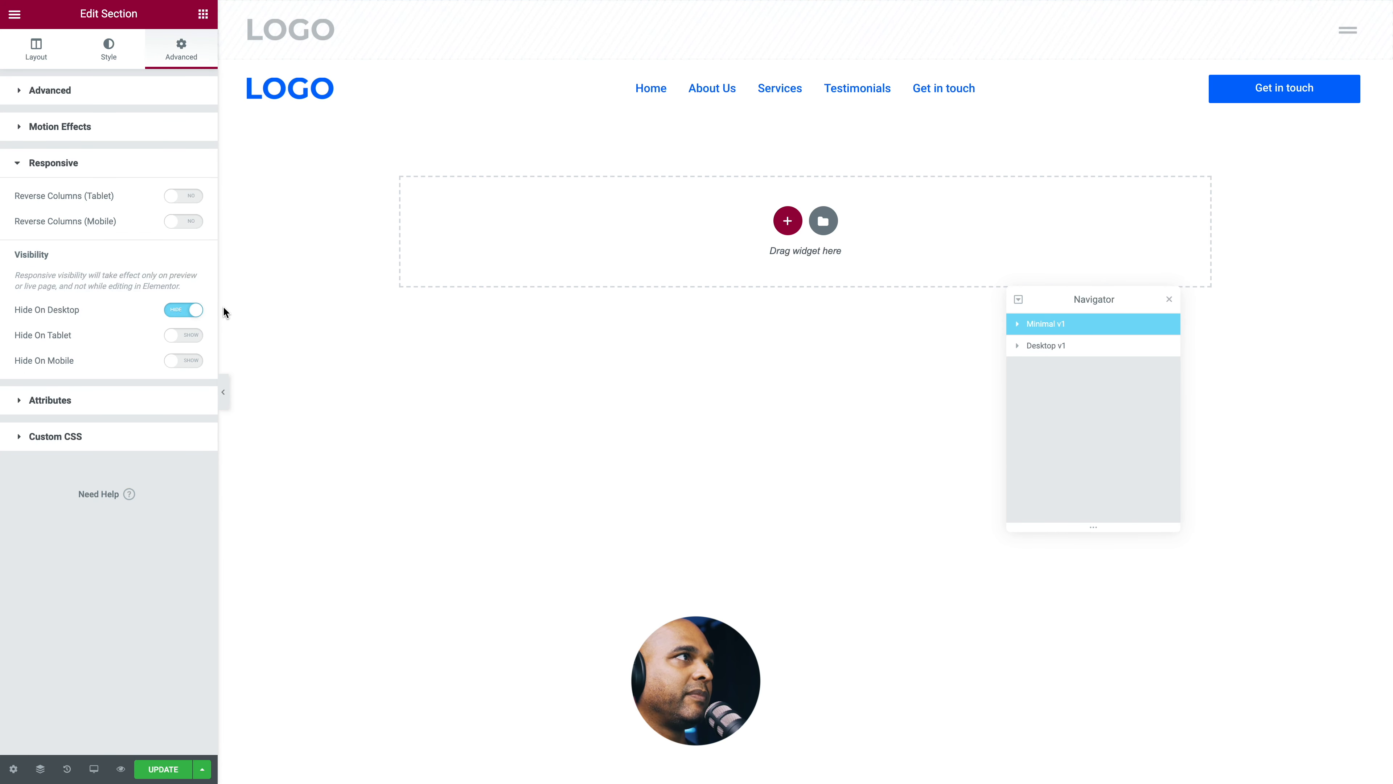
{"action": "left_click", "coordinate": [164, 778]}
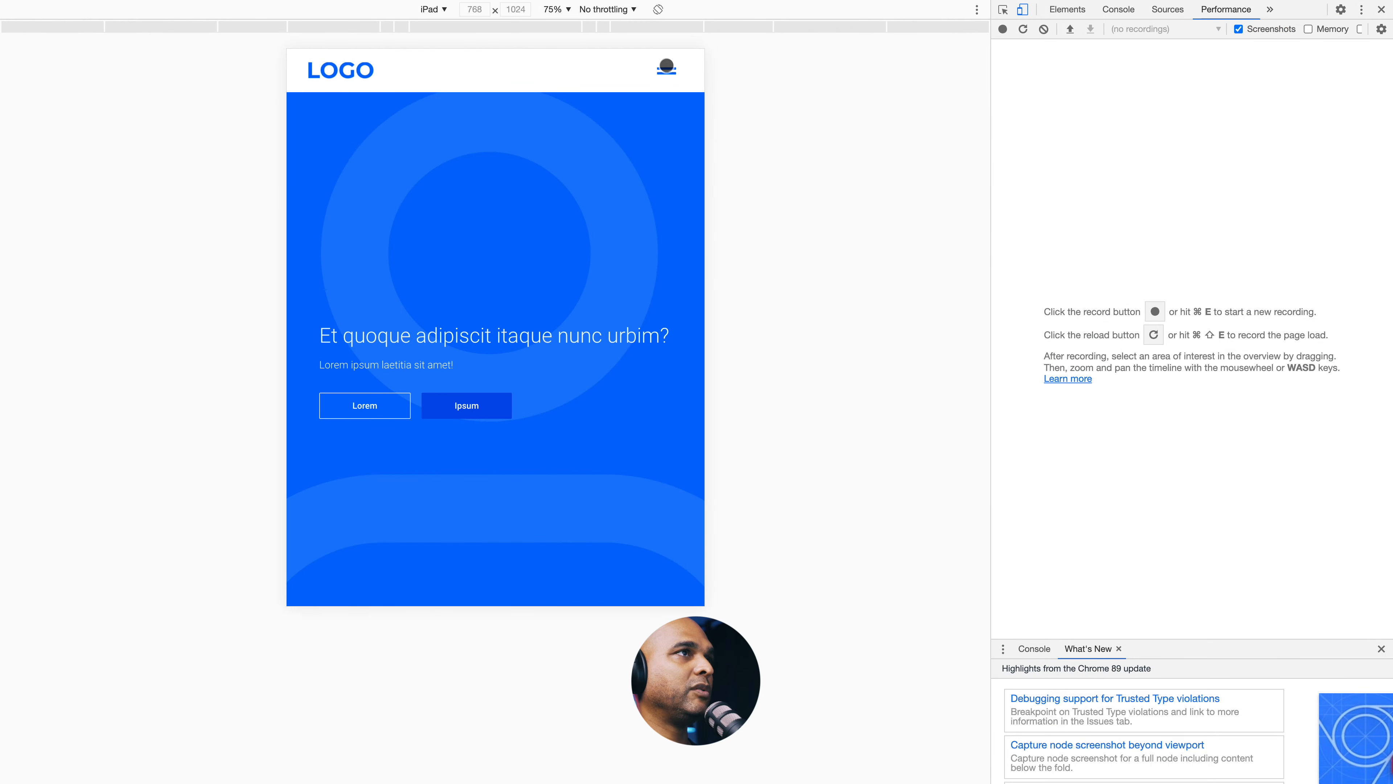
Step: Check the live page's flyout menu in the iPad and iPhone 6/7/8 Plus device emulations
{"action": "left_click", "coordinate": [666, 66]}
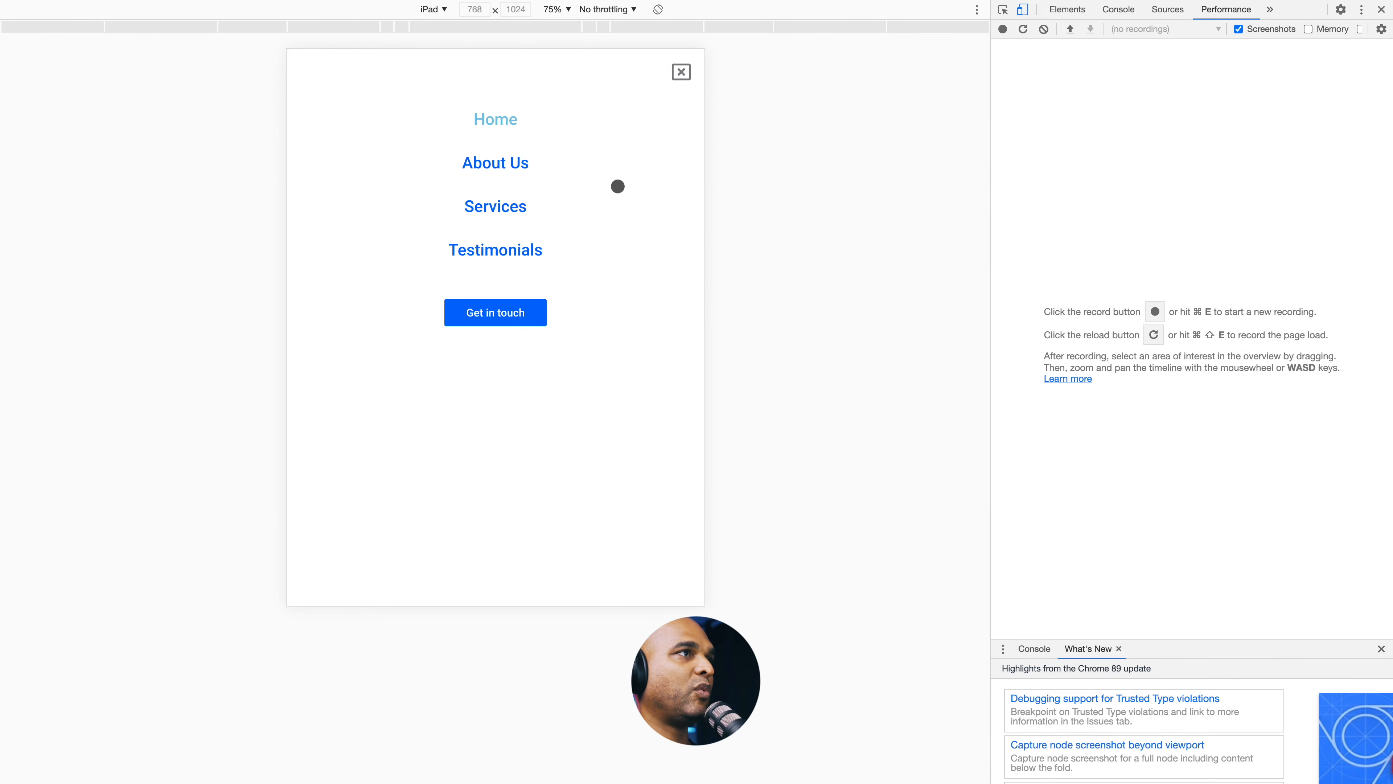
{"action": "left_click", "coordinate": [431, 8]}
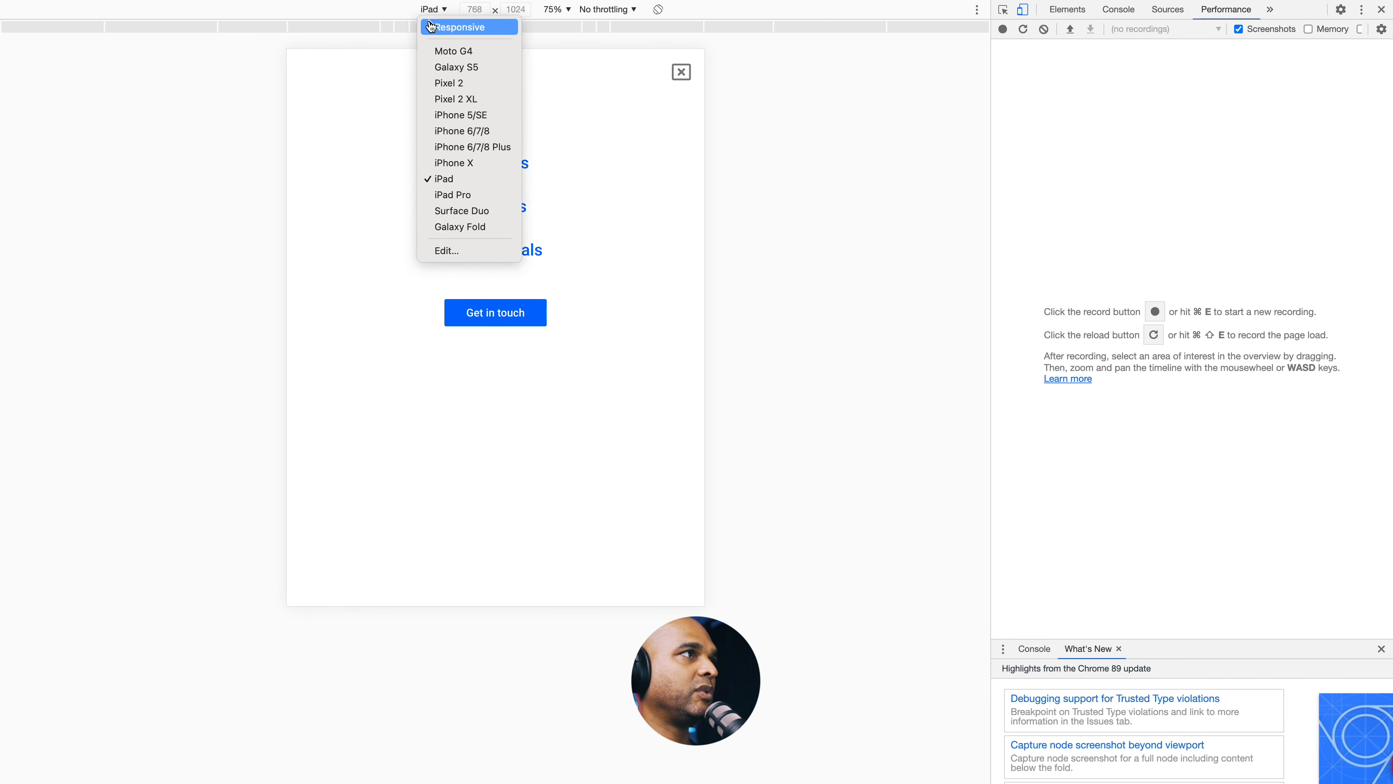
{"action": "left_click", "coordinate": [469, 148]}
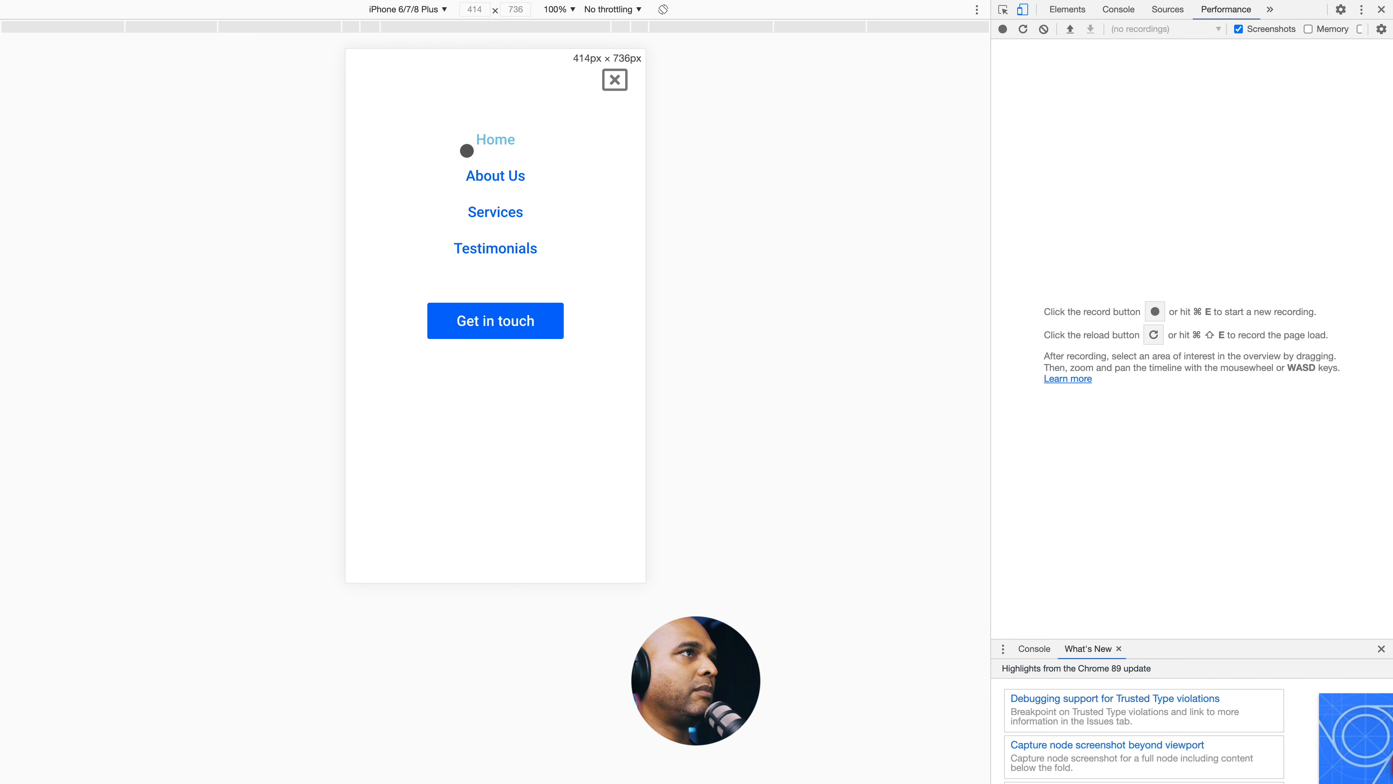
{"action": "left_click", "coordinate": [615, 78]}
{"action": "left_click", "coordinate": [617, 77]}
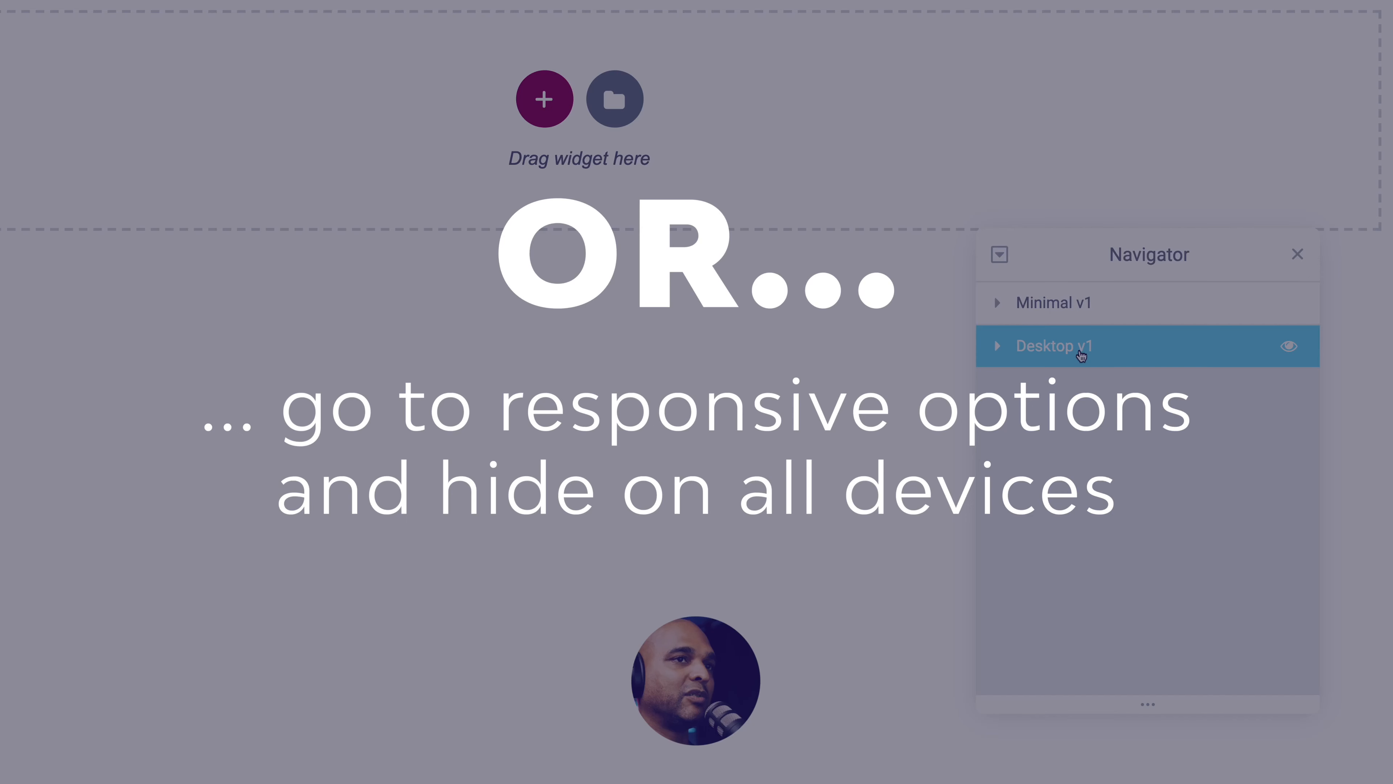
Step: Delete the Desktop v1 section, turn off Hide On Desktop for the Minimal v1 section, and update the header
{"action": "right_click", "coordinate": [1079, 352]}
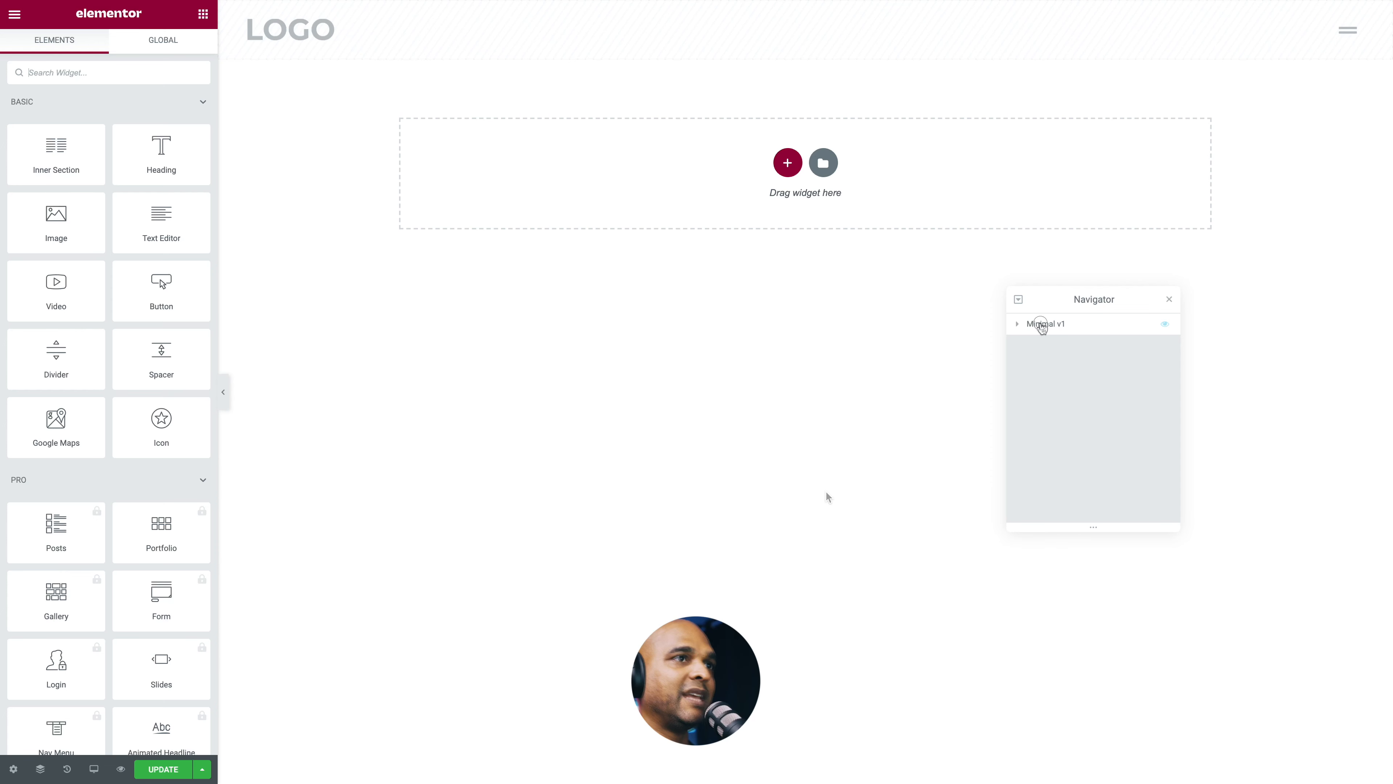
{"action": "left_click", "coordinate": [1042, 324]}
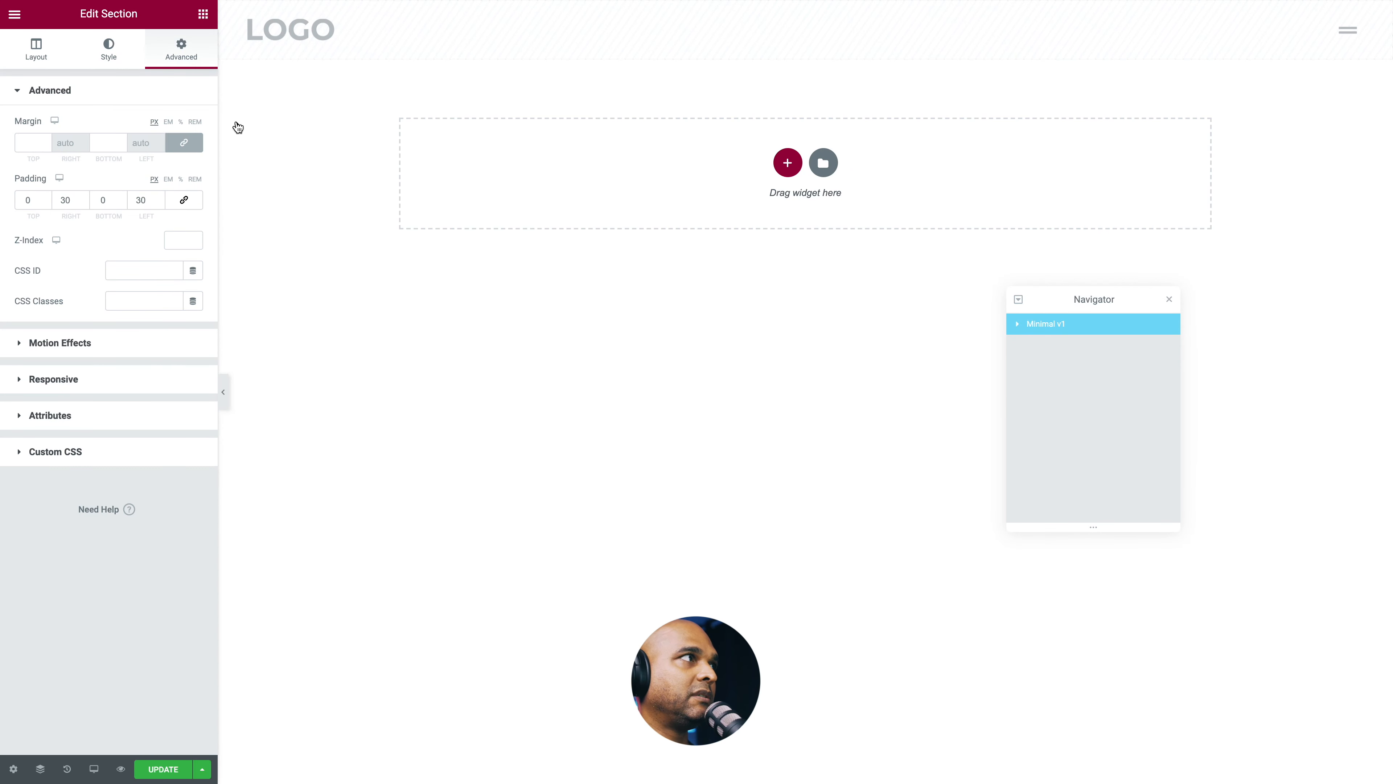
{"action": "left_click", "coordinate": [53, 378]}
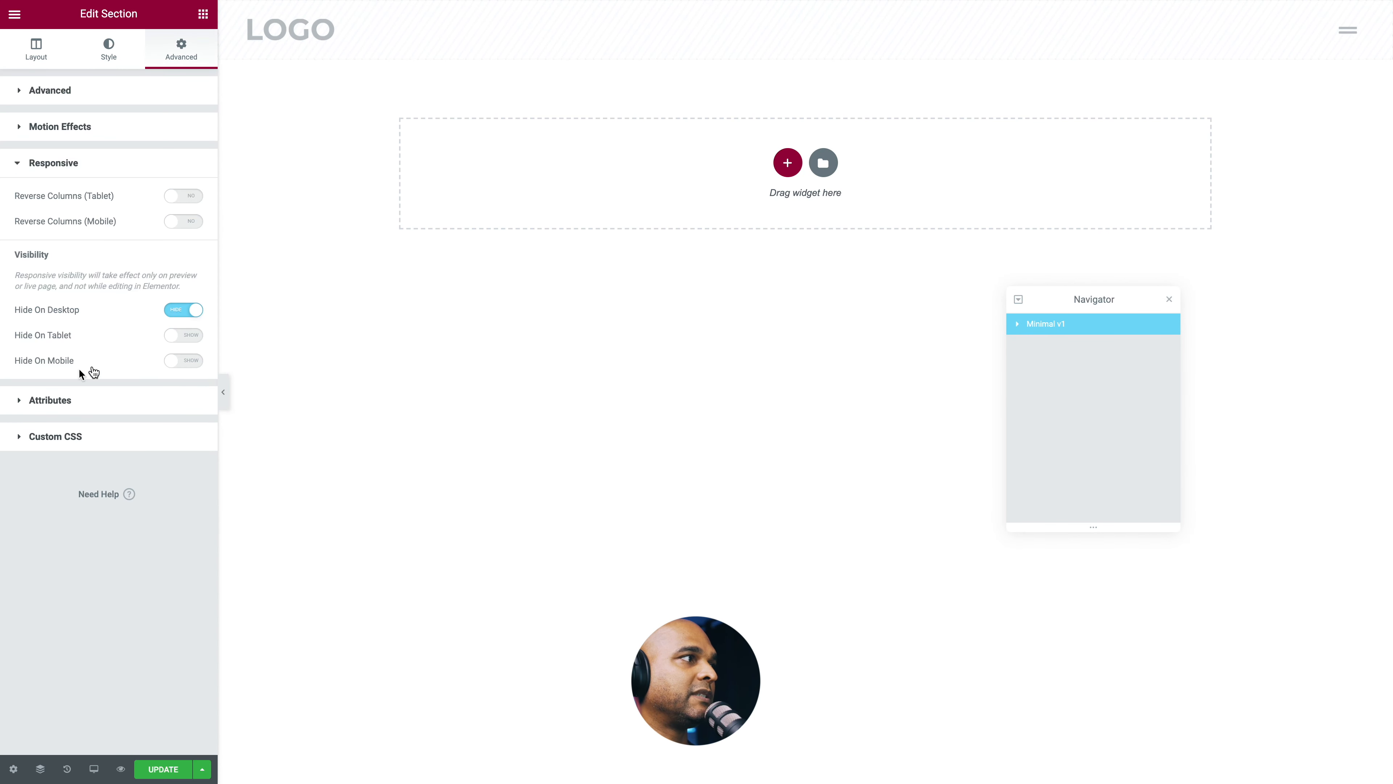
{"action": "left_click", "coordinate": [176, 315]}
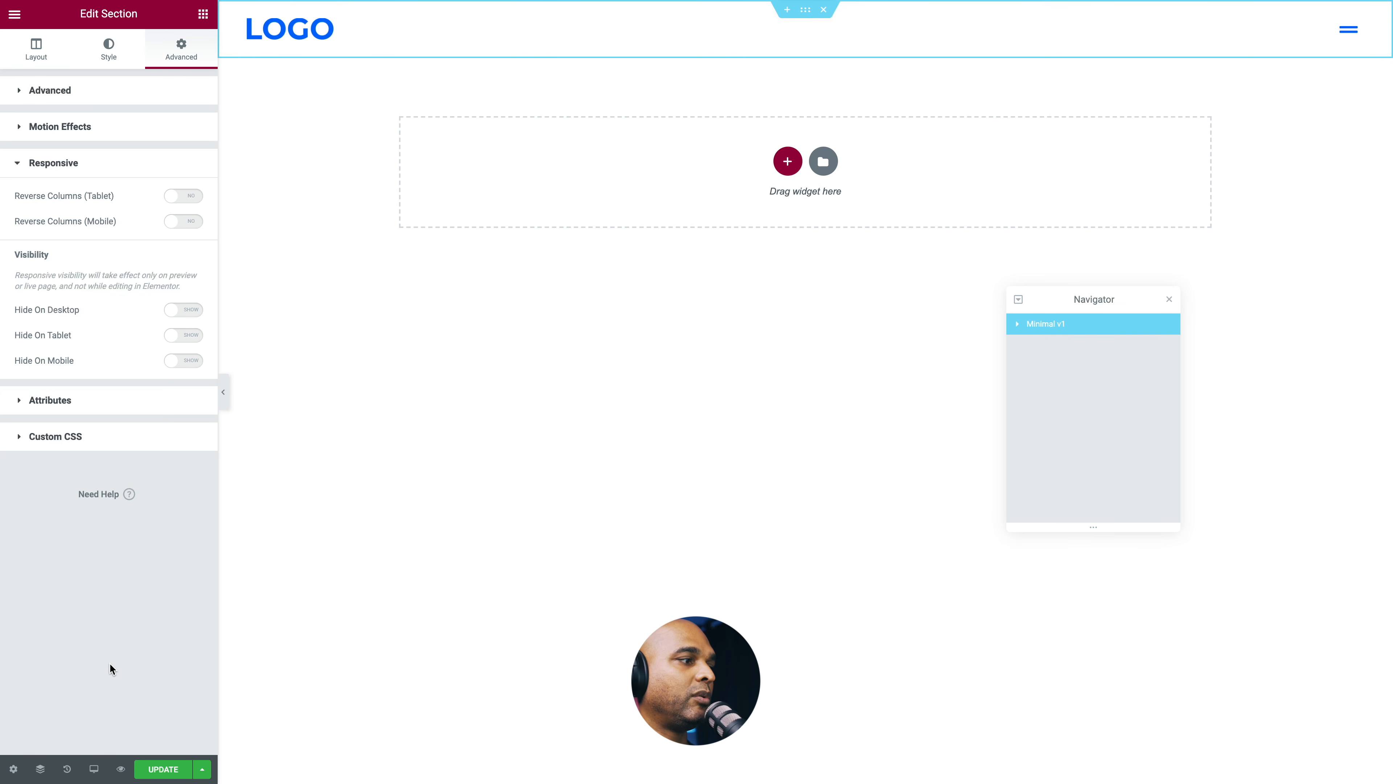
{"action": "left_click", "coordinate": [159, 771]}
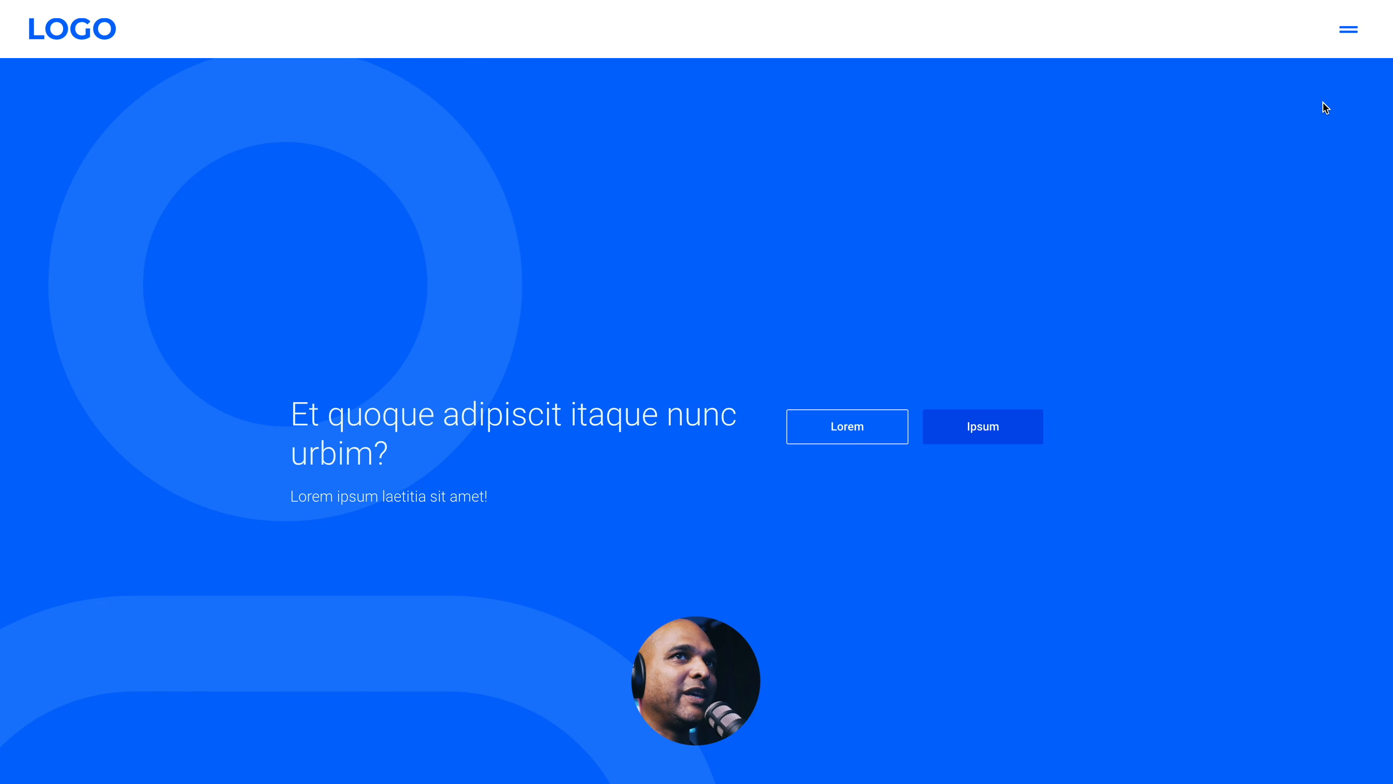
Step: Test opening and closing the flyout menu on the live desktop home page
{"action": "left_click", "coordinate": [1349, 30]}
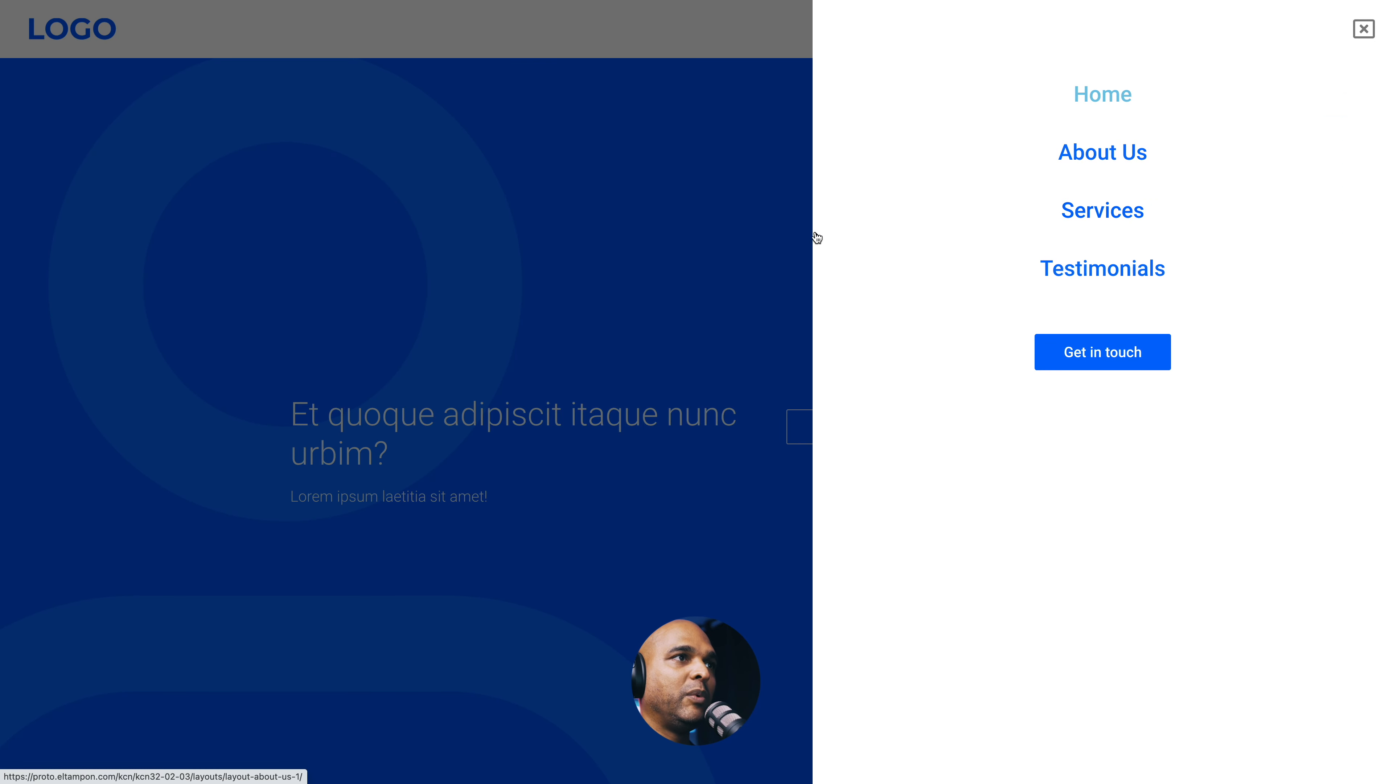
{"action": "left_click", "coordinate": [663, 289]}
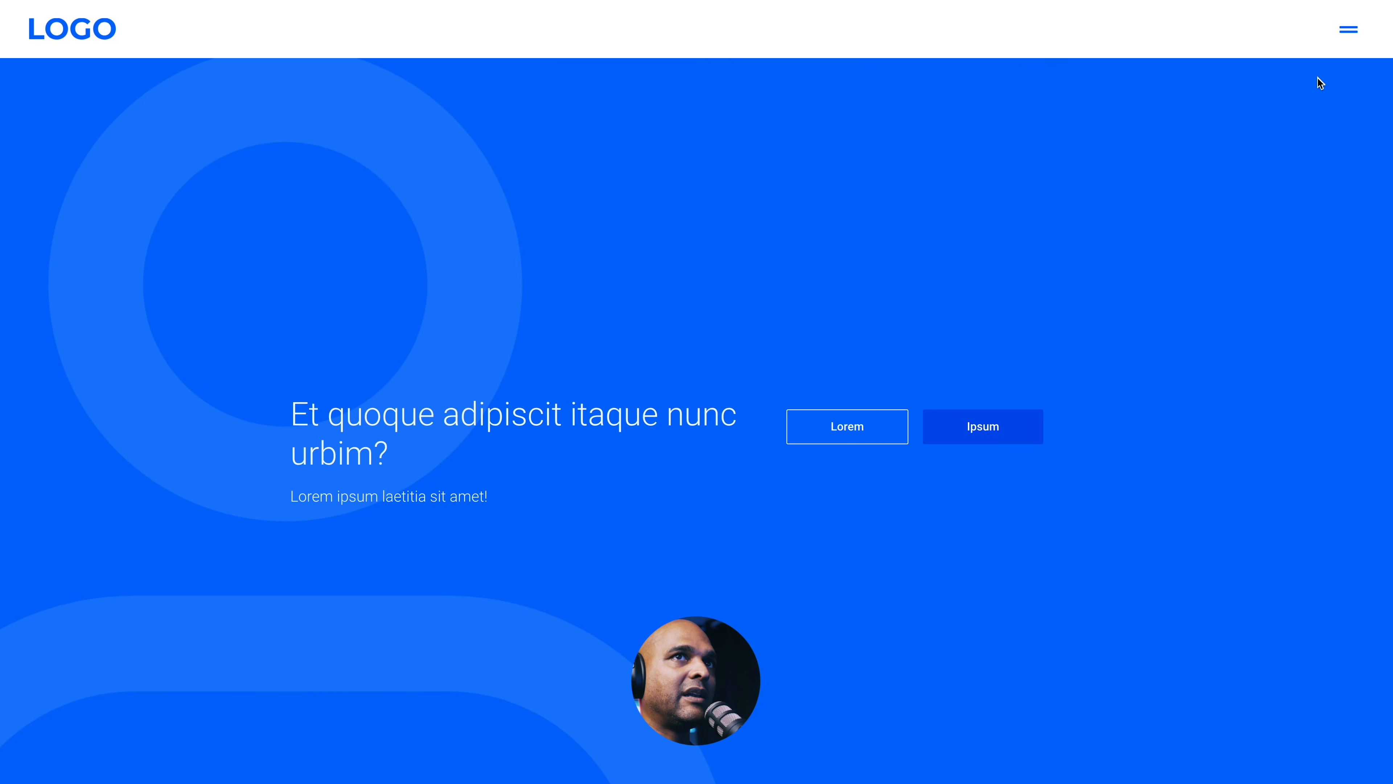
{"action": "left_click", "coordinate": [1347, 33]}
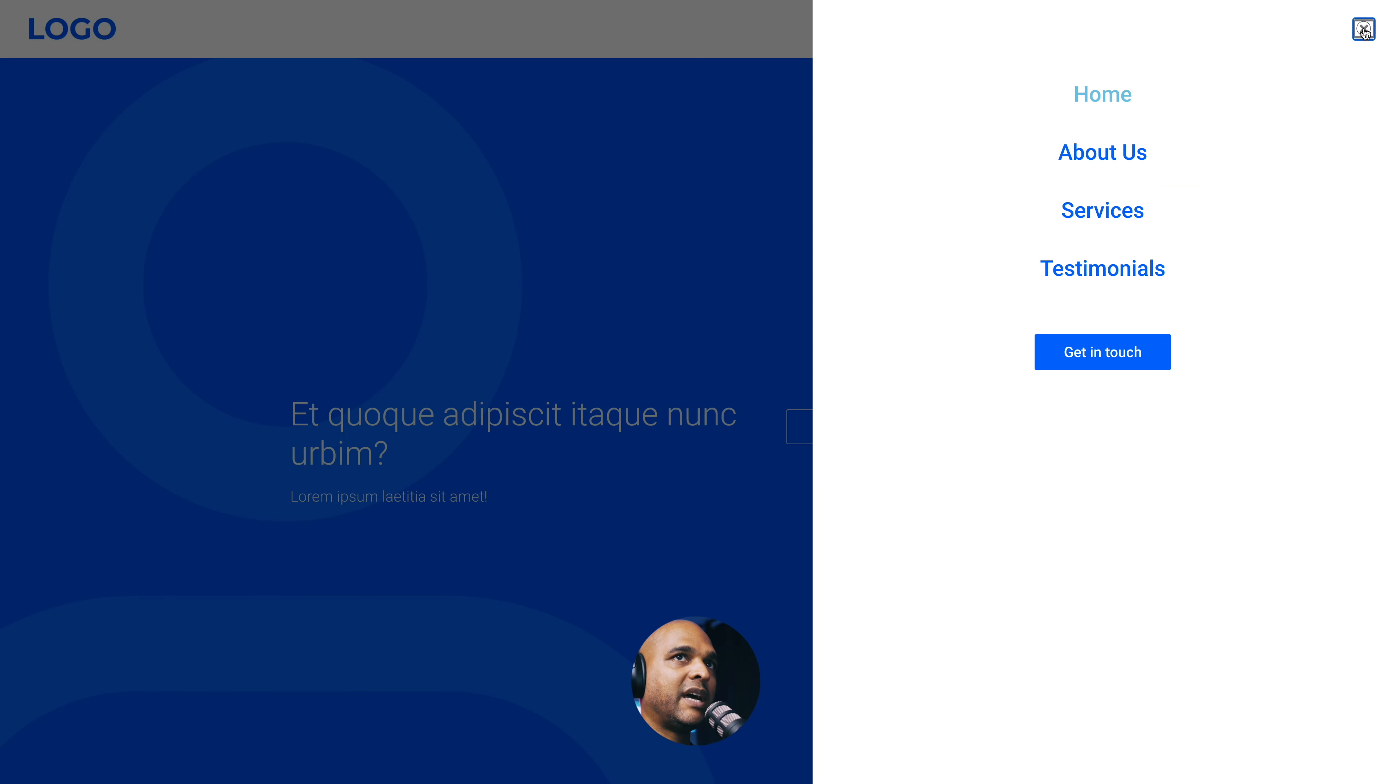
{"action": "left_click", "coordinate": [1321, 71]}
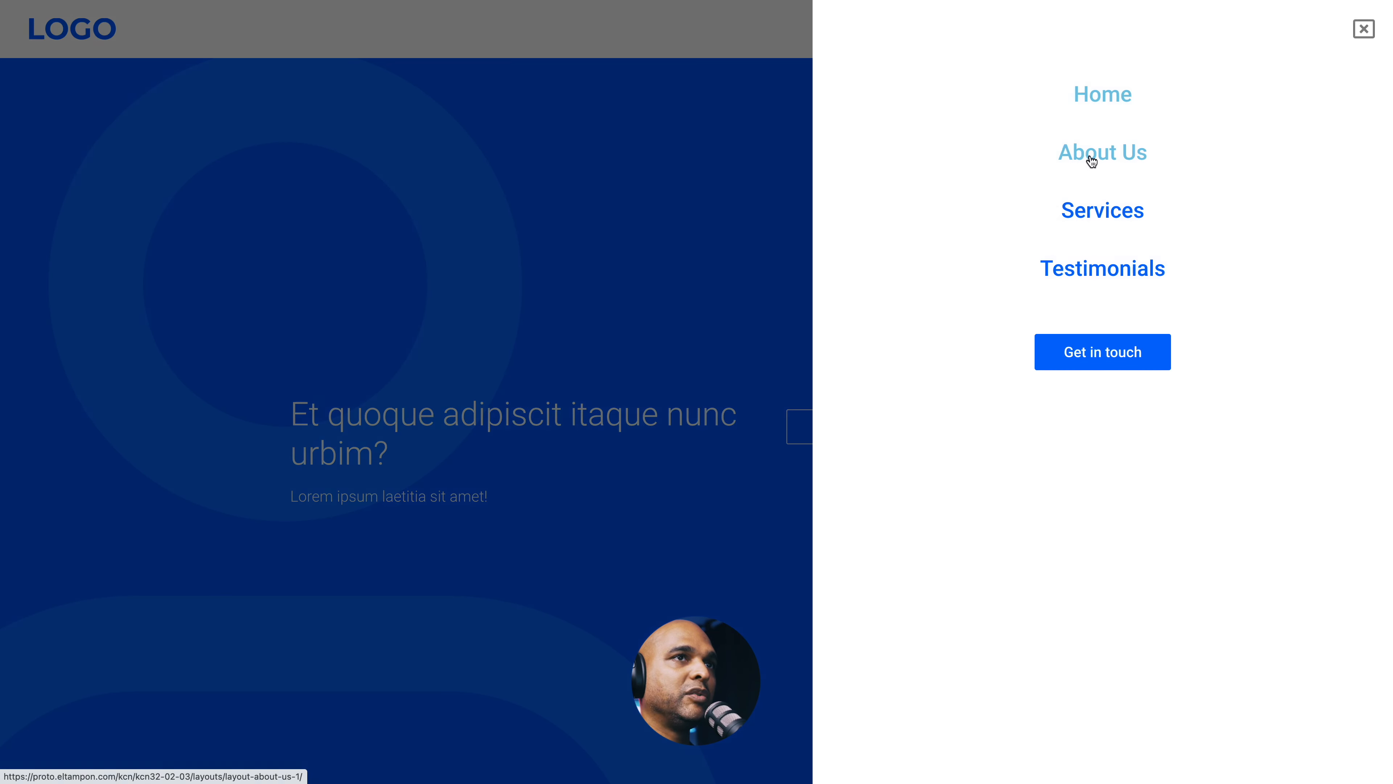
Step: Visit the About Us and Services pages through the flyout menu, return to the home page, and reopen the menu
{"action": "left_click", "coordinate": [1091, 159]}
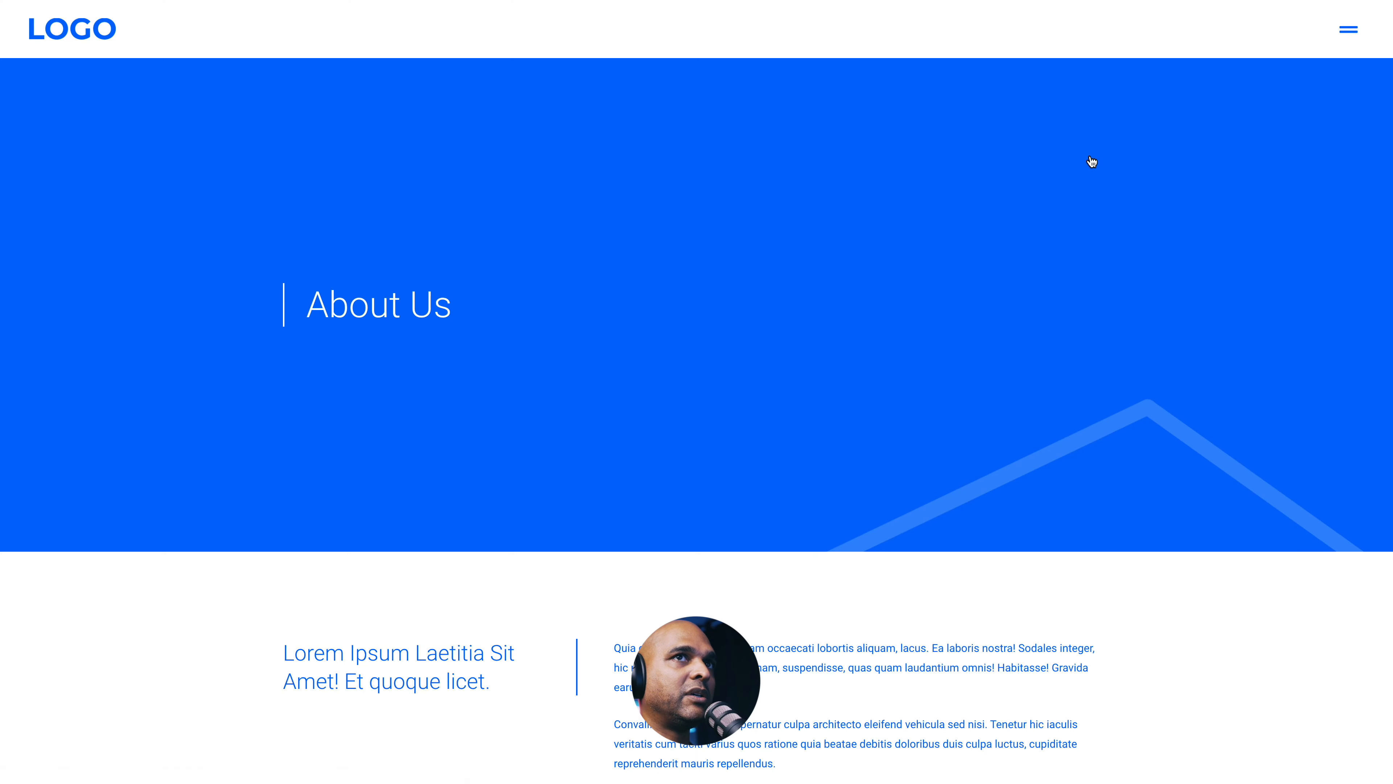
{"action": "left_click", "coordinate": [1351, 34]}
{"action": "left_click", "coordinate": [1069, 215]}
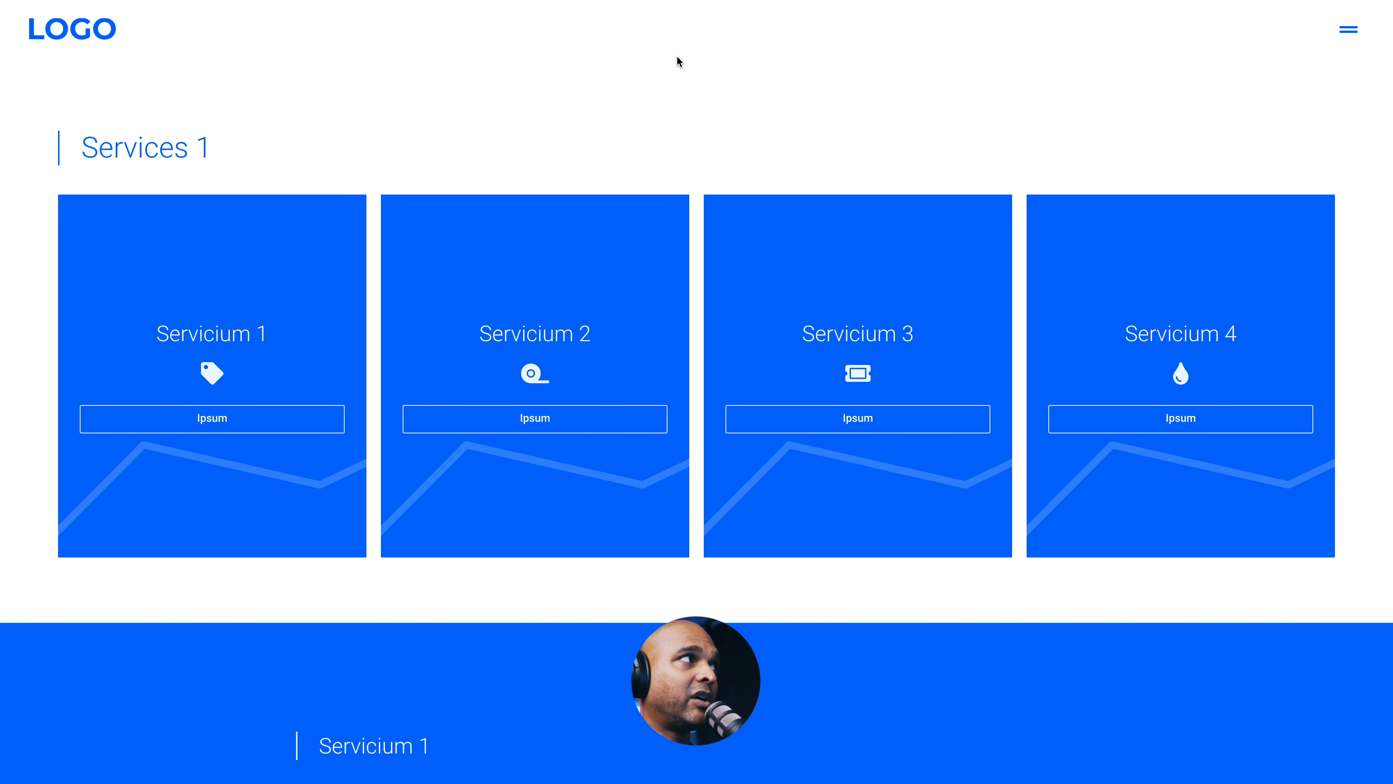
{"action": "left_click", "coordinate": [103, 26]}
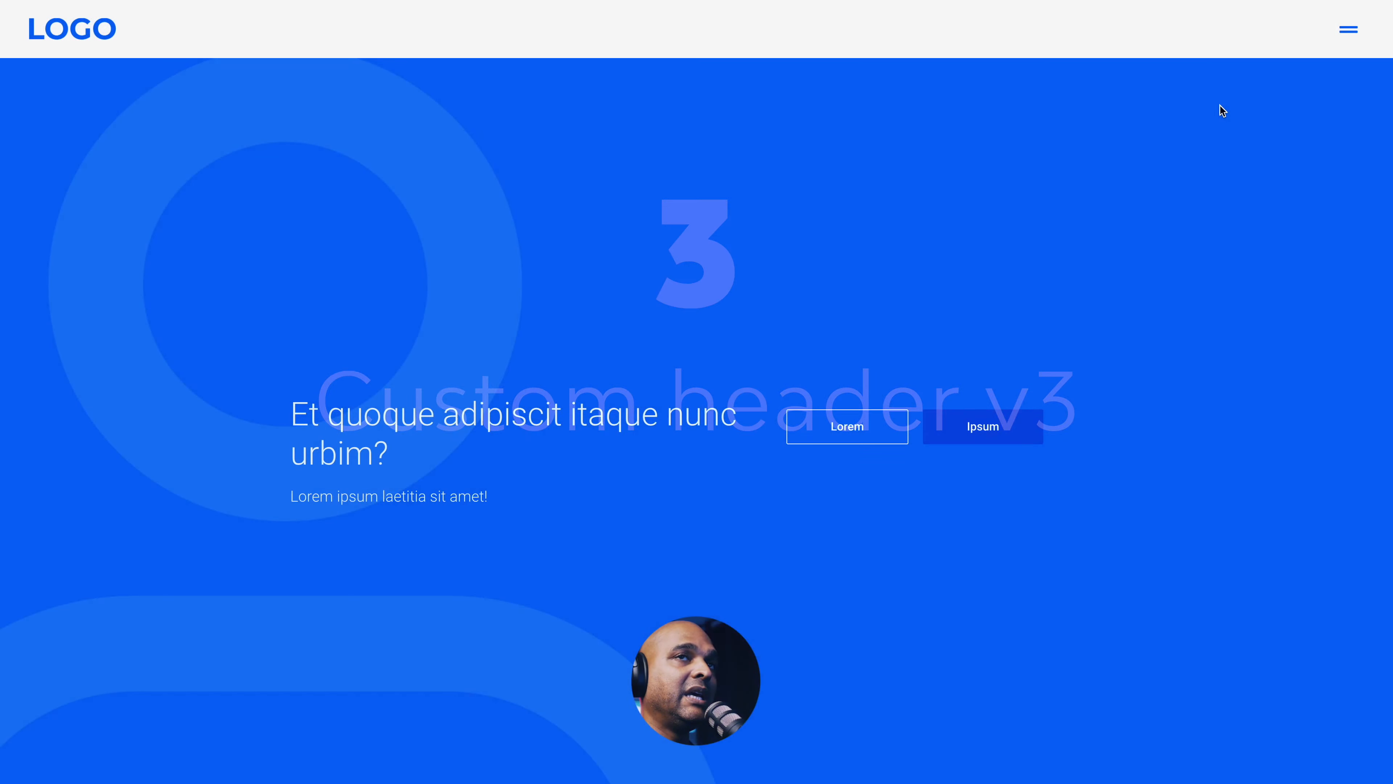
{"action": "left_click", "coordinate": [1349, 31]}
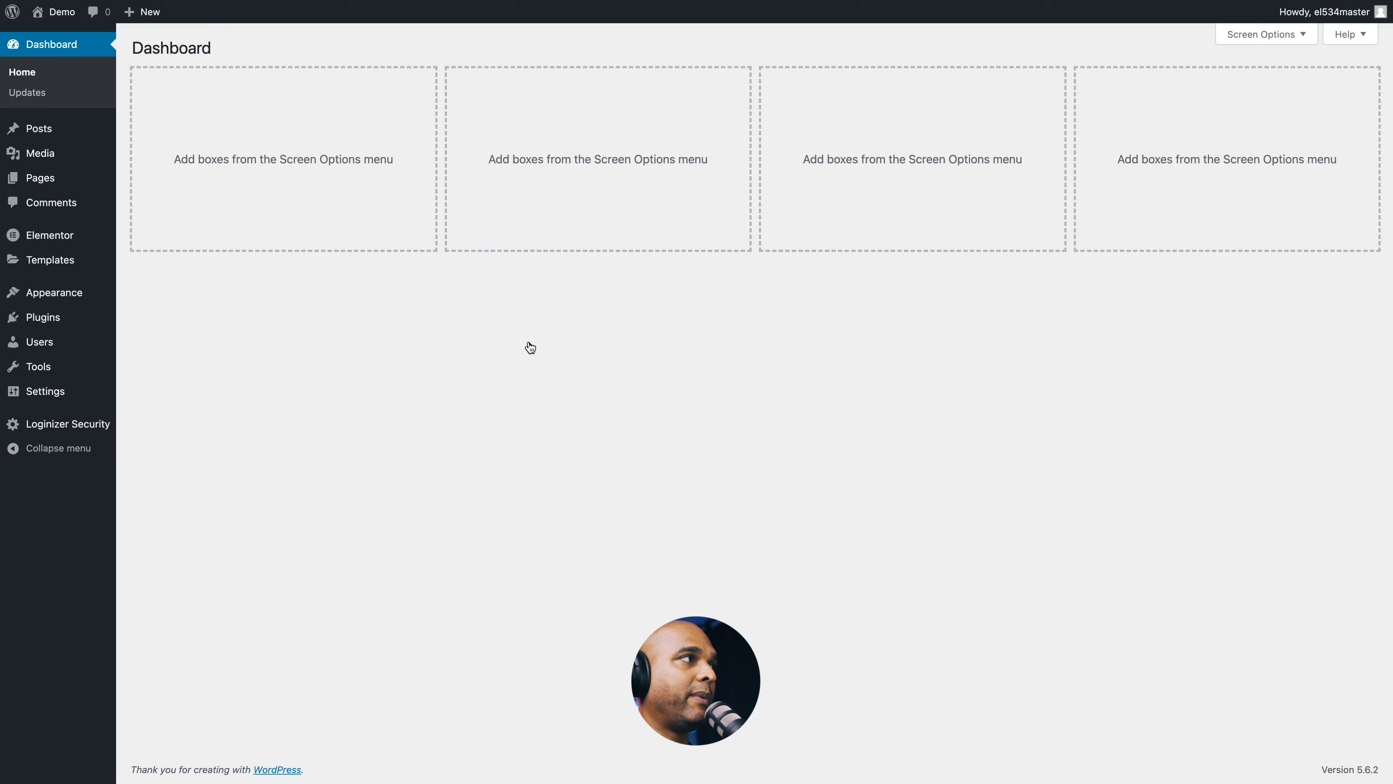
Step: In the site's Additional CSS, add the "Make Flyout menu 100%" rule setting .hfe-flyout-wrapper .hfe-side to width: 100%!important, and publish it
{"action": "mouse_move", "coordinate": [81, 294]}
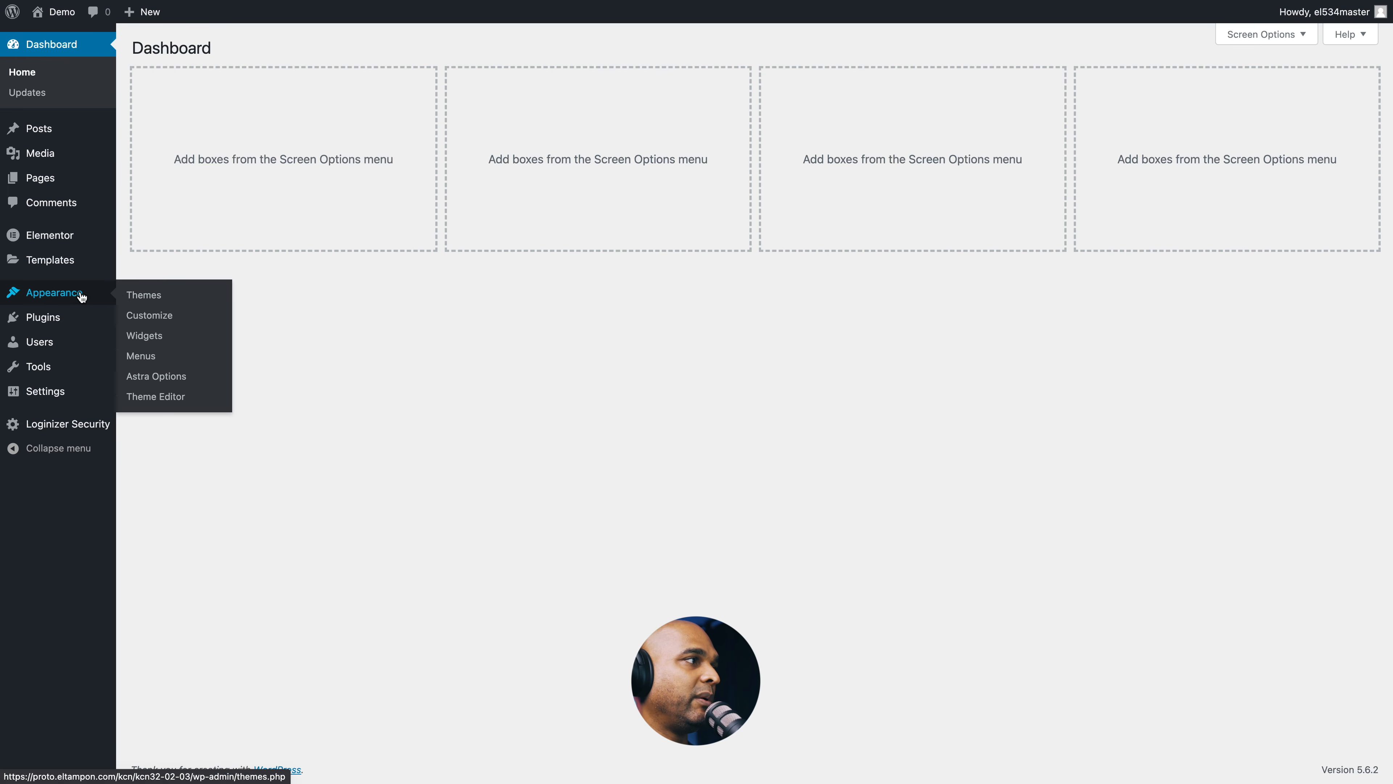
{"action": "left_click", "coordinate": [147, 323]}
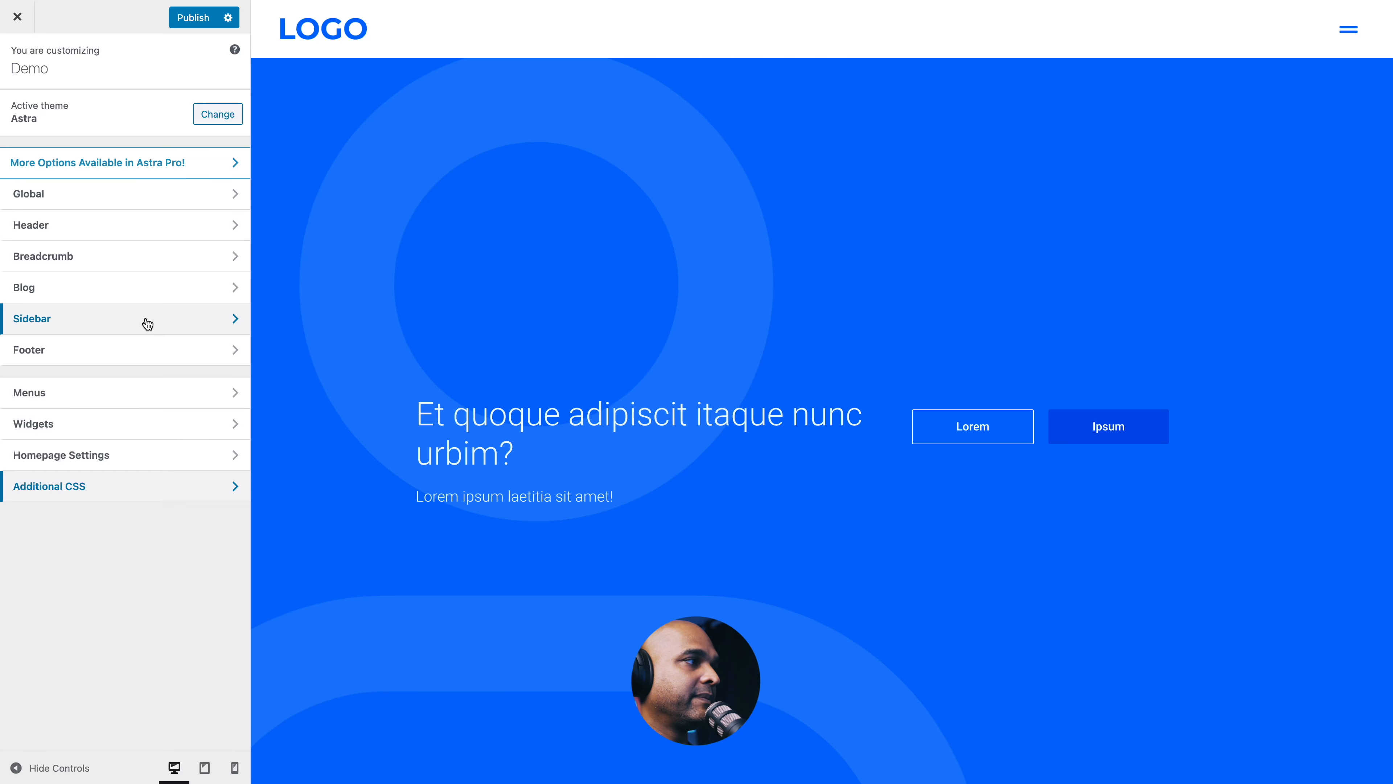
{"action": "left_click", "coordinate": [62, 487]}
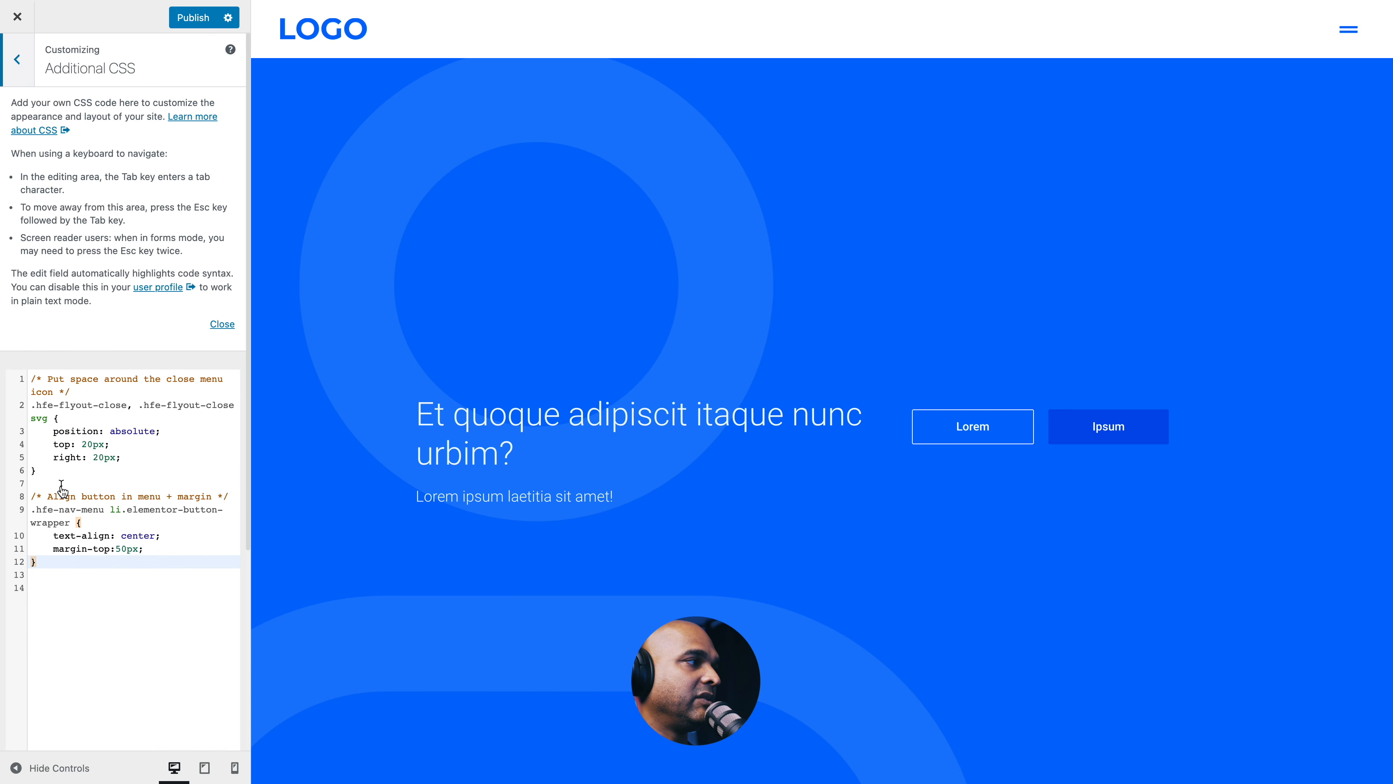
{"action": "left_click", "coordinate": [52, 568]}
{"action": "key", "text": "Return"}
{"action": "key", "text": "Return"}
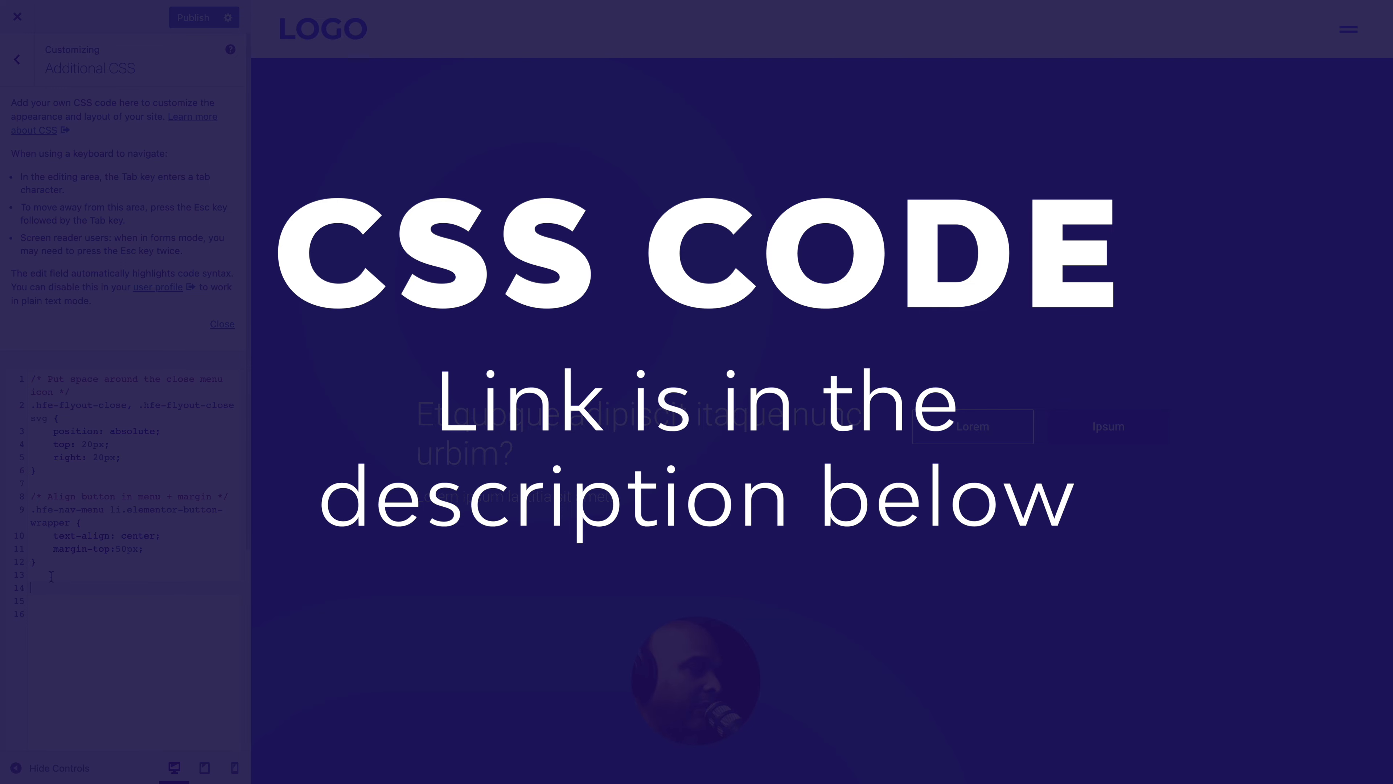
{"action": "key", "text": "ctrl+v"}
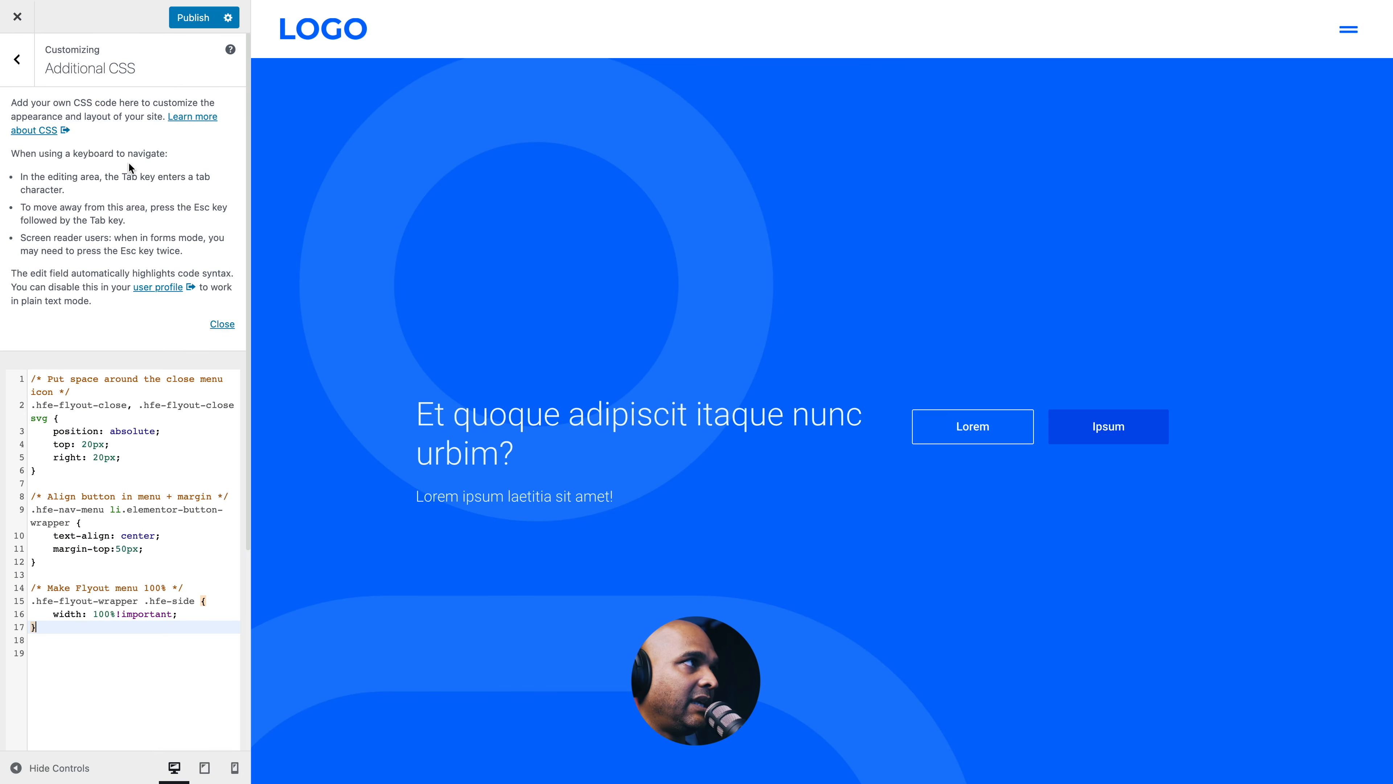
{"action": "left_click", "coordinate": [192, 18]}
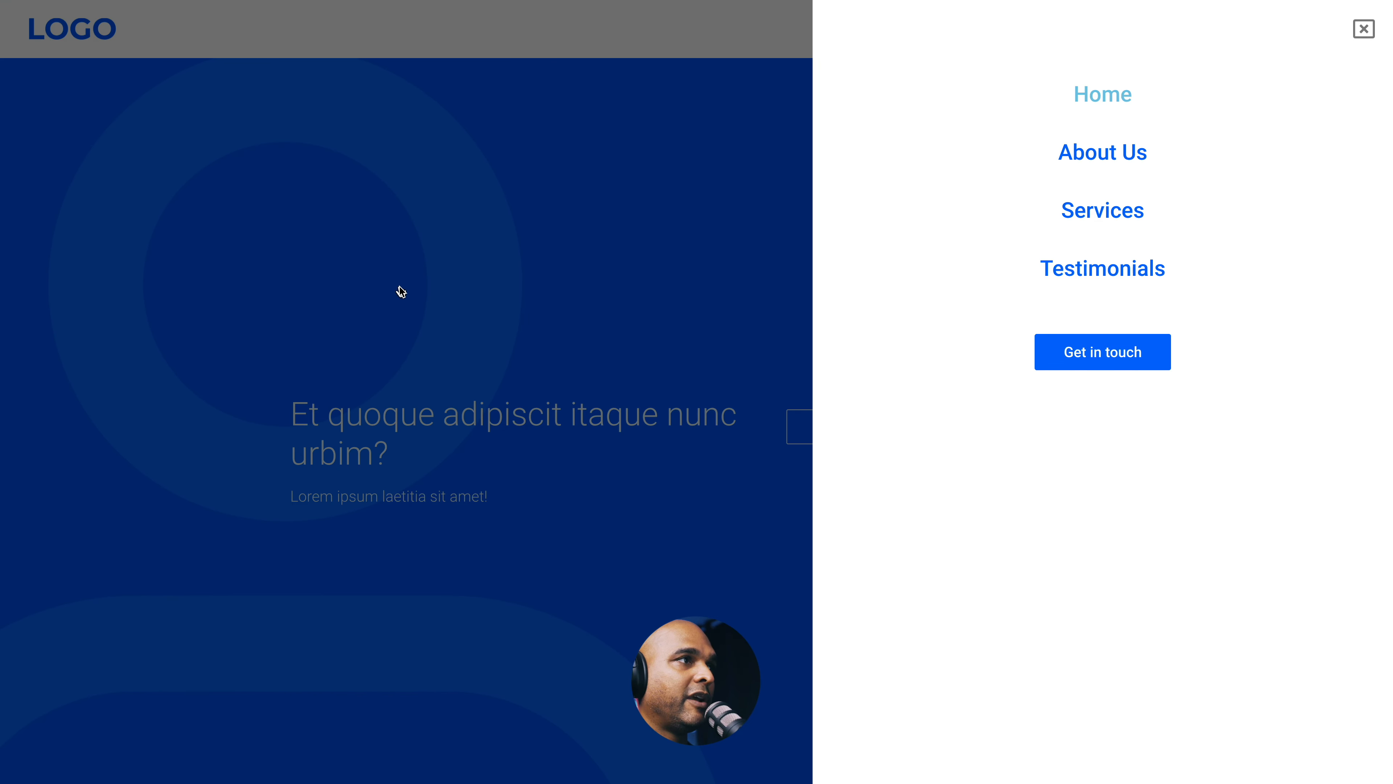
Step: Test the flyout menu on the live home page at desktop size and in the iPad and iPhone 6/7/8 Plus previews
{"action": "left_click", "coordinate": [414, 291]}
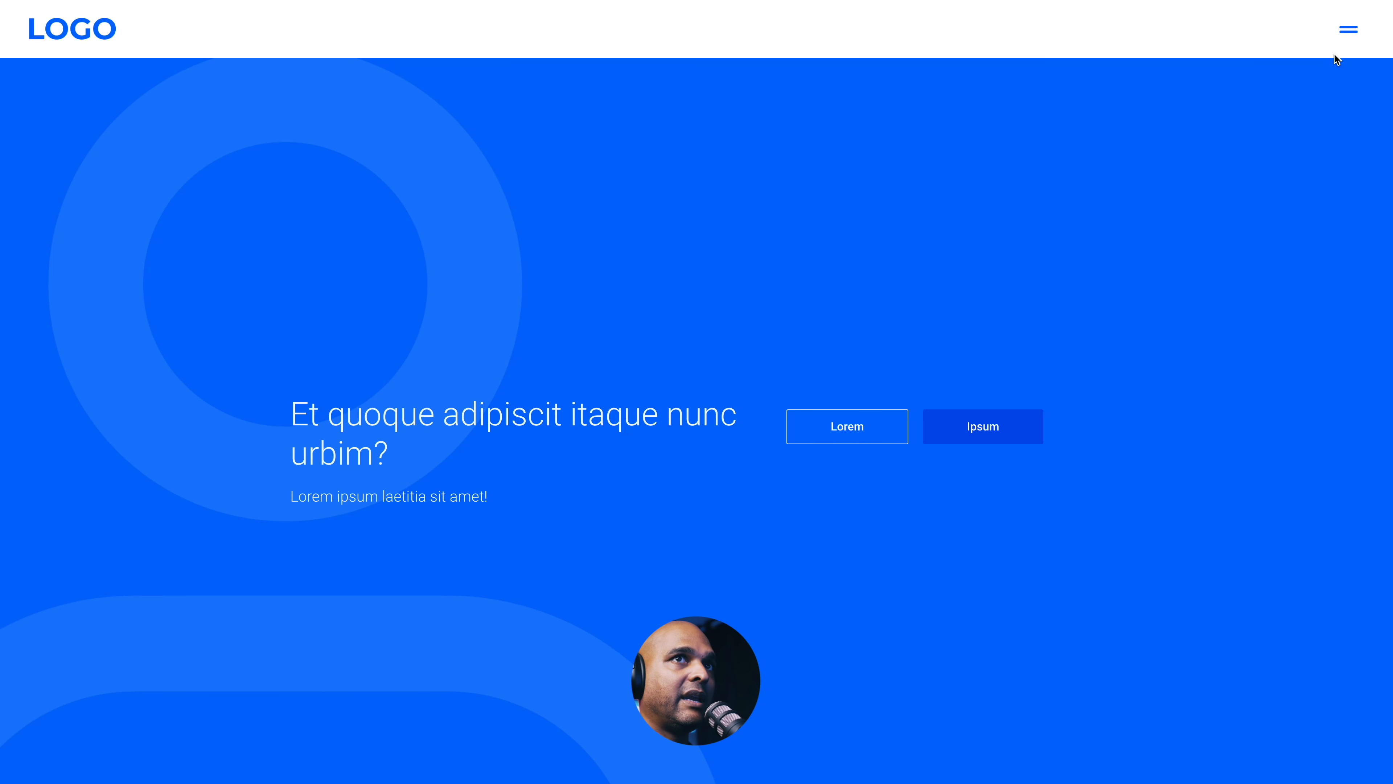
{"action": "left_click", "coordinate": [1346, 31]}
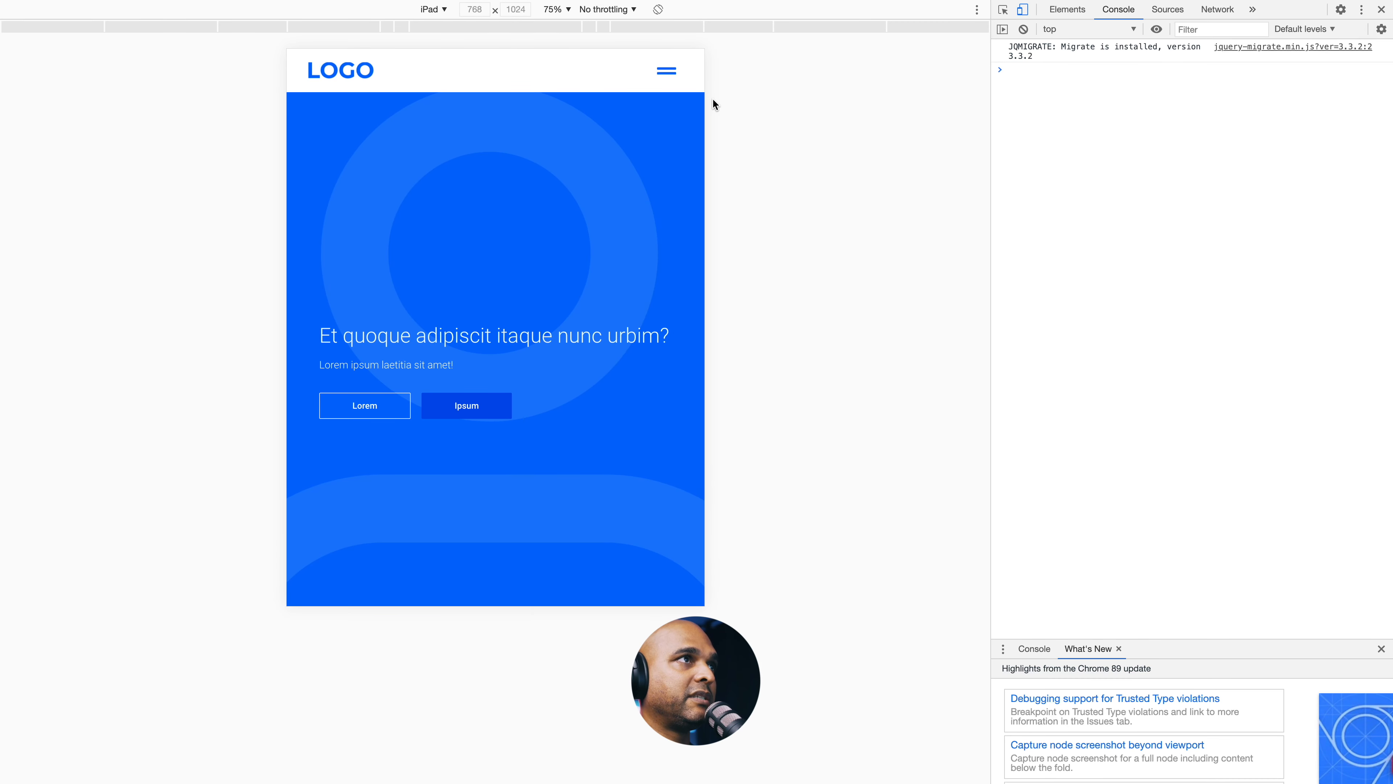
{"action": "left_click", "coordinate": [667, 70]}
{"action": "left_click", "coordinate": [678, 71]}
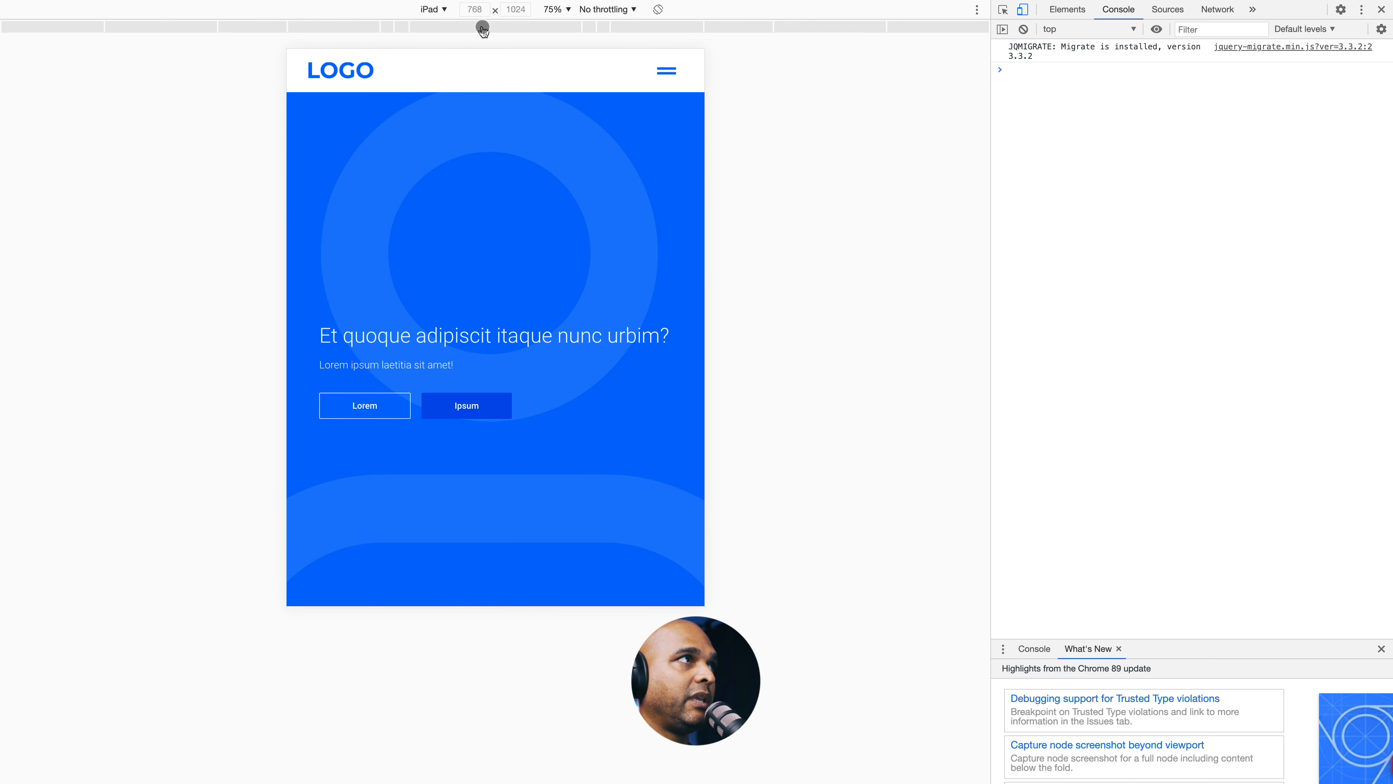
{"action": "left_click", "coordinate": [432, 9]}
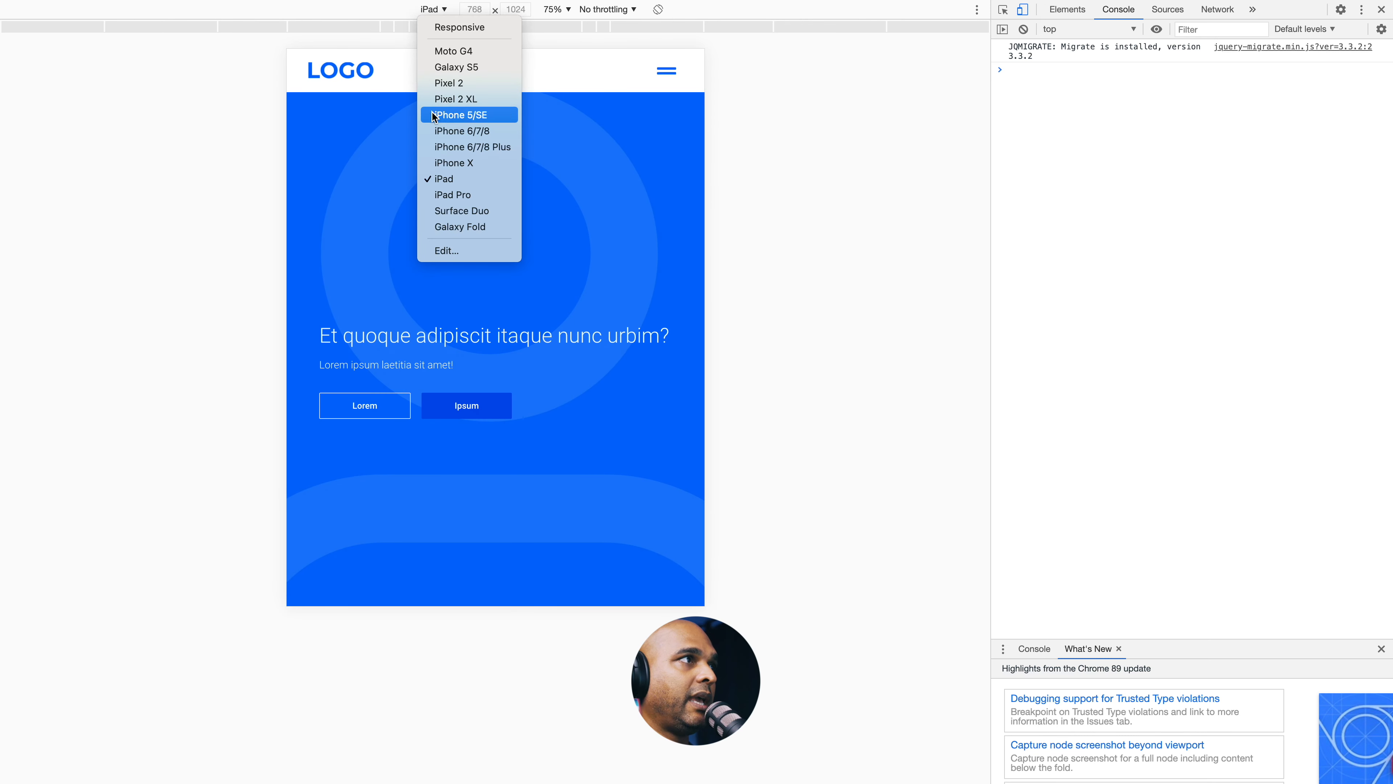
{"action": "left_click", "coordinate": [448, 146]}
{"action": "left_click", "coordinate": [613, 87]}
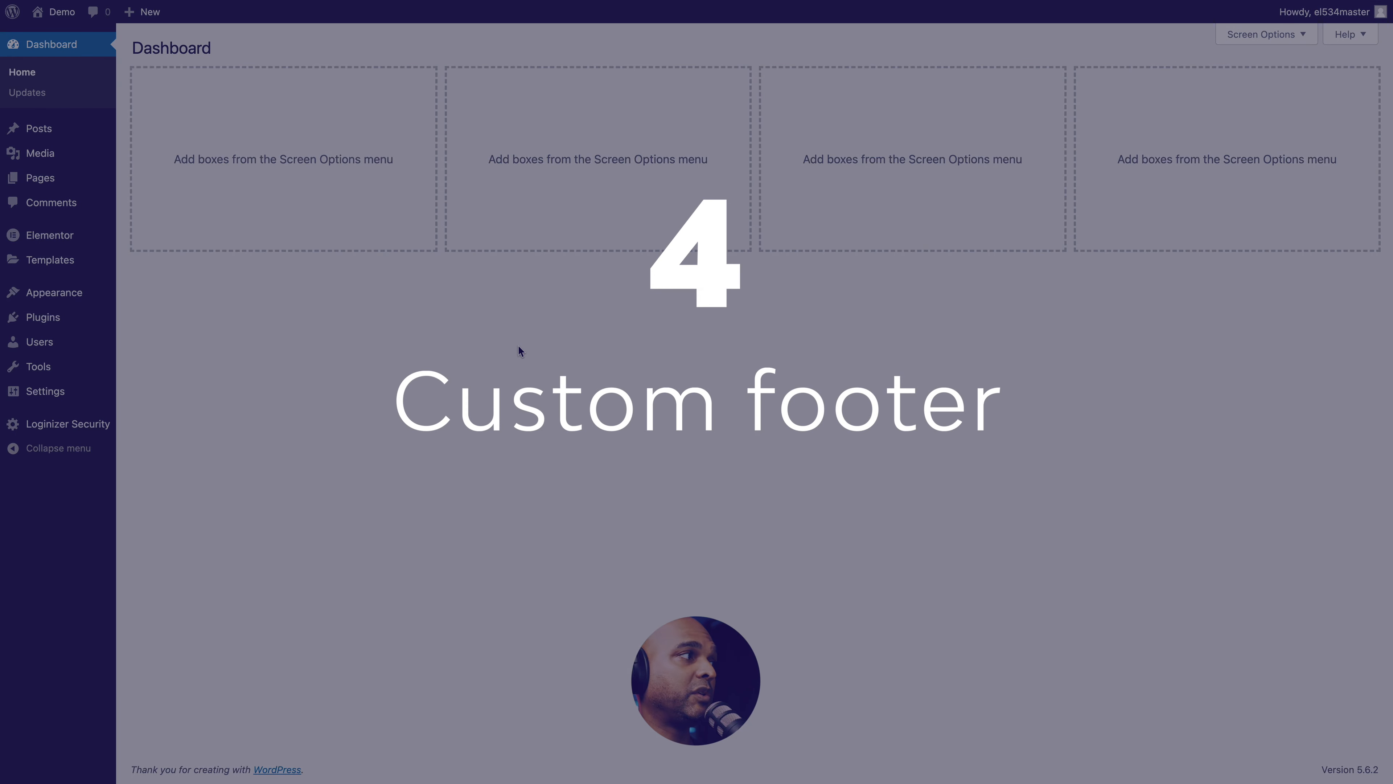
Step: Create and publish a header/footer template titled "Footer", with template type Footer and display on Entire Website, and edit it in Elementor
{"action": "mouse_move", "coordinate": [75, 299]}
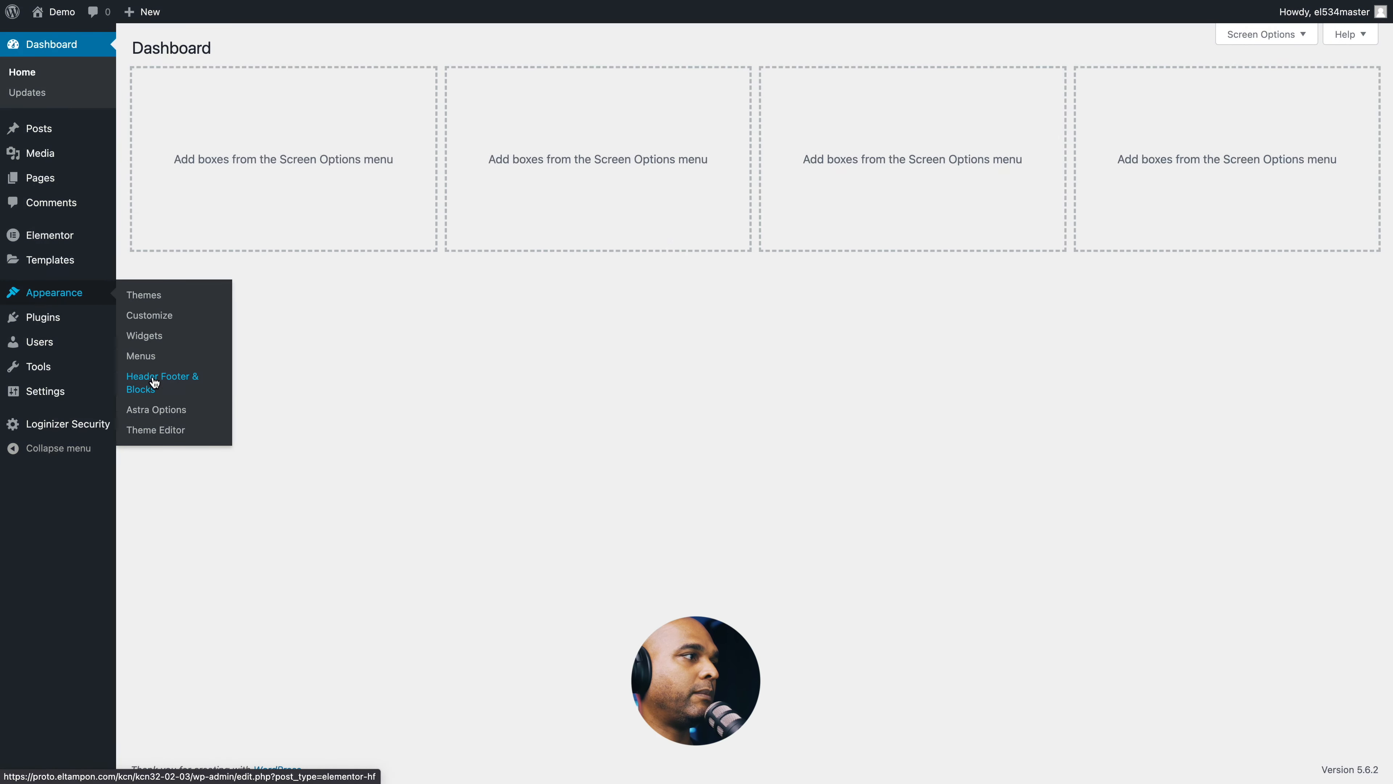
{"action": "left_click", "coordinate": [154, 382]}
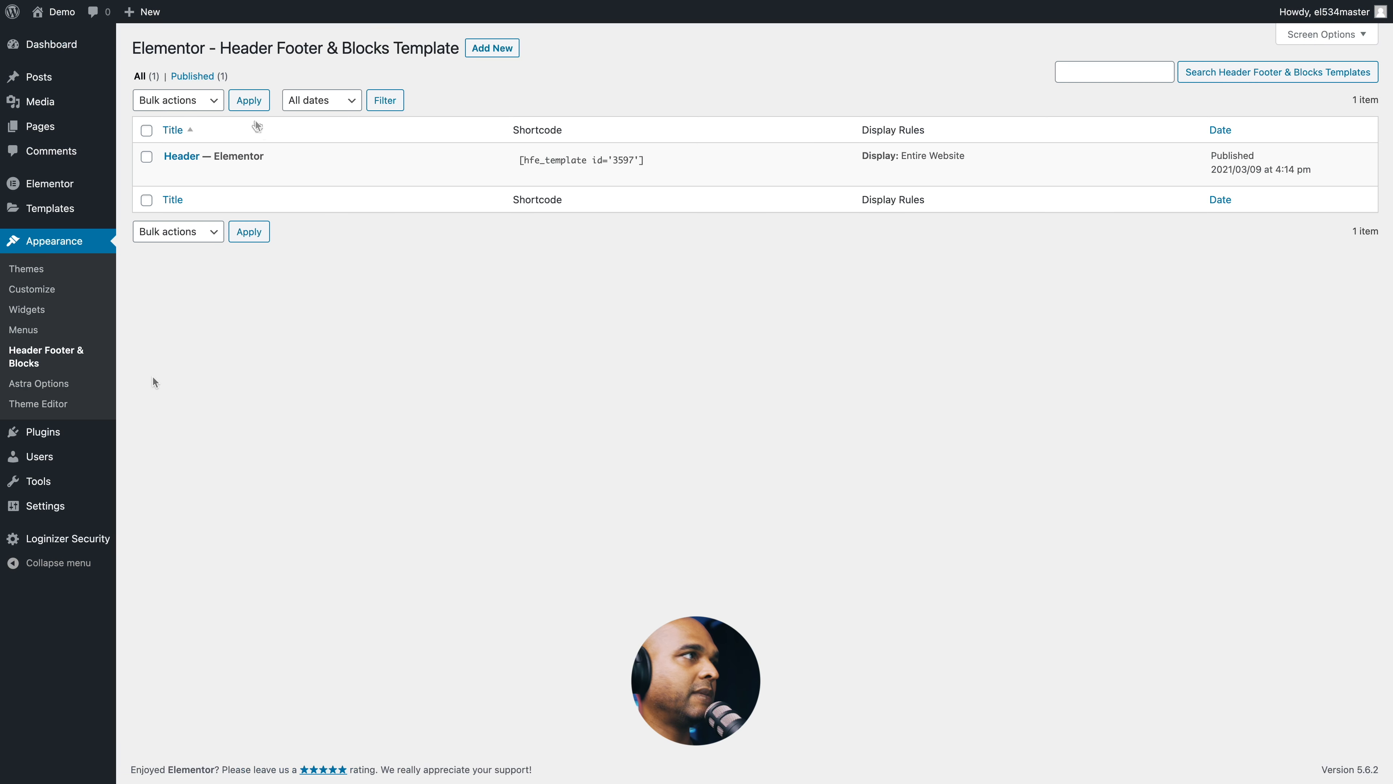
{"action": "left_click", "coordinate": [485, 54]}
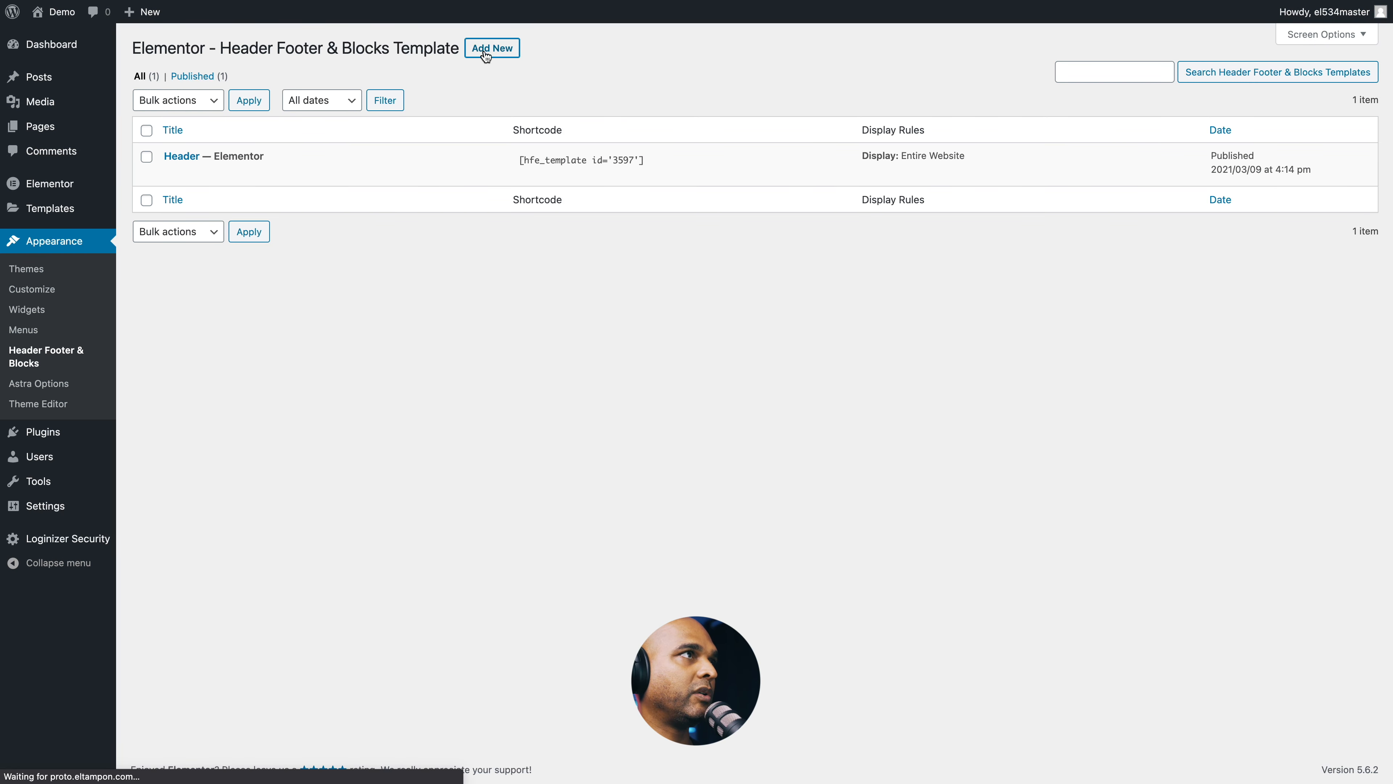
{"action": "type", "text": "Footer"}
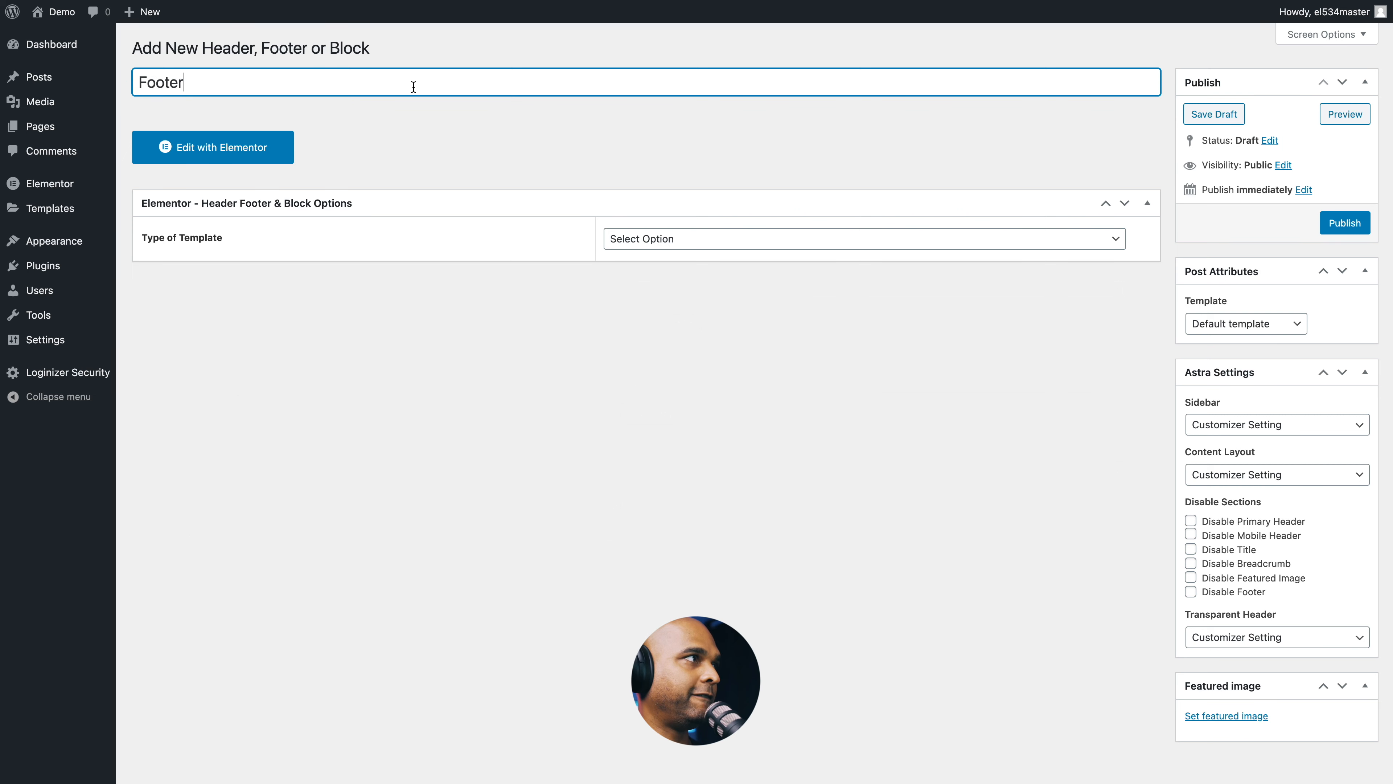
{"action": "left_click", "coordinate": [651, 238]}
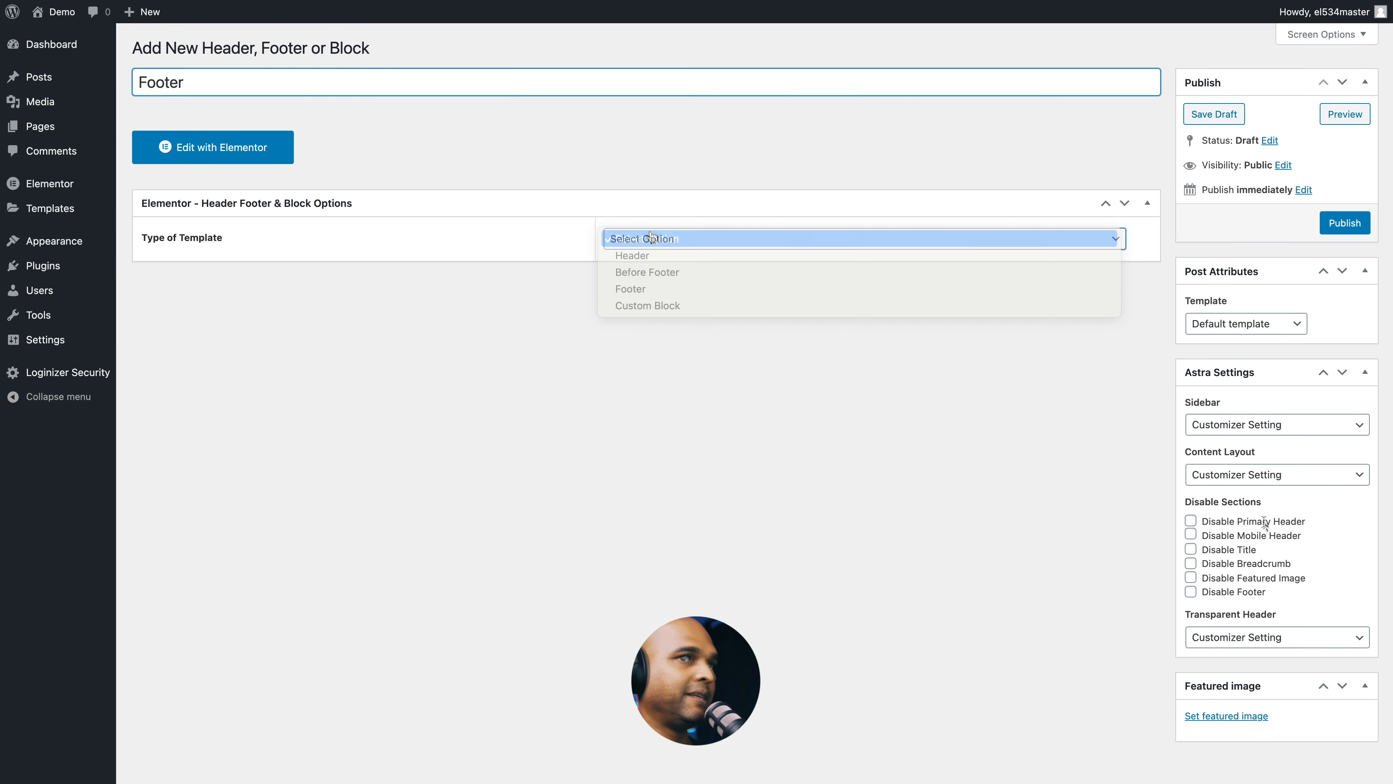
{"action": "left_click", "coordinate": [632, 295]}
{"action": "left_click", "coordinate": [630, 292]}
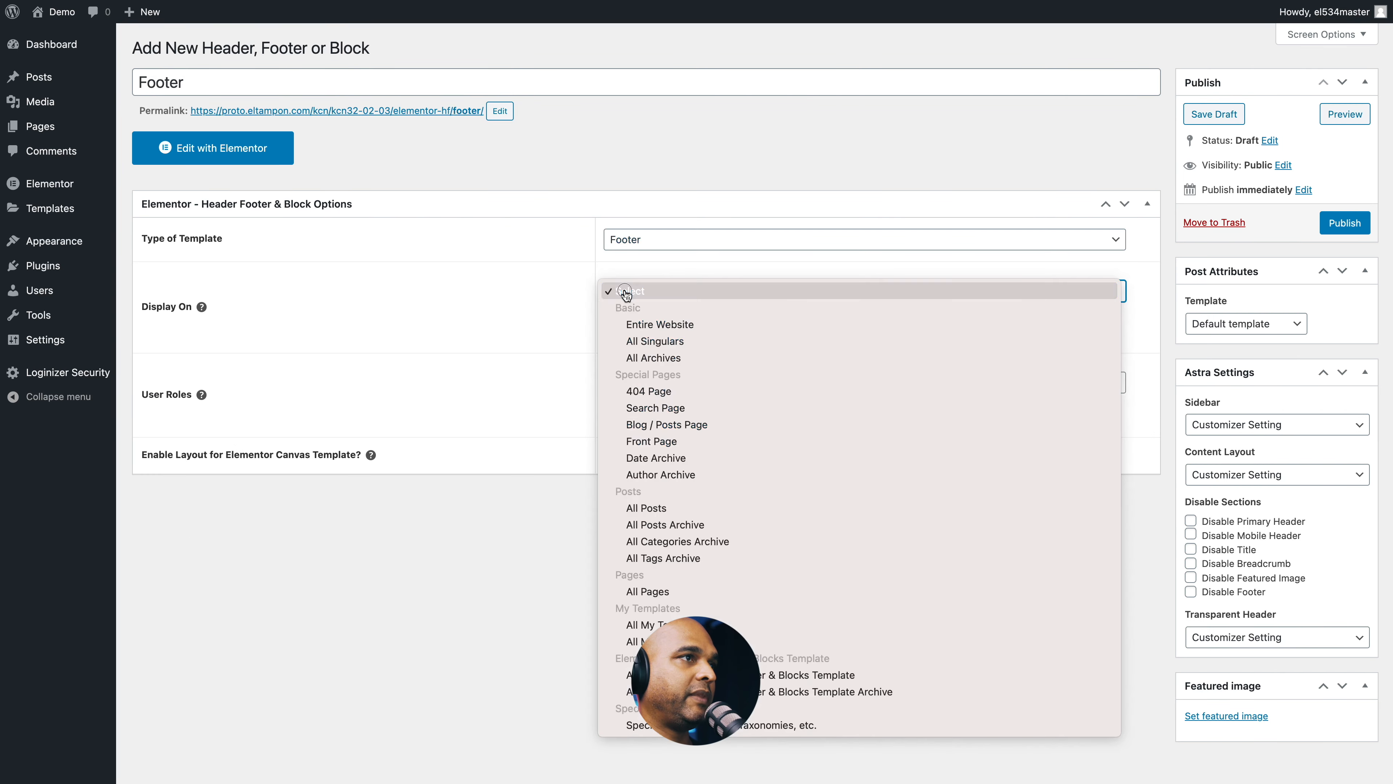
{"action": "left_click", "coordinate": [642, 324]}
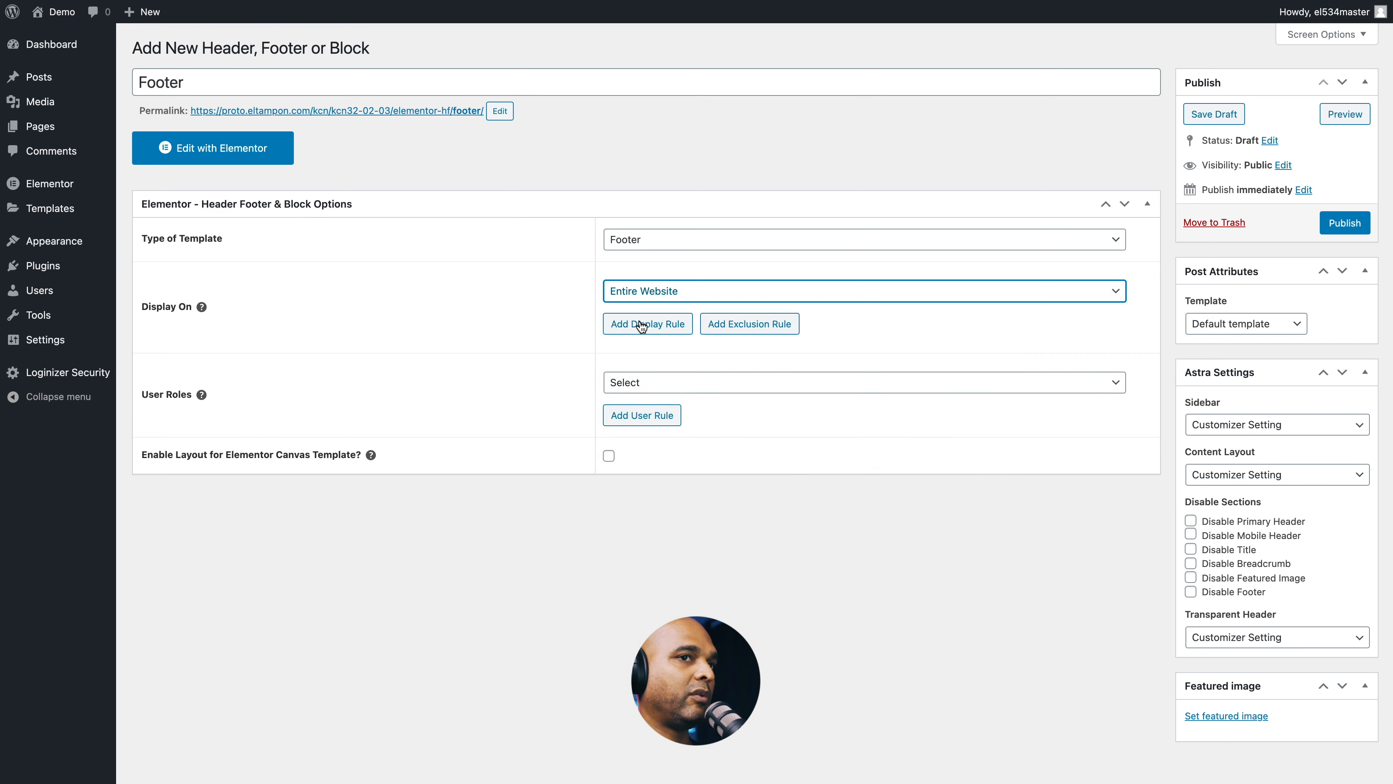
{"action": "left_click", "coordinate": [1345, 222]}
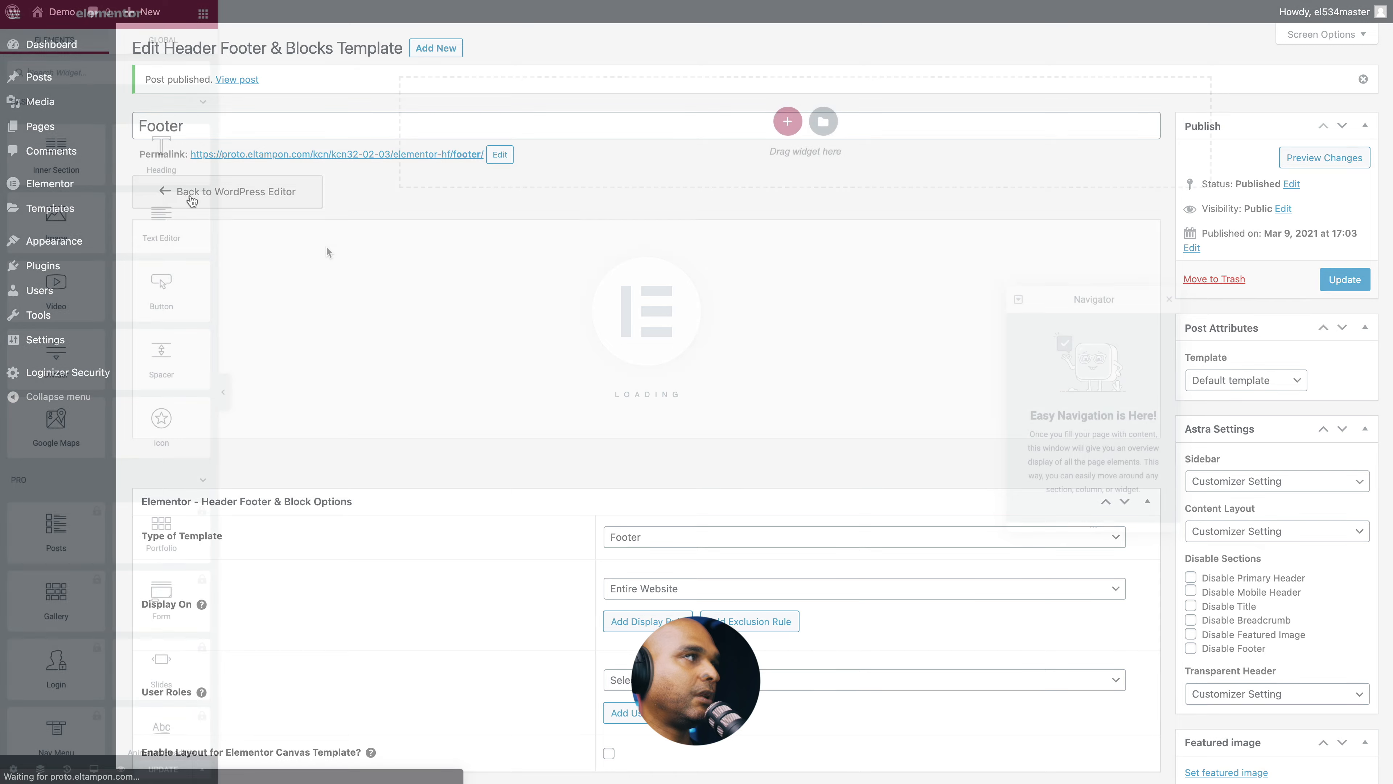
Step: Add a section with two equal columns, set its content width to Full Width and its HTML tag to footer
{"action": "left_click", "coordinate": [788, 122]}
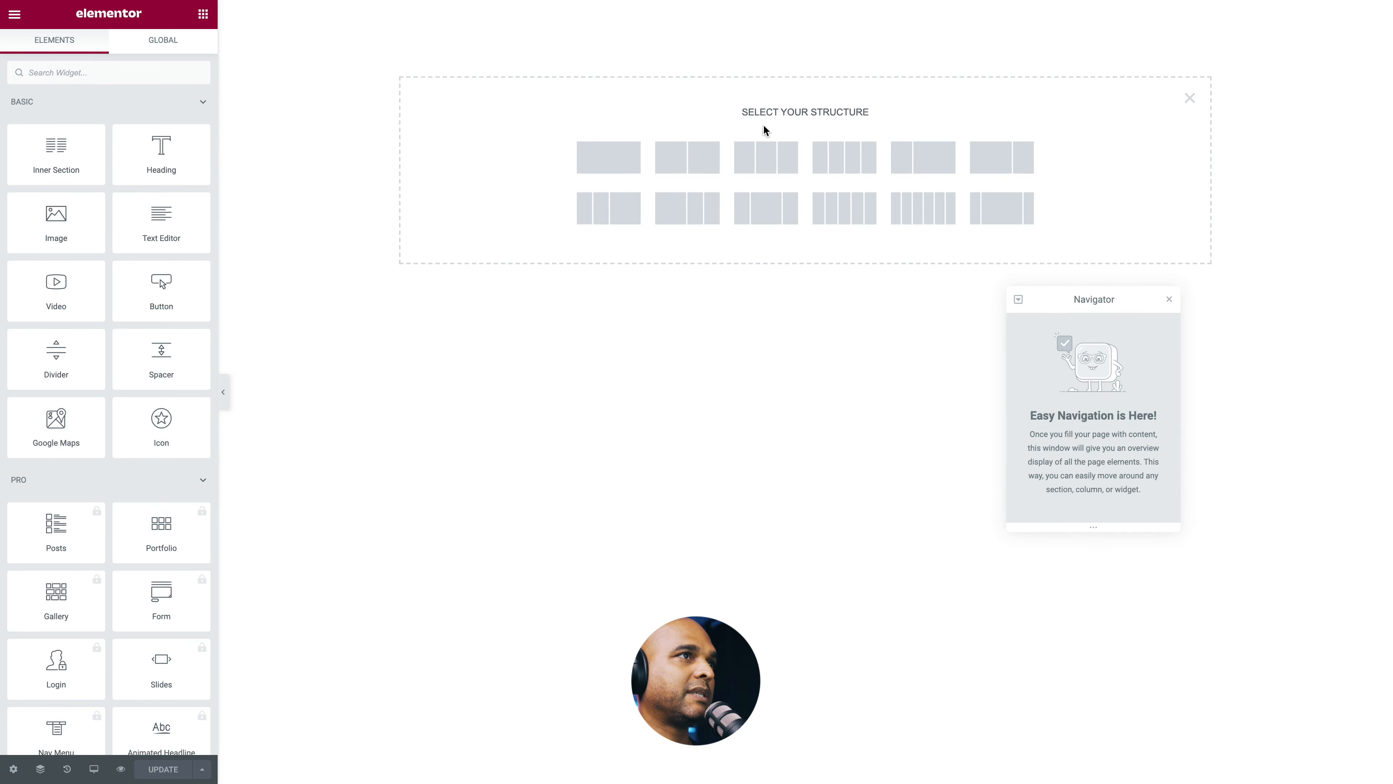
{"action": "left_click", "coordinate": [678, 165]}
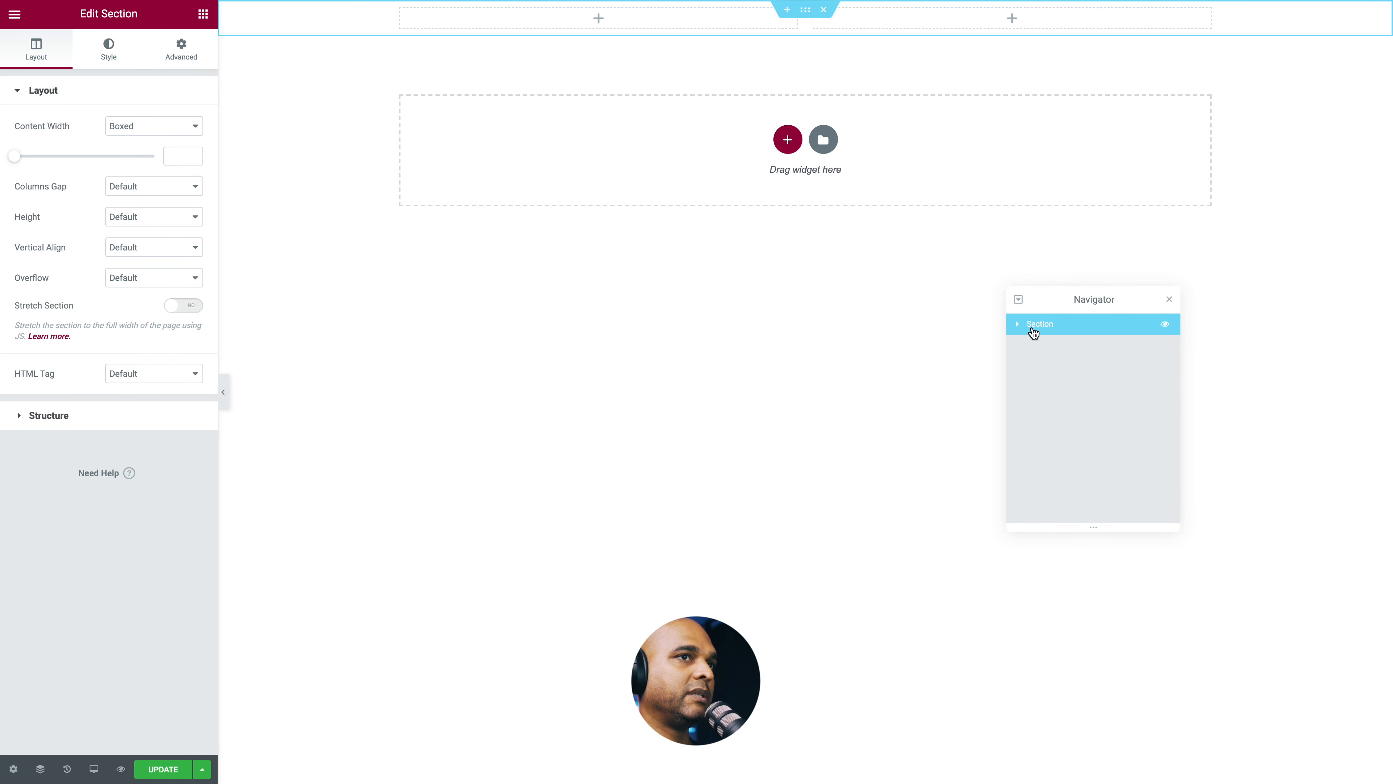
{"action": "left_click", "coordinate": [117, 131]}
{"action": "left_click", "coordinate": [123, 141]}
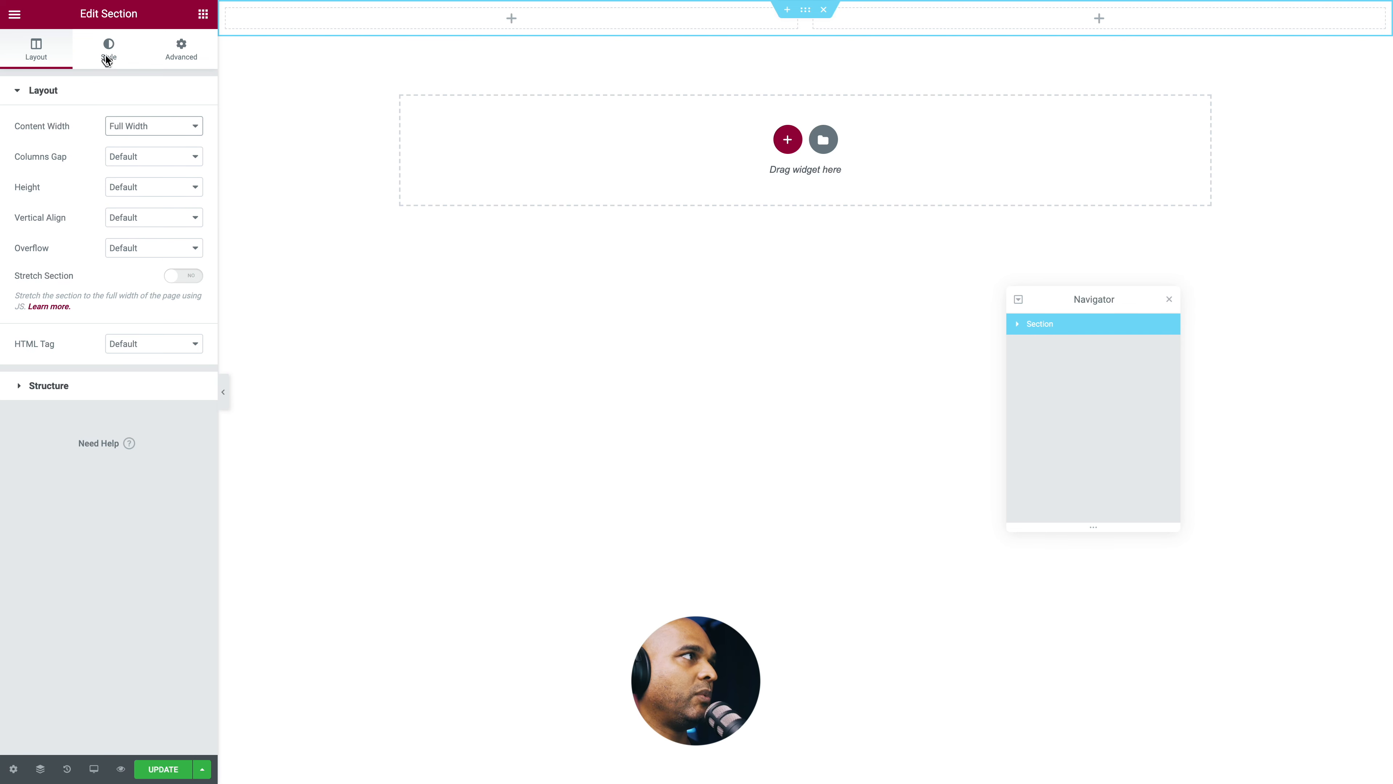
{"action": "left_click", "coordinate": [118, 343]}
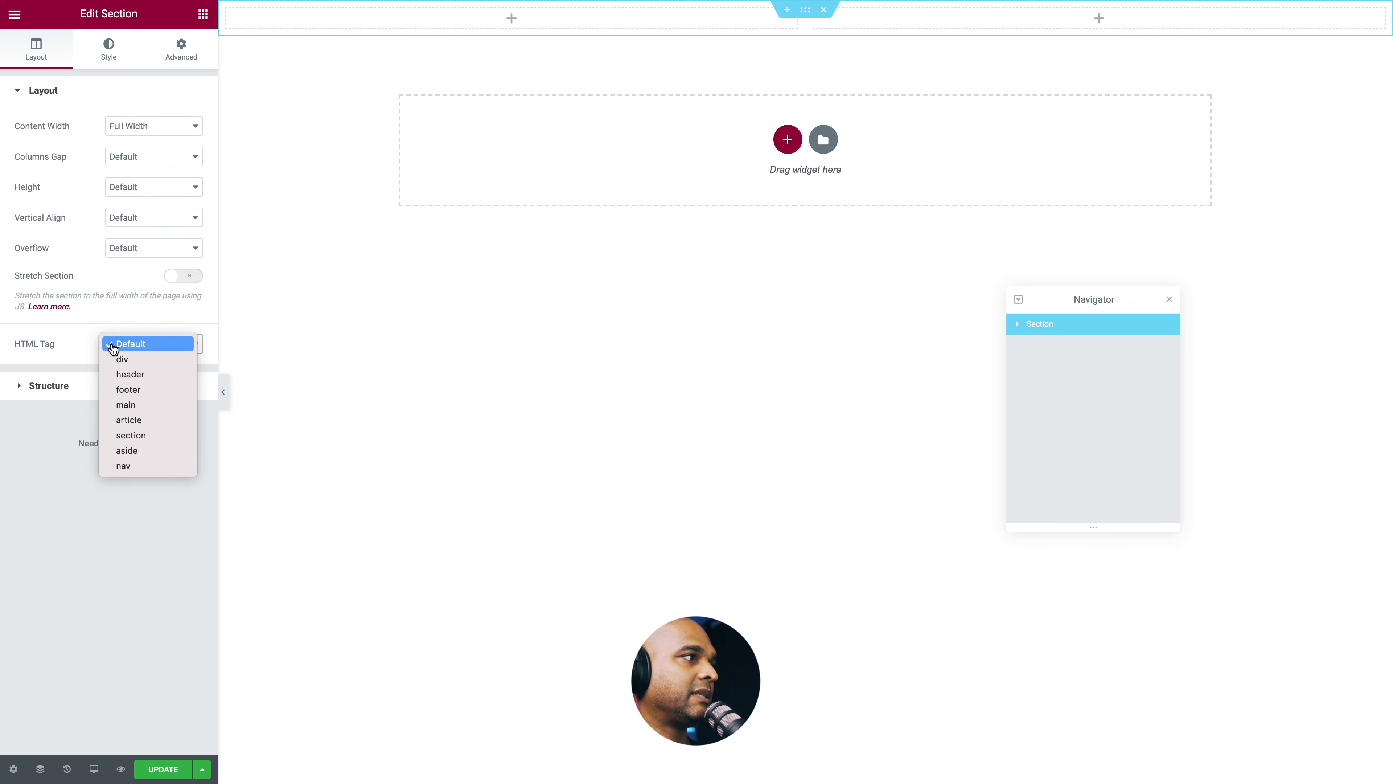
{"action": "left_click", "coordinate": [124, 390]}
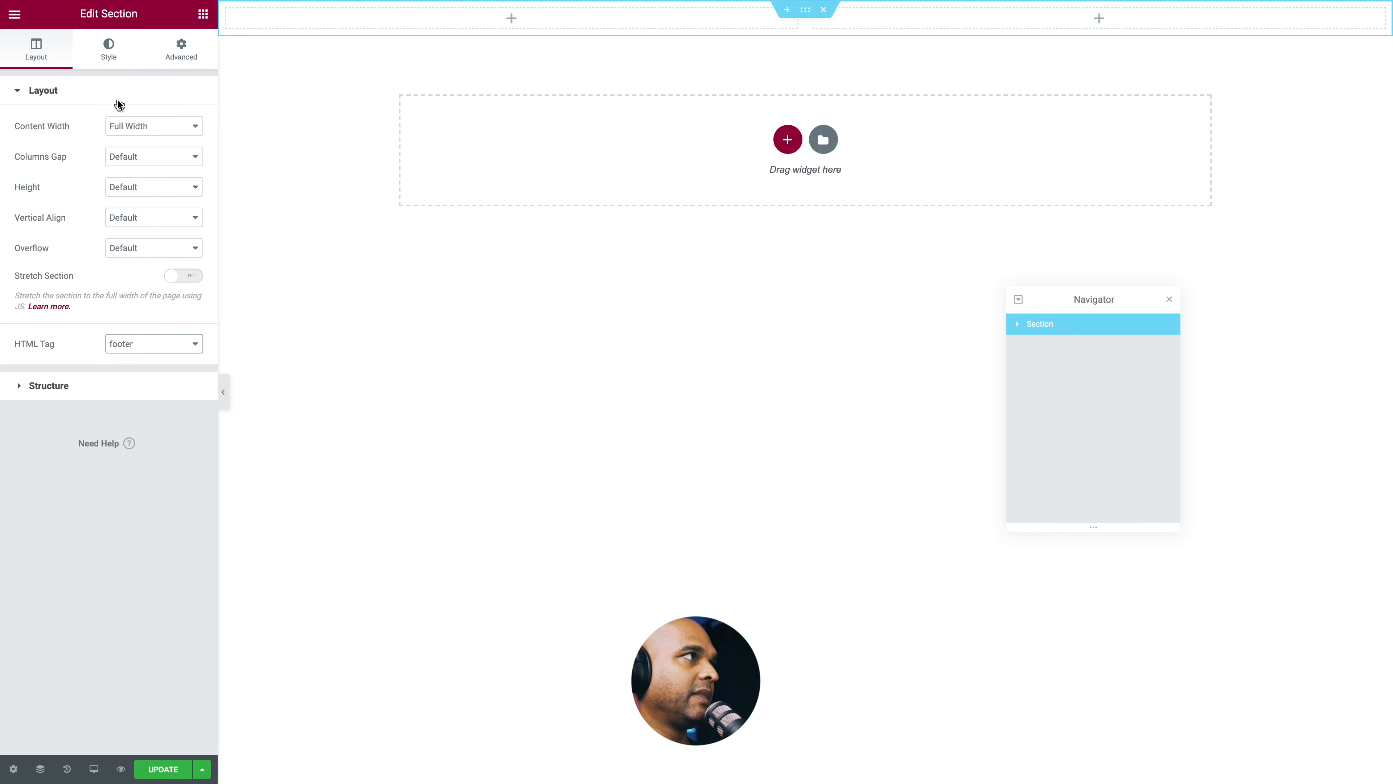
Step: Give the footer section a classic background in the site's global blue
{"action": "left_click", "coordinate": [108, 54]}
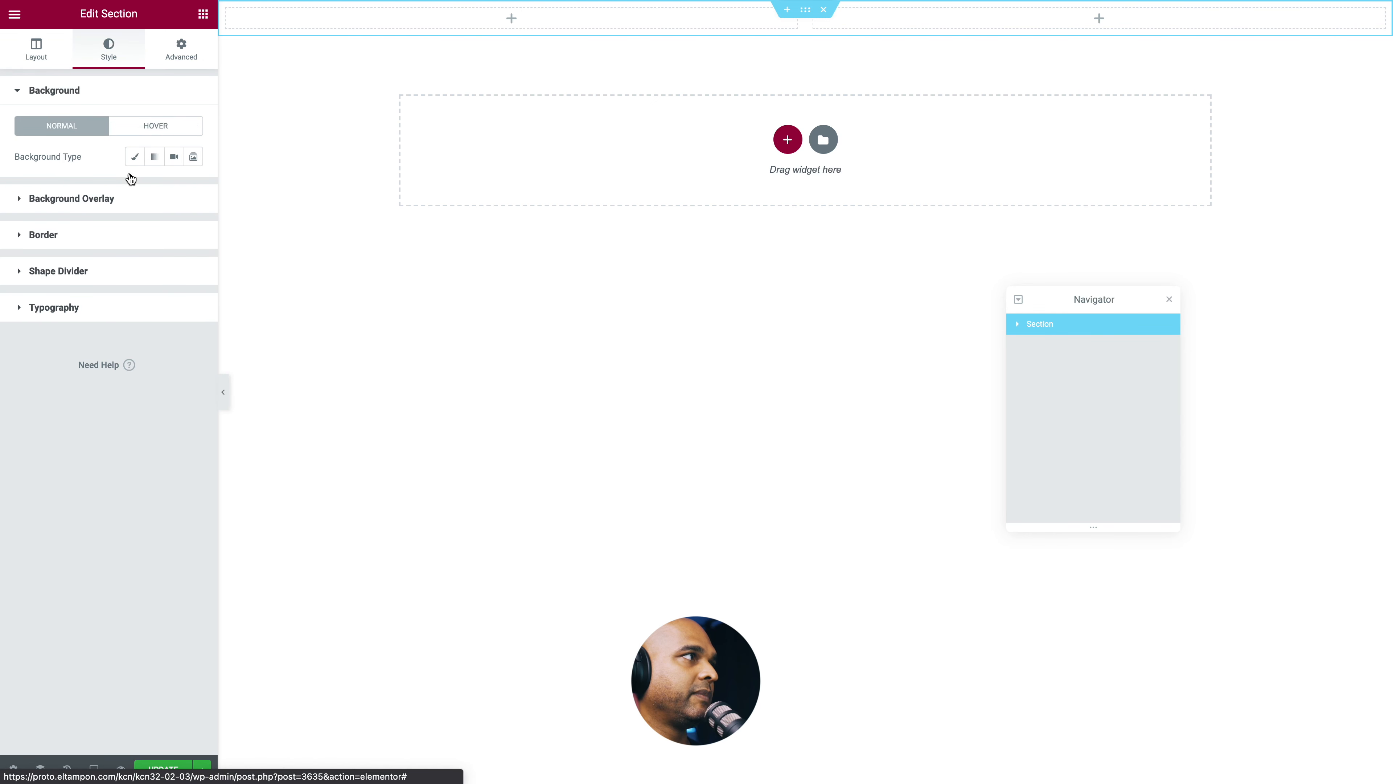
{"action": "left_click", "coordinate": [134, 156]}
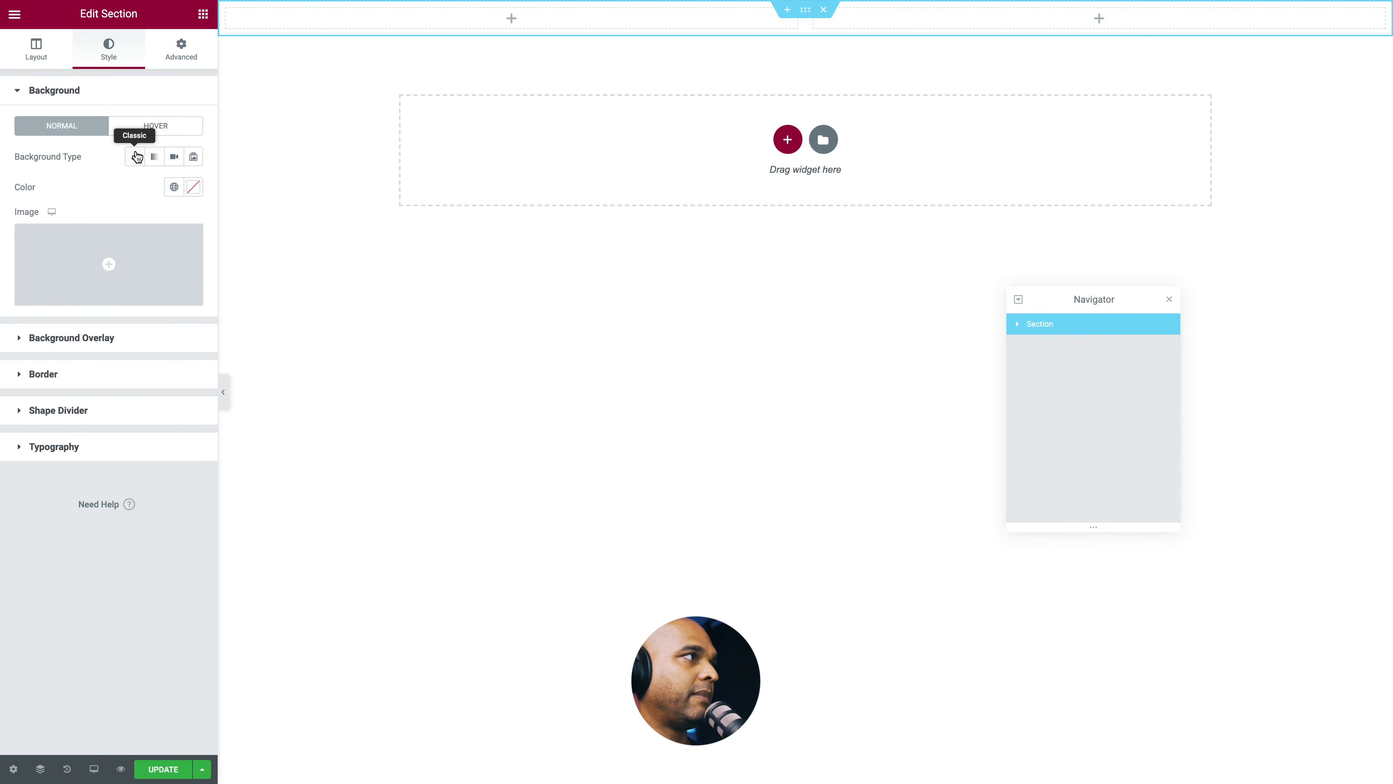
{"action": "left_click", "coordinate": [174, 187]}
{"action": "left_click", "coordinate": [105, 278]}
{"action": "left_click", "coordinate": [190, 190]}
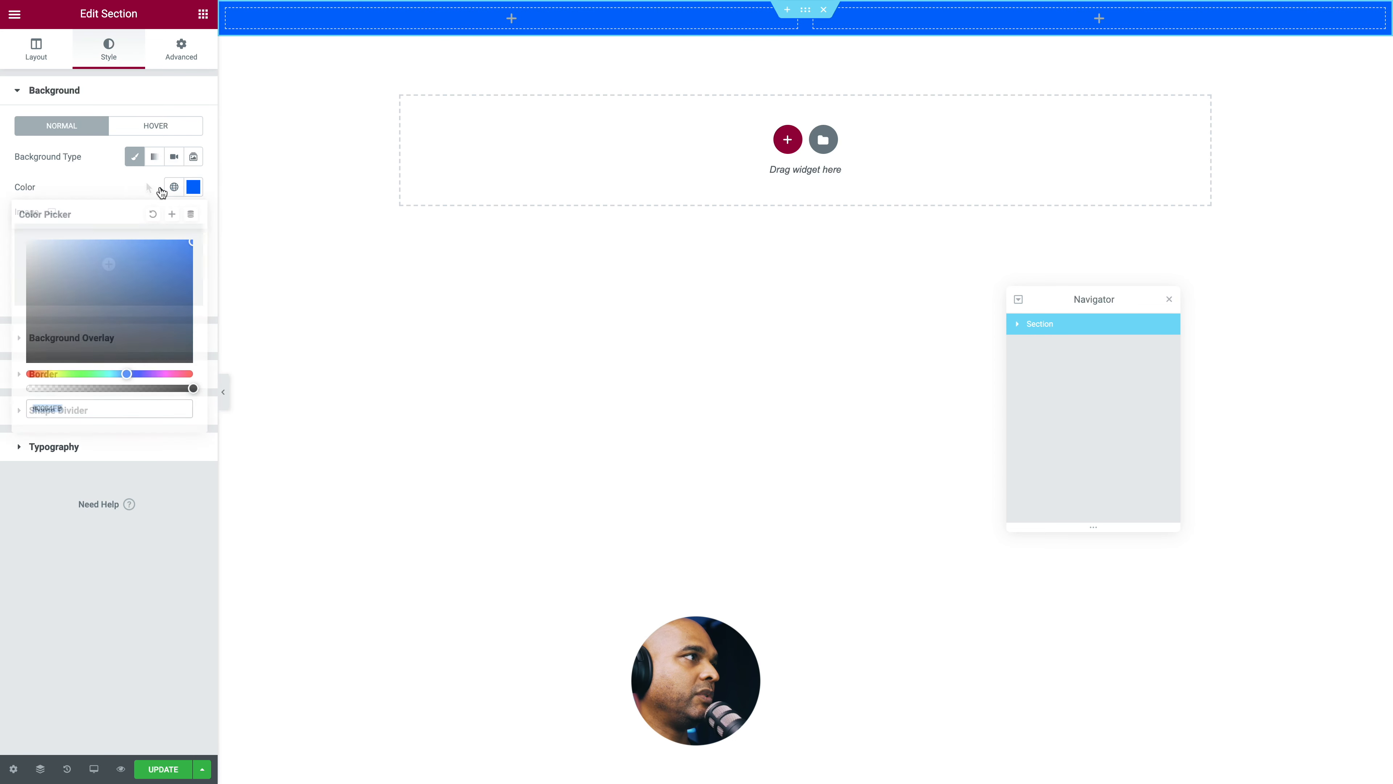
Step: Unlink the footer section's padding and set it to 10 px top and bottom and 30 px right and left
{"action": "left_click", "coordinate": [181, 49]}
{"action": "left_click", "coordinate": [187, 201]}
{"action": "left_click", "coordinate": [25, 201]}
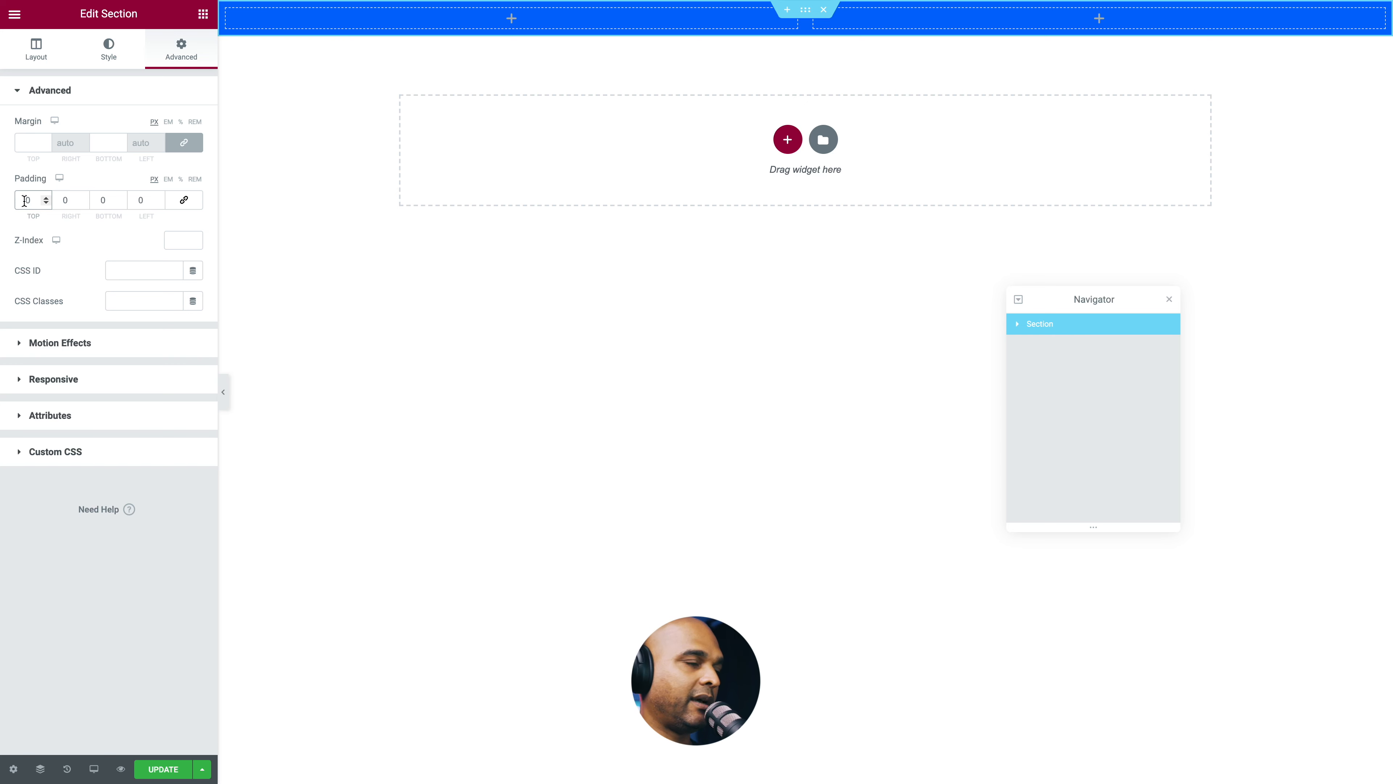
{"action": "type", "text": "1"}
{"action": "key", "text": "Tab"}
{"action": "type", "text": "30"}
{"action": "key", "text": "Tab"}
{"action": "type", "text": "10"}
{"action": "key", "text": "Tab"}
{"action": "type", "text": "30"}
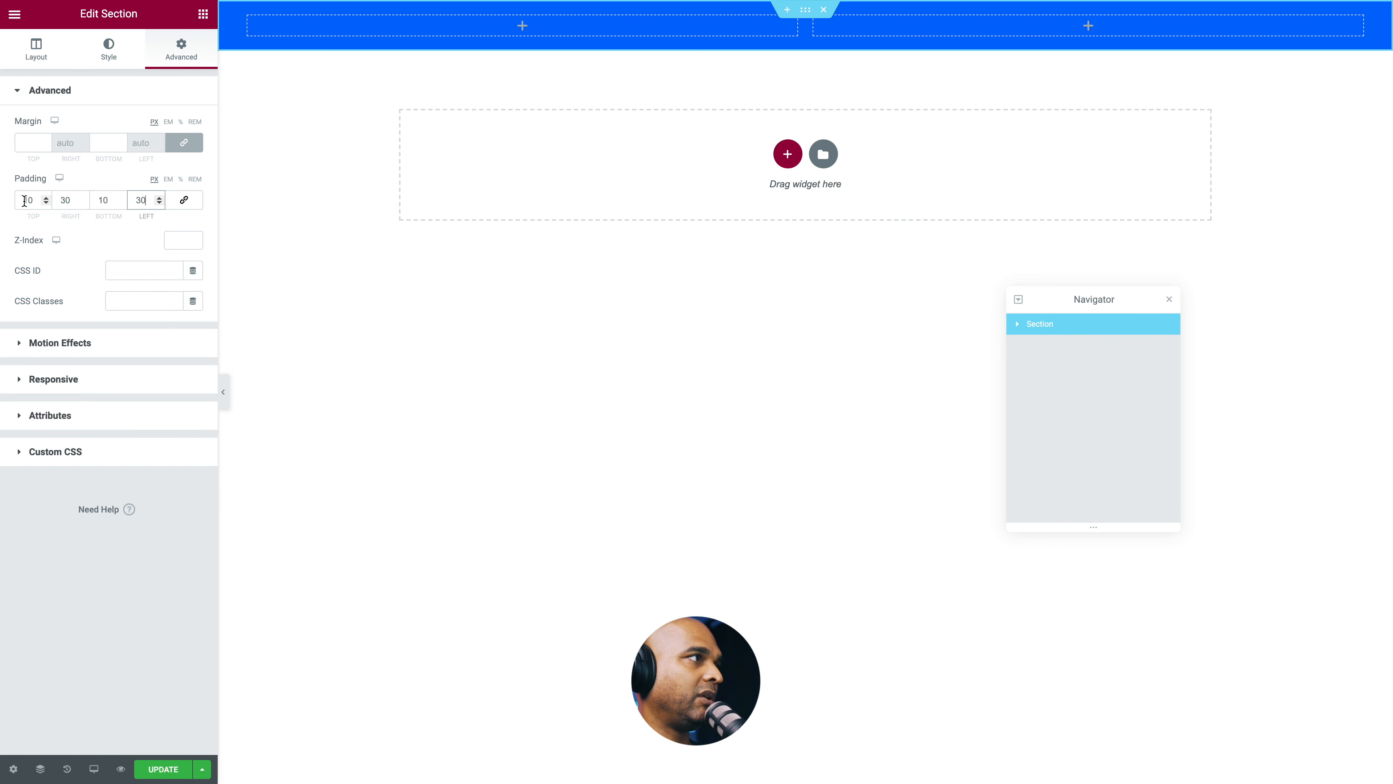
Step: Set the vertical alignment of the footer's first column to Middle
{"action": "left_click", "coordinate": [247, 17]}
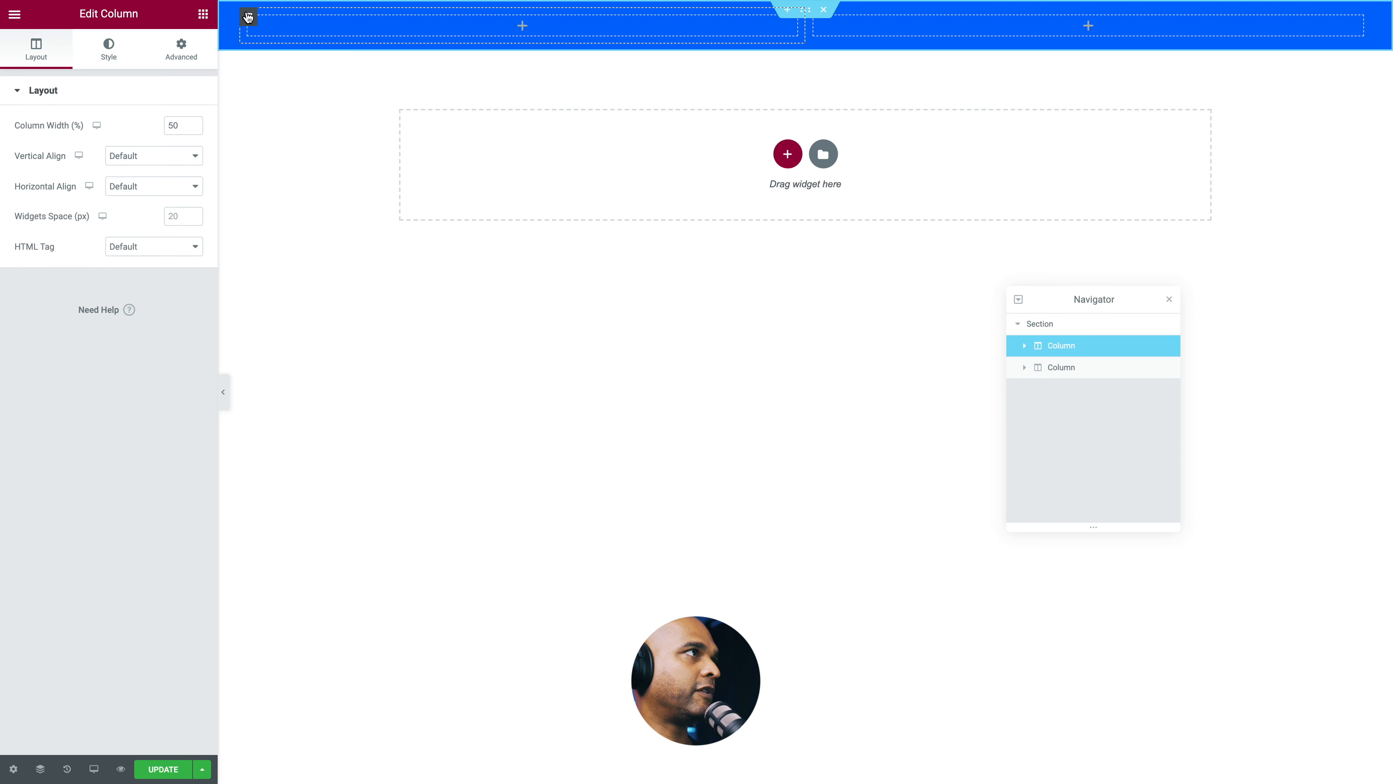
{"action": "left_click", "coordinate": [130, 156]}
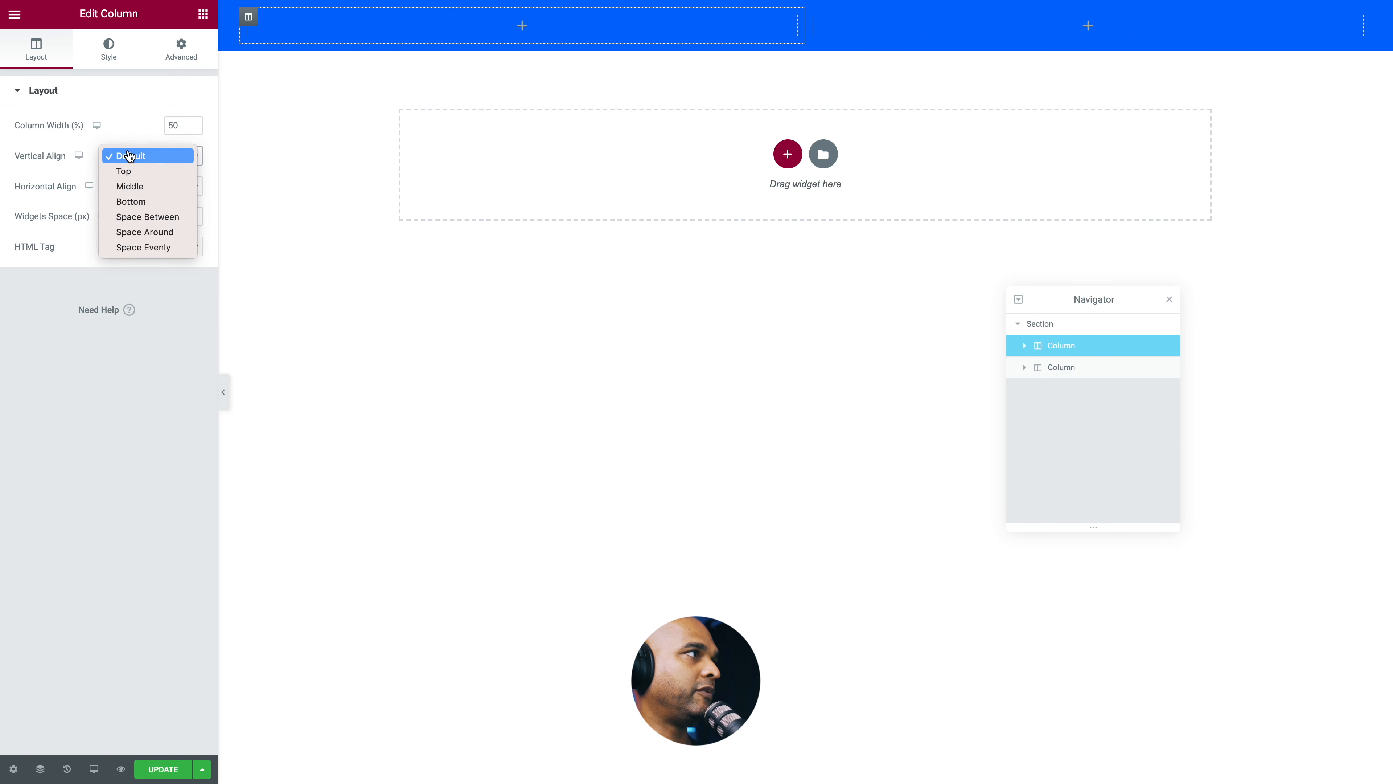
{"action": "left_click", "coordinate": [124, 186]}
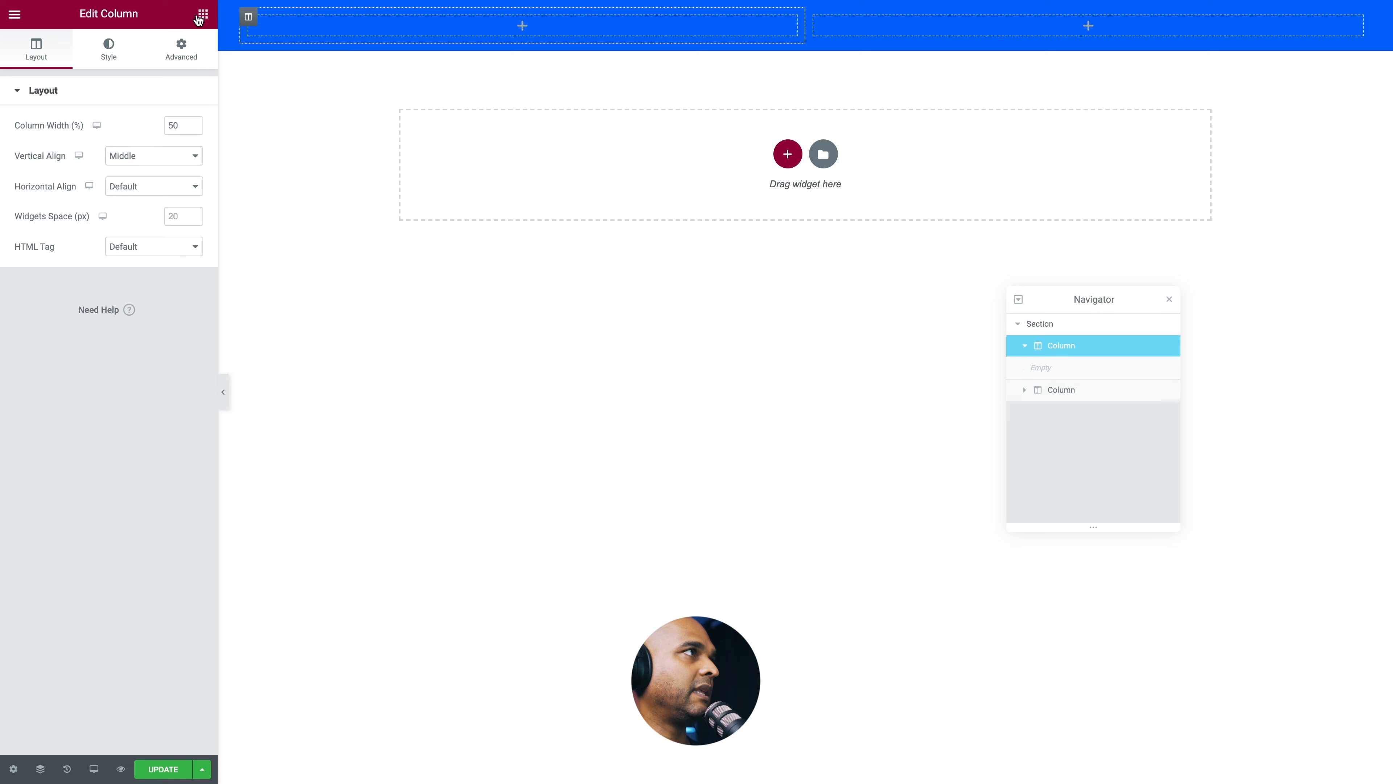
Step: Add an Image widget to the footer's first column and insert logo-02.png from the media library
{"action": "left_click", "coordinate": [202, 14]}
{"action": "left_click_drag", "start_coordinate": [60, 217], "coordinate": [404, 26]}
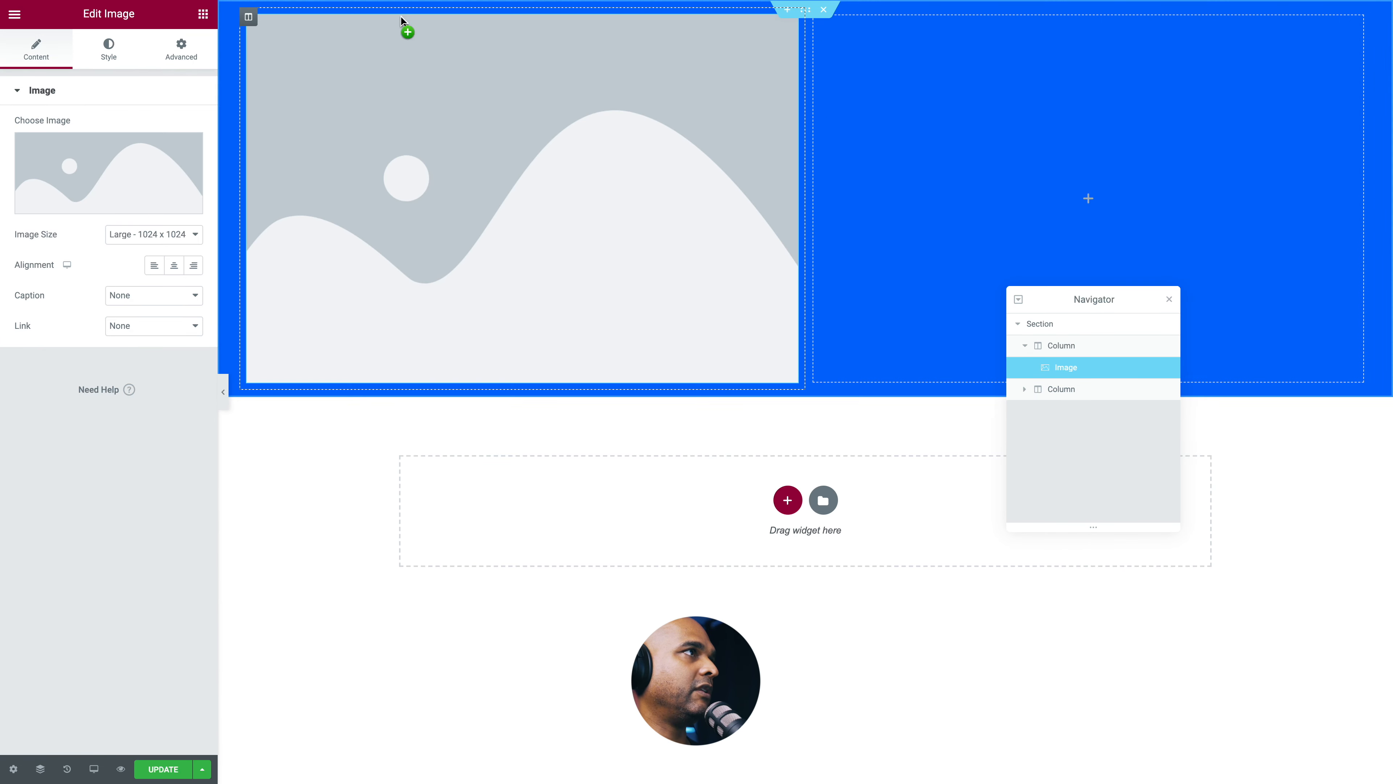
{"action": "left_click", "coordinate": [125, 175]}
{"action": "left_click", "coordinate": [632, 188]}
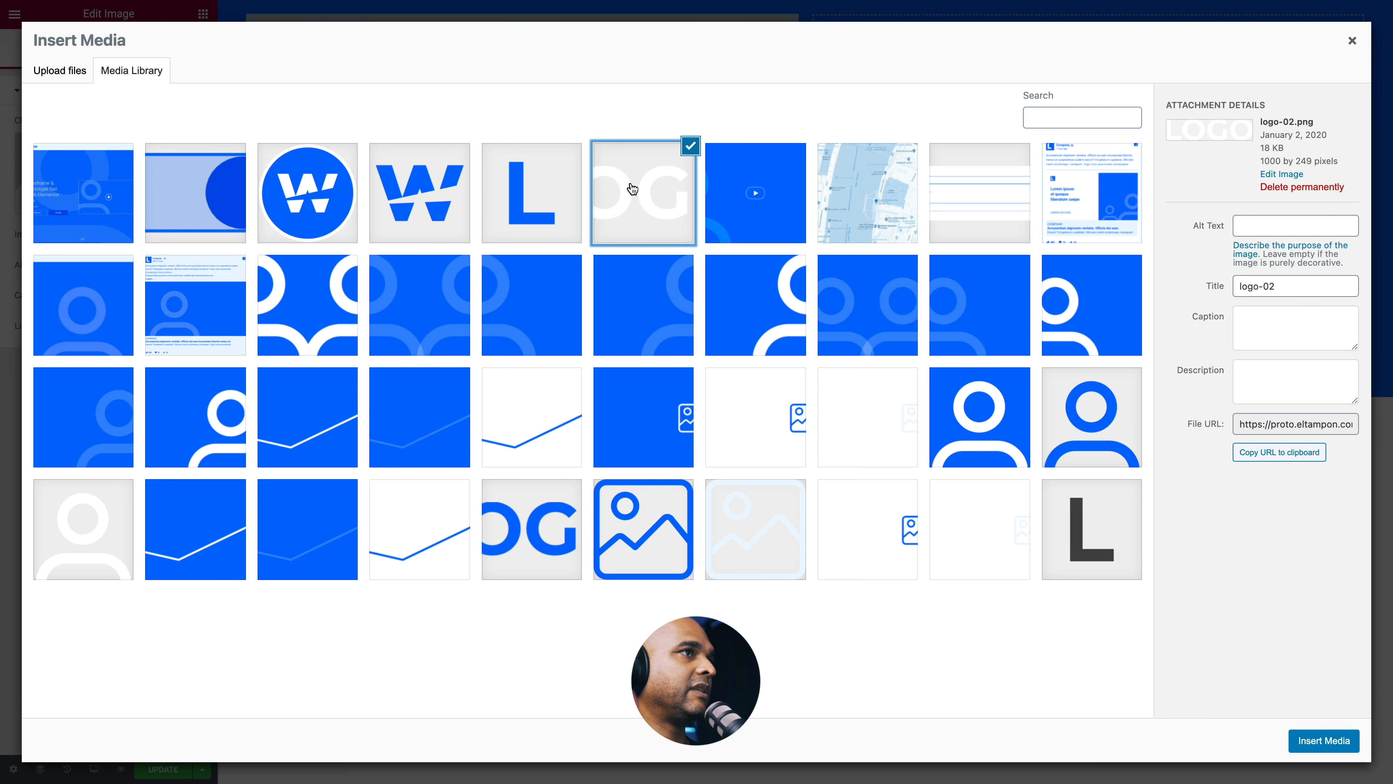
{"action": "left_click", "coordinate": [1324, 740]}
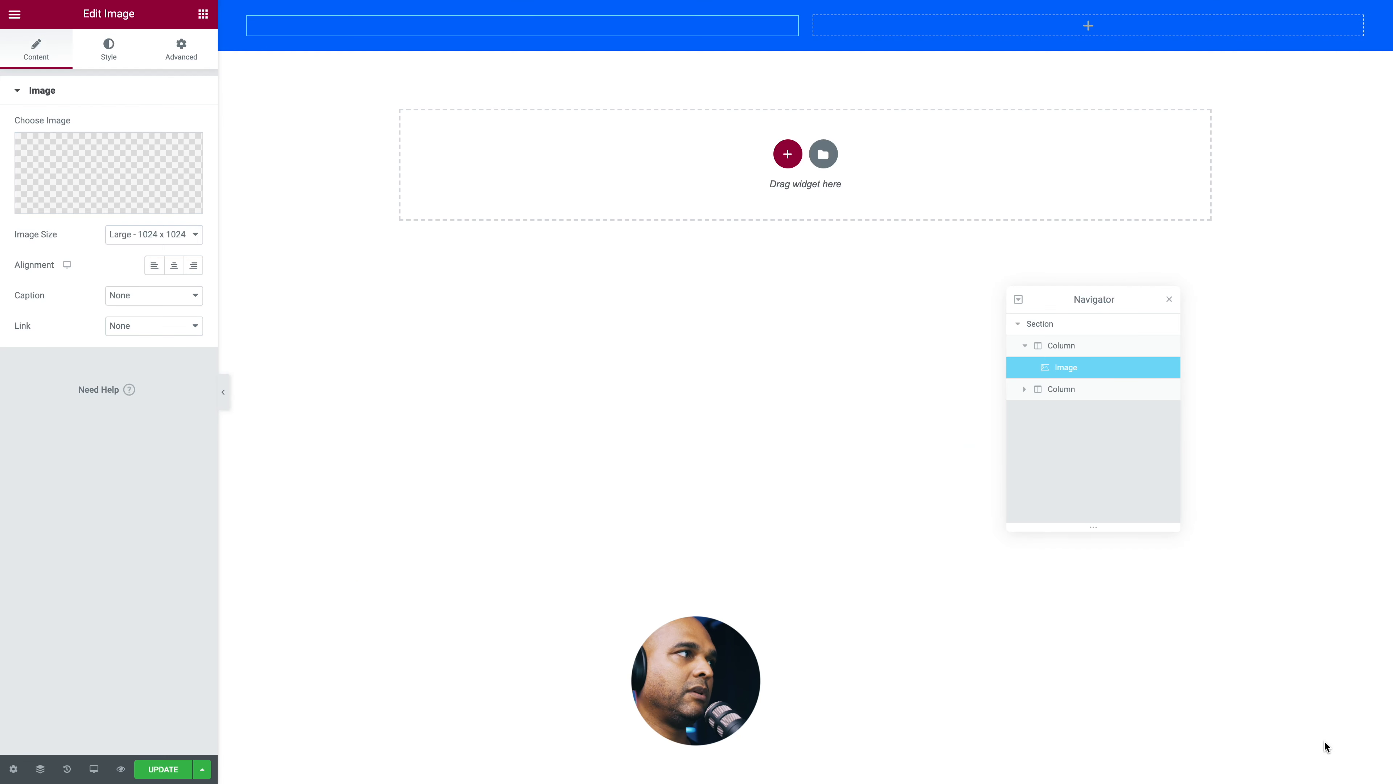
Step: Align the footer logo to the left and set its width to 80 px
{"action": "left_click", "coordinate": [154, 267]}
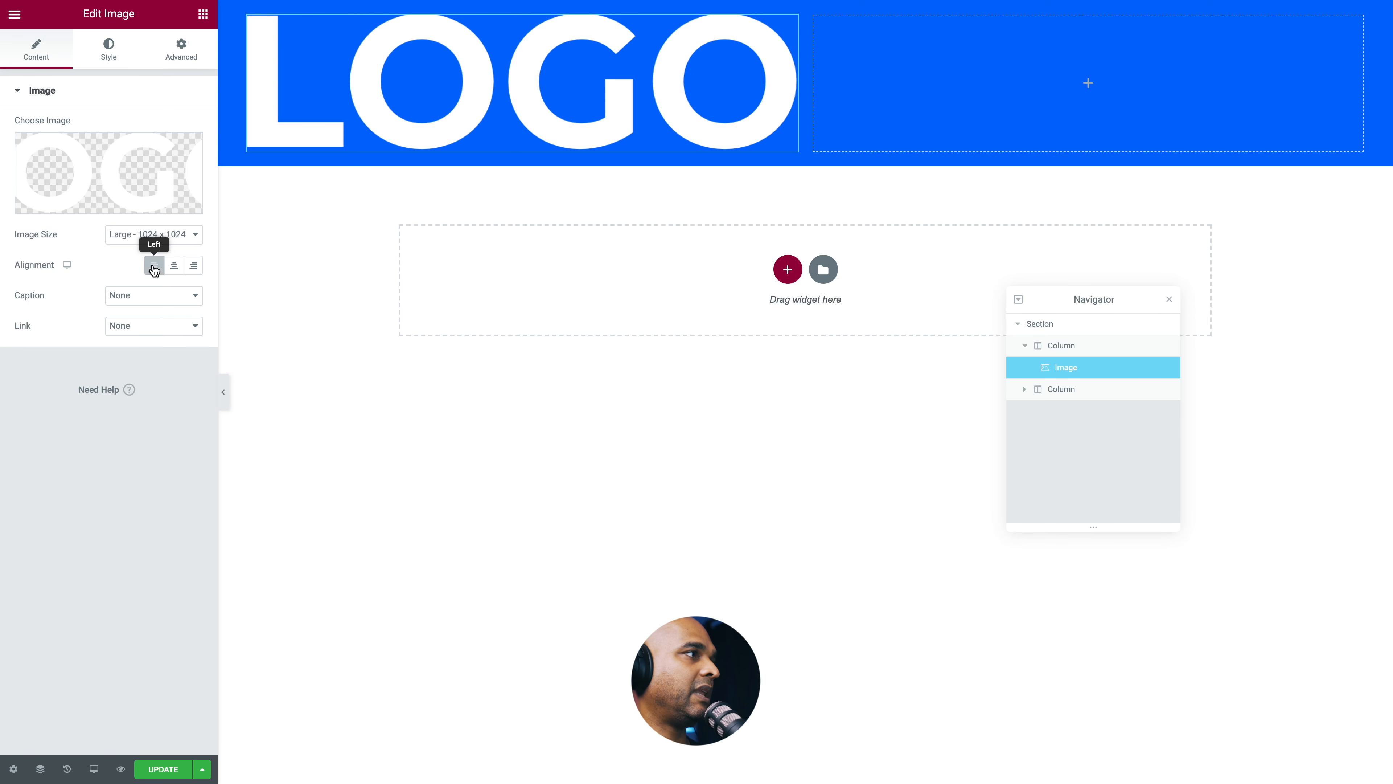
{"action": "left_click", "coordinate": [109, 55]}
{"action": "left_click", "coordinate": [182, 122]}
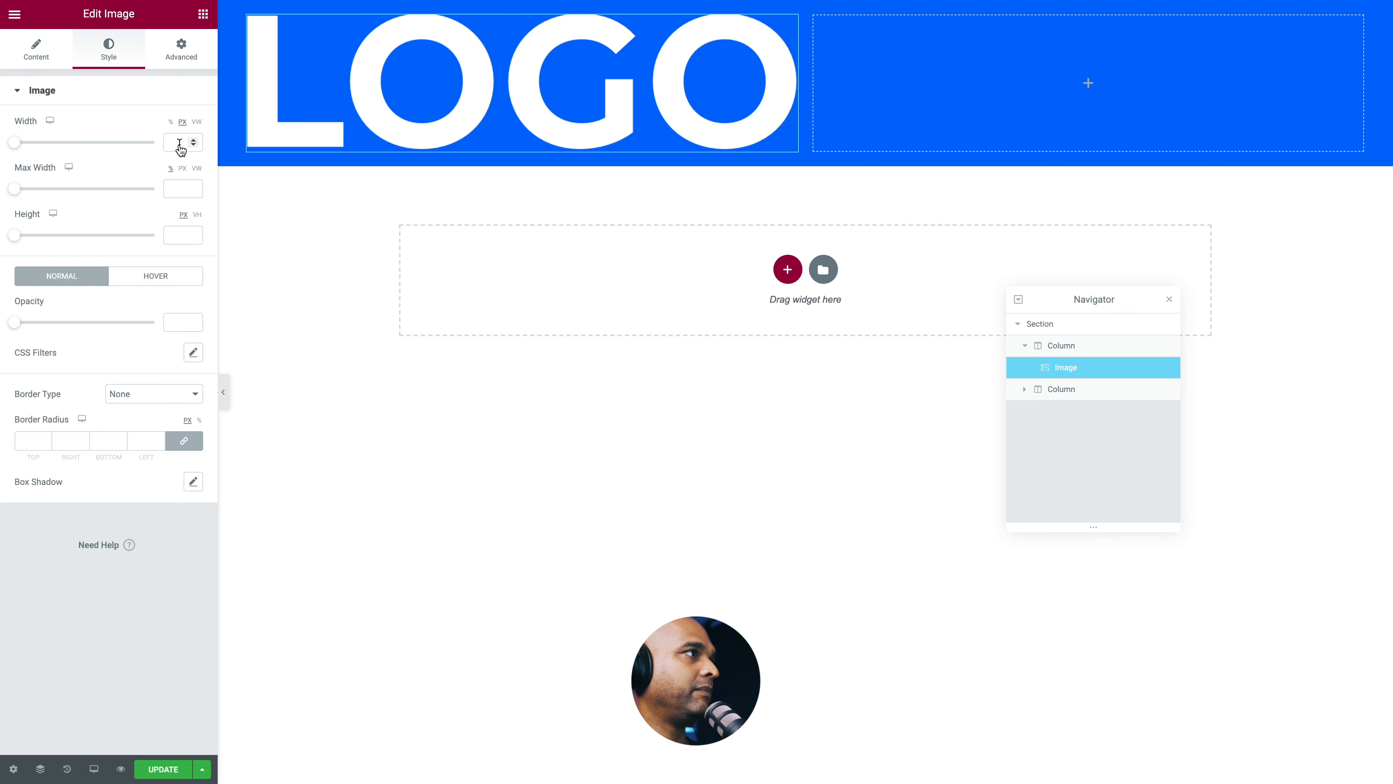
{"action": "left_click", "coordinate": [170, 145]}
{"action": "type", "text": "50"}
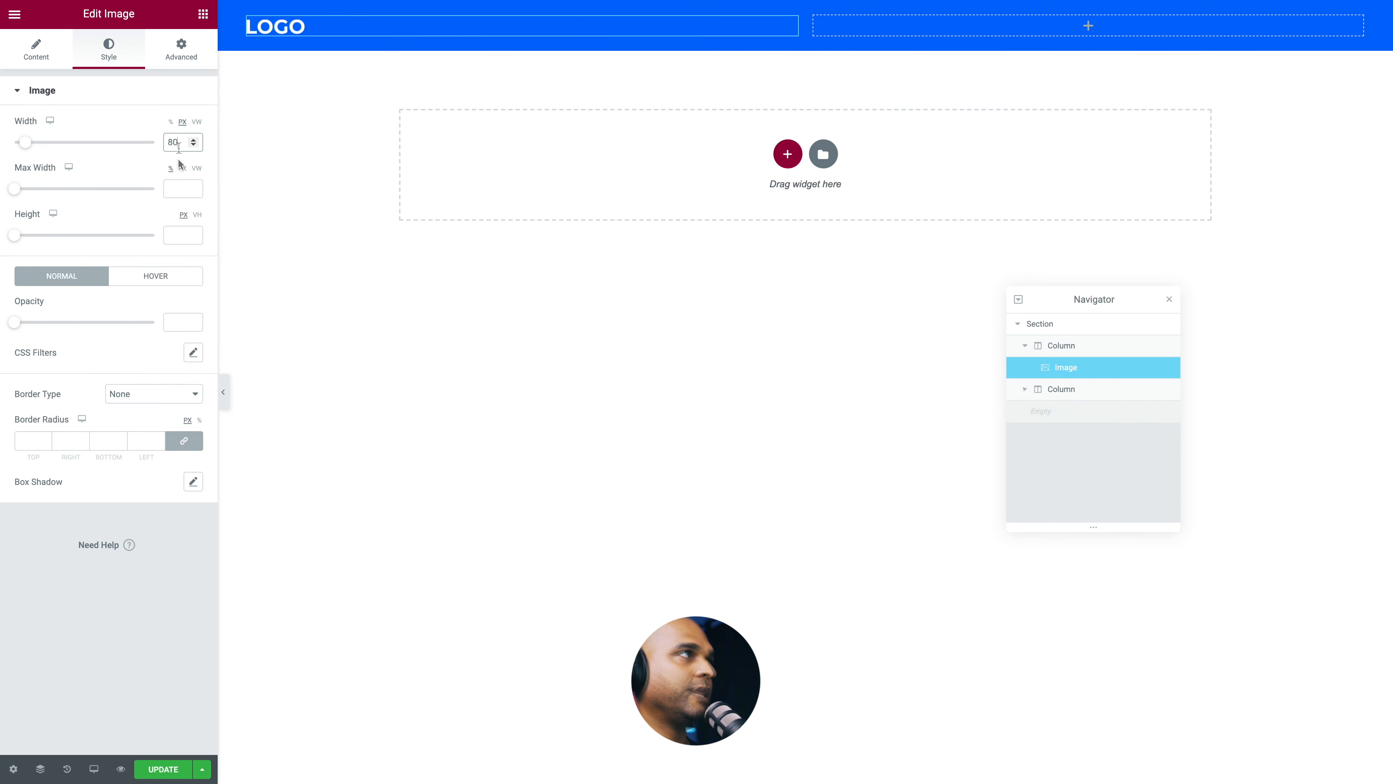
Step: Add an Icon List widget to the footer's second column and switch its layout to Inline
{"action": "left_click", "coordinate": [202, 13]}
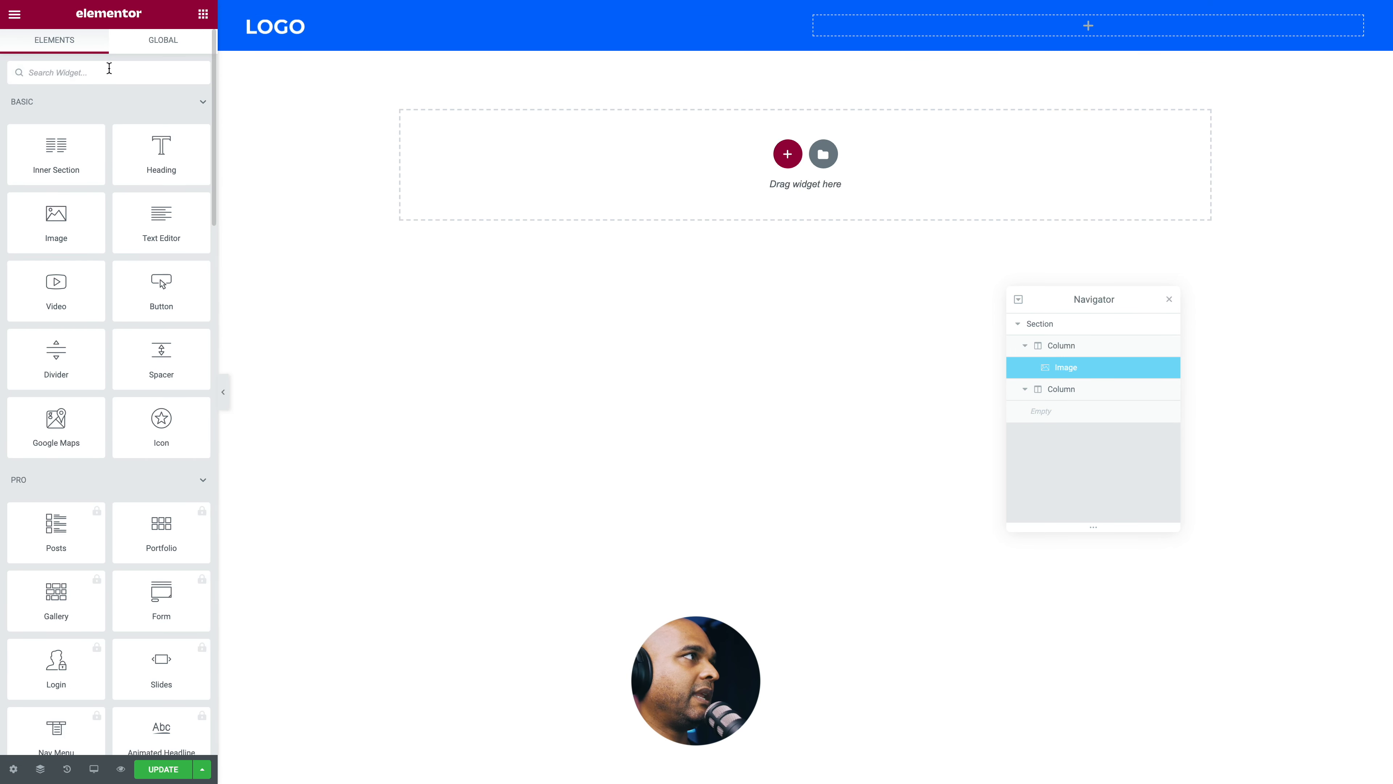
{"action": "type", "text": "icon li"}
{"action": "left_click_drag", "start_coordinate": [56, 118], "coordinate": [888, 39]}
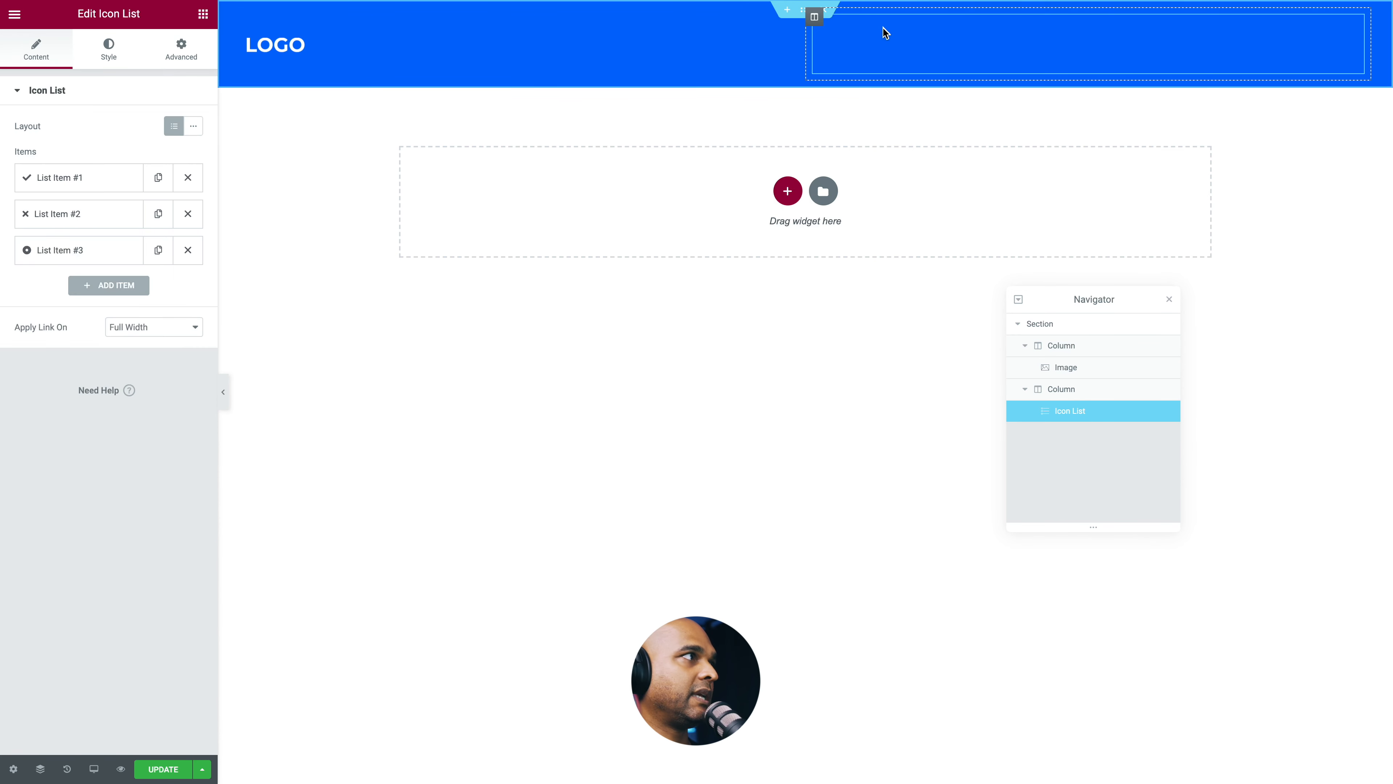
{"action": "left_click", "coordinate": [193, 130]}
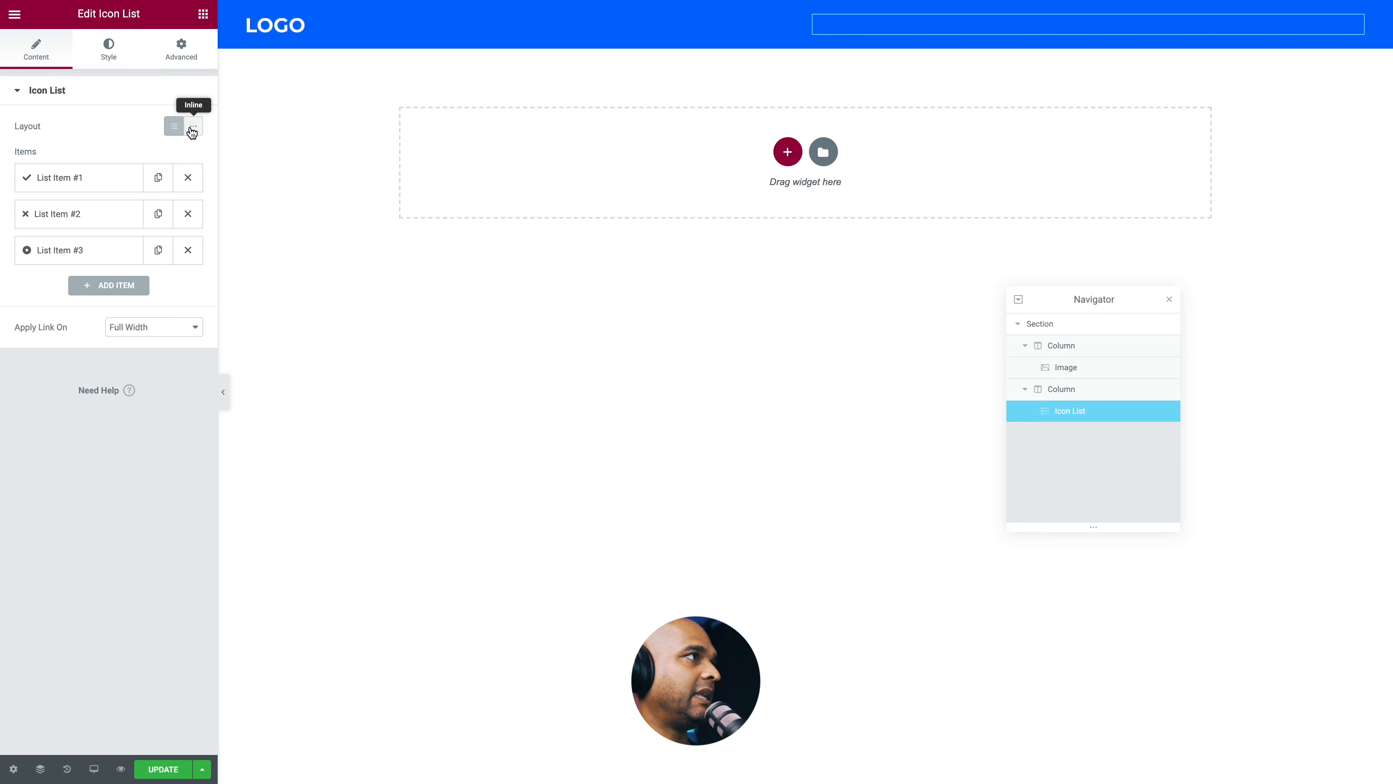
Step: Delete the icon list's second and third items, and relabel the remaining item Company with no icon
{"action": "left_click", "coordinate": [187, 213]}
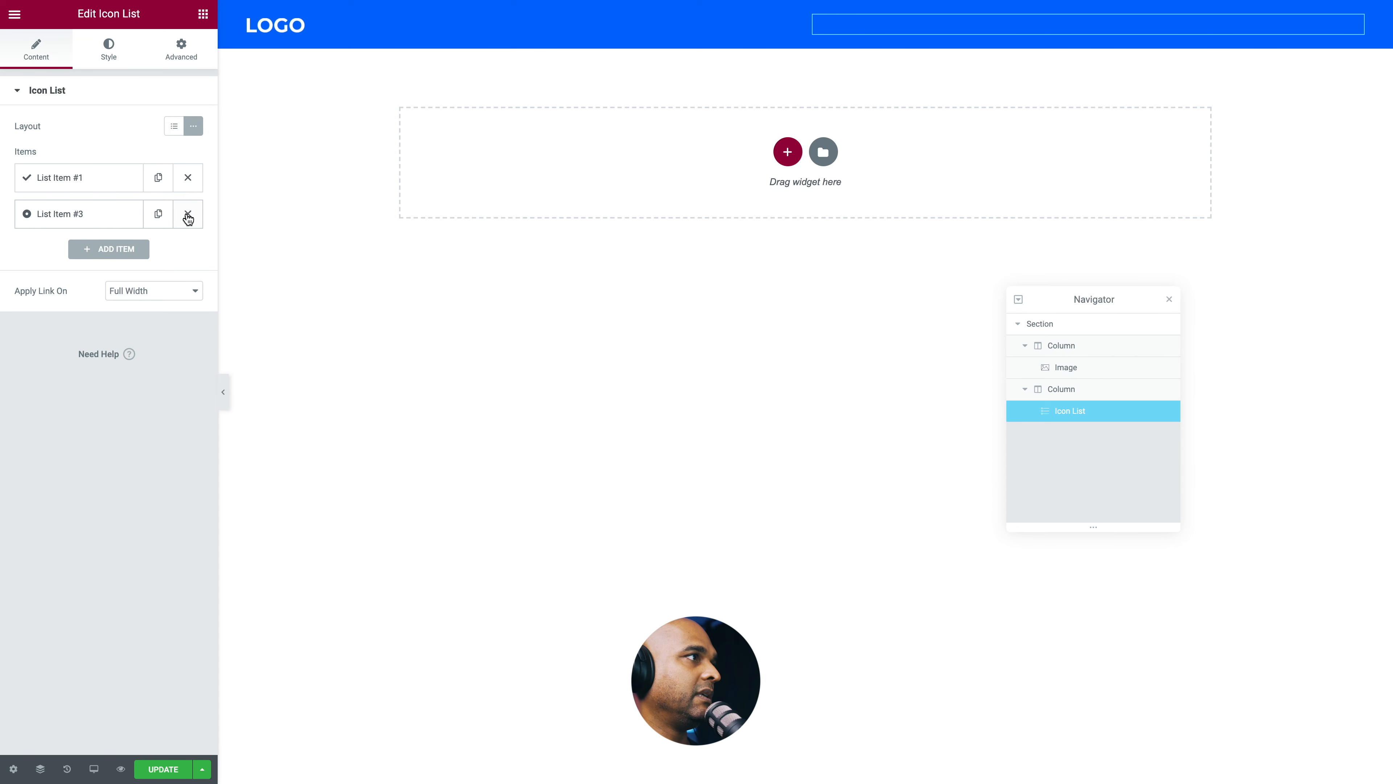
{"action": "left_click", "coordinate": [188, 213]}
{"action": "left_click", "coordinate": [86, 177]}
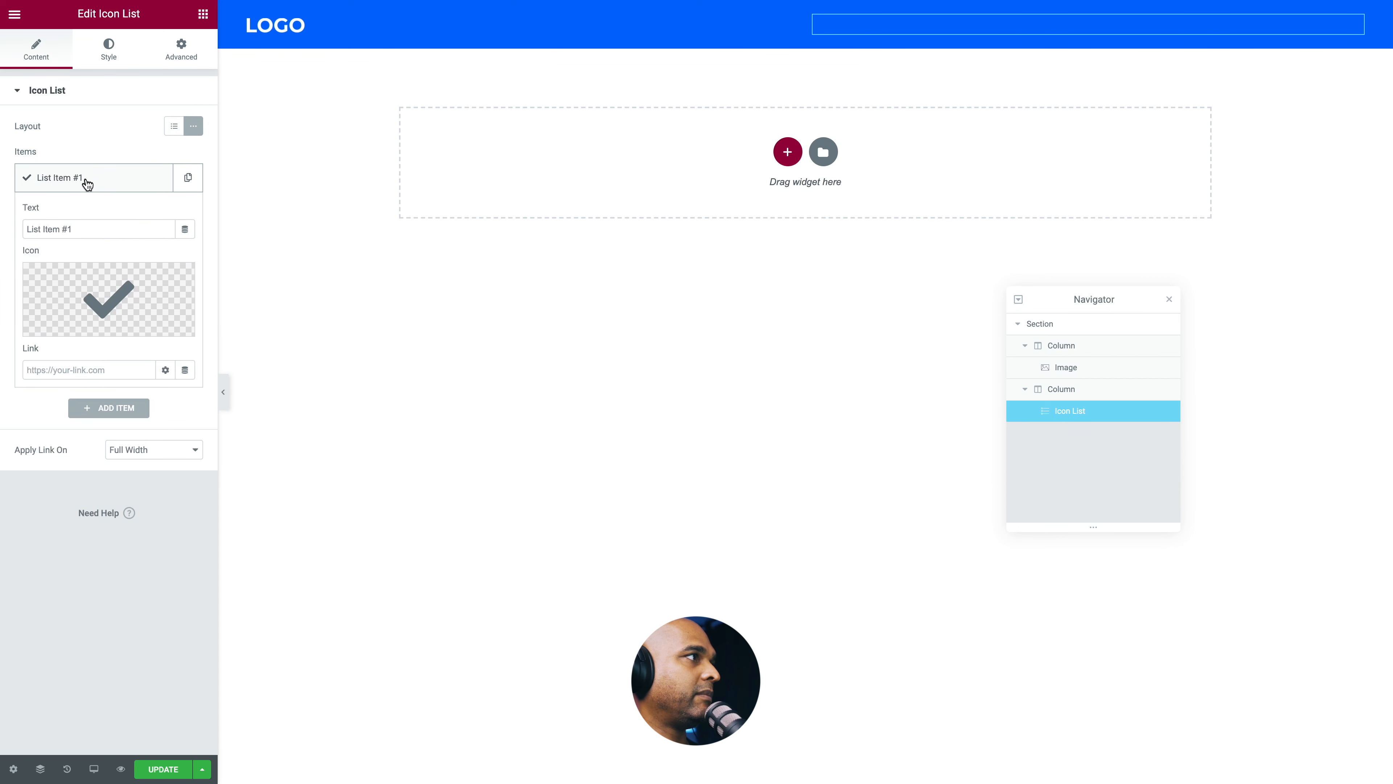
{"action": "mouse_move", "coordinate": [112, 278]}
{"action": "triple_click", "coordinate": [85, 225]}
{"action": "type", "text": "Company"}
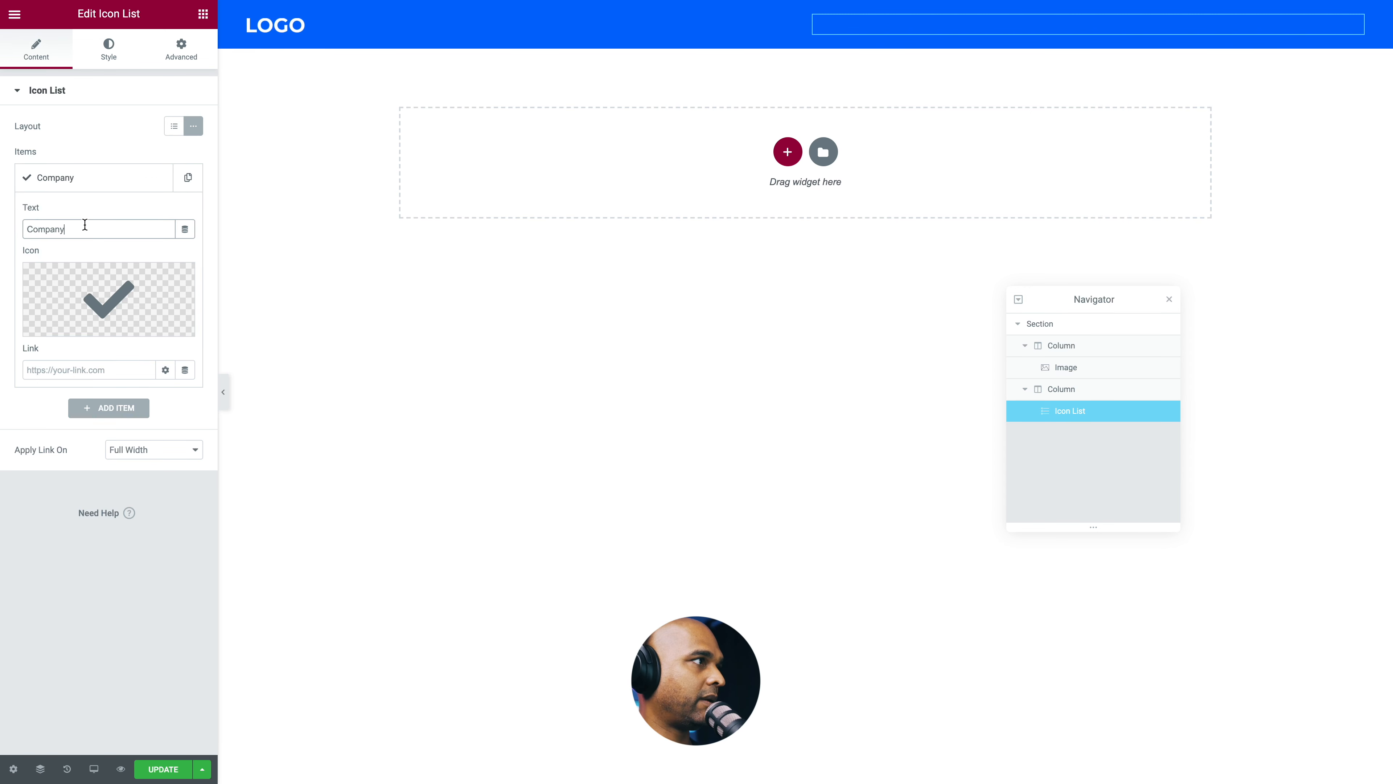
{"action": "mouse_move", "coordinate": [110, 287]}
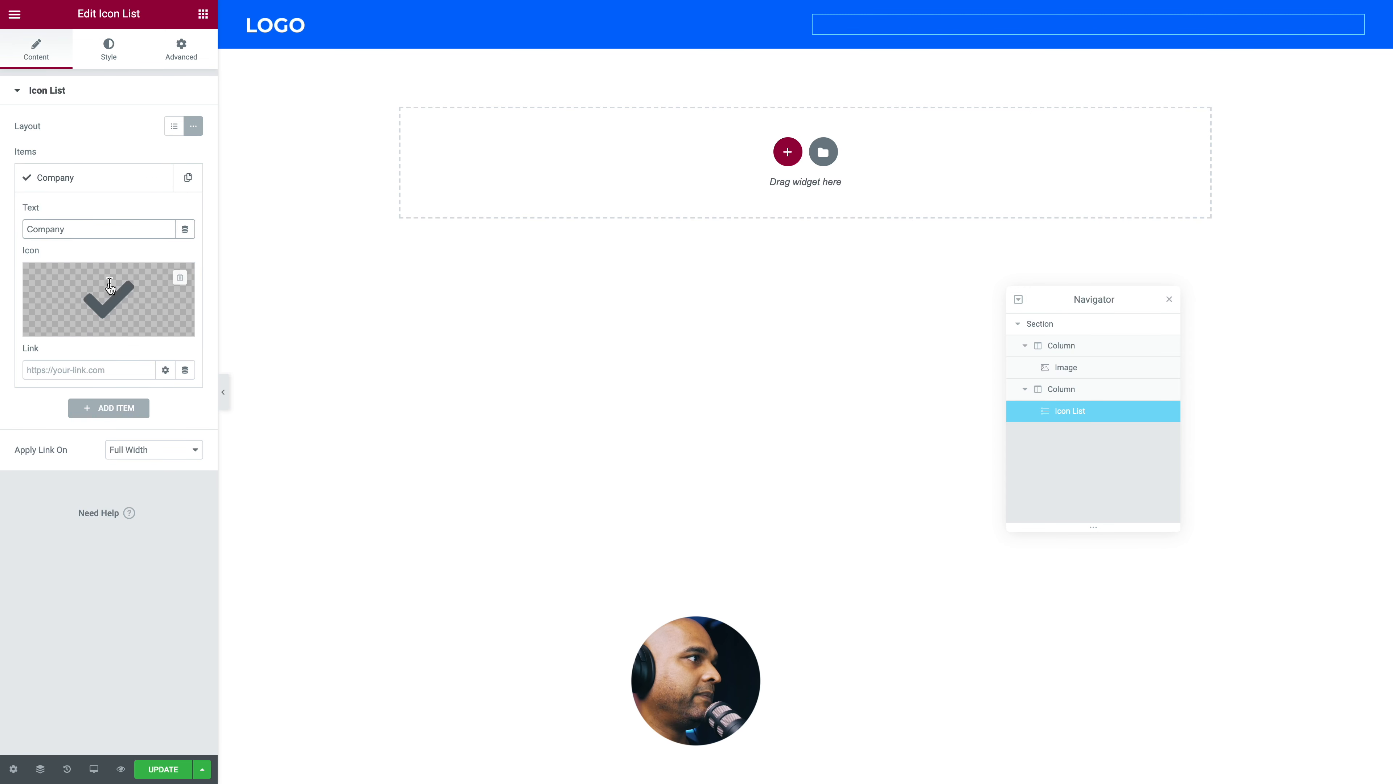
{"action": "left_click", "coordinate": [180, 278]}
{"action": "left_click", "coordinate": [144, 187]}
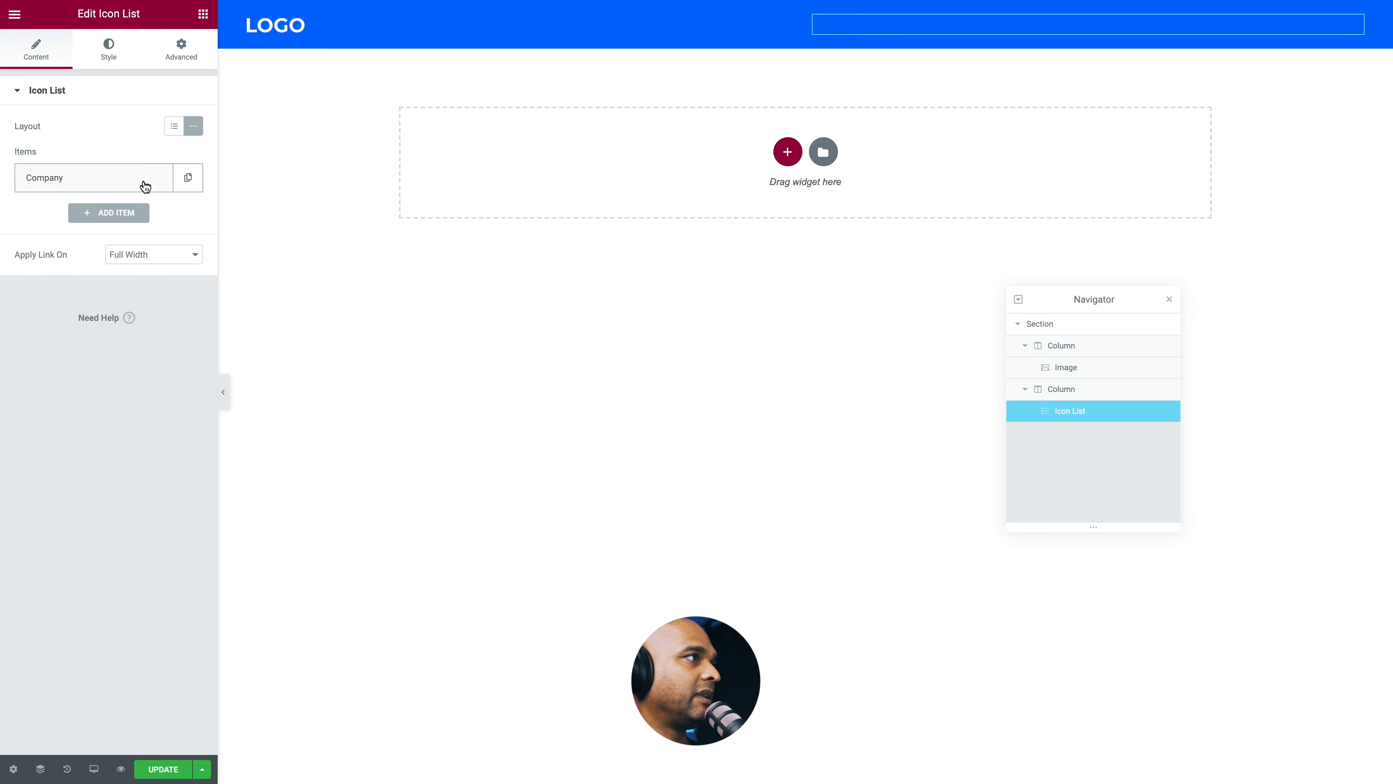
Step: Duplicate the Company list item, rename the copy Privacy, and set its link to #
{"action": "left_click", "coordinate": [185, 185]}
{"action": "left_click", "coordinate": [99, 214]}
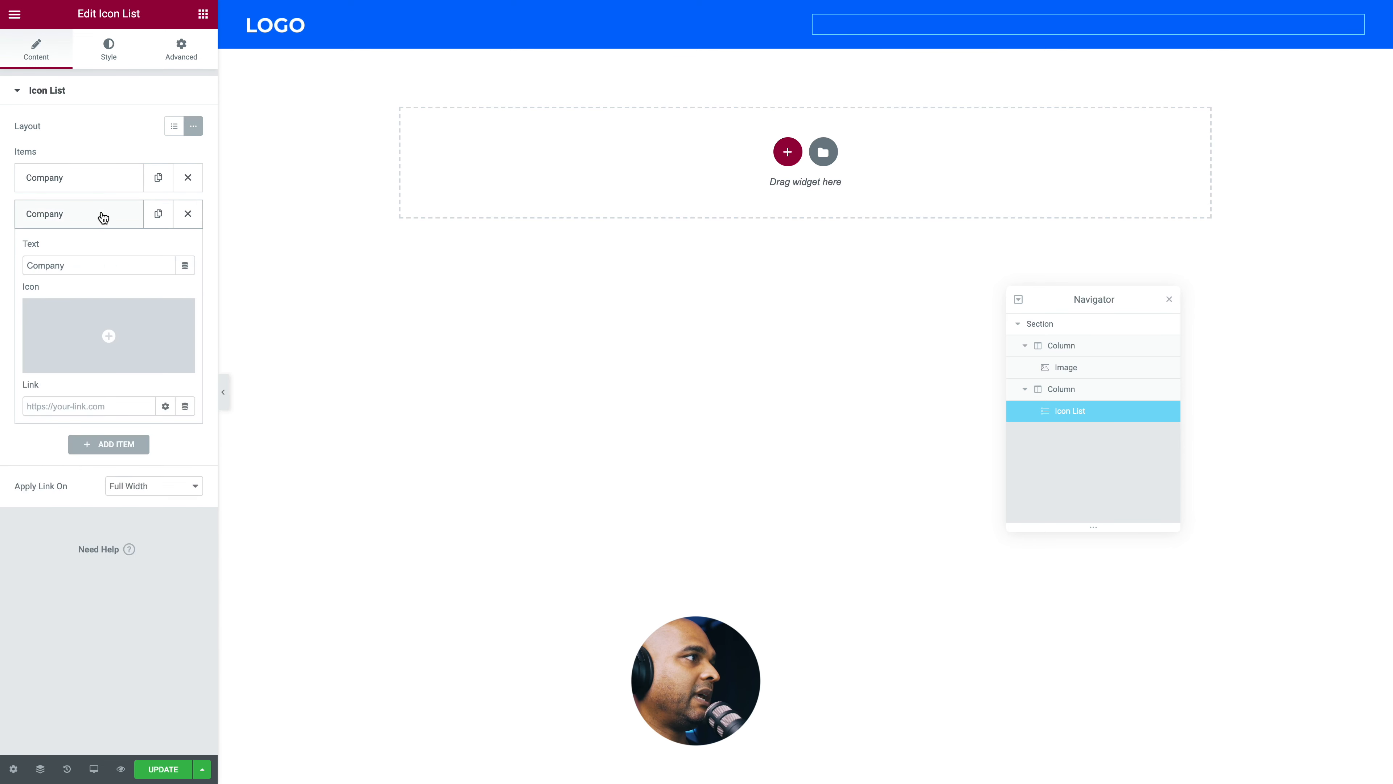
{"action": "double_click", "coordinate": [47, 265]}
{"action": "type", "text": "Privacy"}
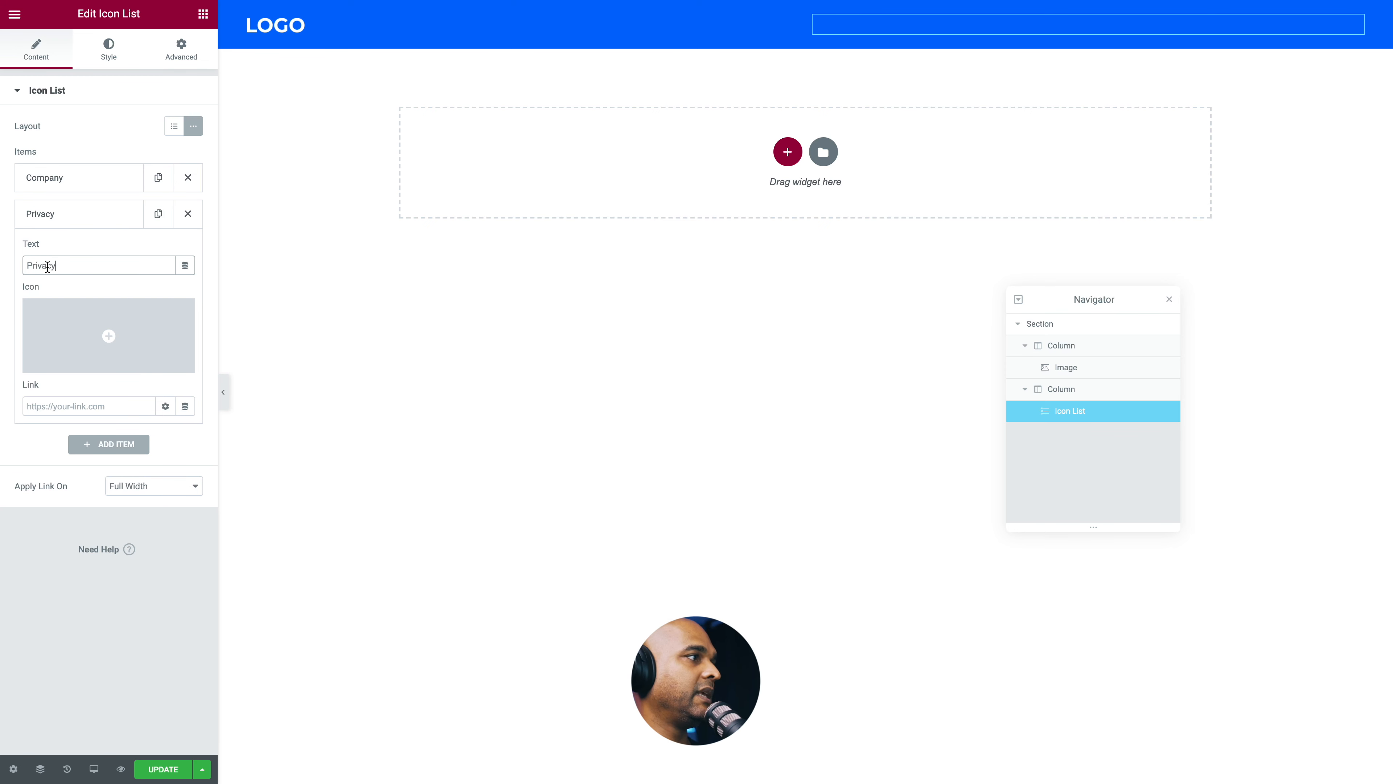
{"action": "left_click", "coordinate": [45, 405]}
{"action": "type", "text": "#"}
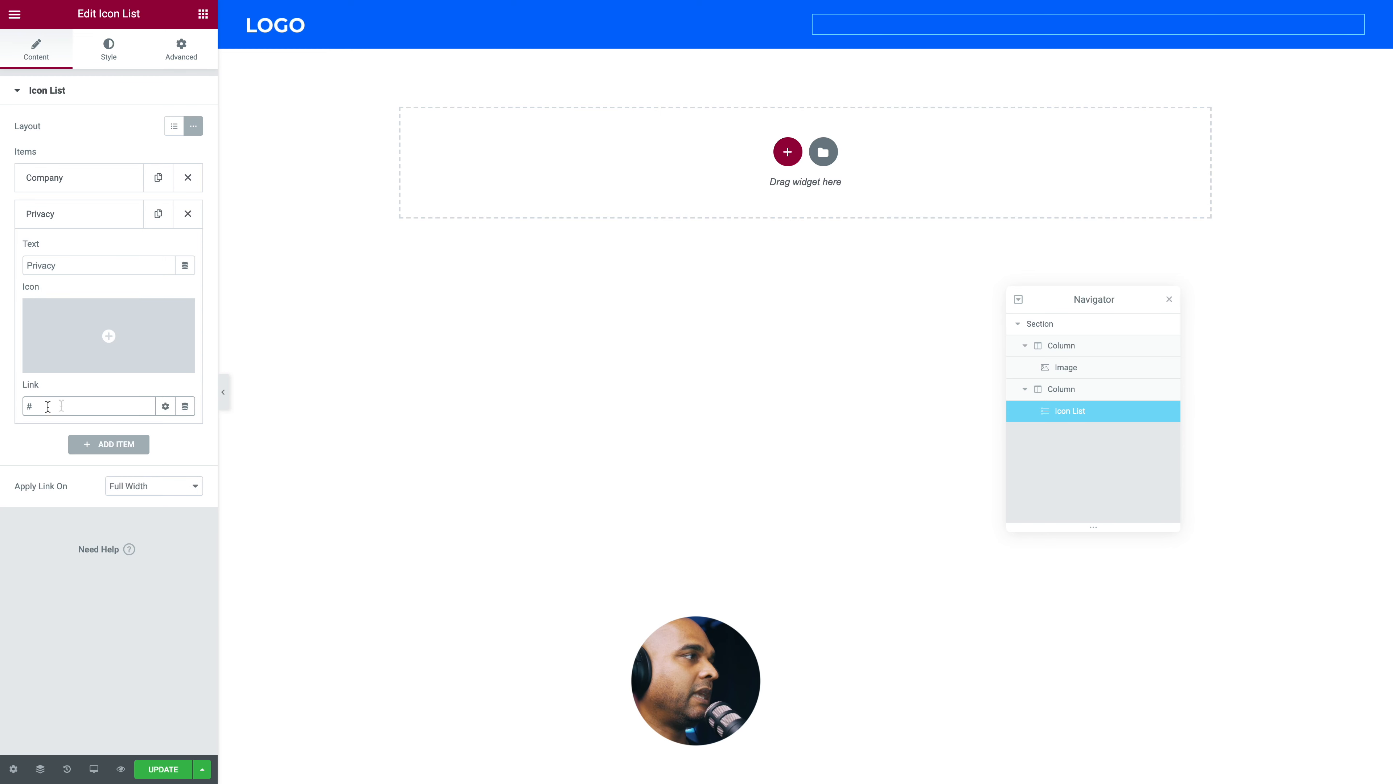
Step: Align the footer icon list to the right and set its text color to white
{"action": "left_click", "coordinate": [111, 57]}
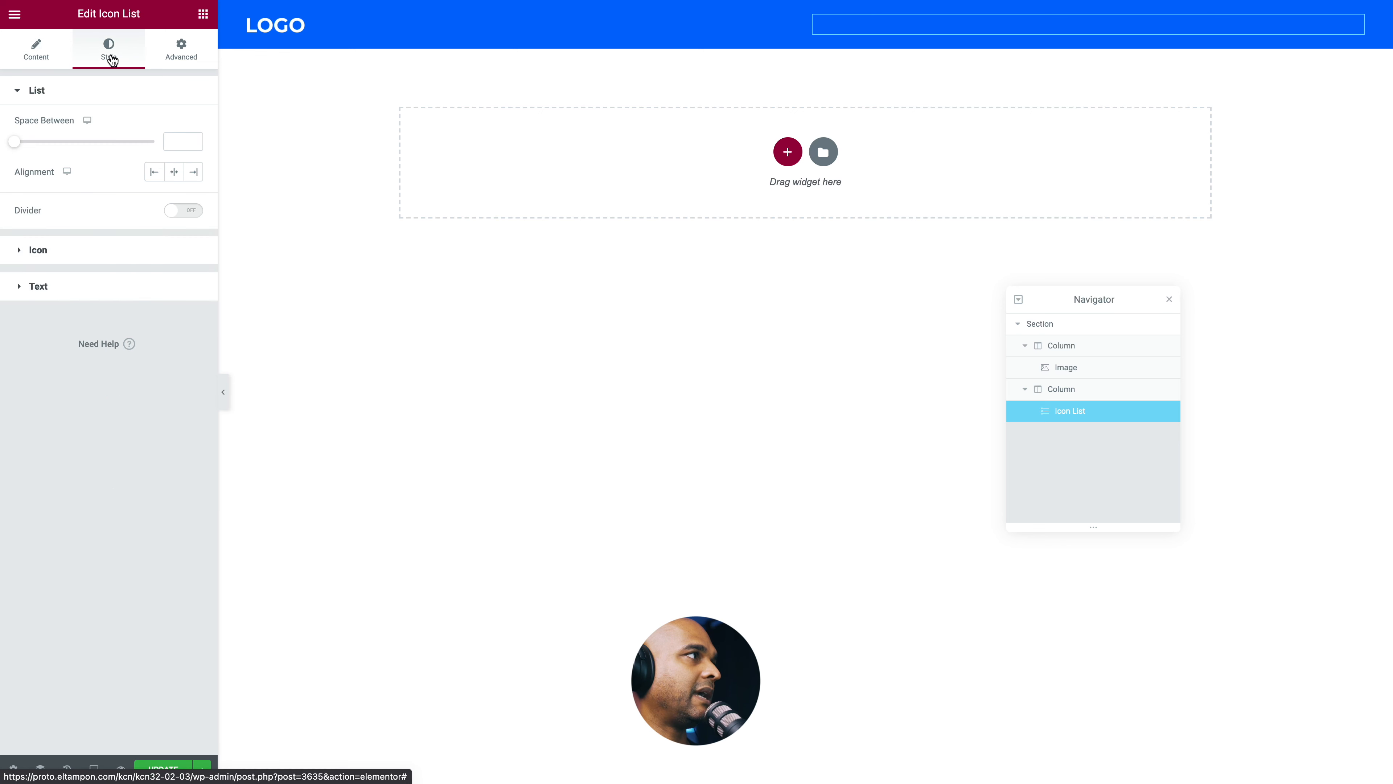
{"action": "left_click", "coordinate": [194, 174]}
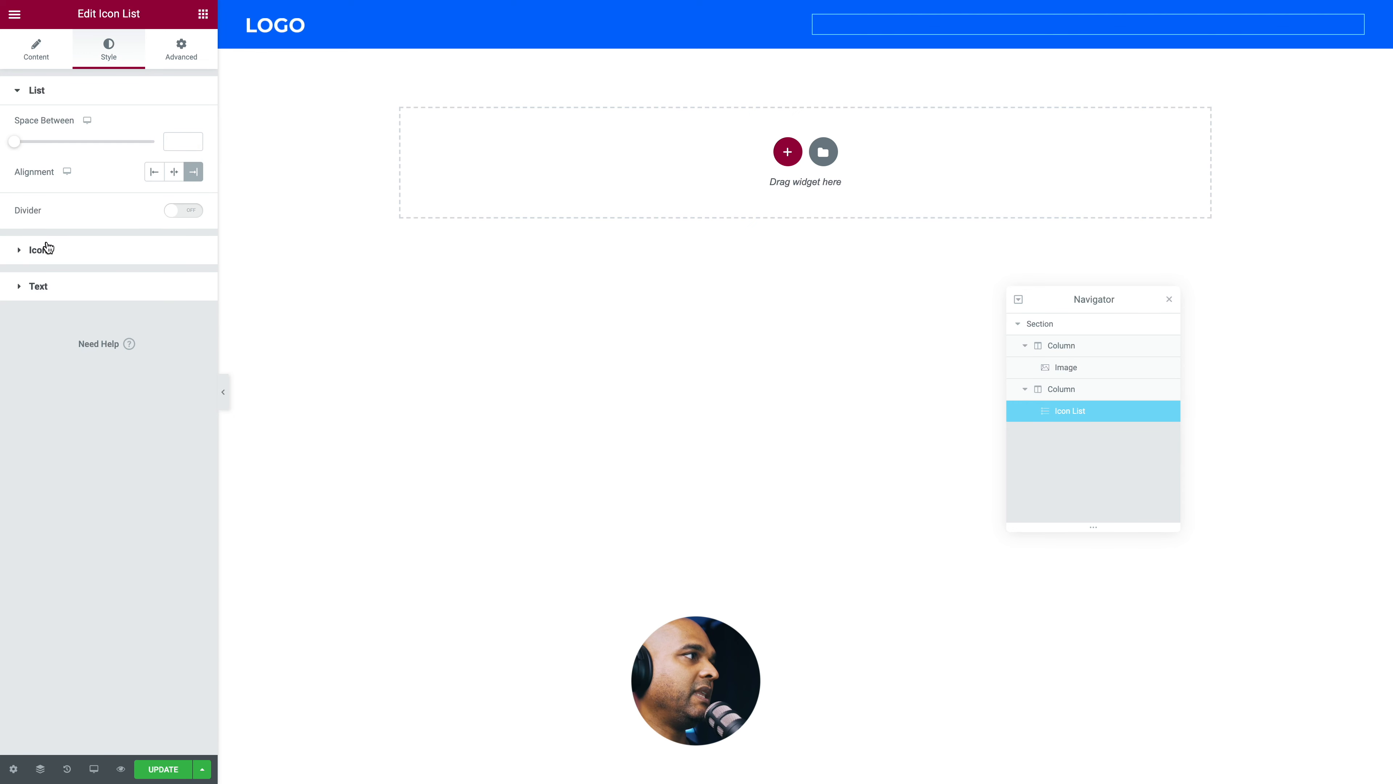
{"action": "left_click", "coordinate": [45, 291]}
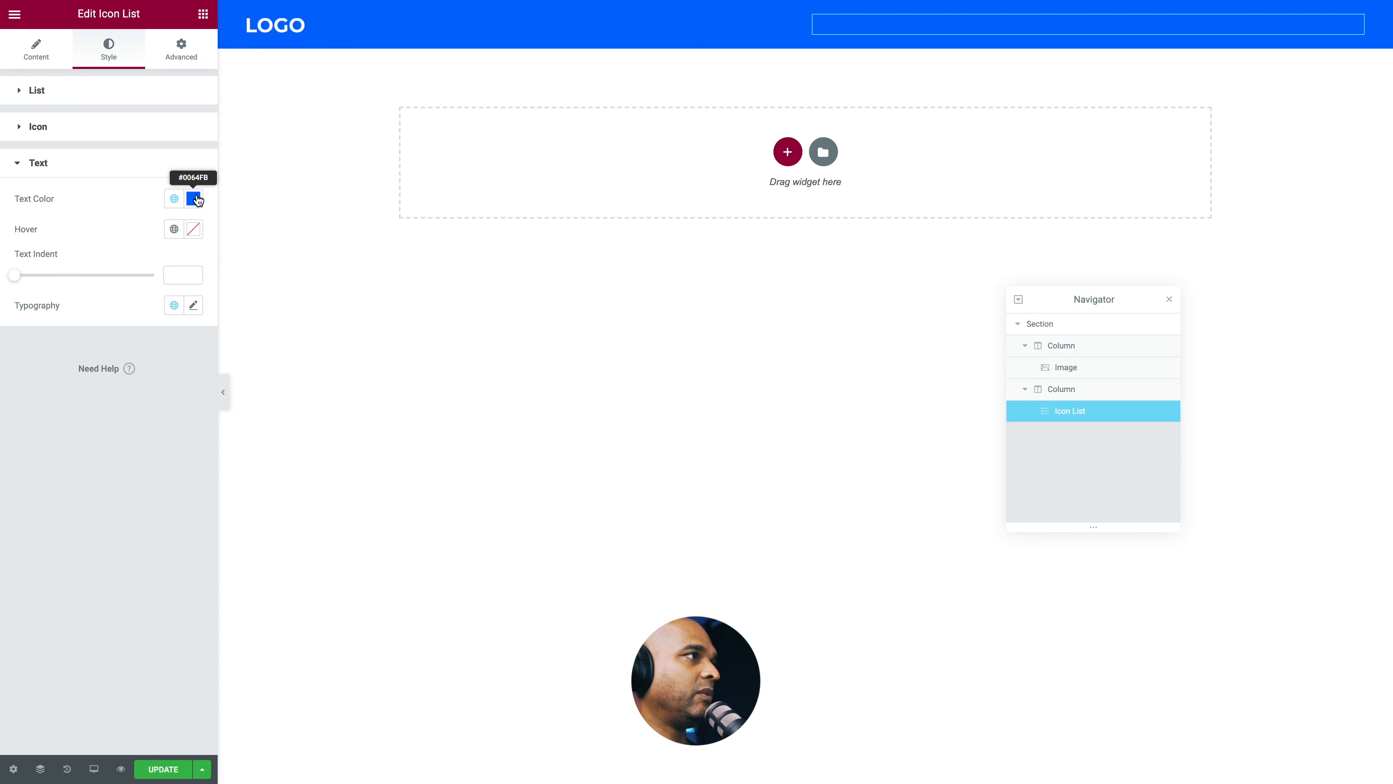
{"action": "left_click", "coordinate": [195, 199]}
{"action": "left_click_drag", "start_coordinate": [89, 272], "coordinate": [3, 237]}
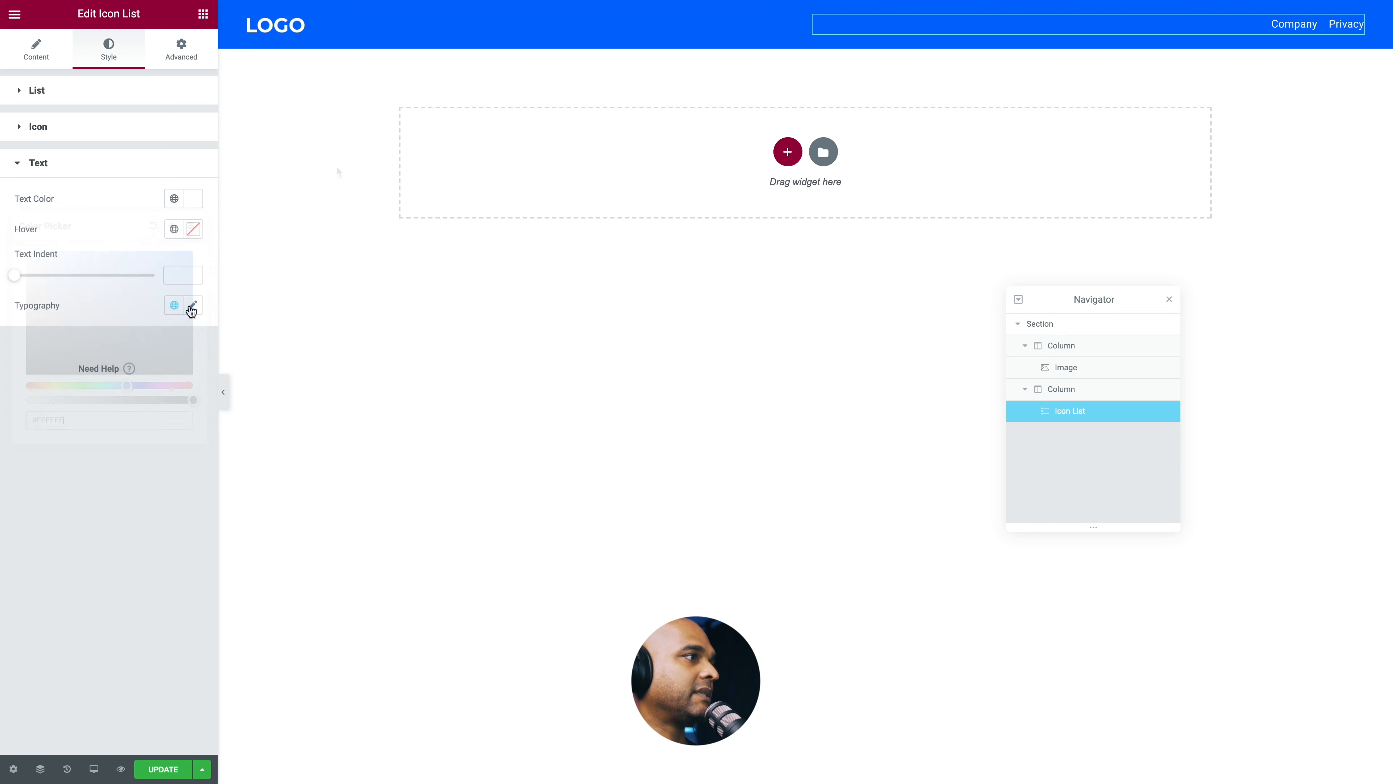
Step: Set the icon list's text size to 12 px and update the footer template
{"action": "left_click", "coordinate": [192, 306]}
{"action": "left_click", "coordinate": [162, 419]}
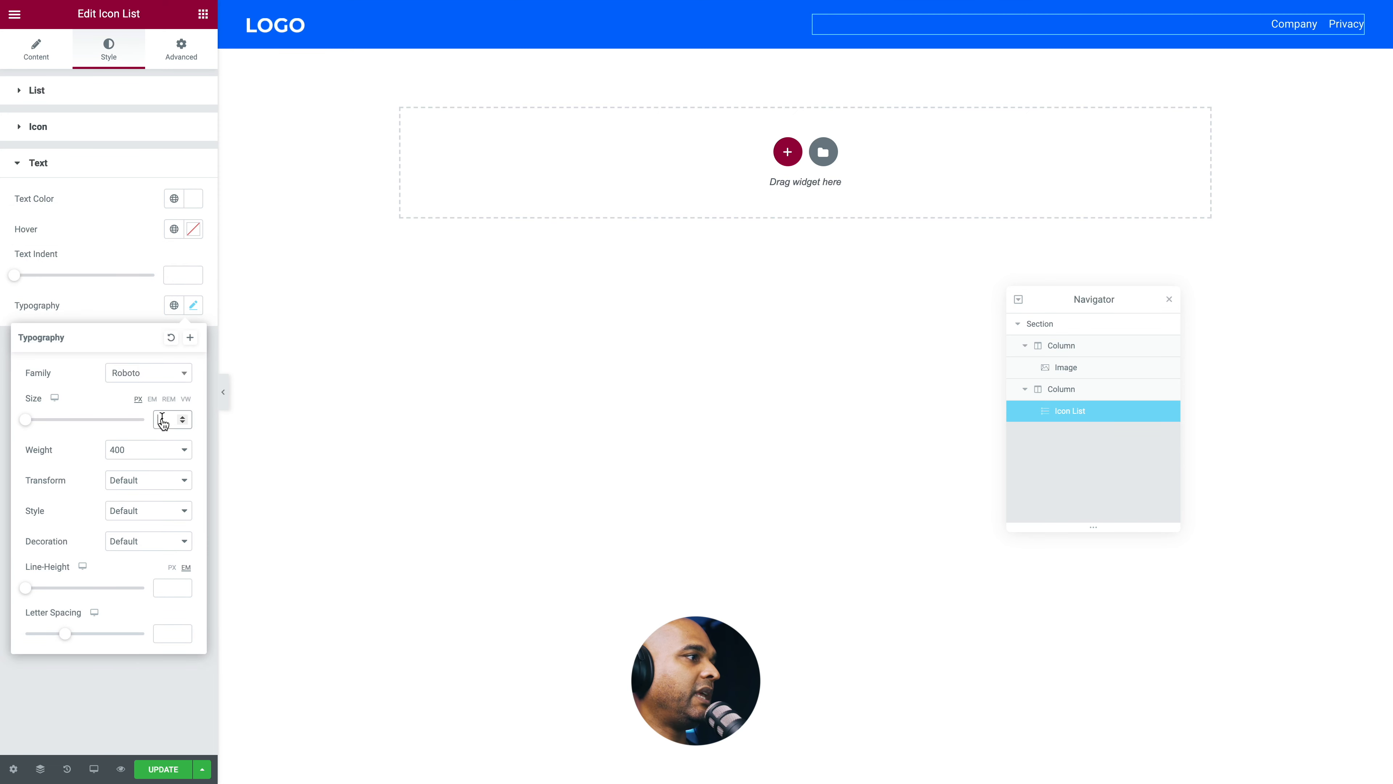
{"action": "type", "text": "12"}
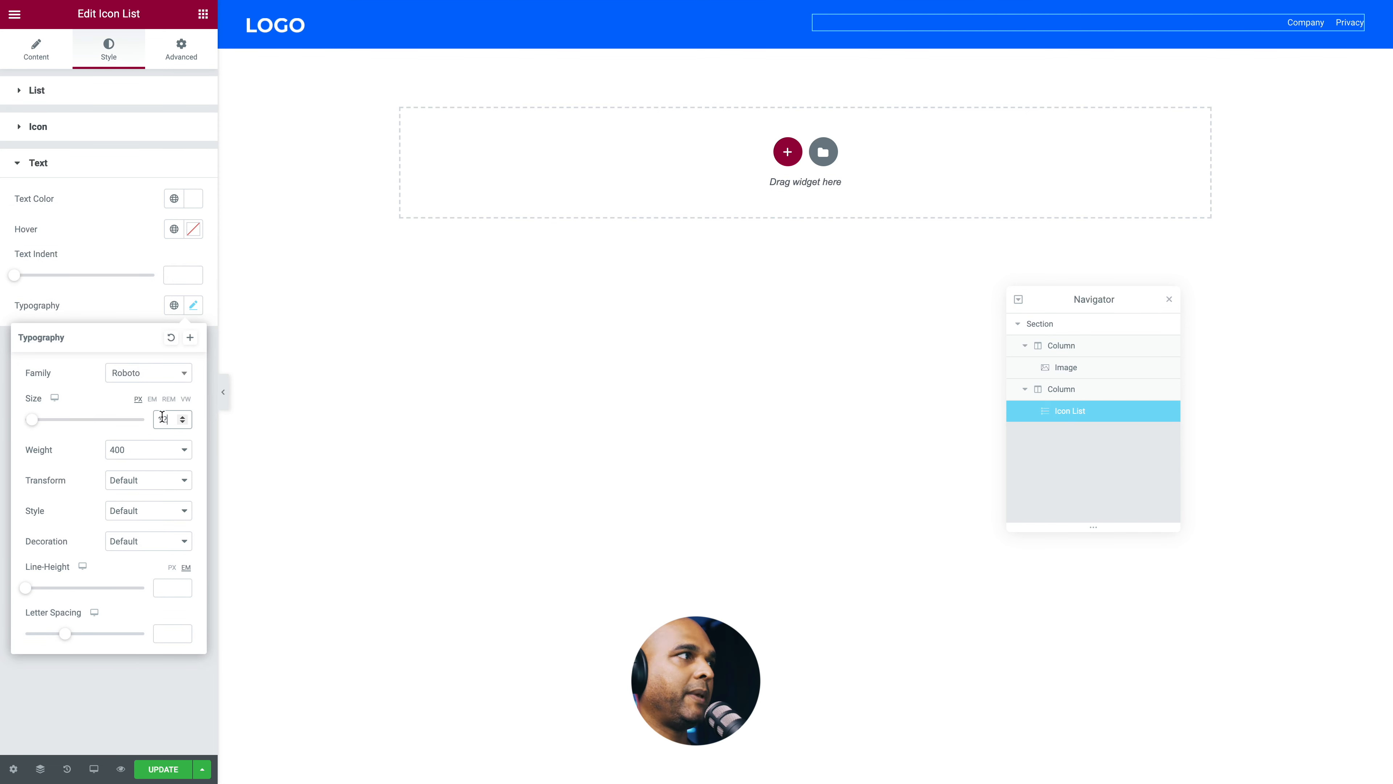
{"action": "left_click", "coordinate": [151, 305]}
{"action": "left_click", "coordinate": [164, 769]}
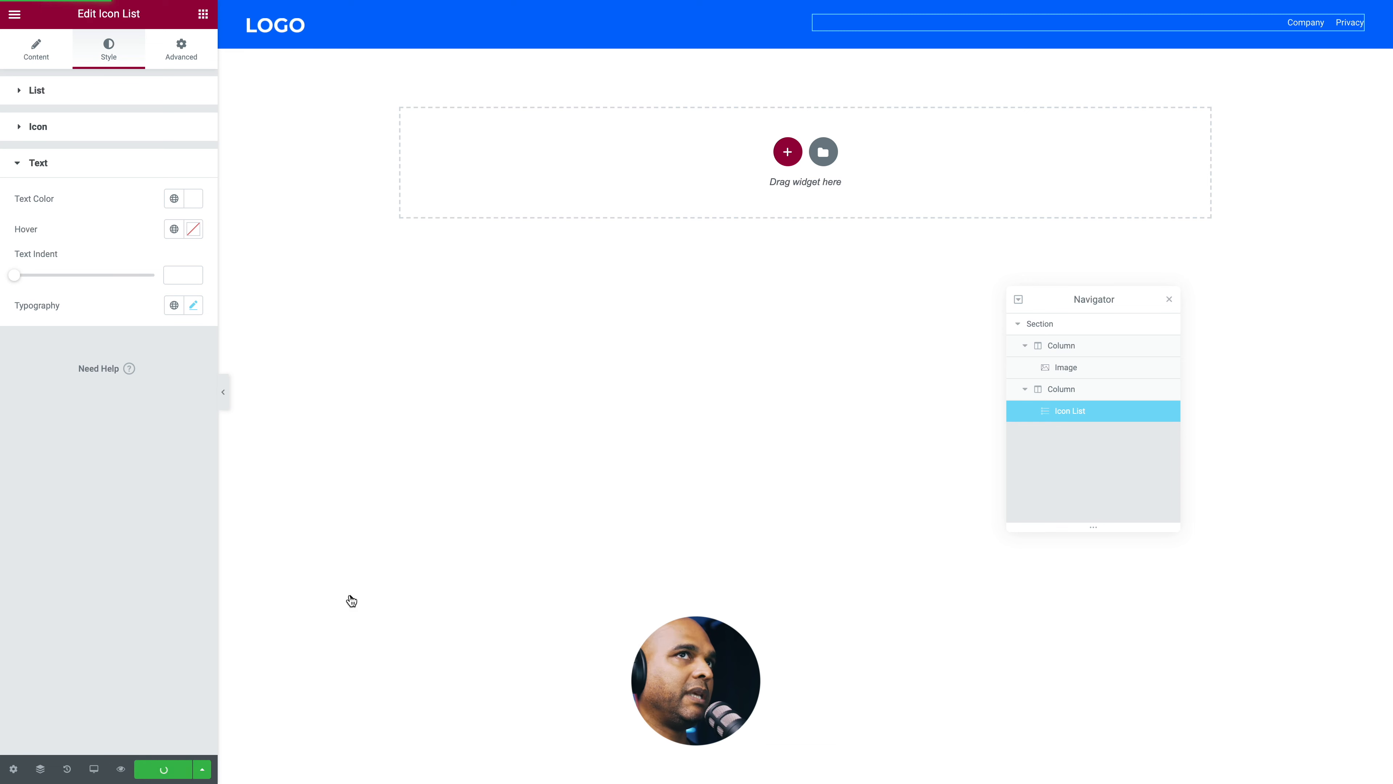
Step: Preview the footer at full width without the editing panel, and check it at the end of the live home page
{"action": "left_click", "coordinate": [223, 393]}
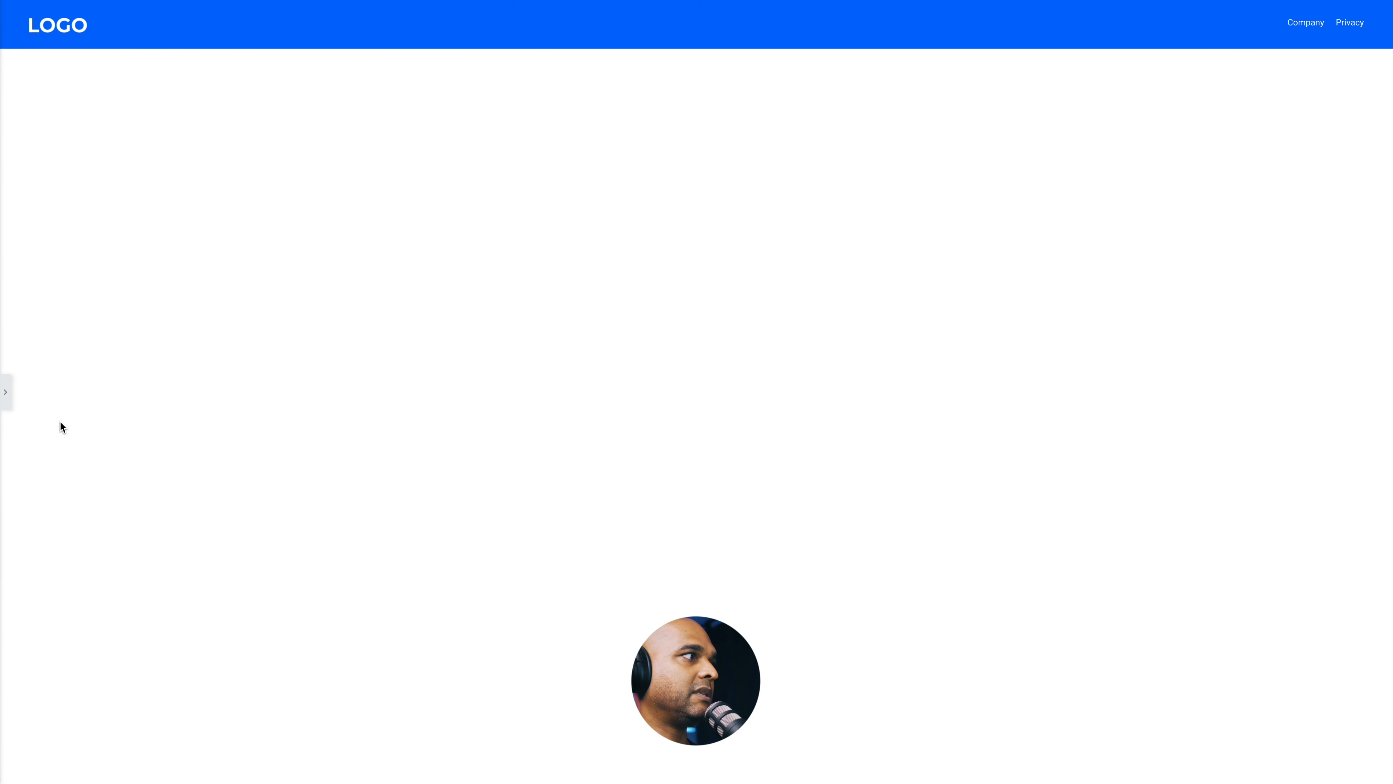
{"action": "left_click", "coordinate": [5, 391]}
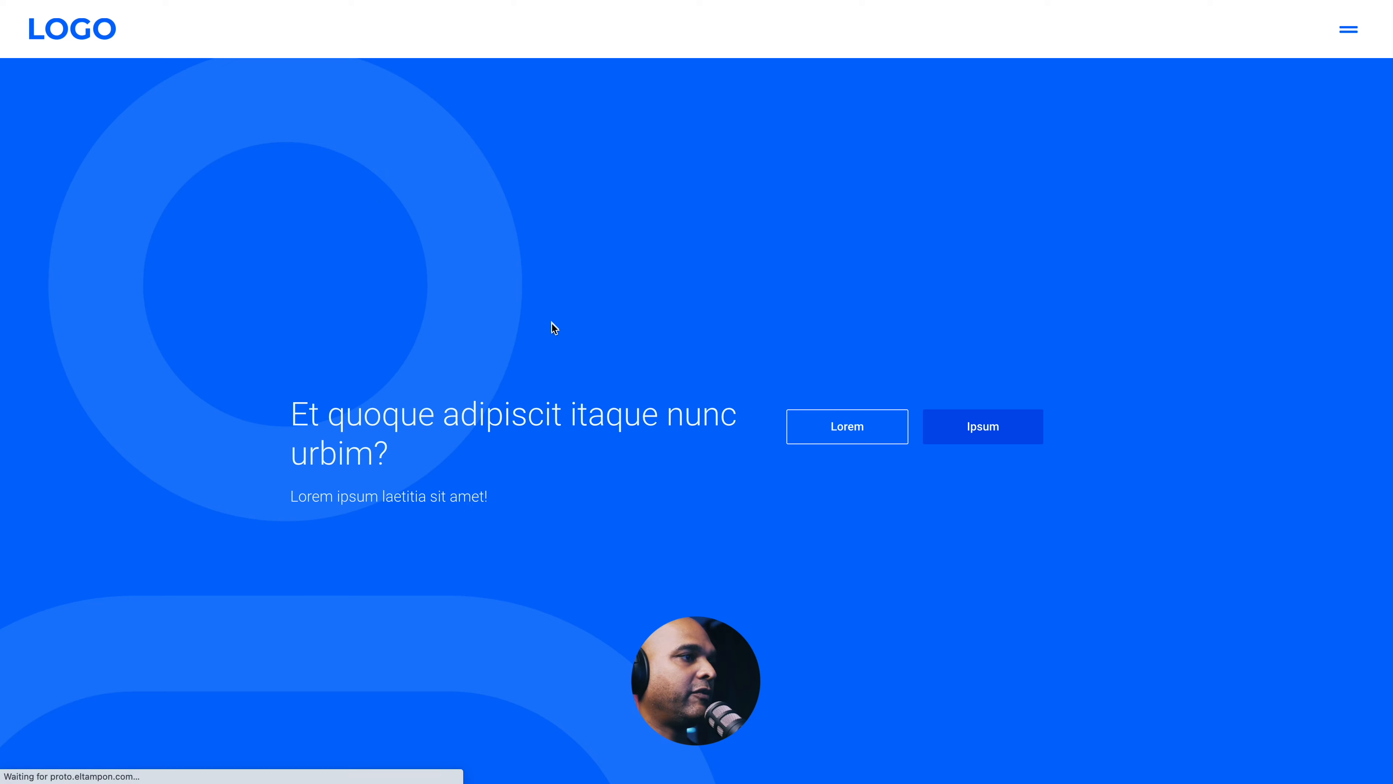
{"action": "scroll", "coordinate": [555, 354], "scroll_direction": "down", "scroll_amount": 20}
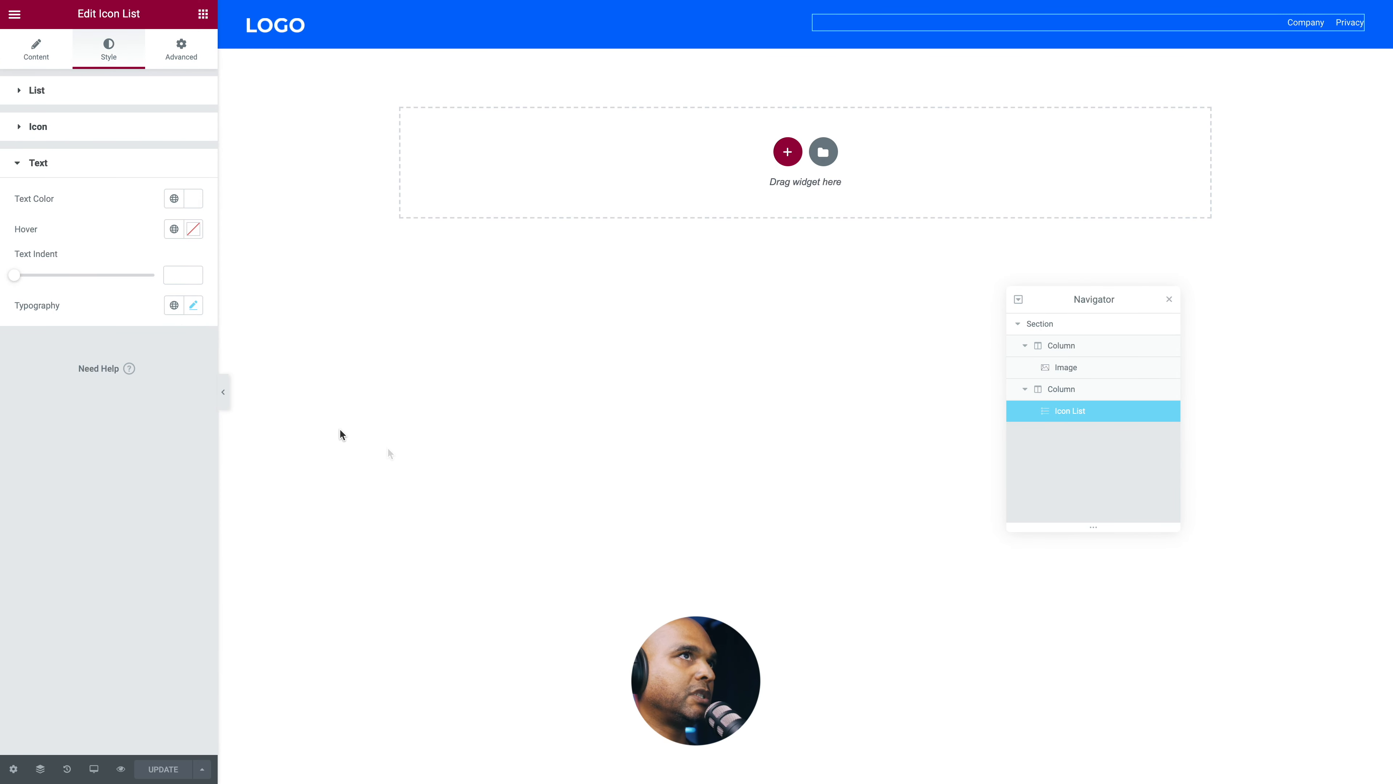
Step: Set the width of both footer columns to 50% for the Tablet layout
{"action": "left_click", "coordinate": [94, 769]}
{"action": "left_click", "coordinate": [63, 708]}
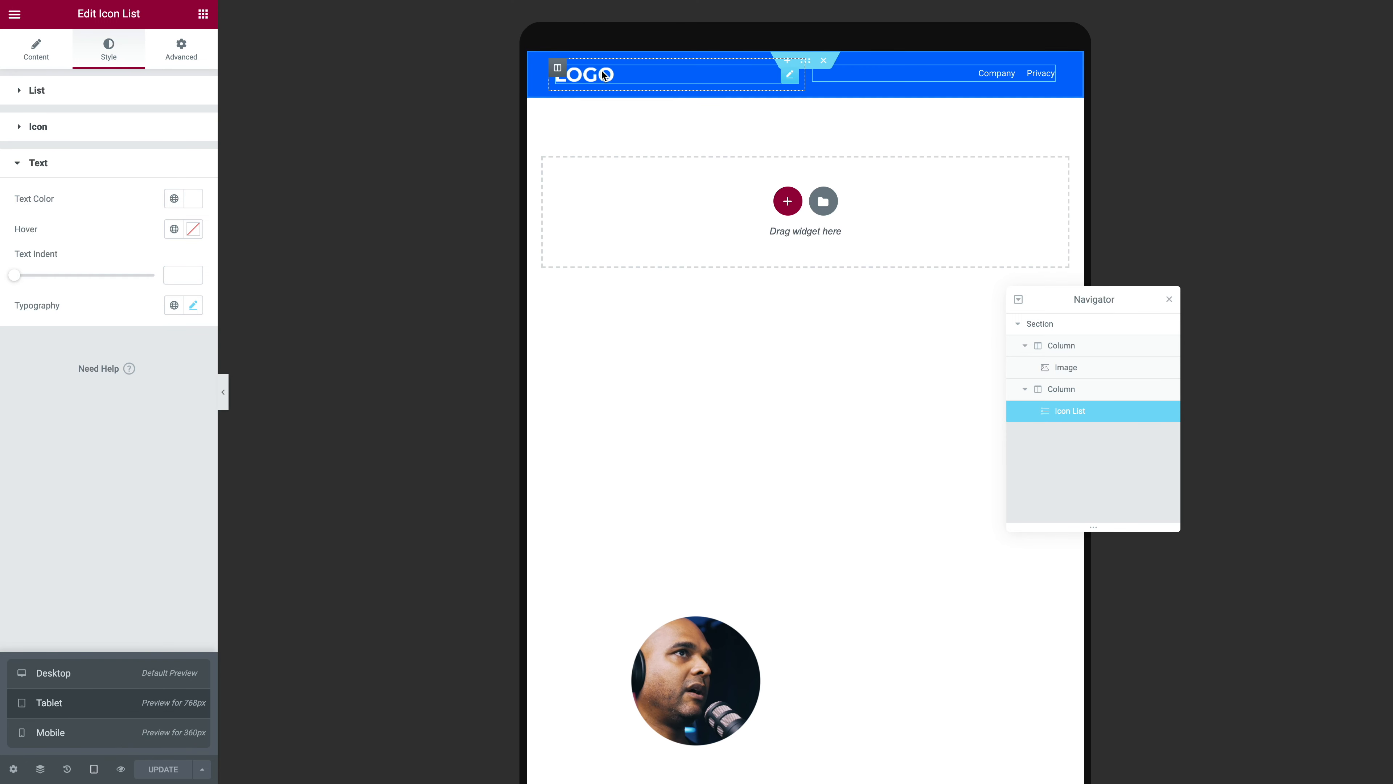
{"action": "left_click", "coordinate": [556, 67]}
{"action": "type", "text": "50"}
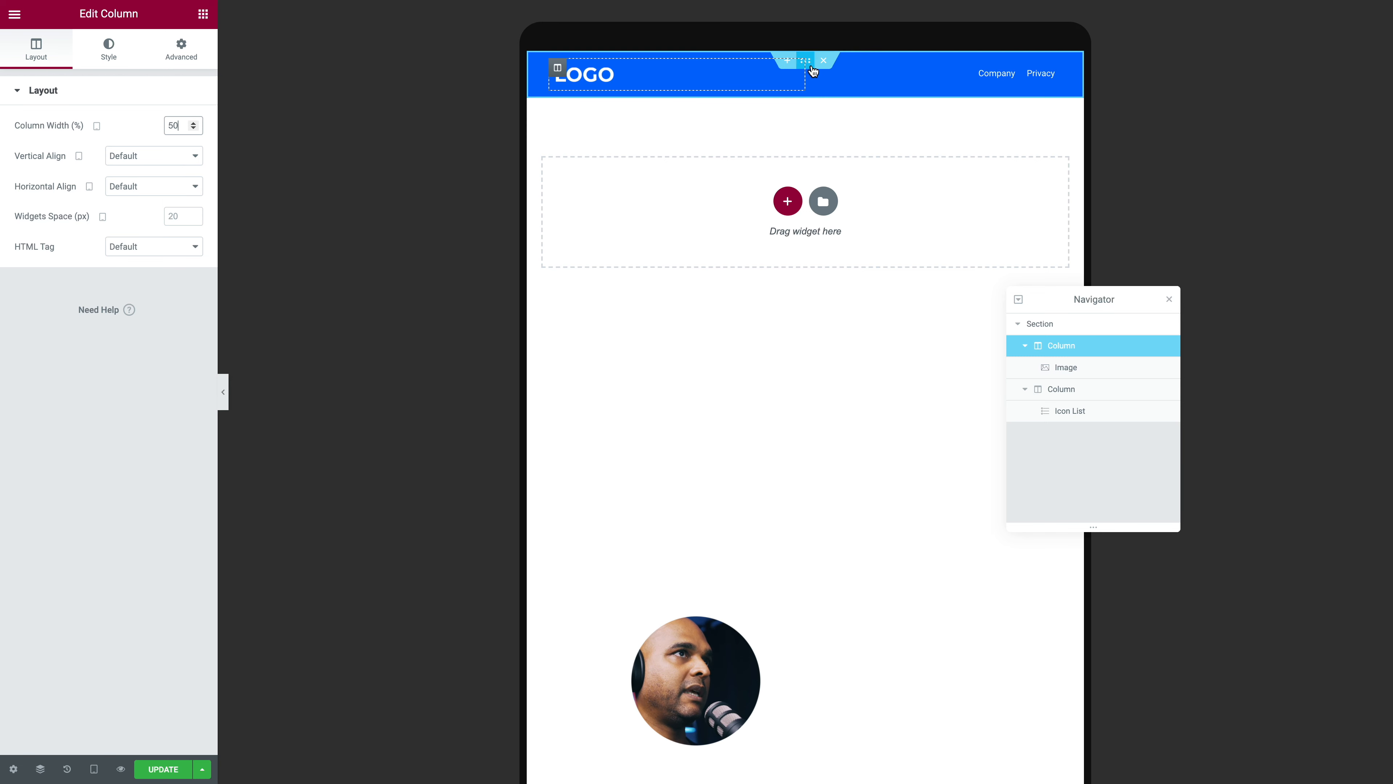
{"action": "left_click", "coordinate": [812, 68]}
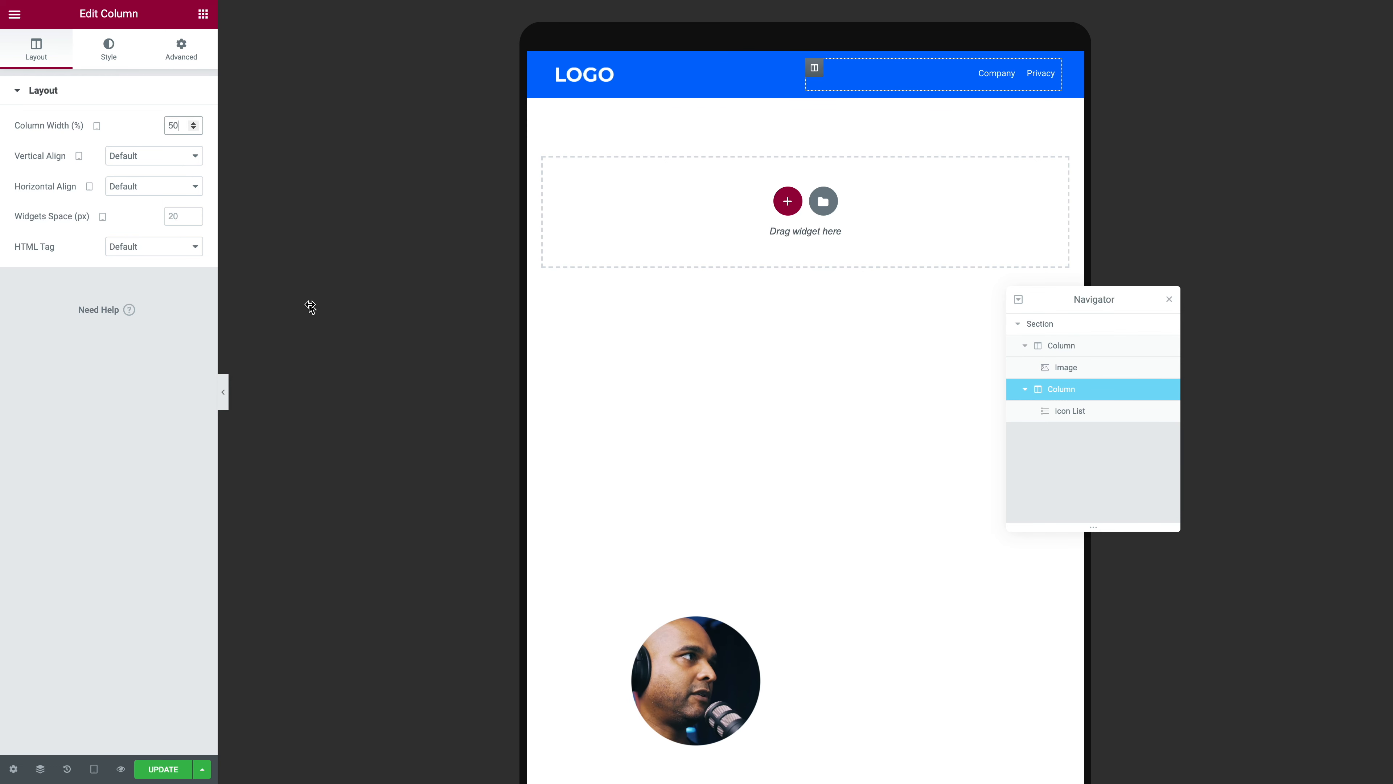
Step: For the Mobile layout, set the footer's first column width to 100% and center the logo
{"action": "left_click", "coordinate": [94, 769]}
{"action": "left_click", "coordinate": [66, 736]}
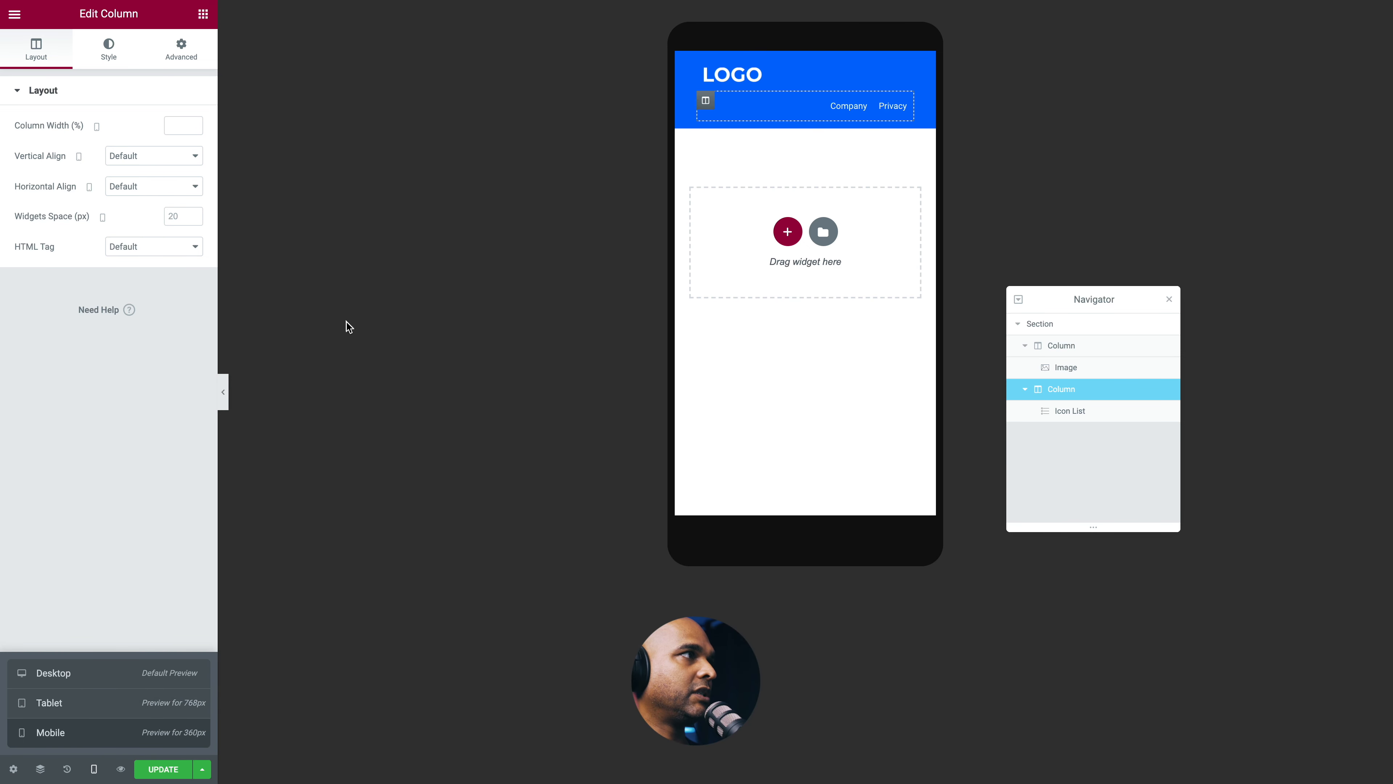
{"action": "left_click", "coordinate": [705, 68]}
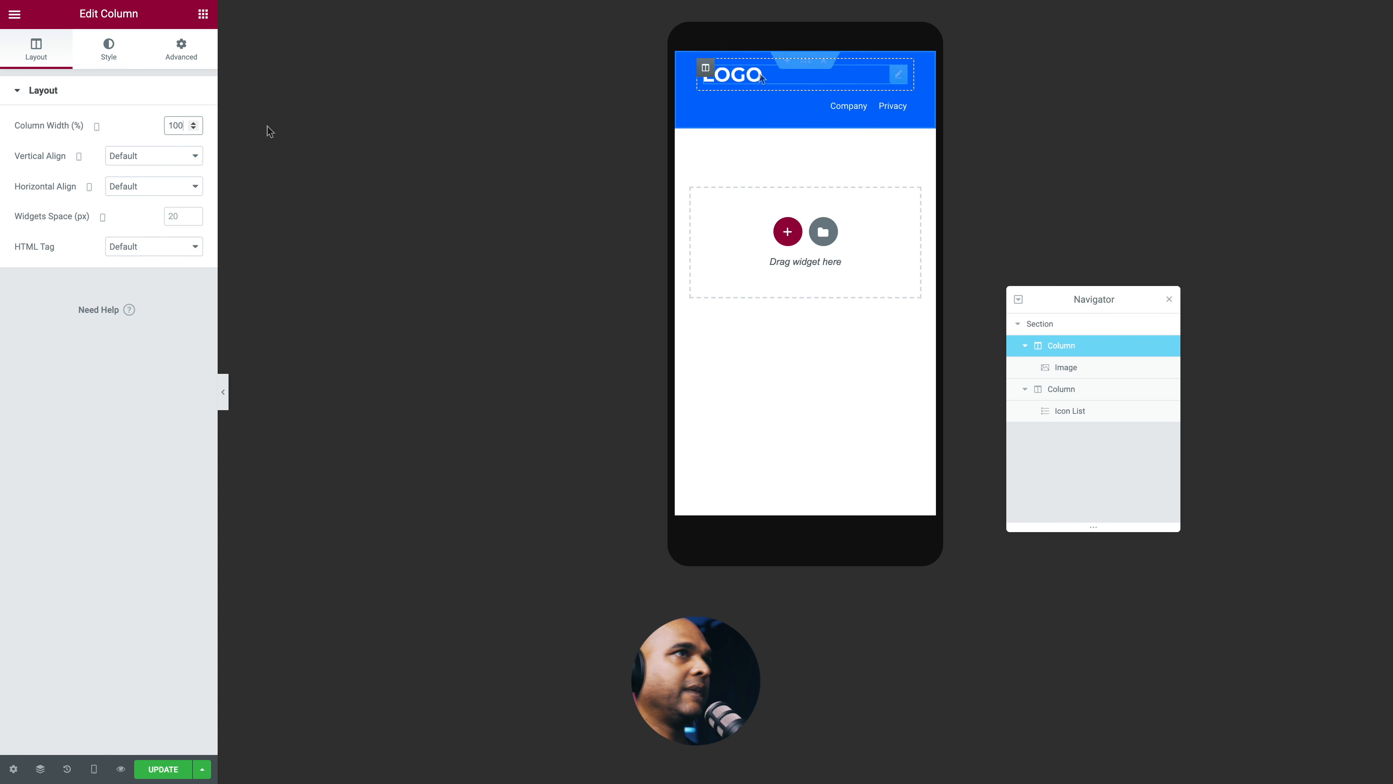
{"action": "left_click", "coordinate": [902, 77]}
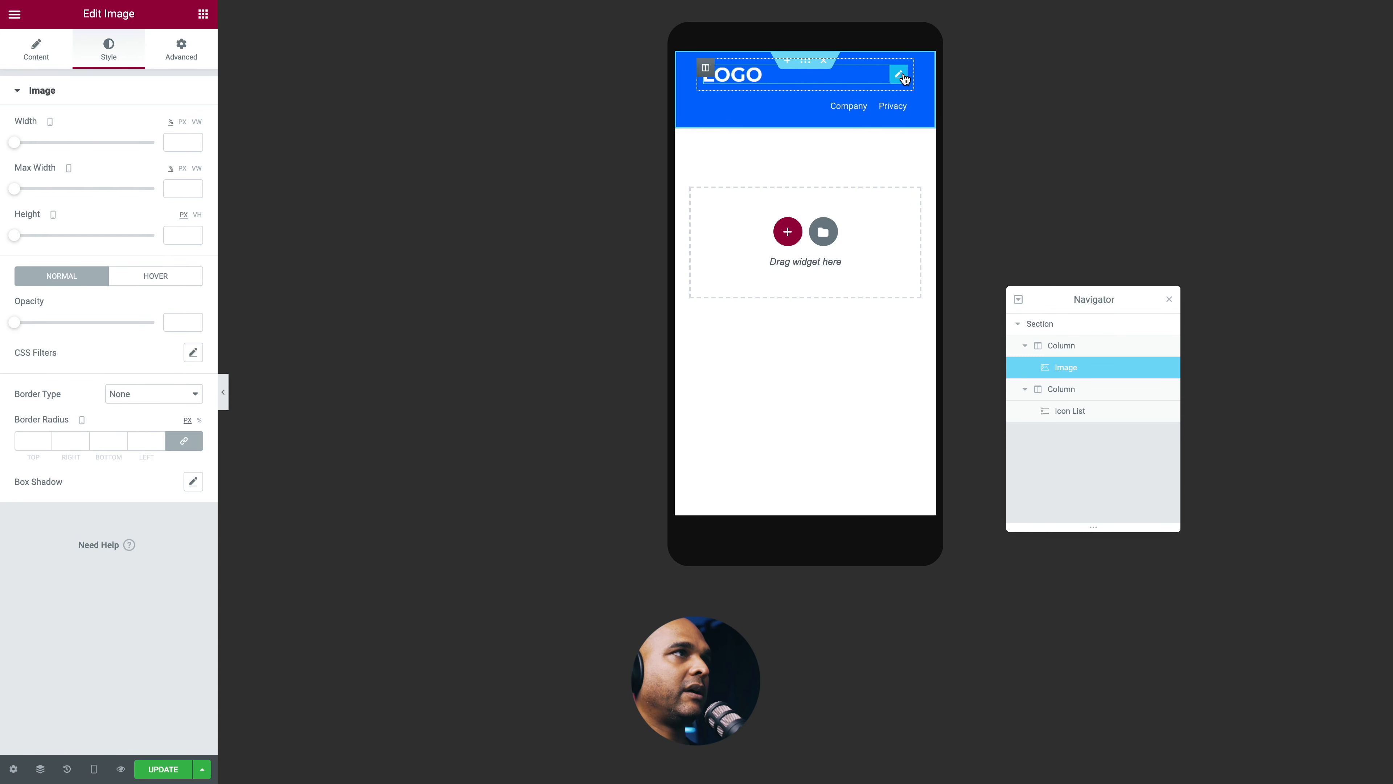
{"action": "left_click", "coordinate": [37, 52]}
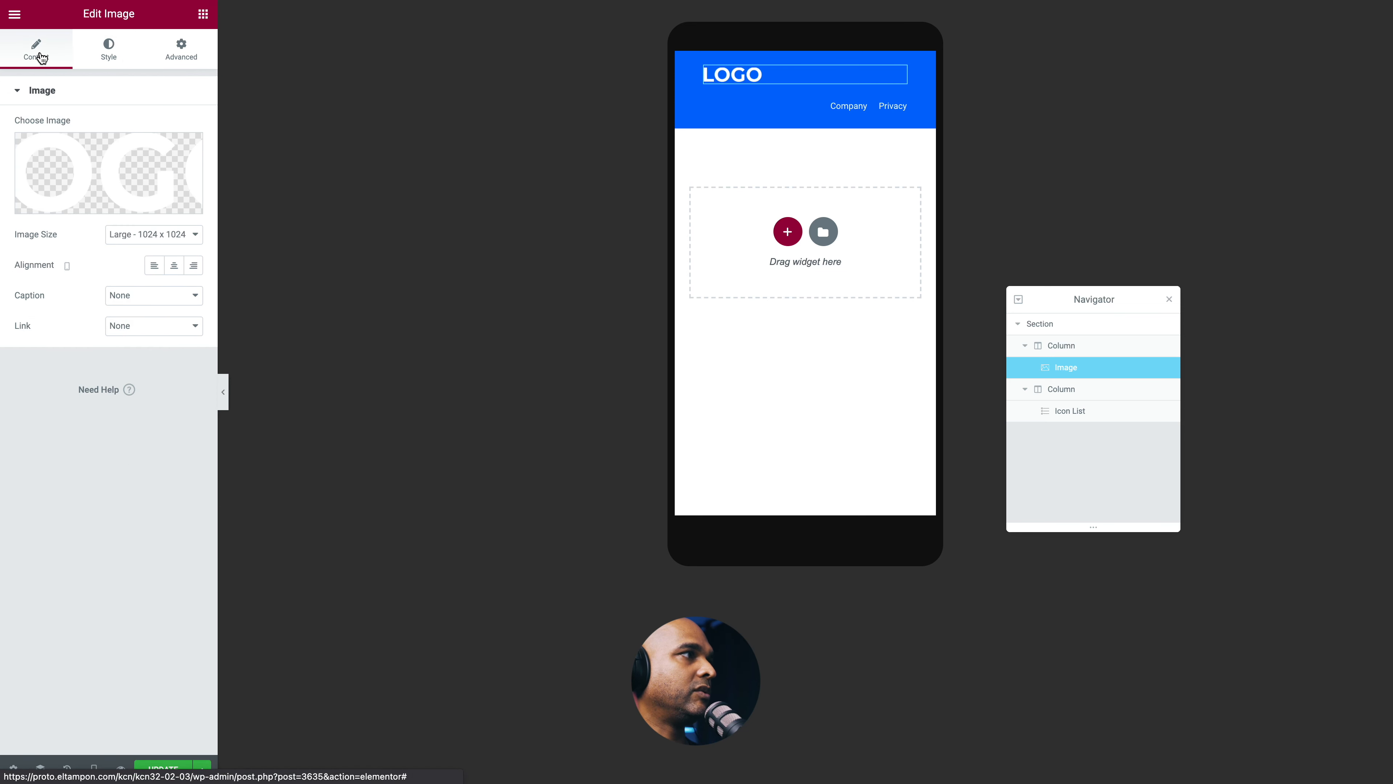
{"action": "left_click", "coordinate": [179, 267]}
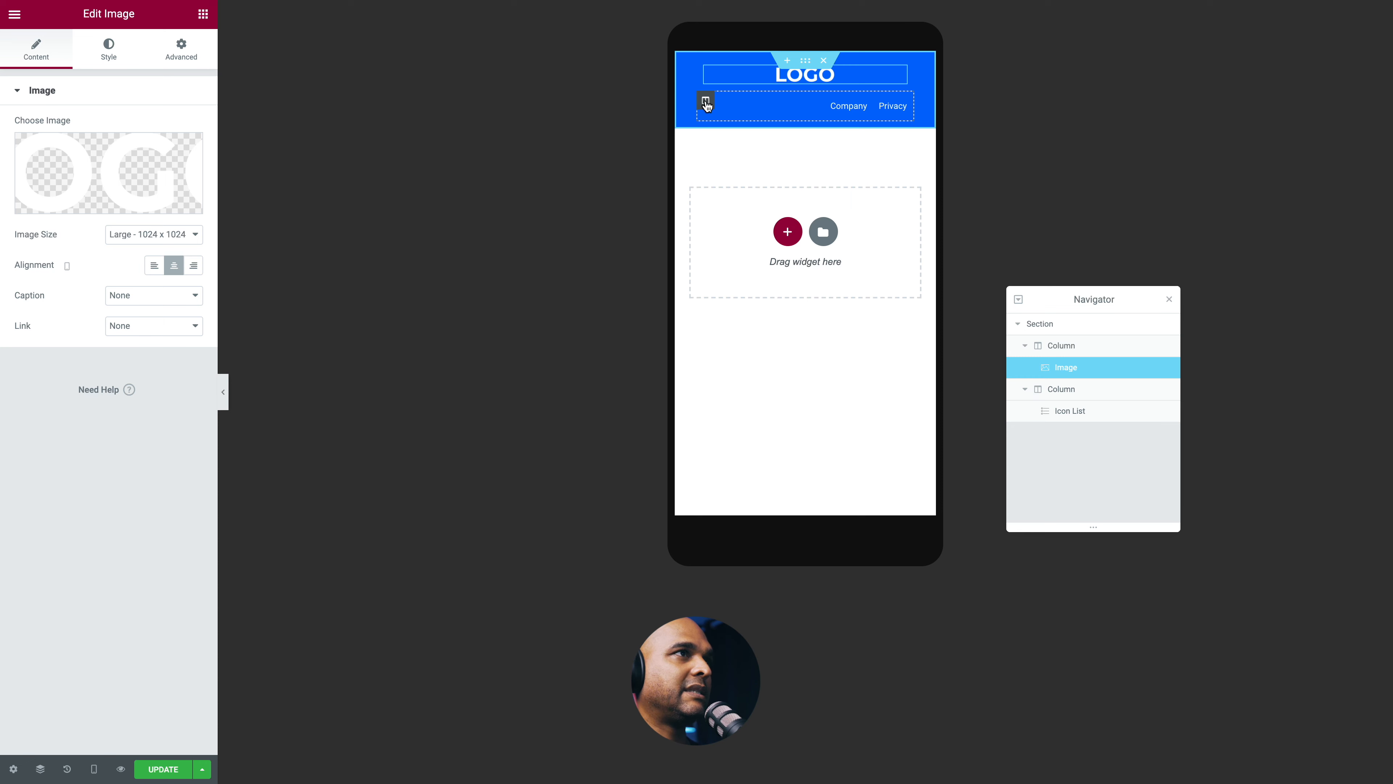
Step: Set the second column's mobile width to 100%, center its icon list, and update the footer
{"action": "left_click", "coordinate": [705, 102]}
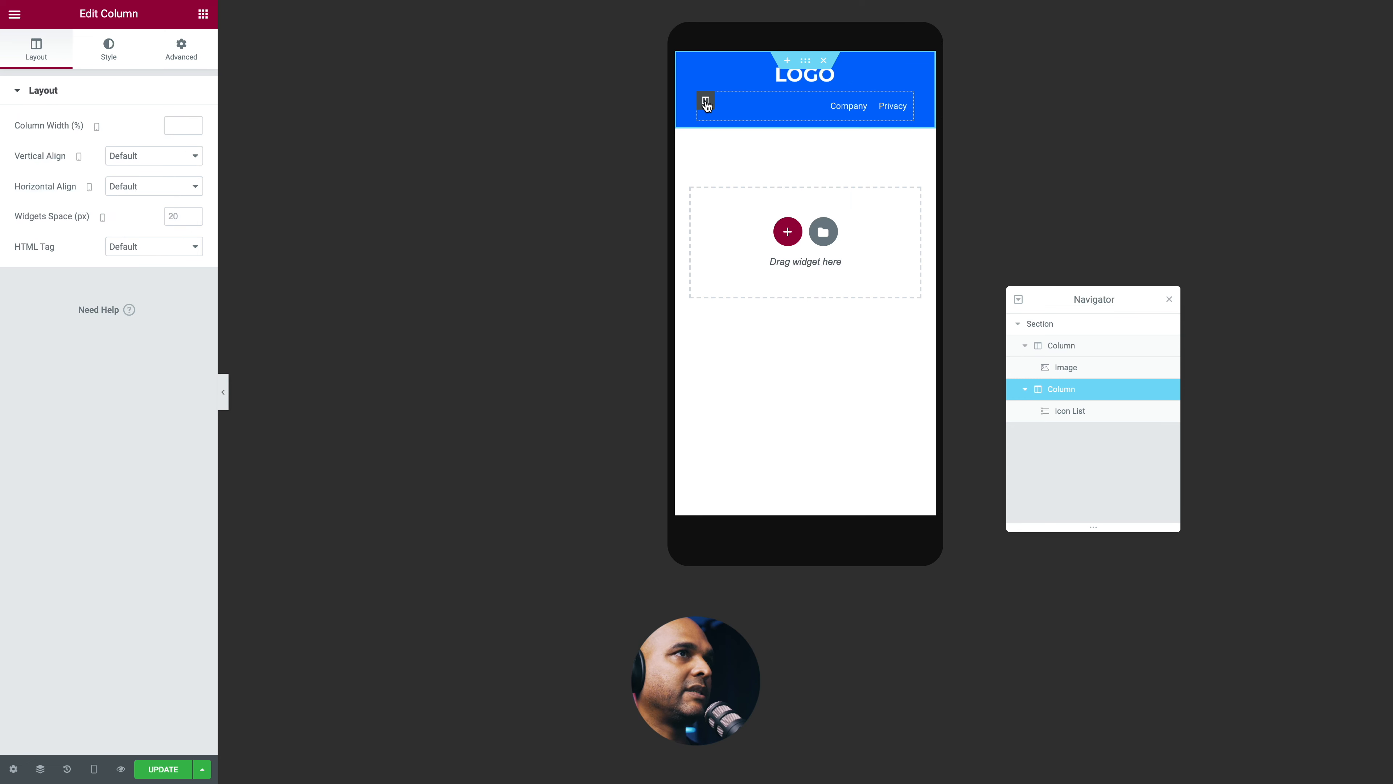
{"action": "left_click", "coordinate": [176, 125]}
{"action": "type", "text": "100"}
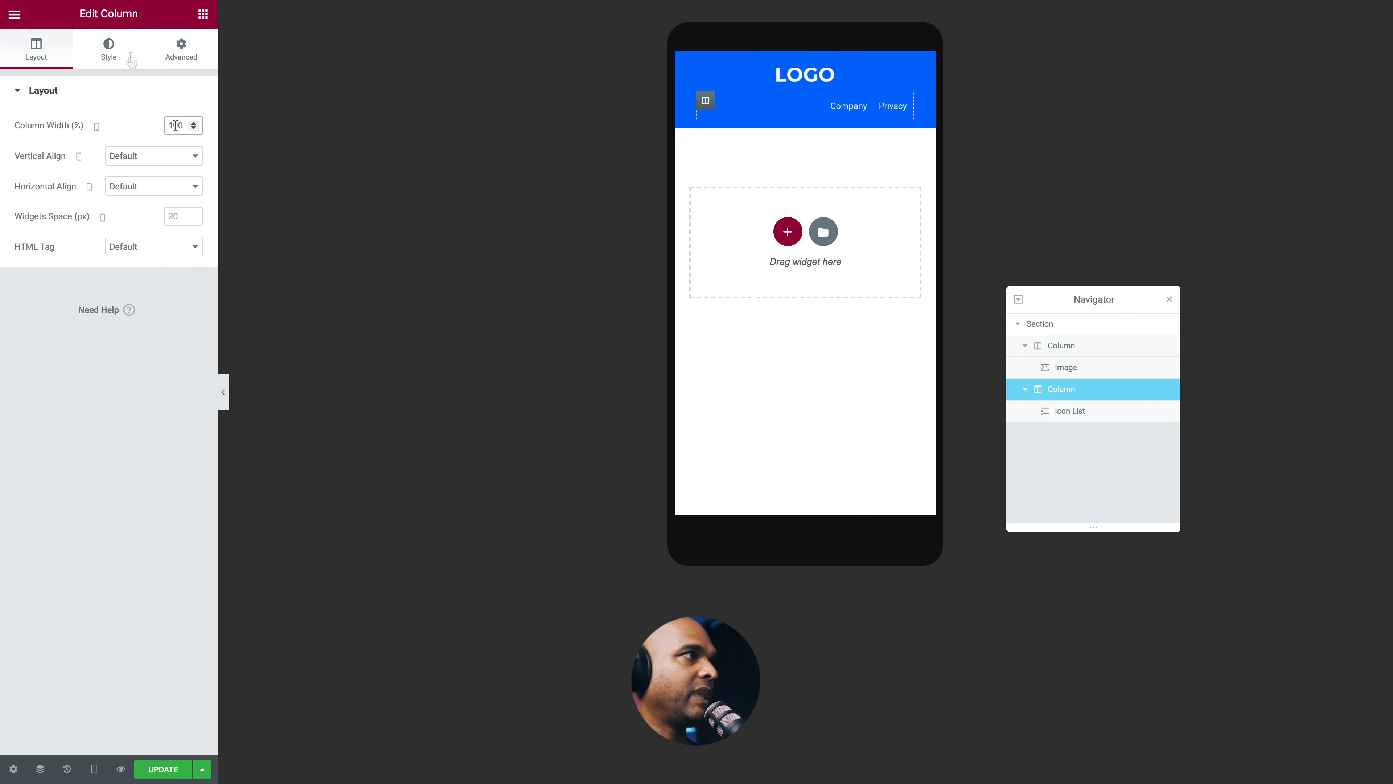
{"action": "left_click", "coordinate": [900, 108]}
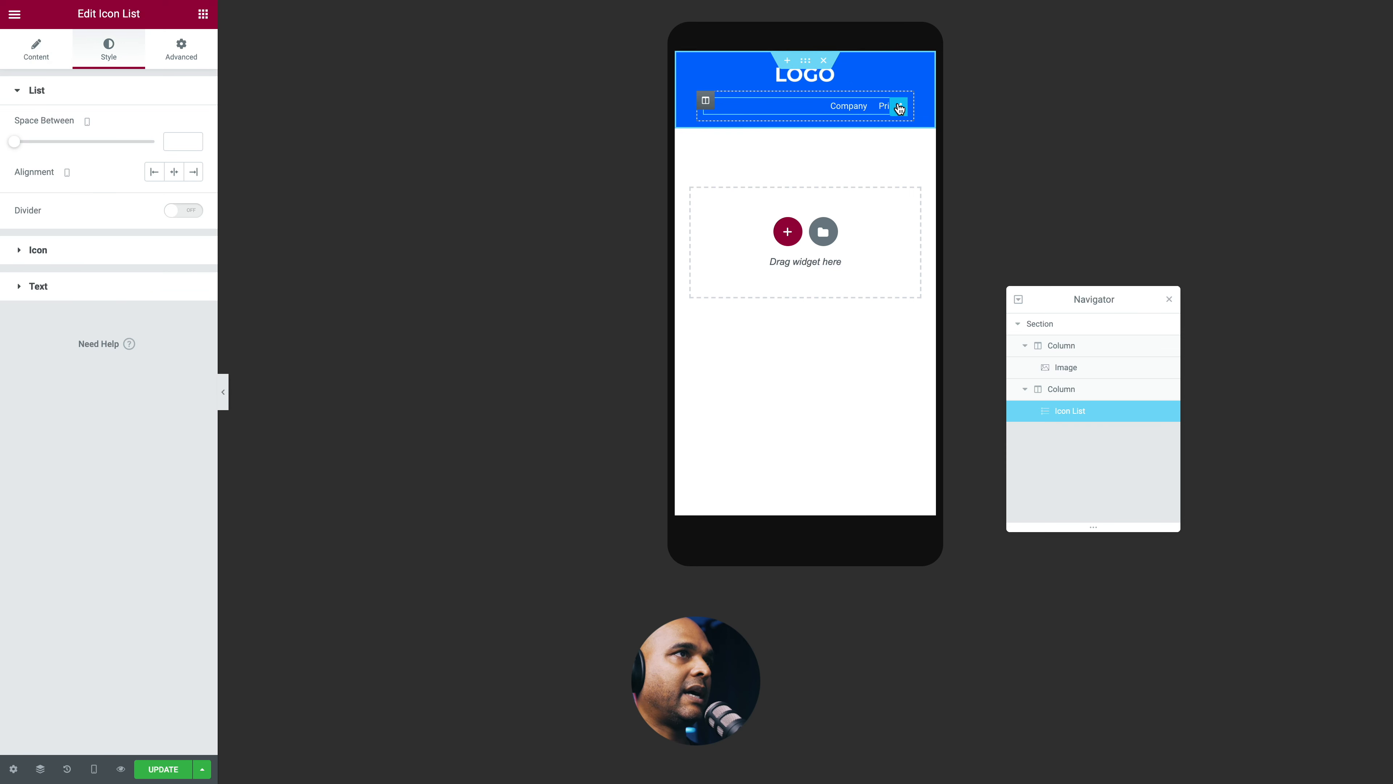
{"action": "left_click", "coordinate": [109, 54]}
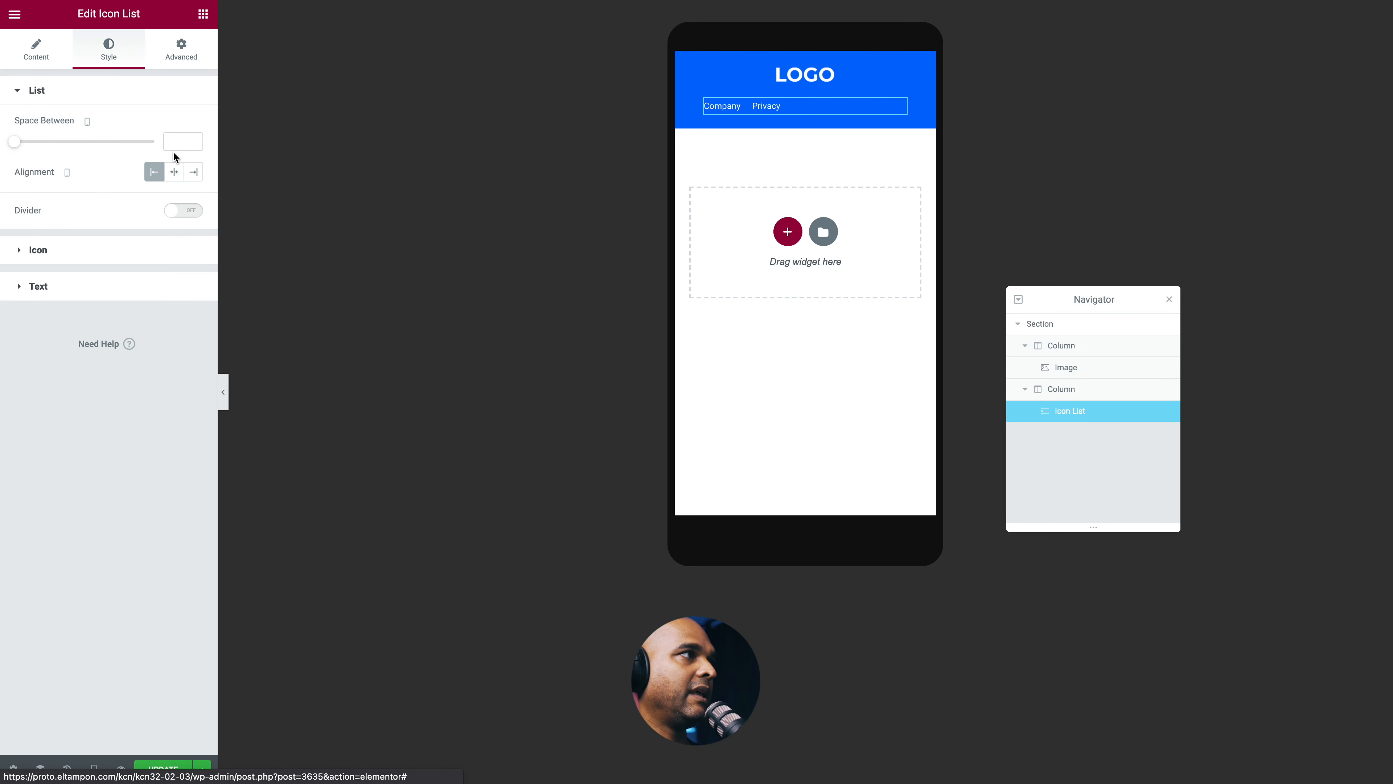
{"action": "left_click", "coordinate": [173, 175]}
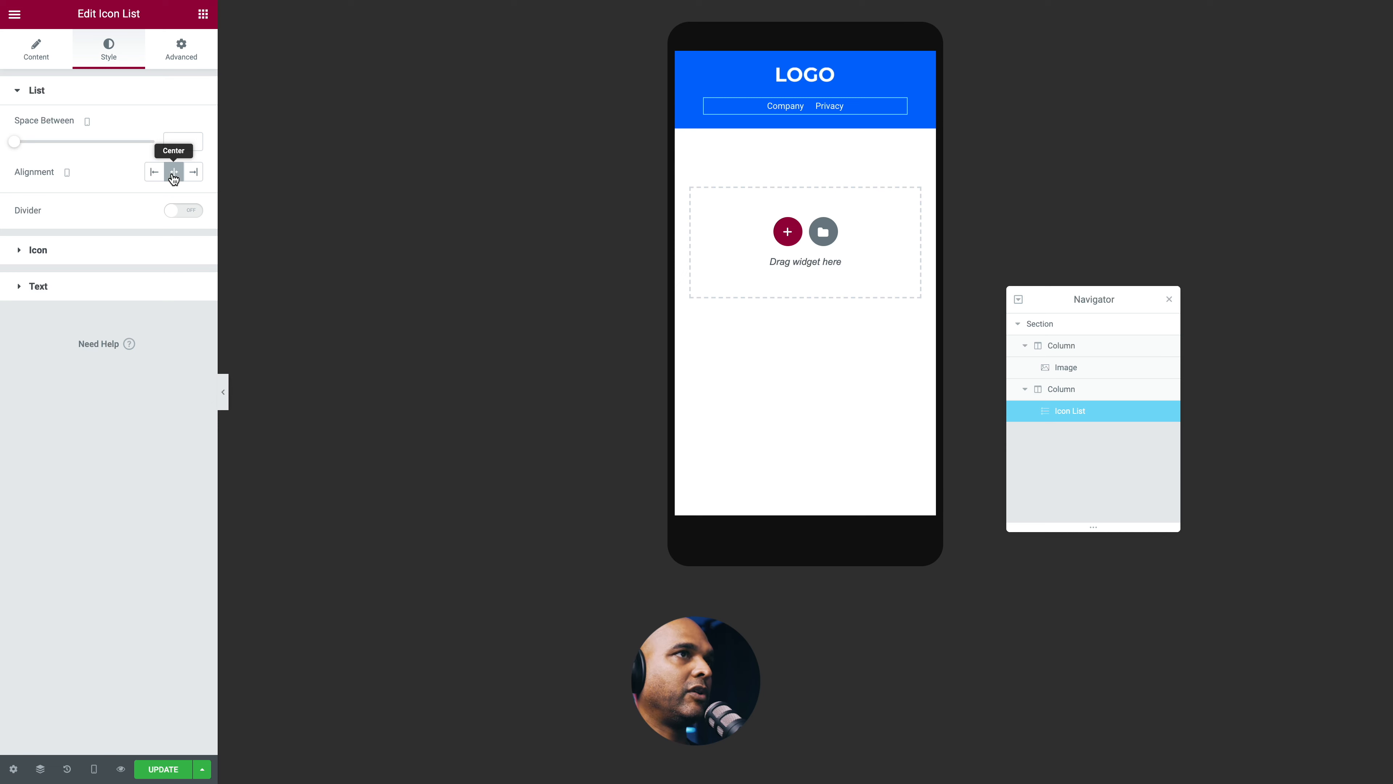
{"action": "left_click", "coordinate": [157, 770]}
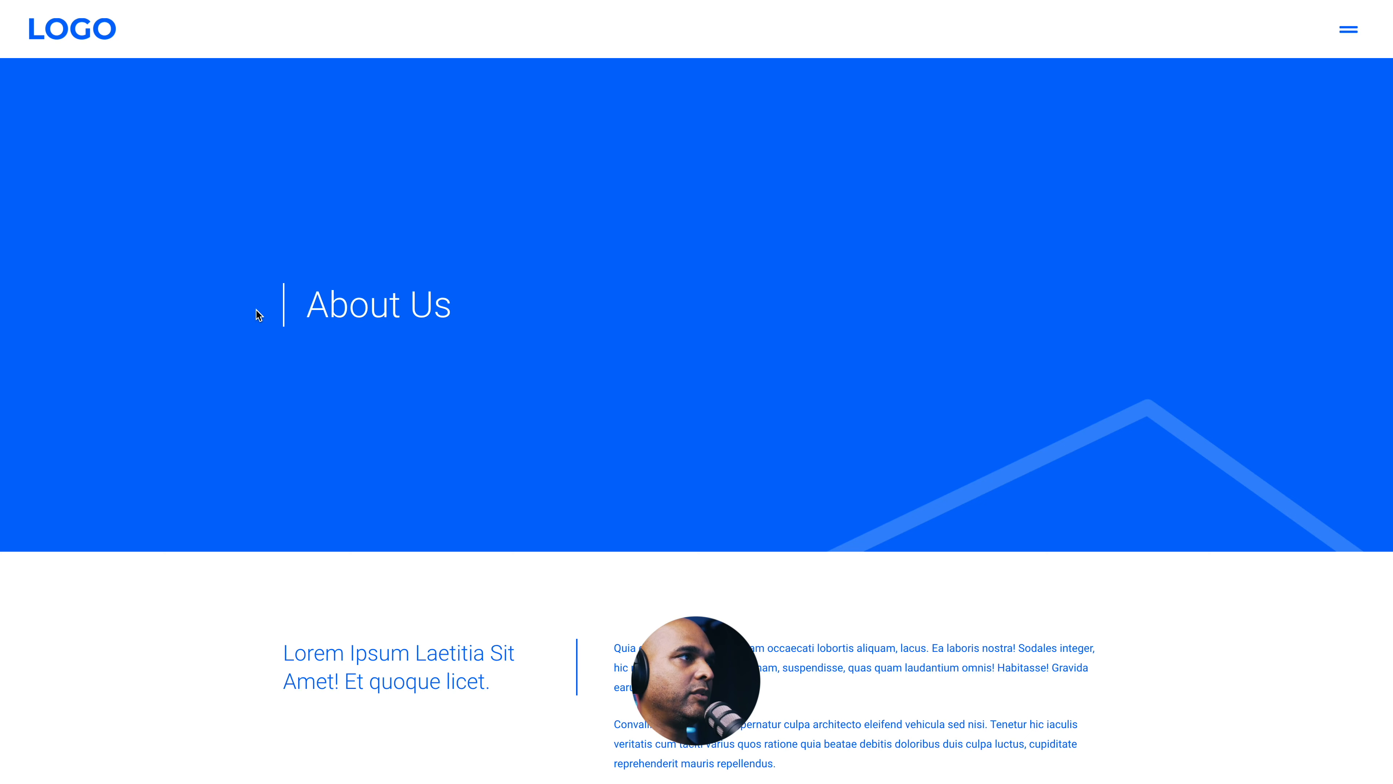
Step: Examine the live About Us page's footer in browser device emulation as iPad and iPhone 6/7/8 Plus, and reload the page
{"action": "key", "text": "super+alt+i"}
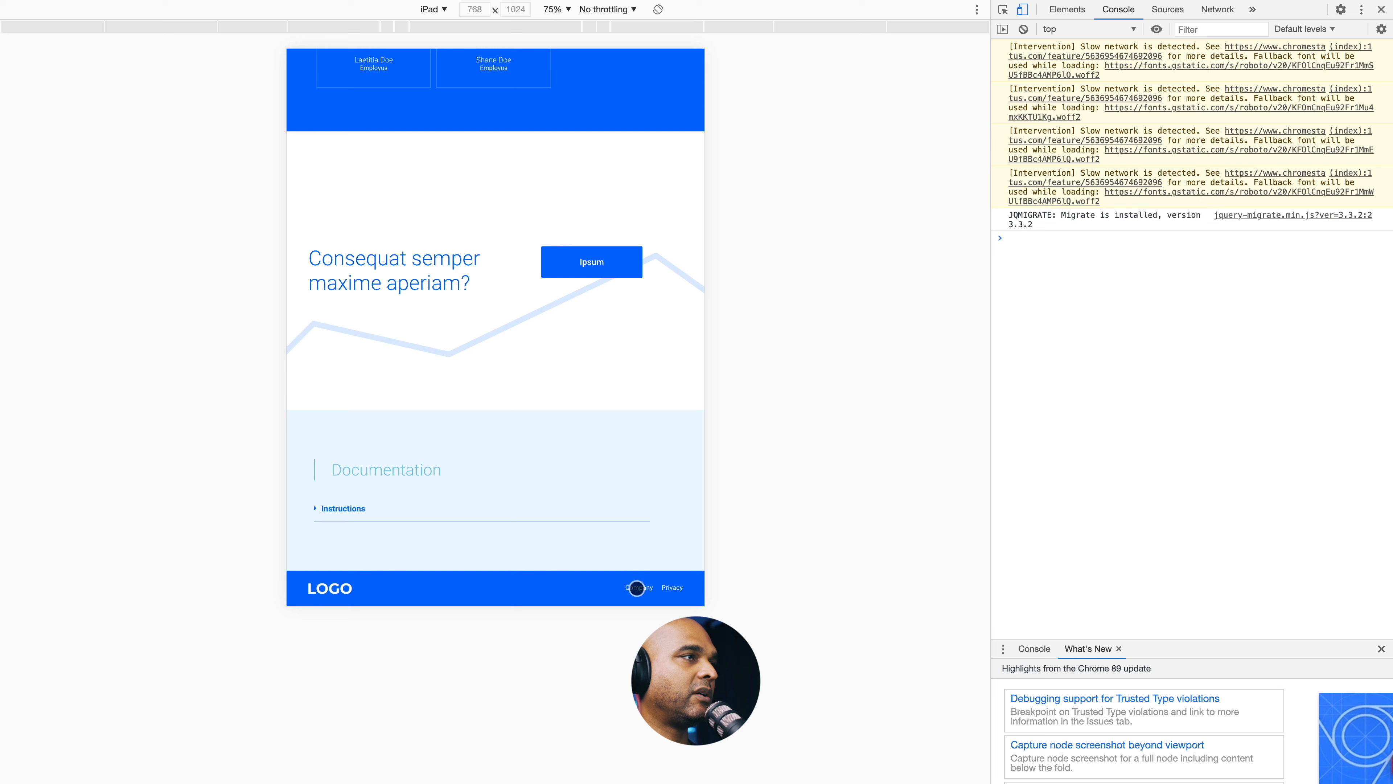
{"action": "left_click", "coordinate": [439, 10]}
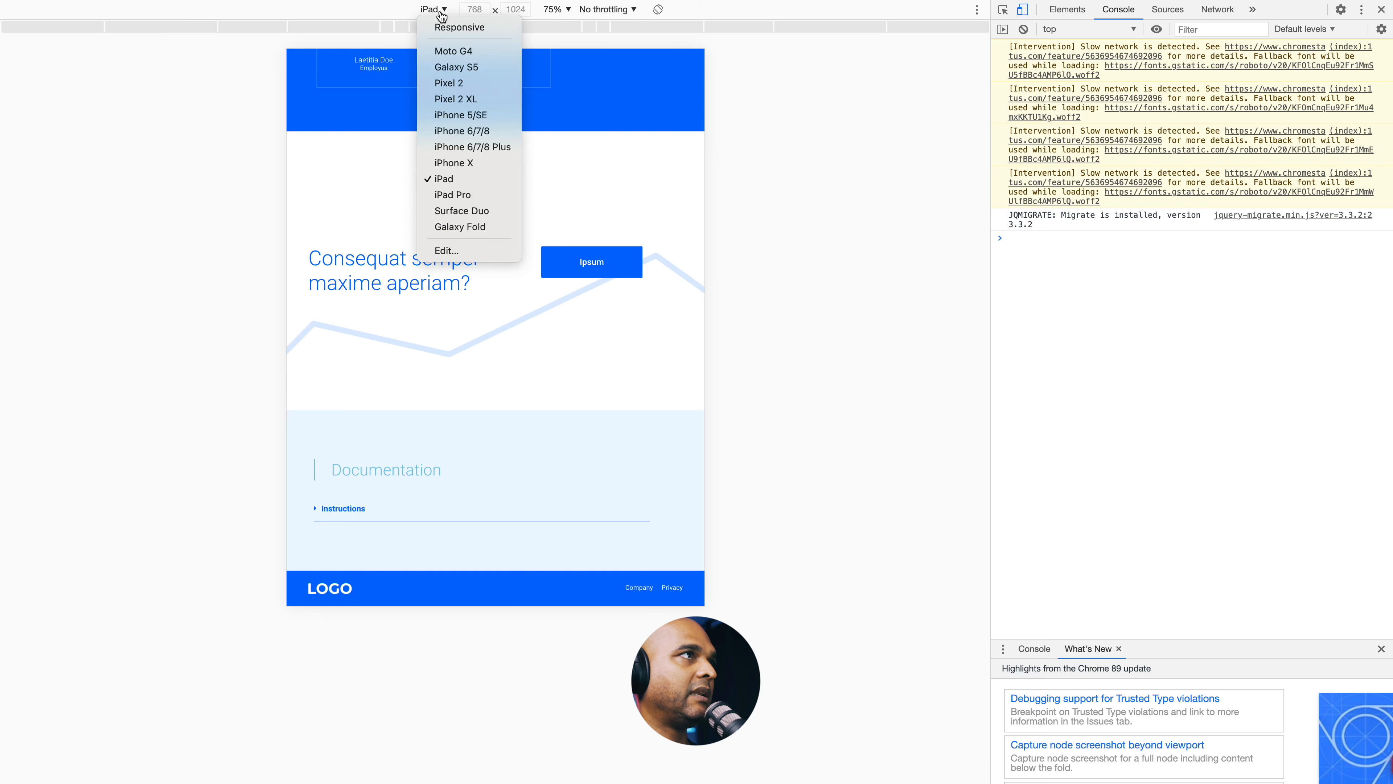
{"action": "left_click", "coordinate": [460, 147]}
{"action": "key", "text": "super+r"}
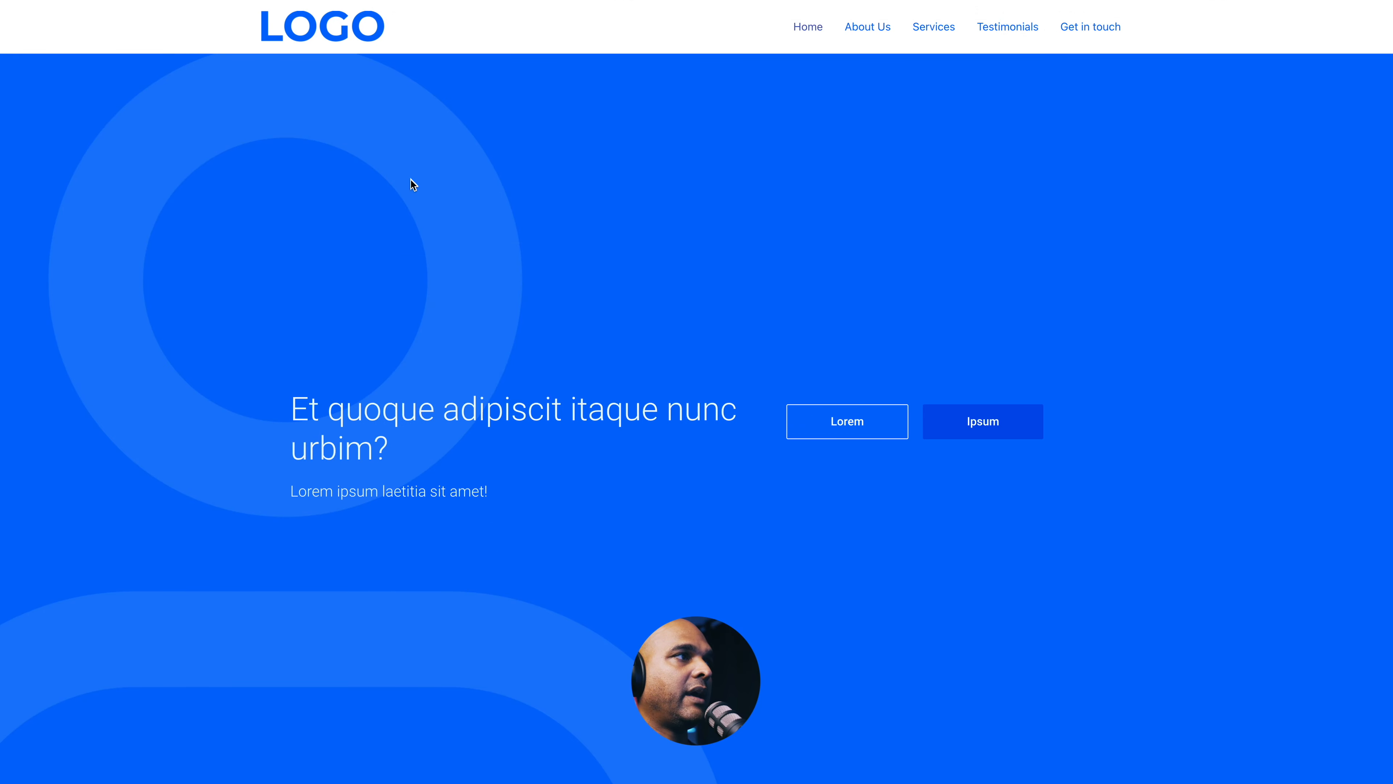
Step: Examine the live home page's standard header on desktop, then open and collapse its navigation menu in iPad and iPhone 6/7/8 Plus emulation
{"action": "scroll", "coordinate": [410, 186], "scroll_direction": "down", "scroll_amount": 8}
{"action": "scroll", "coordinate": [629, 419], "scroll_direction": "up", "scroll_amount": 8}
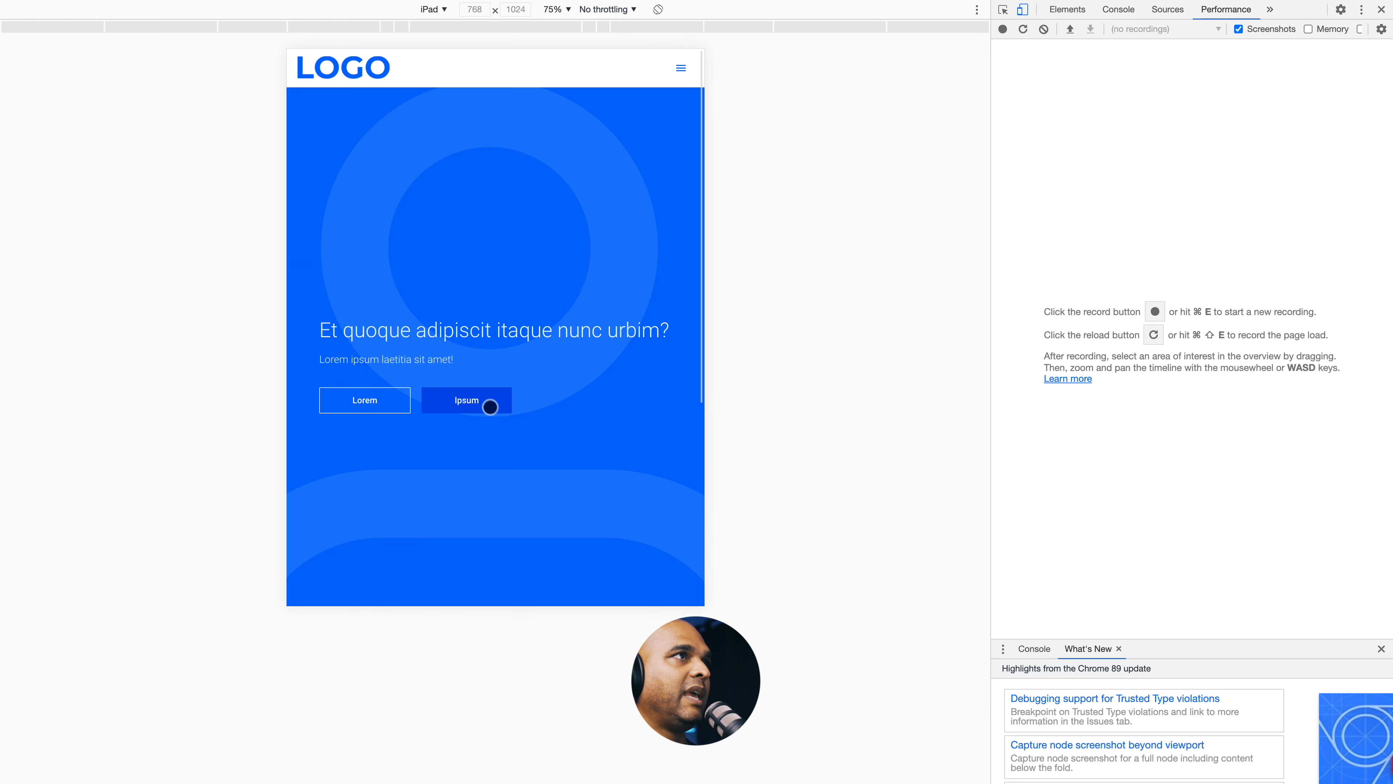
{"action": "left_click", "coordinate": [681, 67]}
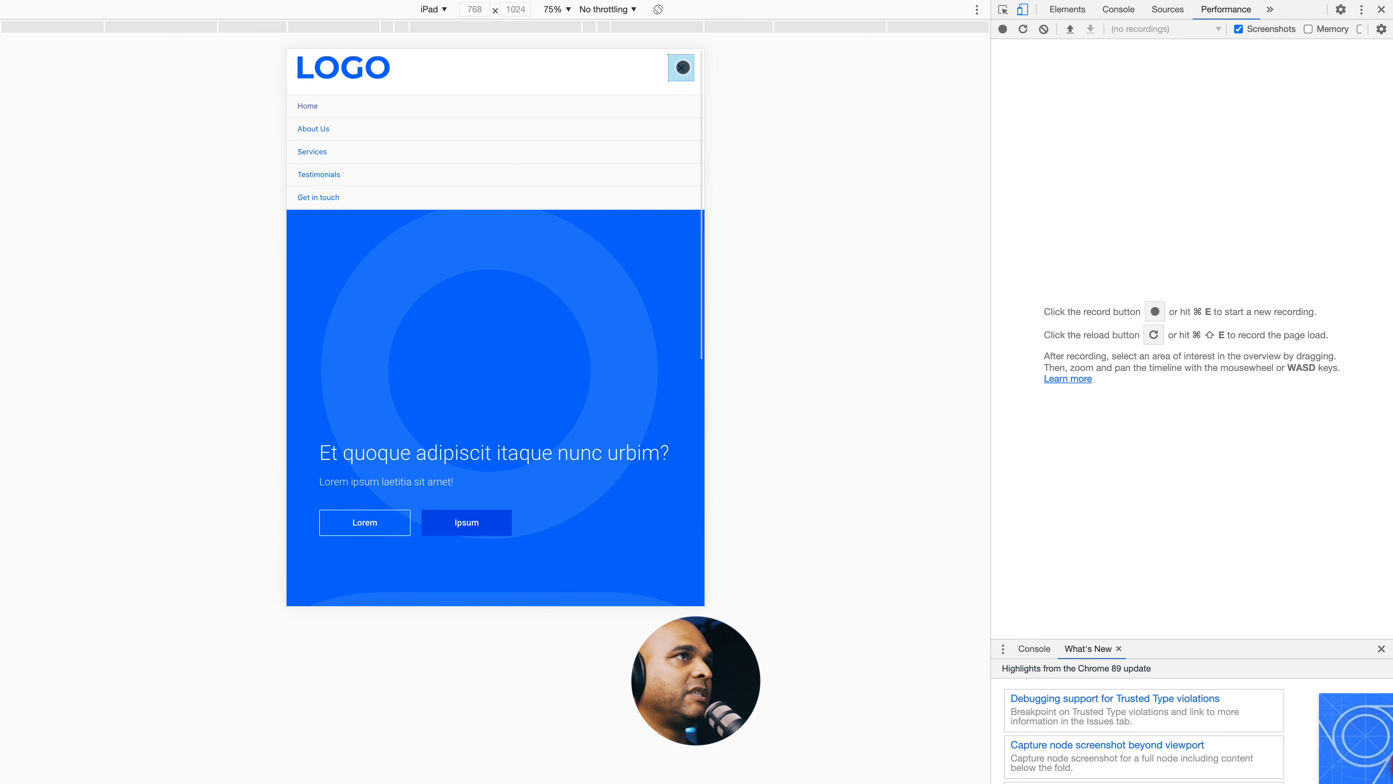
{"action": "left_click", "coordinate": [683, 67]}
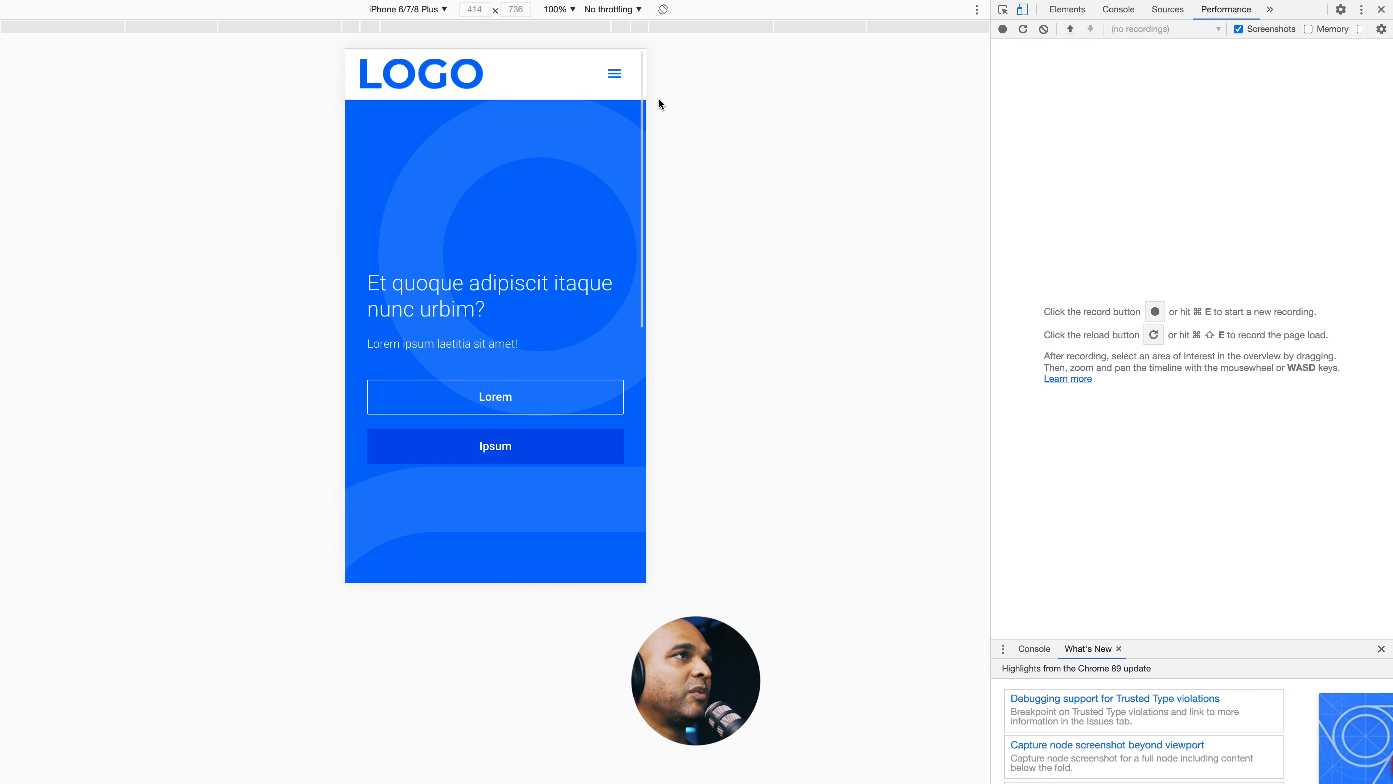
{"action": "left_click", "coordinate": [615, 76]}
{"action": "left_click", "coordinate": [616, 78]}
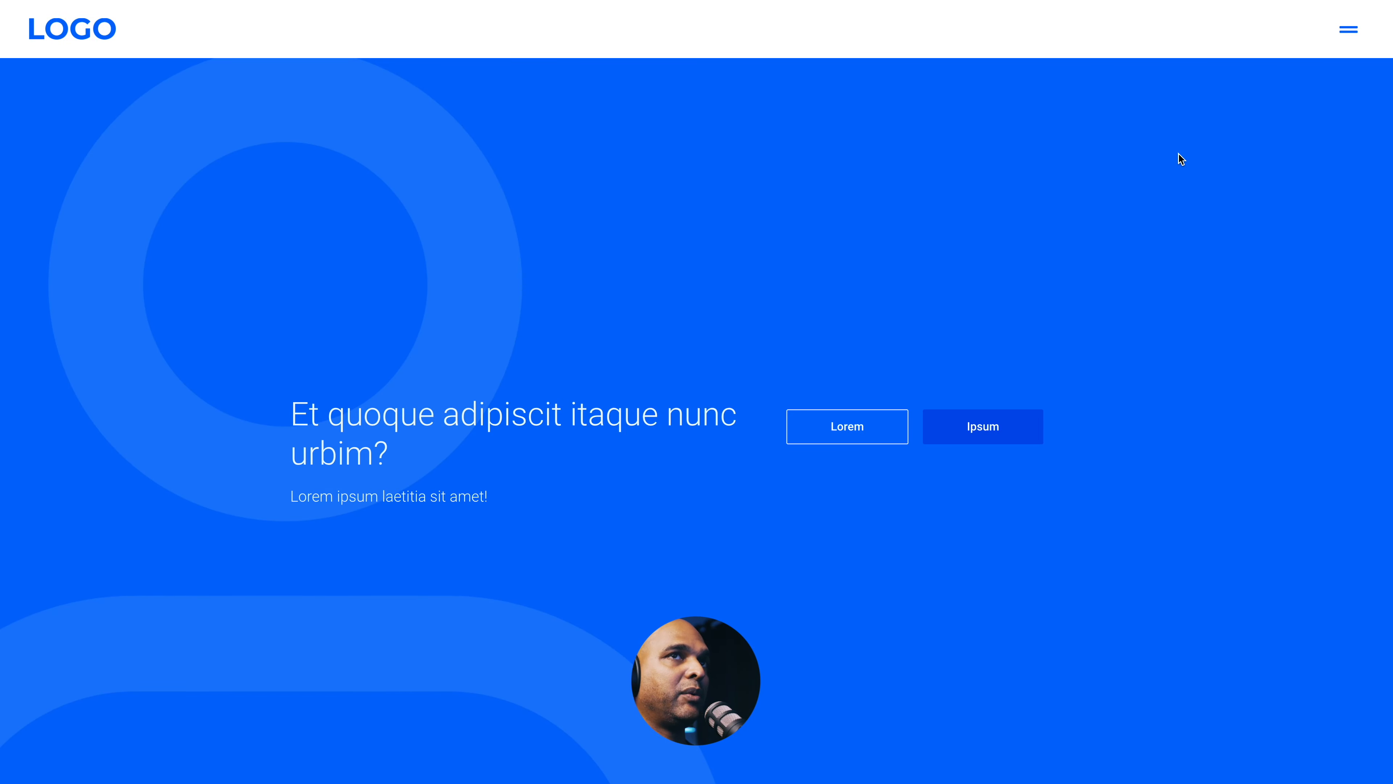
Step: Check the hamburger headers on the live site by opening and closing the slide-in menu, viewing the sticky header, and opening the full-screen menu
{"action": "left_click", "coordinate": [1342, 34]}
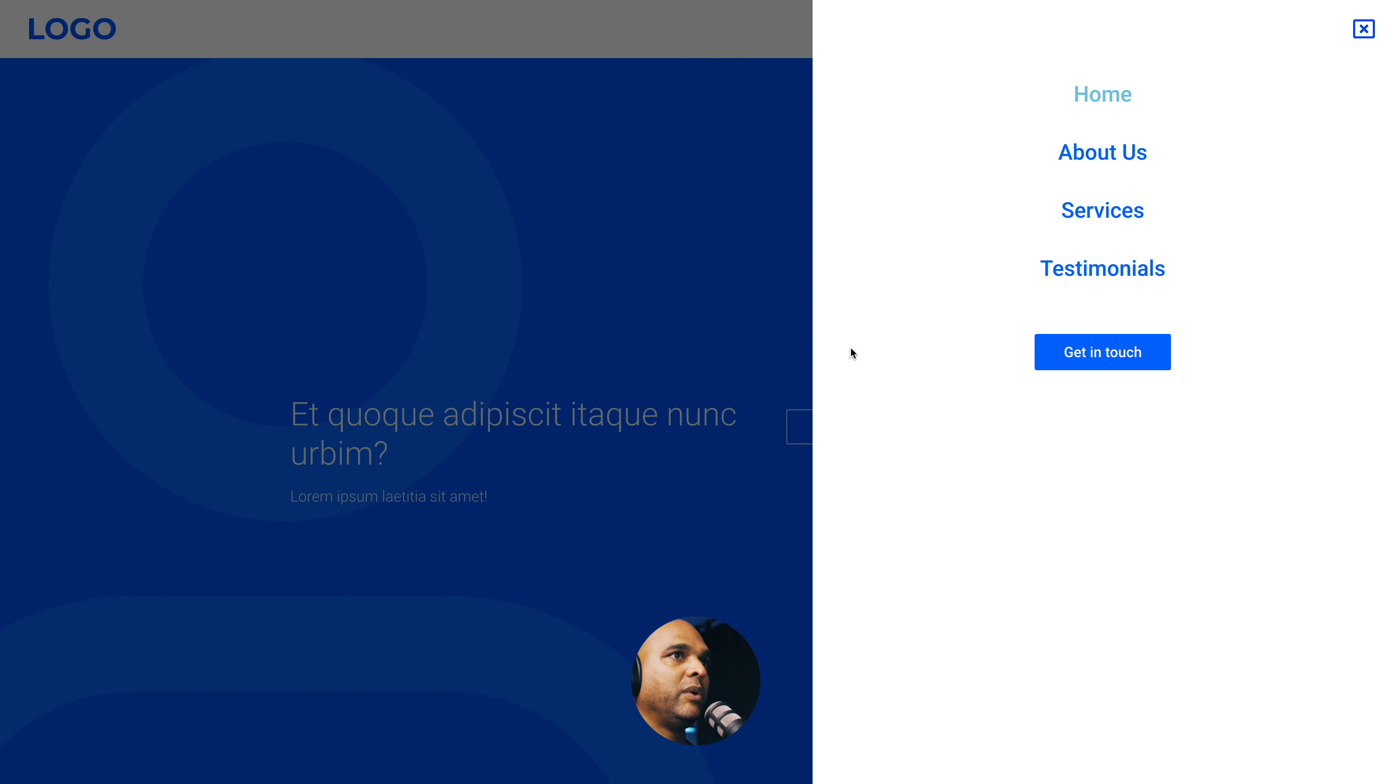
{"action": "left_click", "coordinate": [563, 278]}
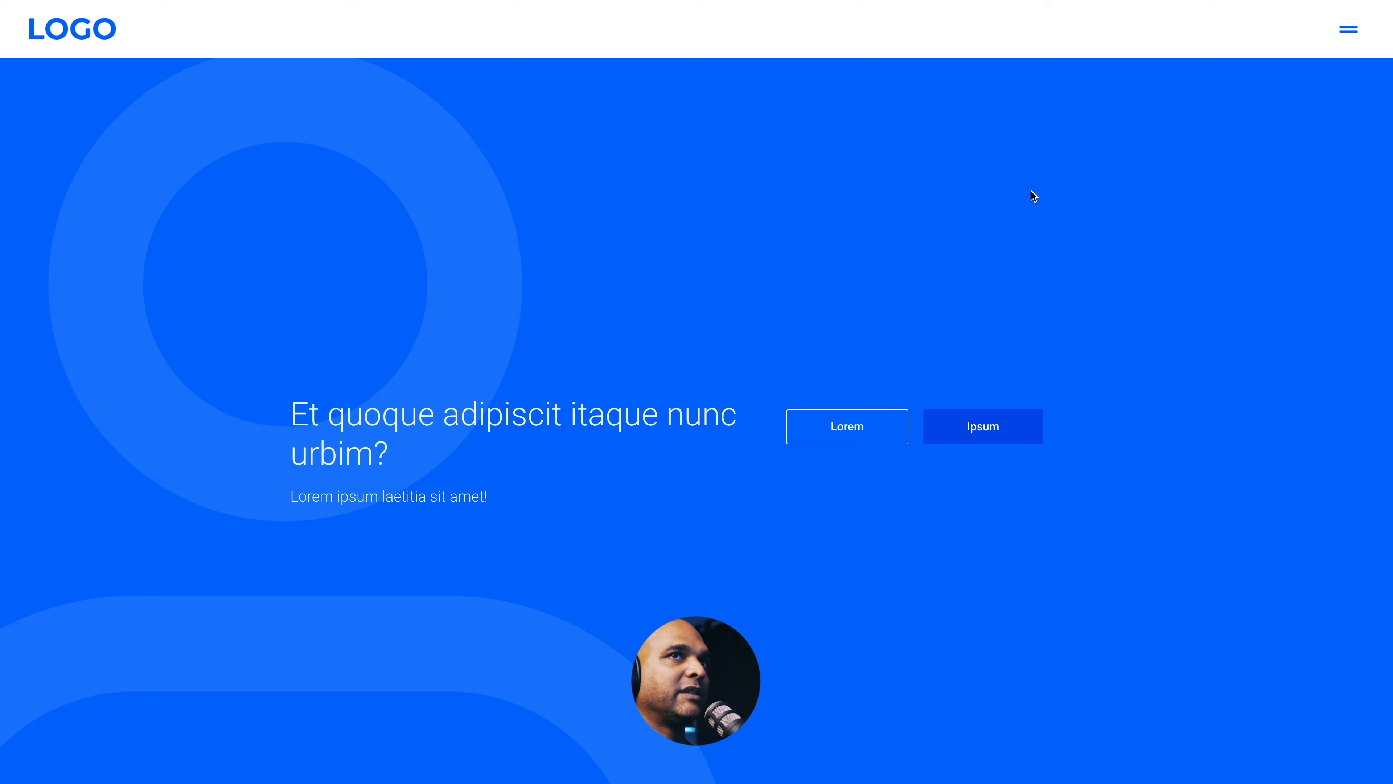
{"action": "scroll", "coordinate": [1030, 191], "scroll_direction": "down", "scroll_amount": 5}
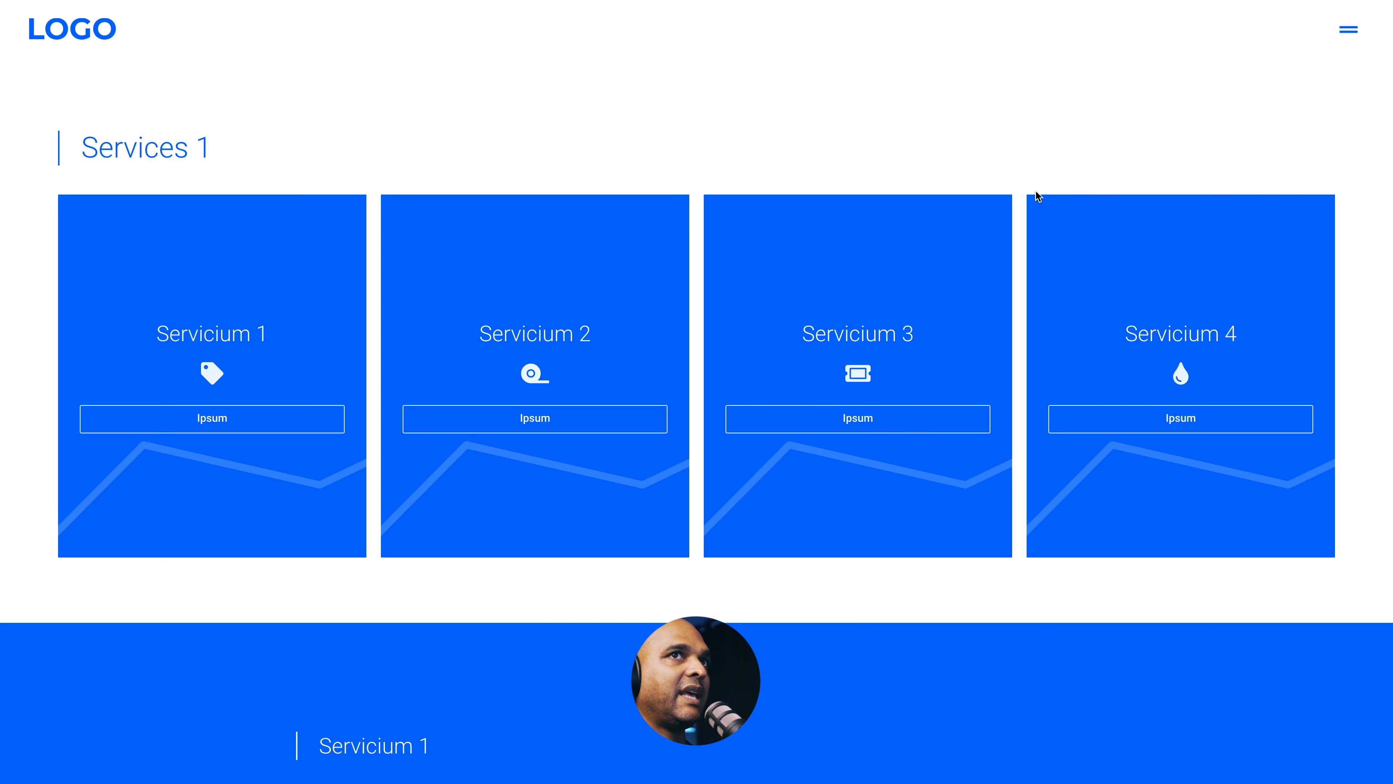
{"action": "left_click", "coordinate": [1352, 35]}
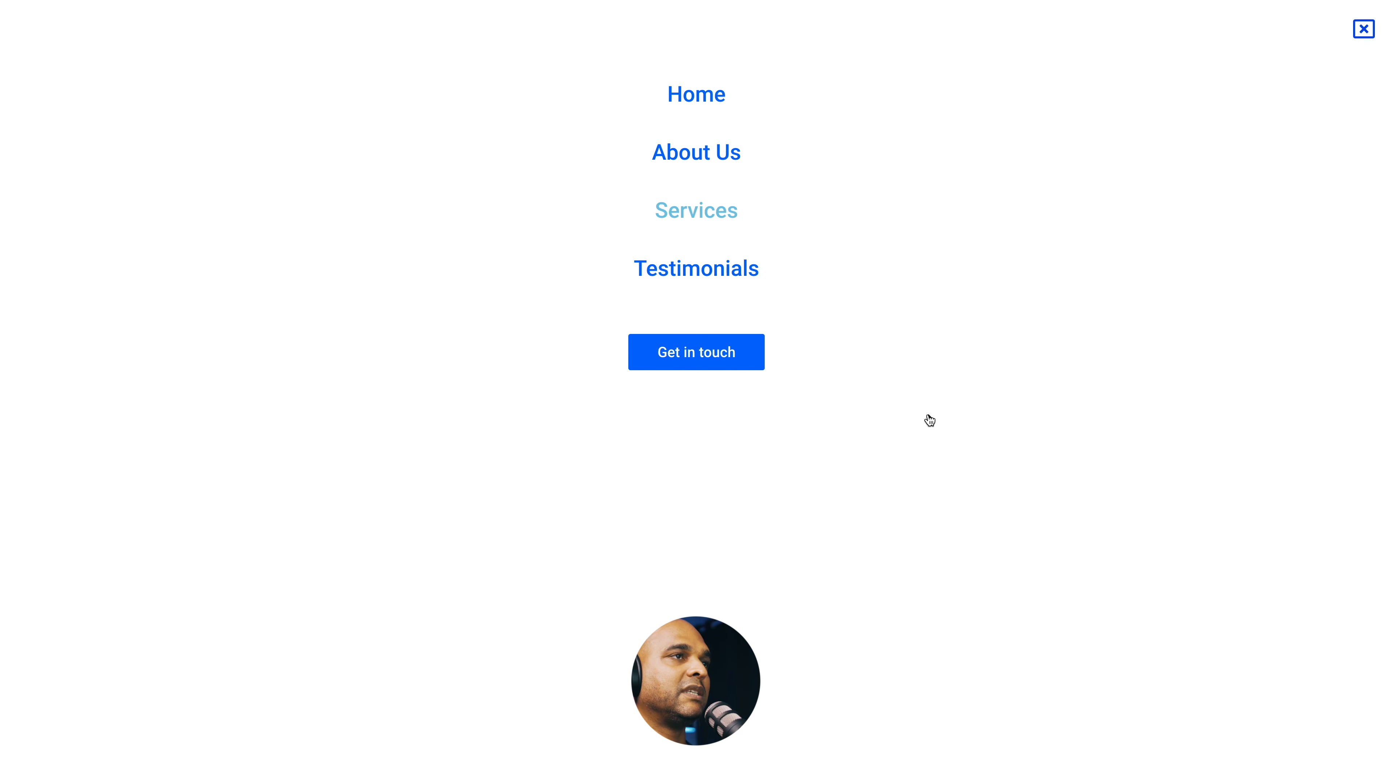